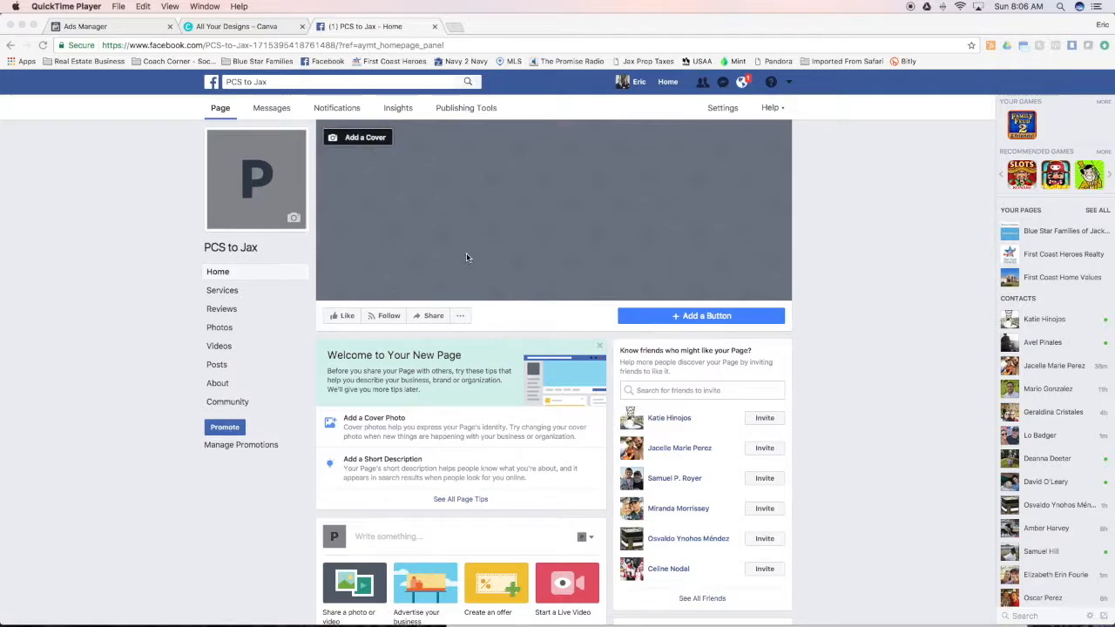
Switch to Canva and load its home page from the Real Estate Business bookmarks
{"action": "left_click", "coordinate": [264, 30]}
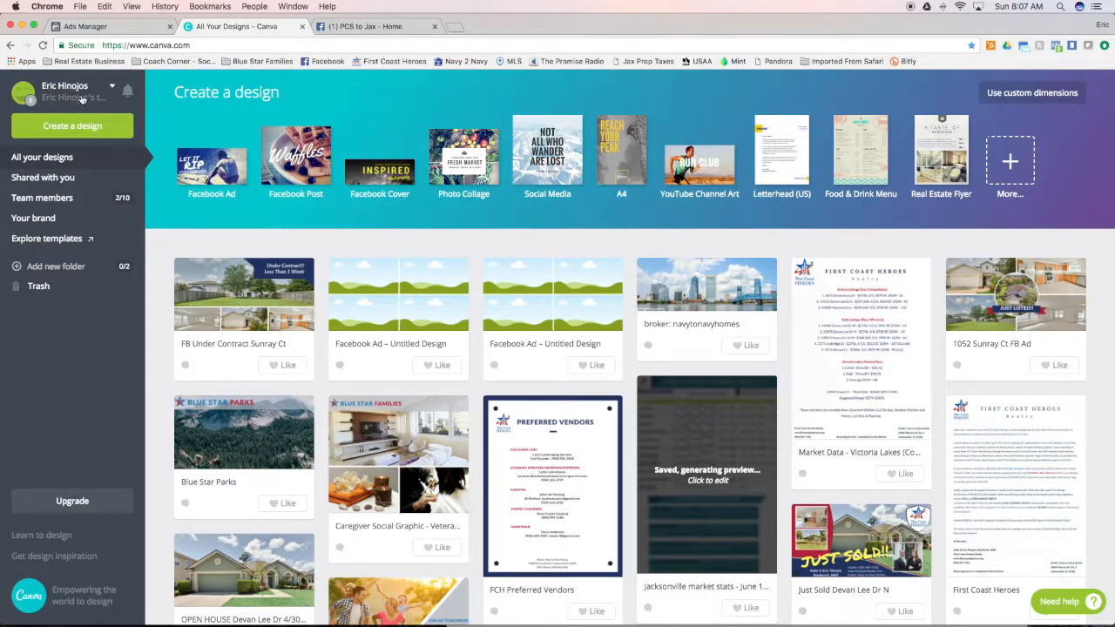
{"action": "left_click", "coordinate": [103, 63]}
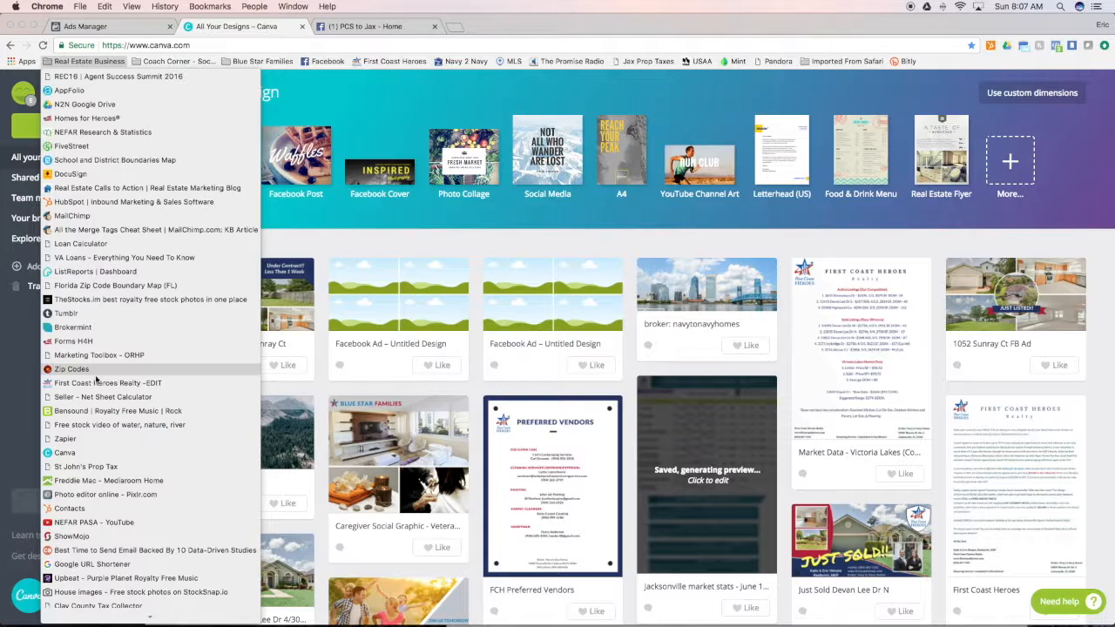
{"action": "left_click", "coordinate": [63, 453]}
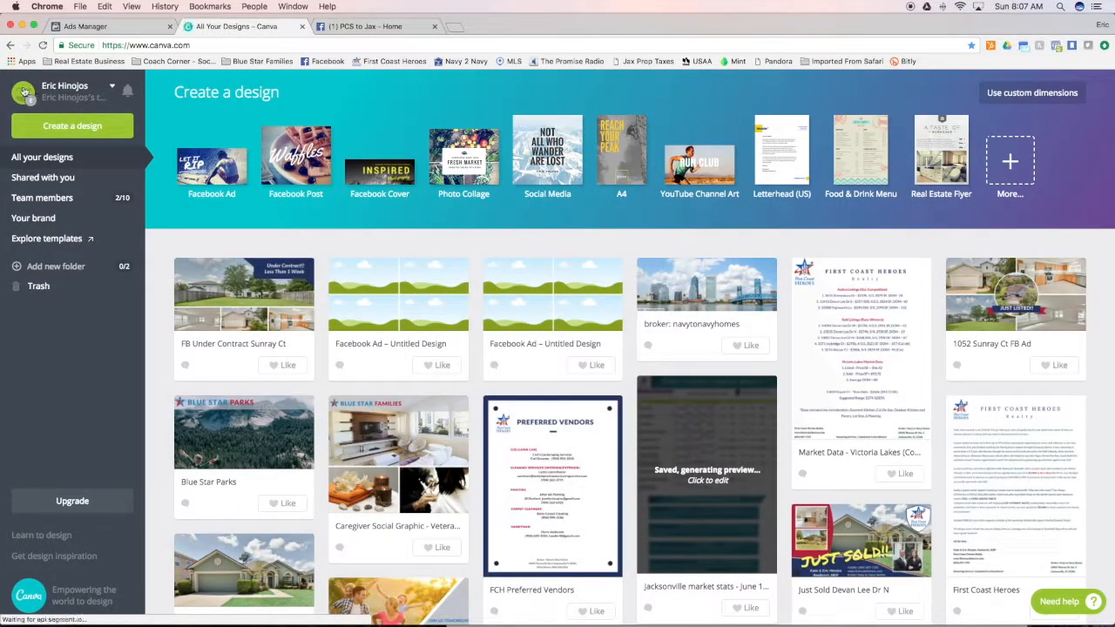
{"action": "left_click", "coordinate": [23, 94]}
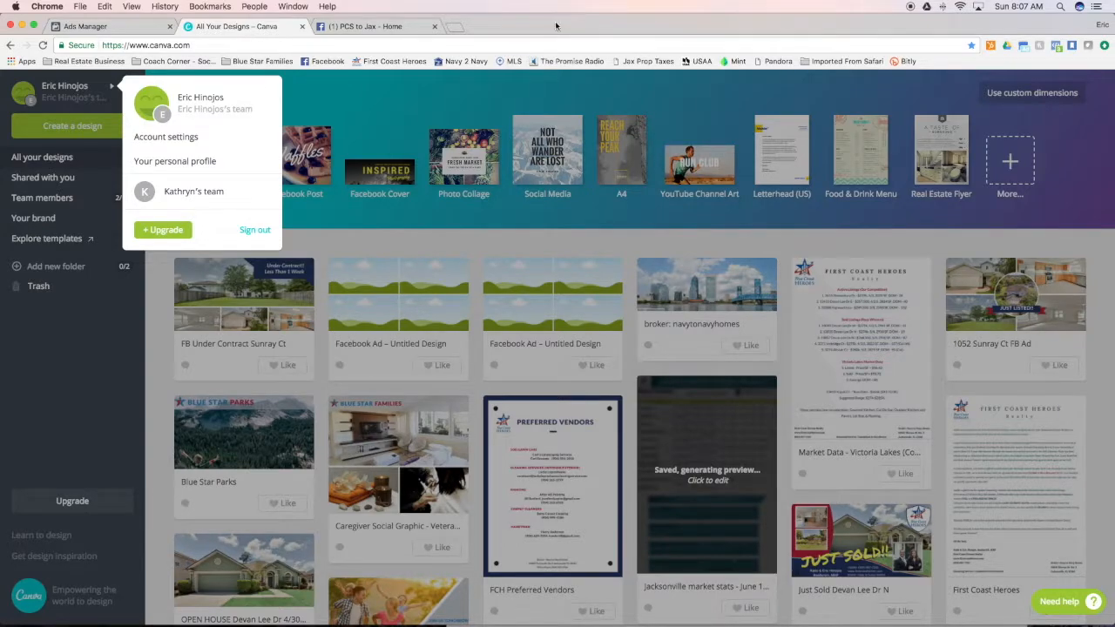
{"action": "left_click", "coordinate": [100, 369]}
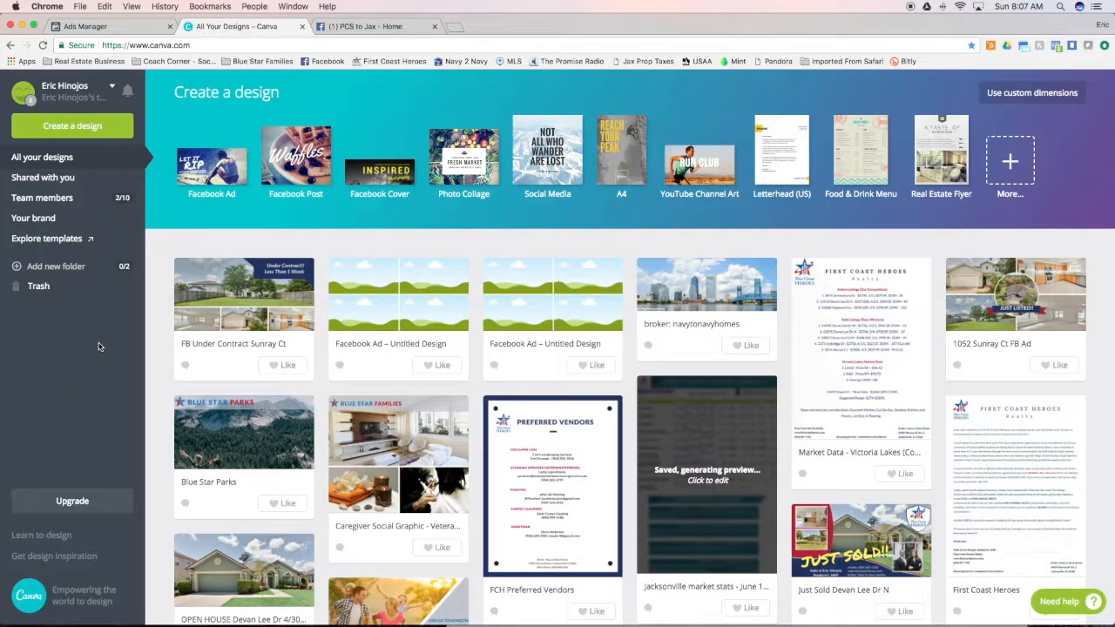
Open the full list of design types and examine the formats offered, from social media posts to ads
{"action": "left_click", "coordinate": [73, 126]}
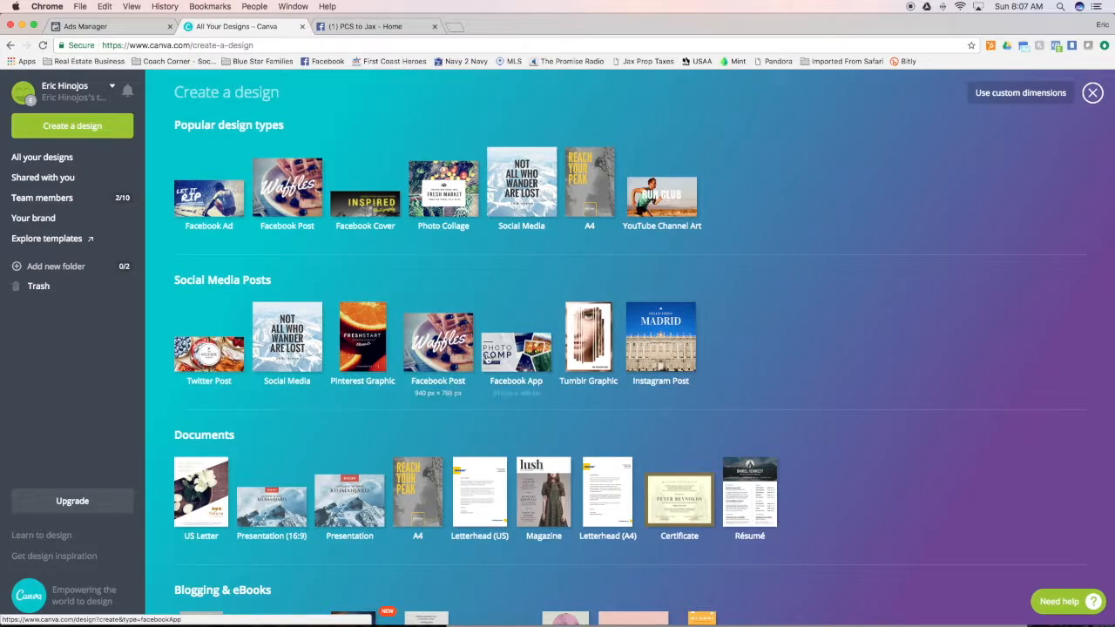
{"action": "scroll", "coordinate": [354, 358], "scroll_direction": "down", "scroll_amount": 3}
{"action": "scroll", "coordinate": [355, 358], "scroll_direction": "down", "scroll_amount": 10}
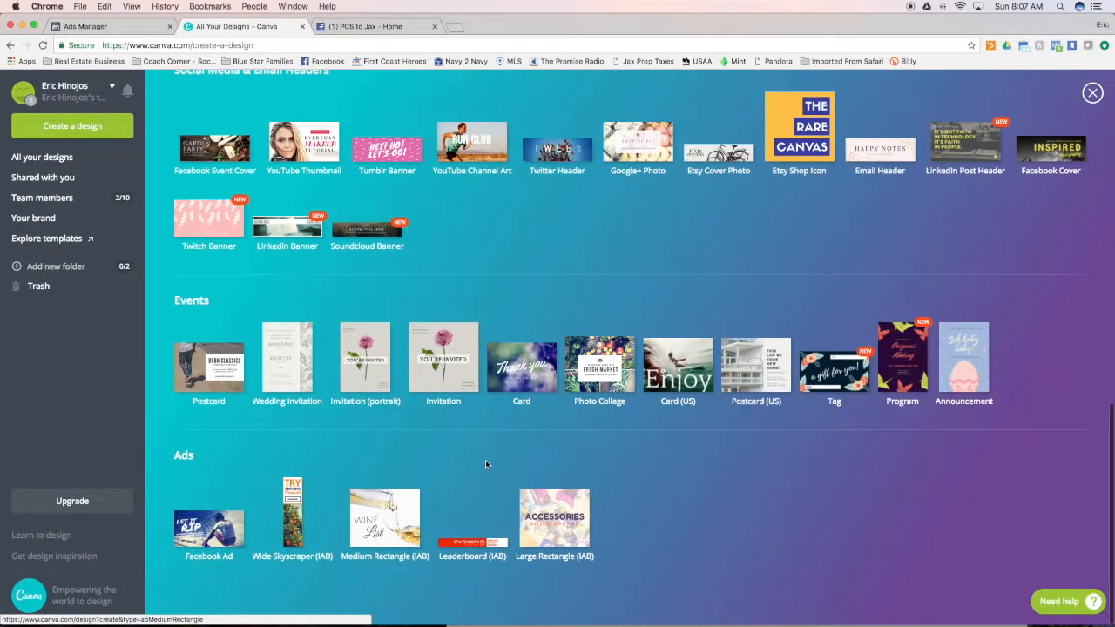
{"action": "scroll", "coordinate": [655, 470], "scroll_direction": "up", "scroll_amount": 3}
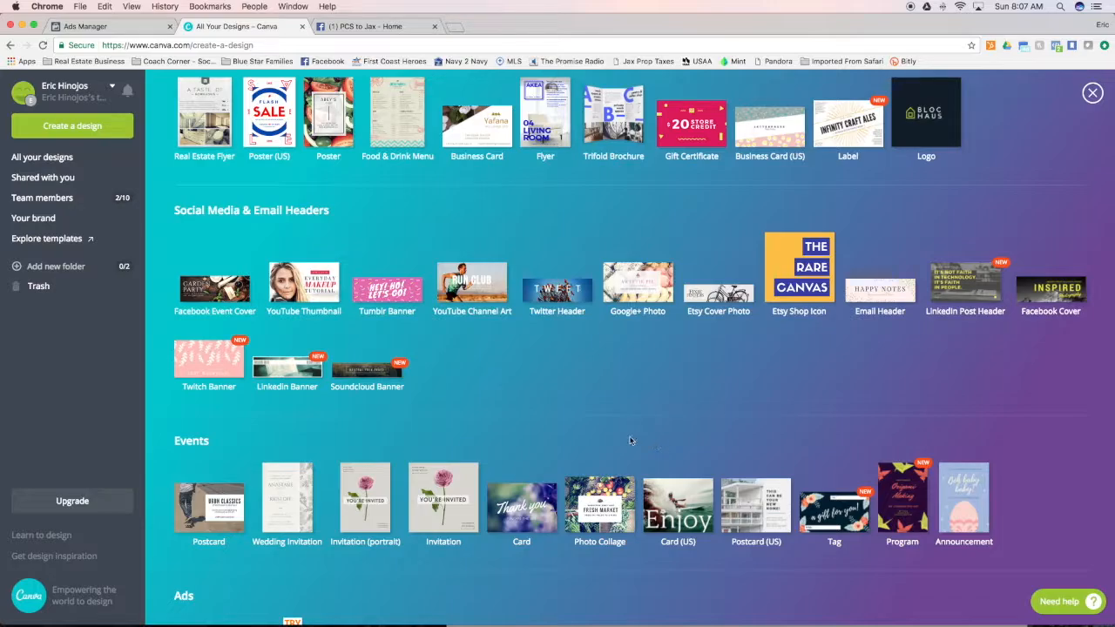
{"action": "scroll", "coordinate": [475, 464], "scroll_direction": "up", "scroll_amount": 10}
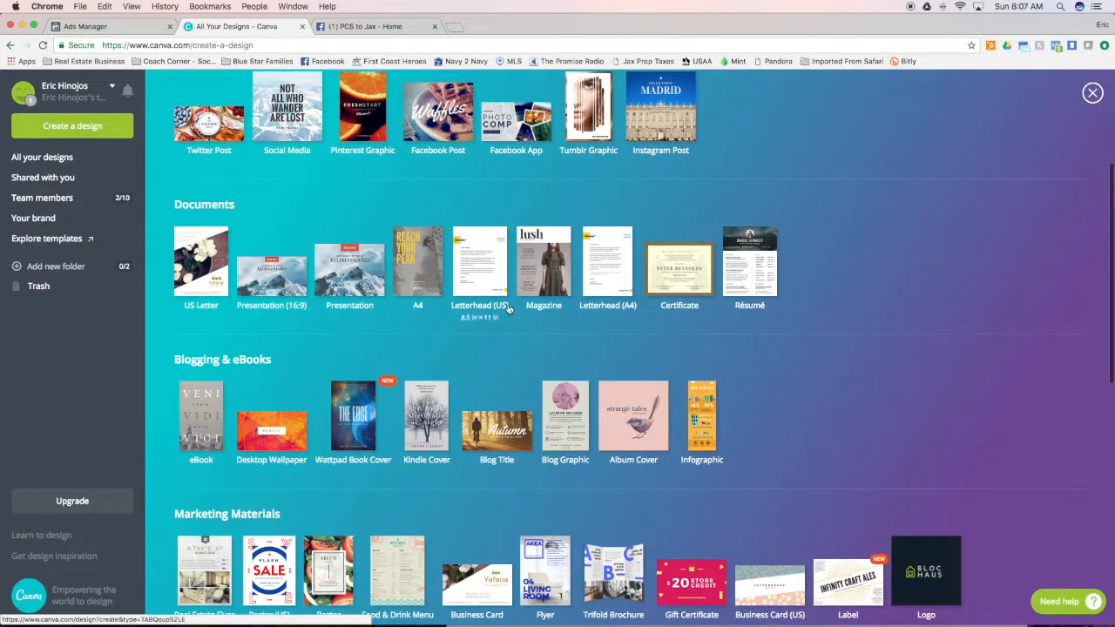
{"action": "scroll", "coordinate": [419, 288], "scroll_direction": "up", "scroll_amount": 4}
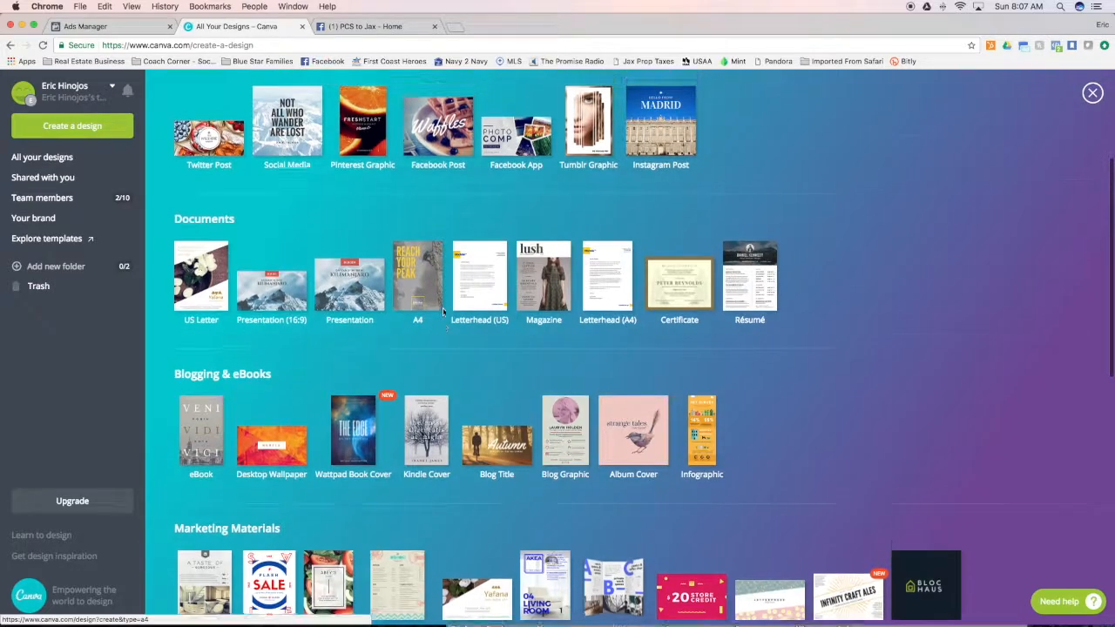
{"action": "scroll", "coordinate": [400, 250], "scroll_direction": "up", "scroll_amount": 1}
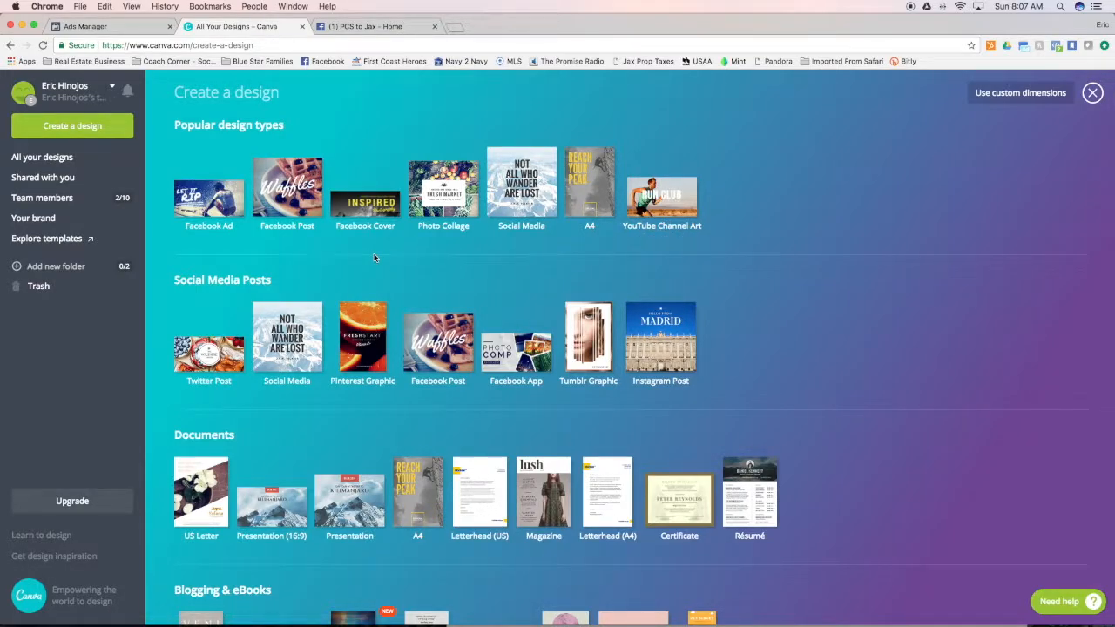
{"action": "scroll", "coordinate": [387, 253], "scroll_direction": "down", "scroll_amount": 10}
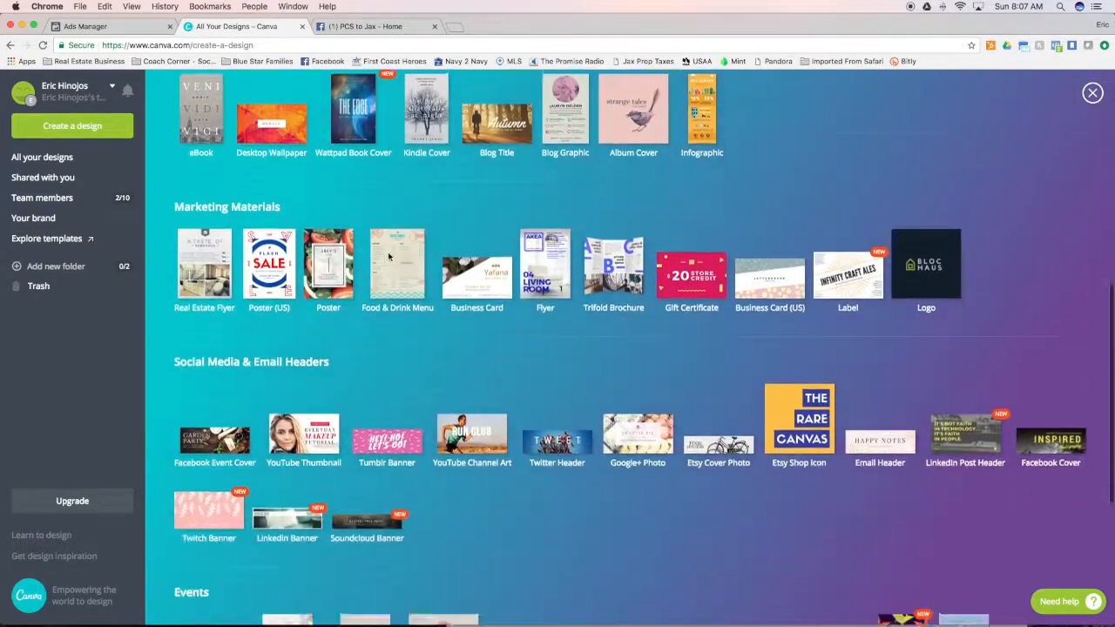
{"action": "scroll", "coordinate": [388, 252], "scroll_direction": "down", "scroll_amount": 3}
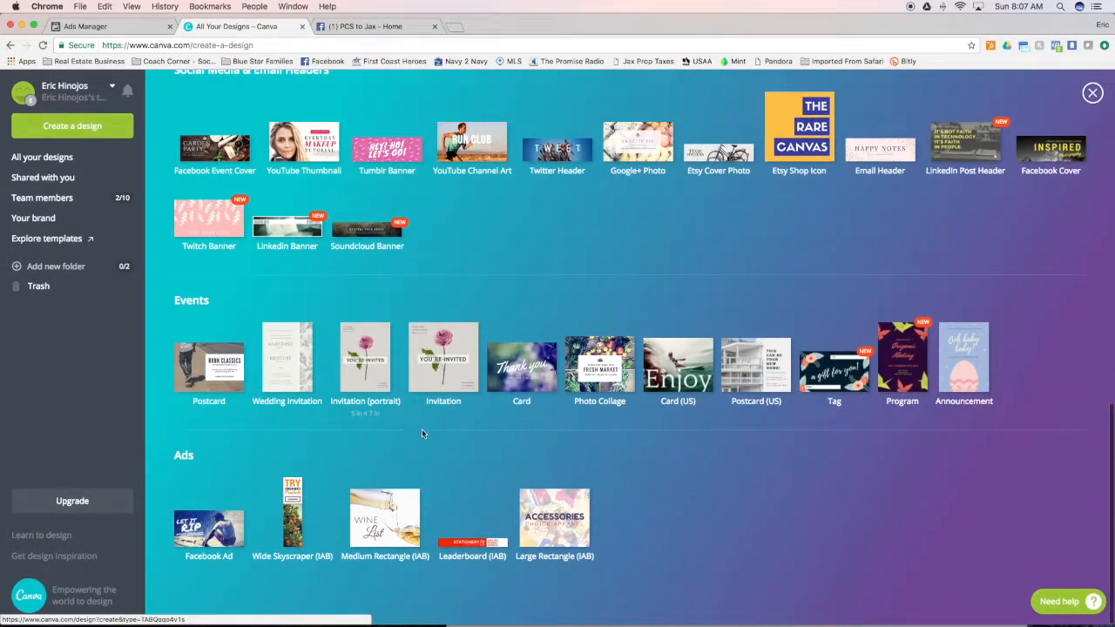
{"action": "scroll", "coordinate": [423, 429], "scroll_direction": "up", "scroll_amount": 3}
{"action": "scroll", "coordinate": [422, 429], "scroll_direction": "up", "scroll_amount": 6}
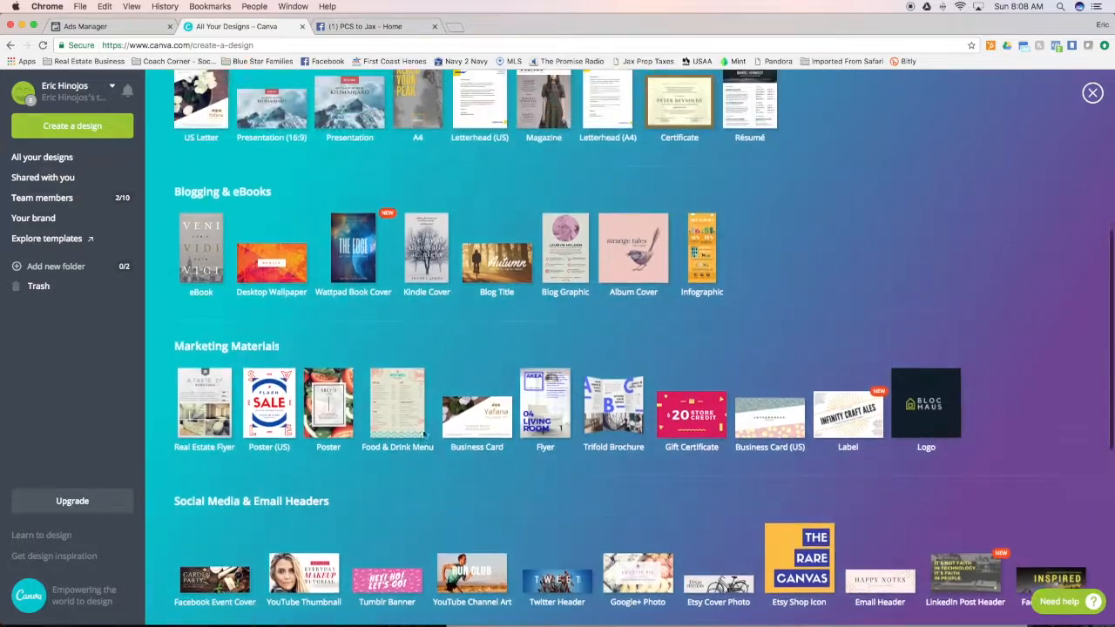
{"action": "scroll", "coordinate": [423, 430], "scroll_direction": "up", "scroll_amount": 3}
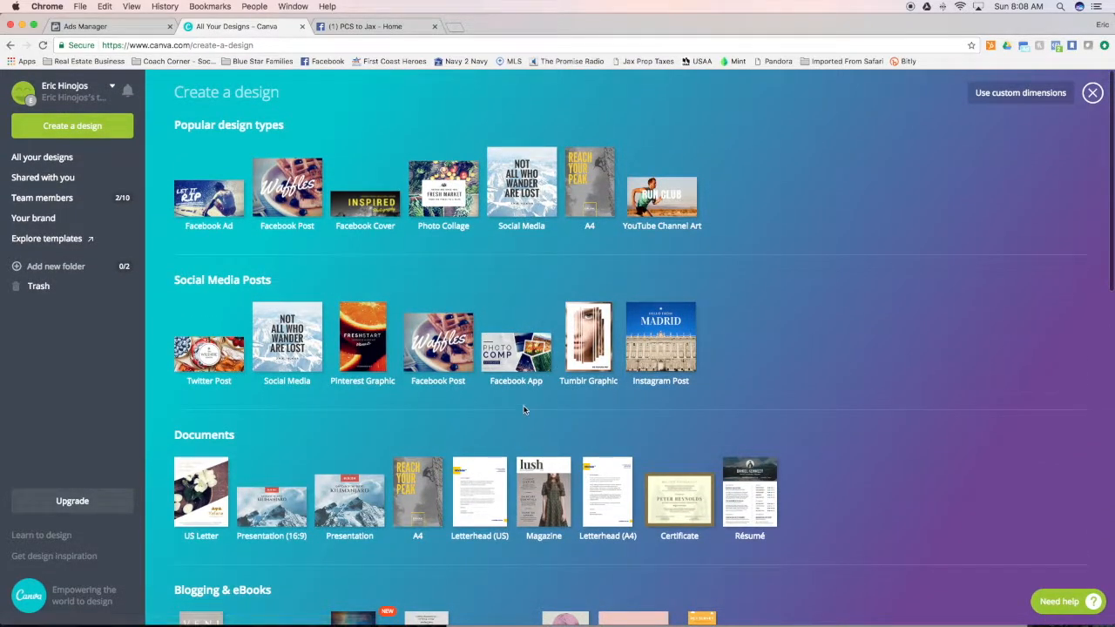
Create a new Facebook Cover design and look through the ready-made Canva layouts
{"action": "left_click", "coordinate": [372, 207]}
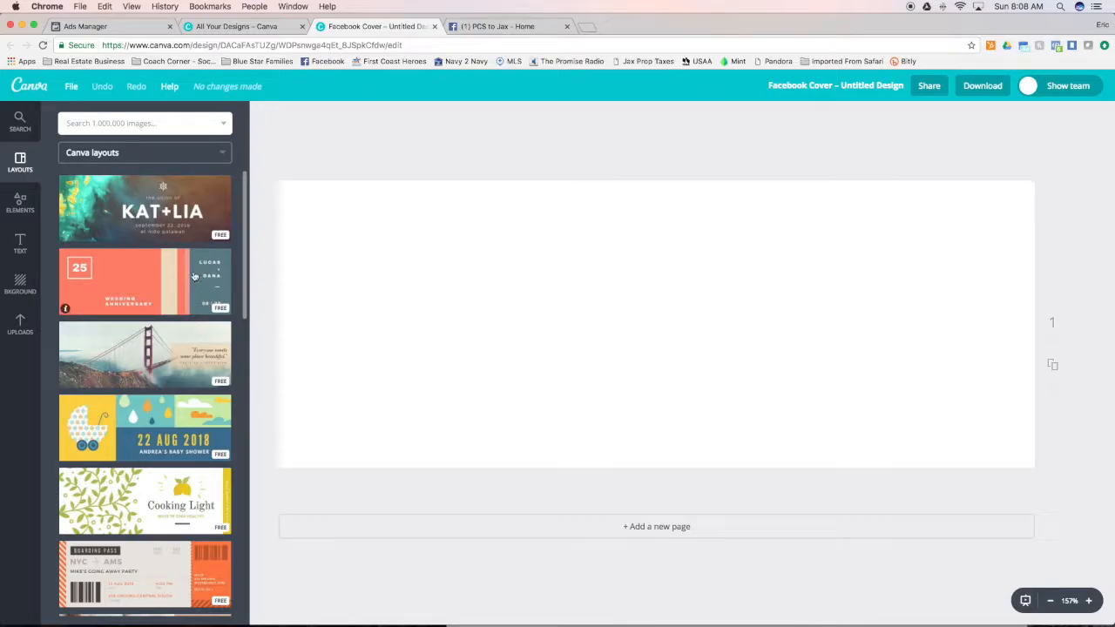
{"action": "scroll", "coordinate": [194, 277], "scroll_direction": "down", "scroll_amount": 5}
{"action": "scroll", "coordinate": [195, 284], "scroll_direction": "down", "scroll_amount": 10}
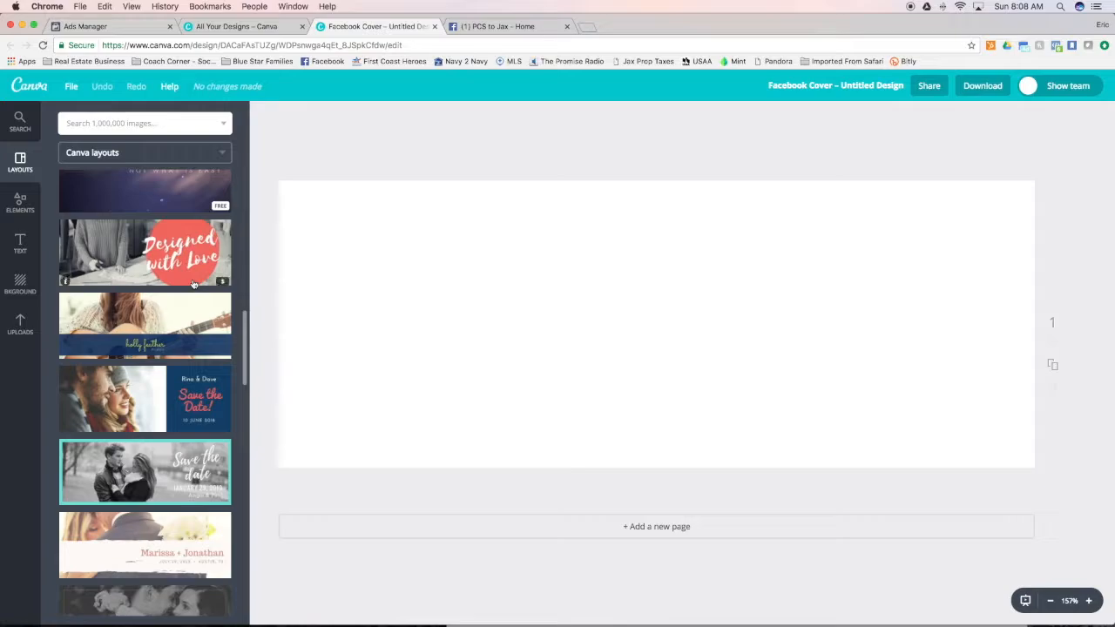
{"action": "scroll", "coordinate": [193, 284], "scroll_direction": "up", "scroll_amount": 15}
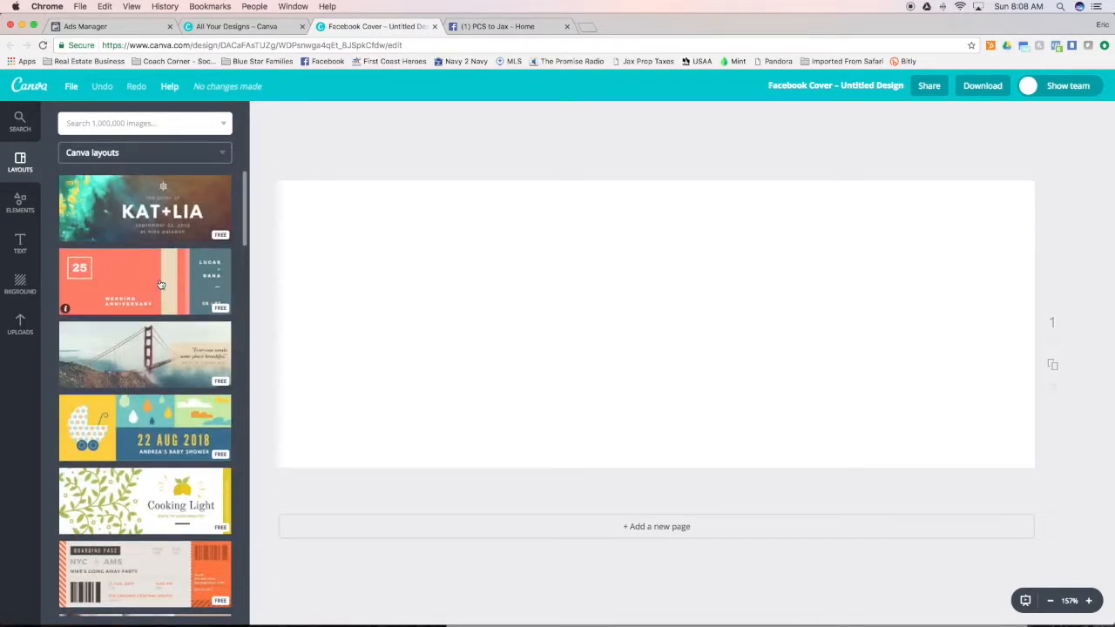
Add a photo grid with four equal cells, two by two, to the blank cover
{"action": "left_click", "coordinate": [19, 202]}
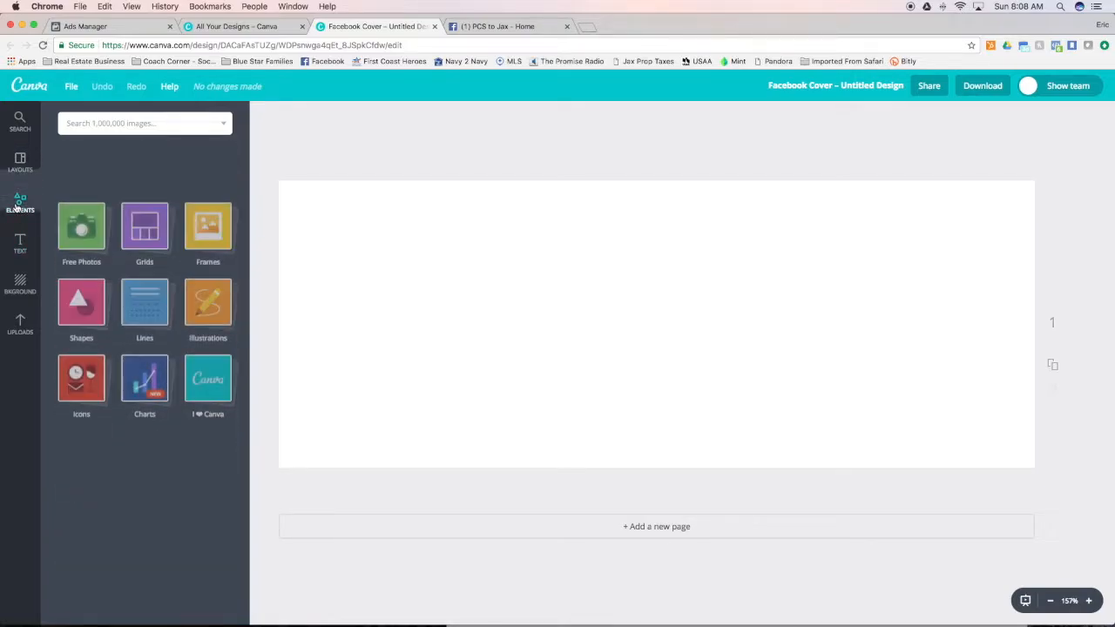
{"action": "left_click", "coordinate": [143, 177]}
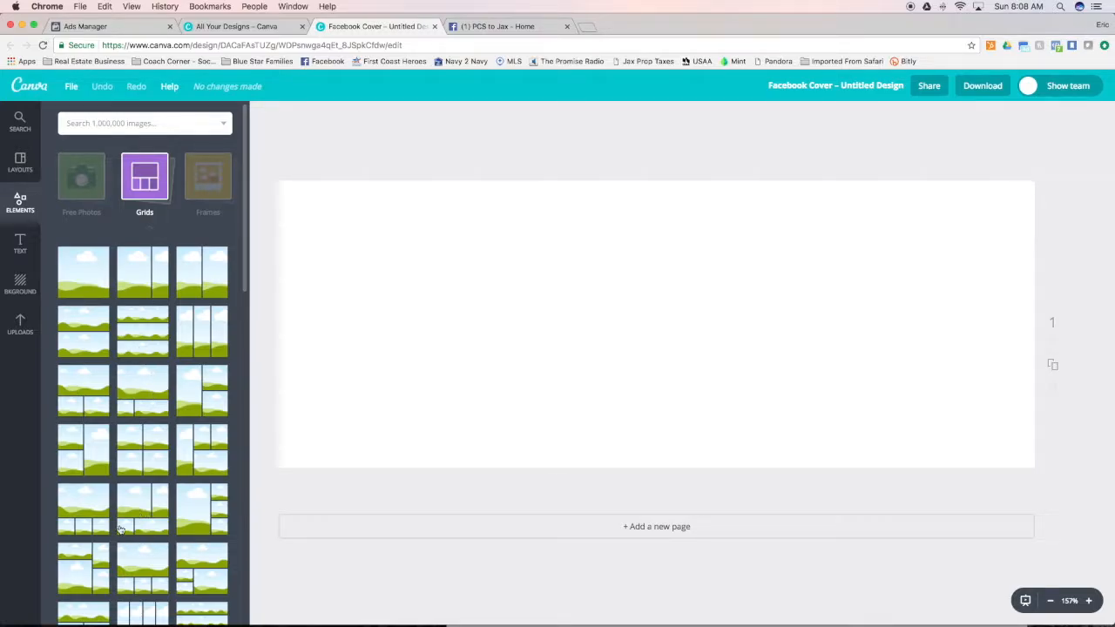
{"action": "scroll", "coordinate": [107, 517], "scroll_direction": "down", "scroll_amount": 3}
{"action": "left_click", "coordinate": [133, 302]}
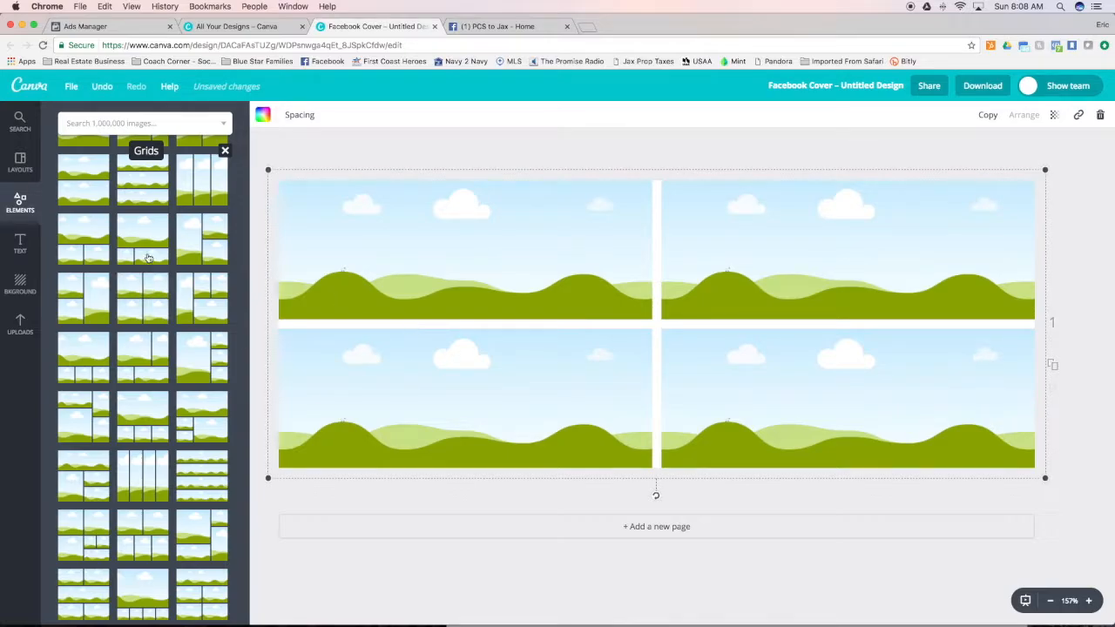
Fill the grid with uploaded photos: parachutists upper left, firefighters upper right, classroom lower left and the medical worker with an incubator lower right
{"action": "left_click", "coordinate": [20, 325]}
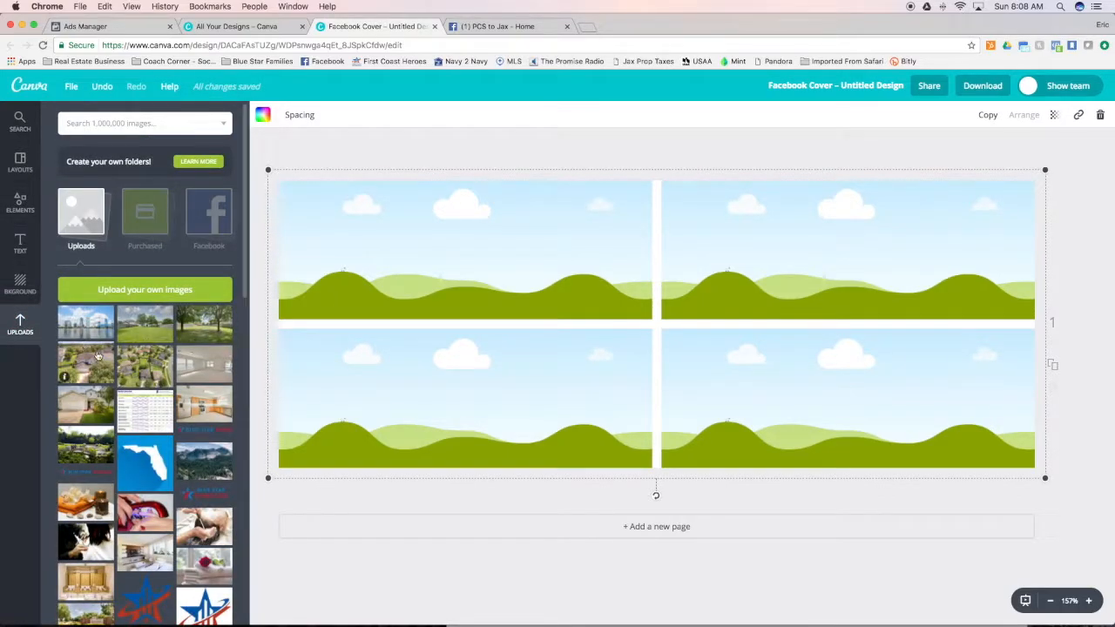
{"action": "scroll", "coordinate": [148, 418], "scroll_direction": "down", "scroll_amount": 2}
{"action": "scroll", "coordinate": [158, 428], "scroll_direction": "down", "scroll_amount": 5}
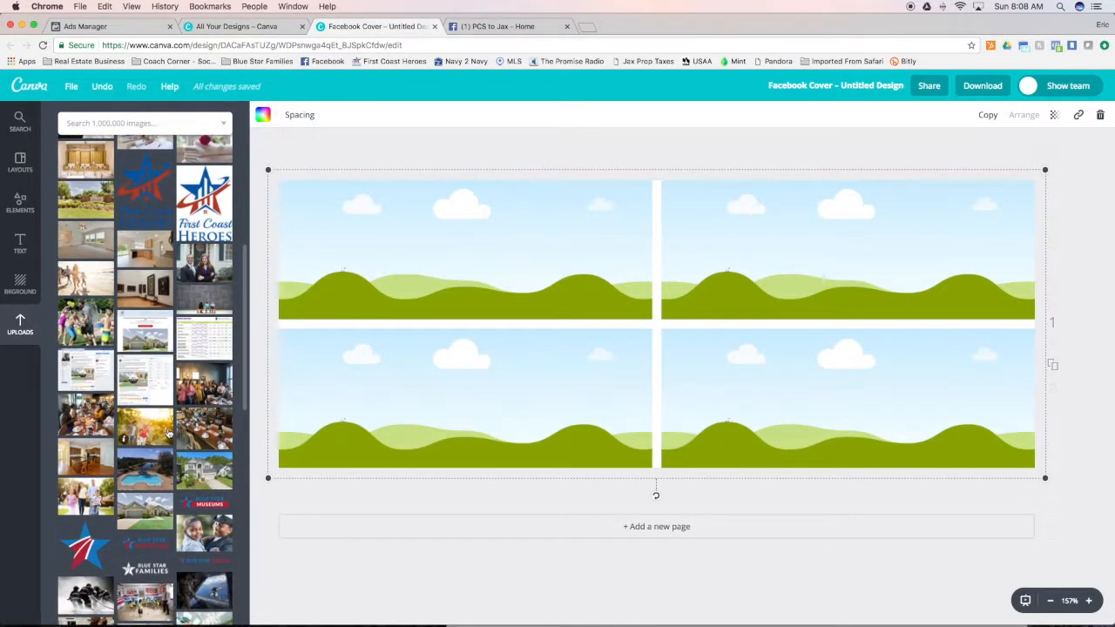
{"action": "scroll", "coordinate": [167, 433], "scroll_direction": "down", "scroll_amount": 2}
{"action": "left_click", "coordinate": [207, 487]}
{"action": "left_click_drag", "start_coordinate": [208, 489], "coordinate": [386, 294]}
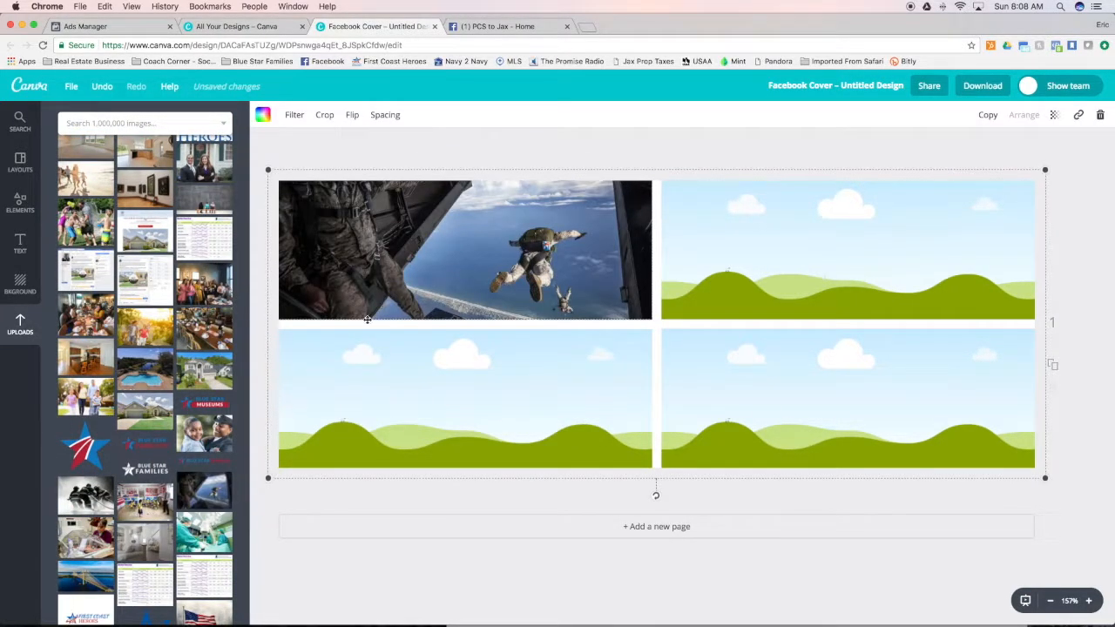
{"action": "left_click", "coordinate": [81, 504]}
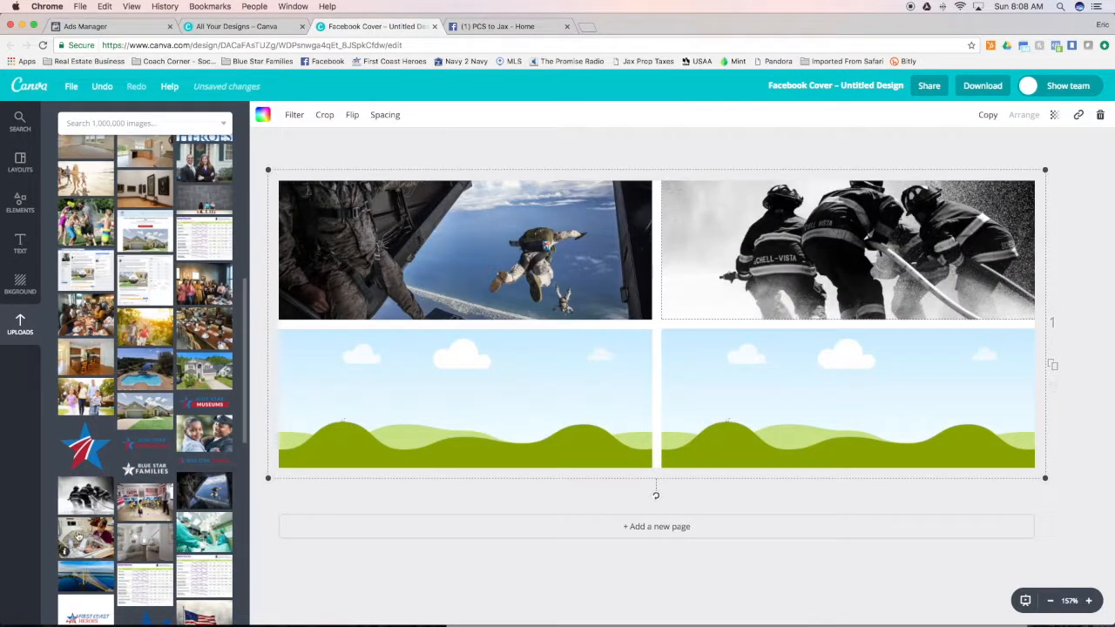
{"action": "left_click", "coordinate": [78, 535]}
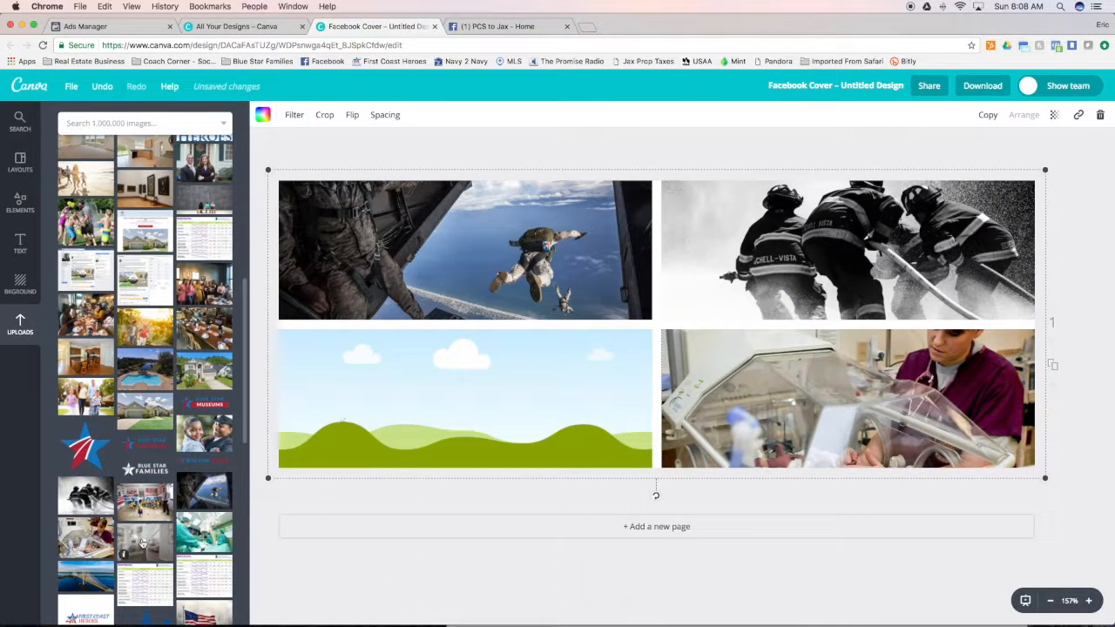
{"action": "left_click", "coordinate": [145, 498]}
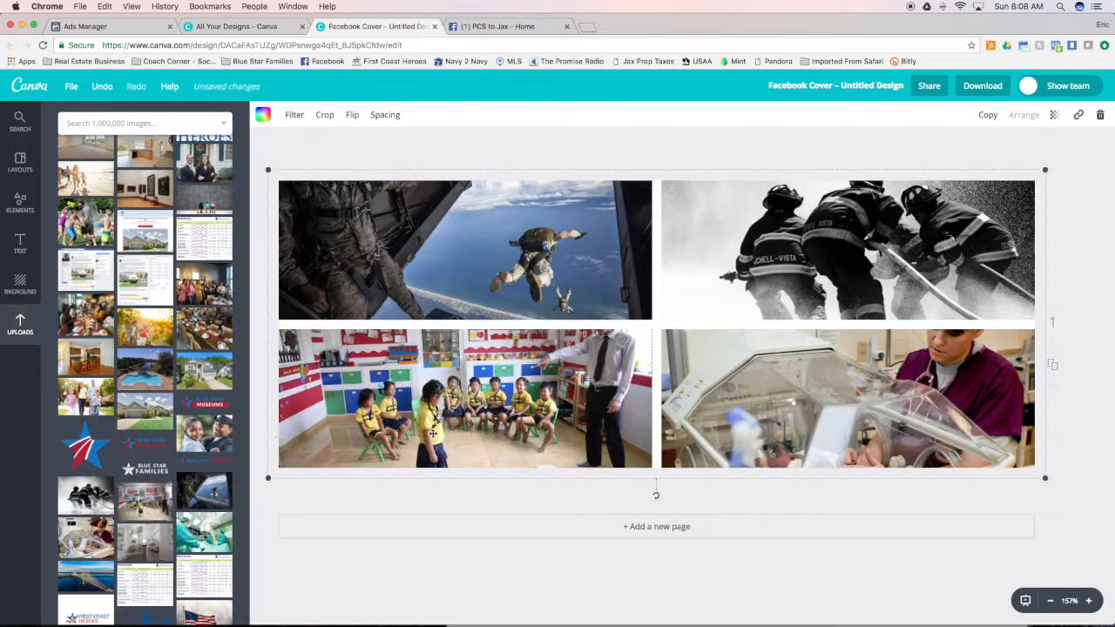
Shift the classroom photo down within its grid cell and slightly adjust the parachutist photo's position within its own cell
{"action": "double_click", "coordinate": [539, 411]}
{"action": "left_click_drag", "start_coordinate": [531, 394], "coordinate": [529, 426]}
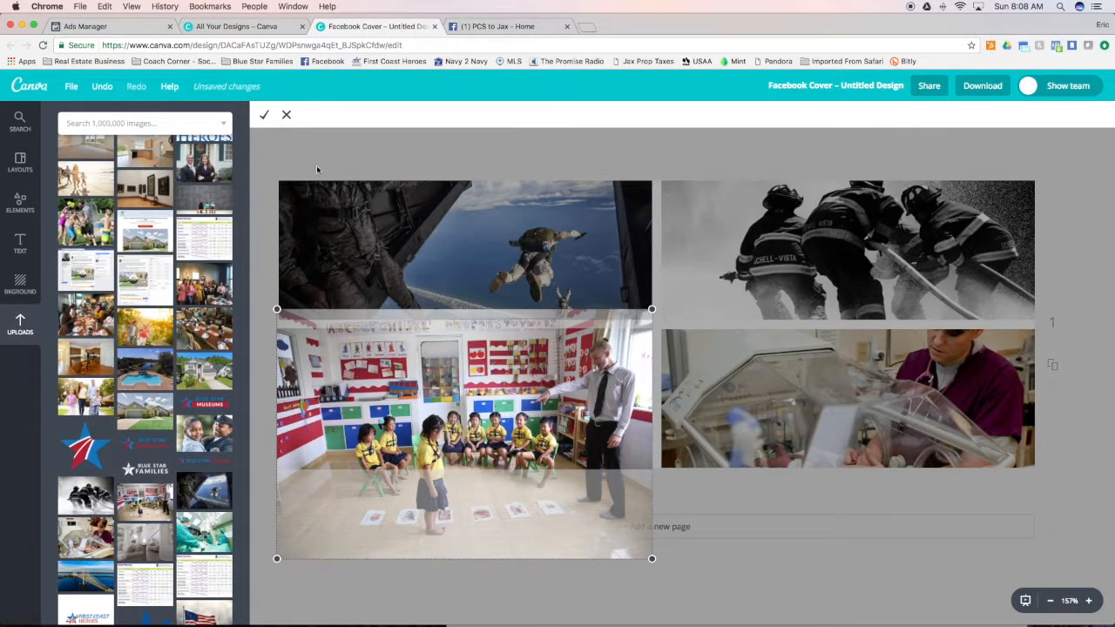
{"action": "left_click", "coordinate": [264, 114]}
{"action": "double_click", "coordinate": [550, 258]}
{"action": "left_click_drag", "start_coordinate": [549, 258], "coordinate": [543, 253]}
{"action": "left_click", "coordinate": [264, 115]}
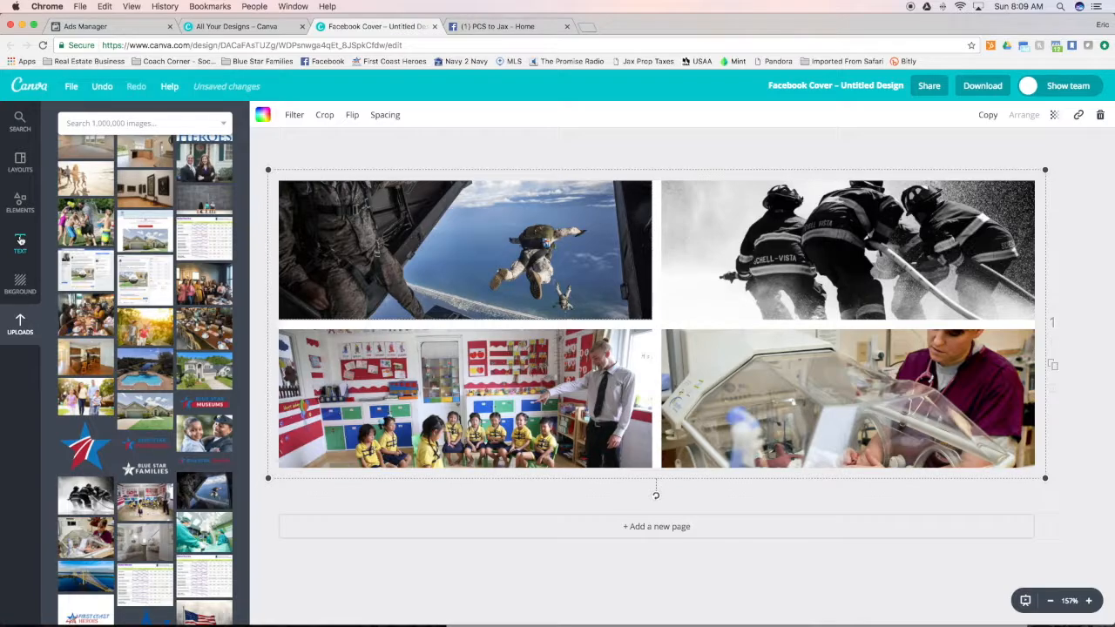
Add a square shape over the photo grid and stretch it to cover the entire design
{"action": "left_click", "coordinate": [24, 203]}
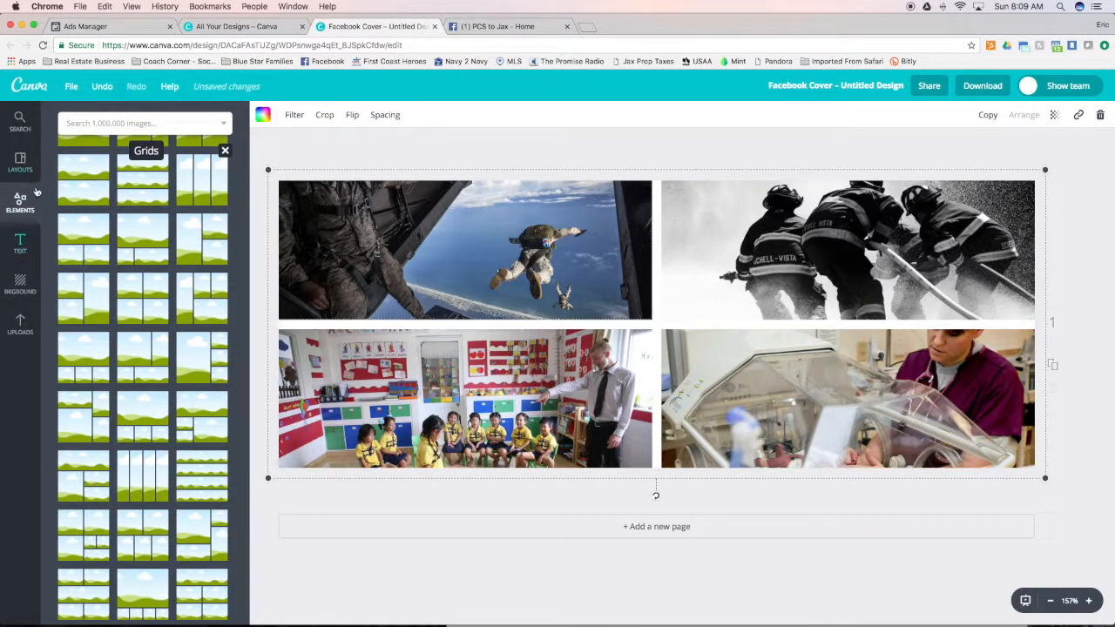
{"action": "scroll", "coordinate": [84, 203], "scroll_direction": "up", "scroll_amount": 3}
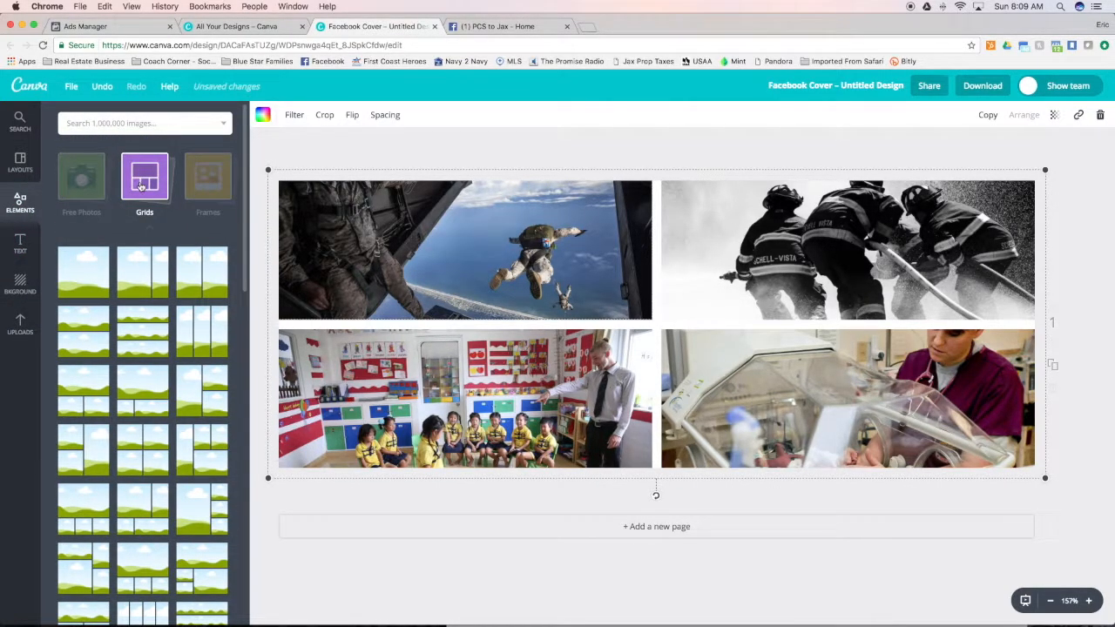
{"action": "left_click", "coordinate": [141, 187]}
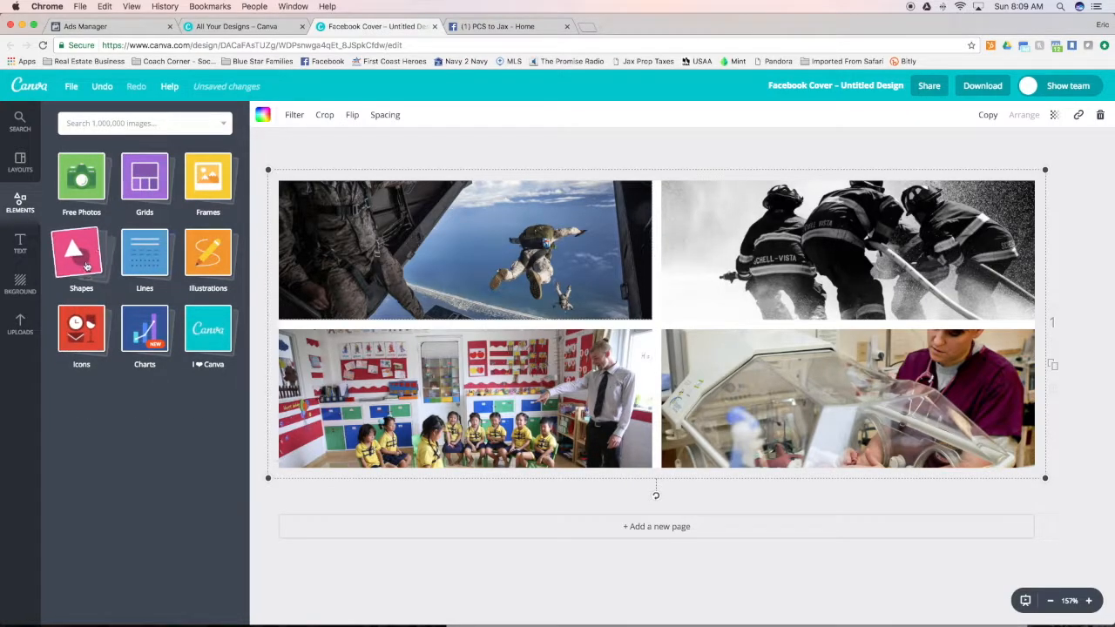
{"action": "left_click", "coordinate": [86, 266]}
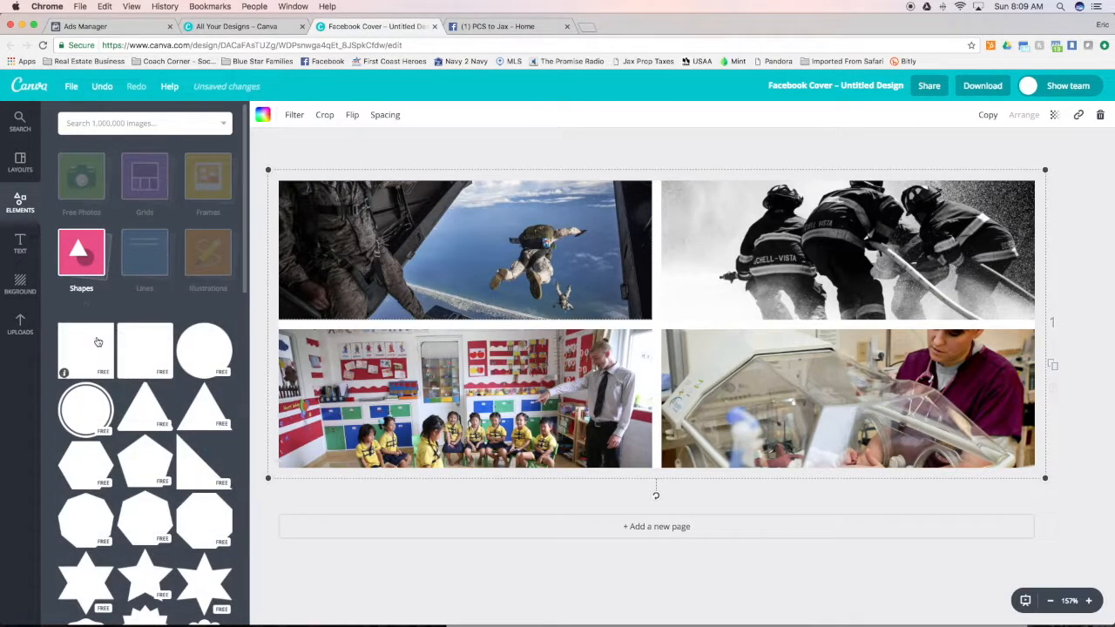
{"action": "left_click", "coordinate": [96, 342]}
{"action": "left_click_drag", "start_coordinate": [657, 329], "coordinate": [414, 319]}
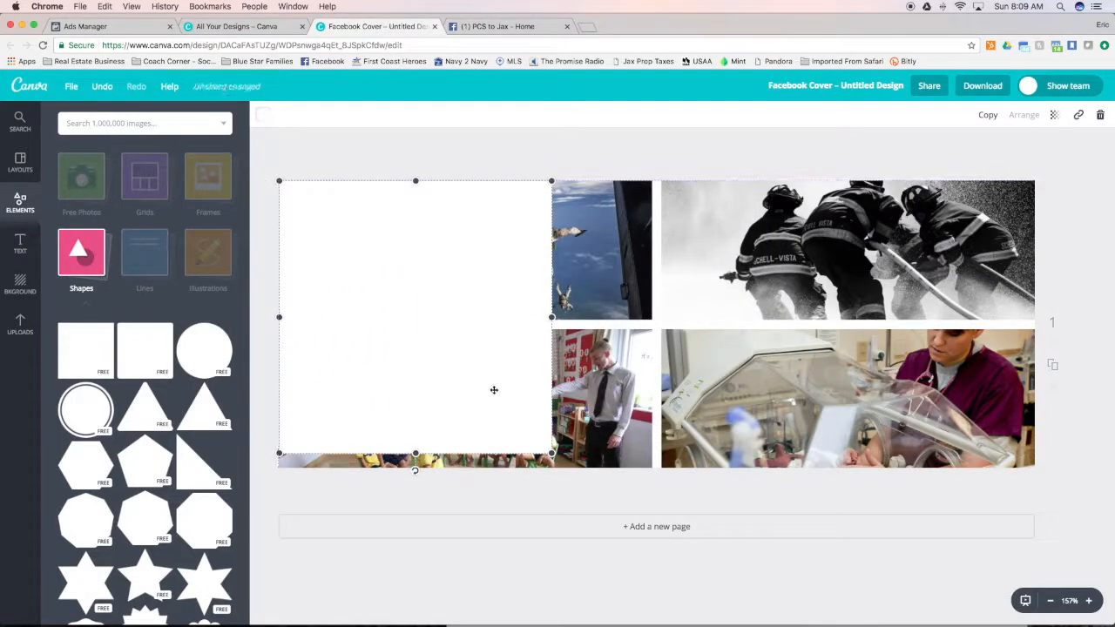
{"action": "left_click_drag", "start_coordinate": [553, 454], "coordinate": [566, 468]}
{"action": "left_click_drag", "start_coordinate": [567, 323], "coordinate": [1036, 323]}
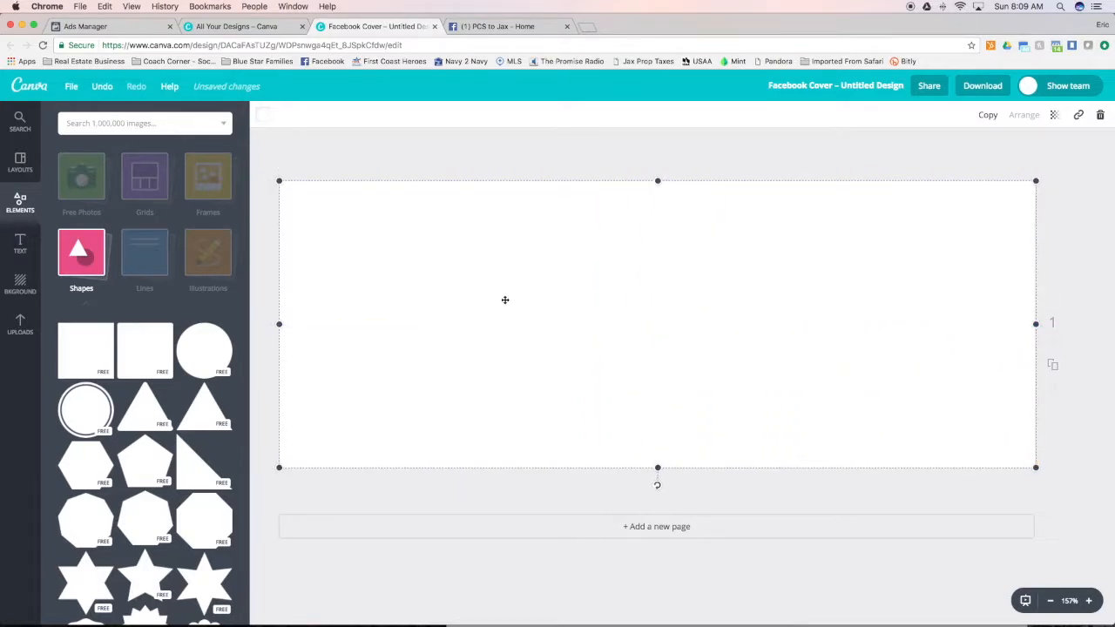
Remove the square from over the photo grid and add a centred heading reading "Test Header"
{"action": "left_click_drag", "start_coordinate": [814, 248], "coordinate": [802, 549]}
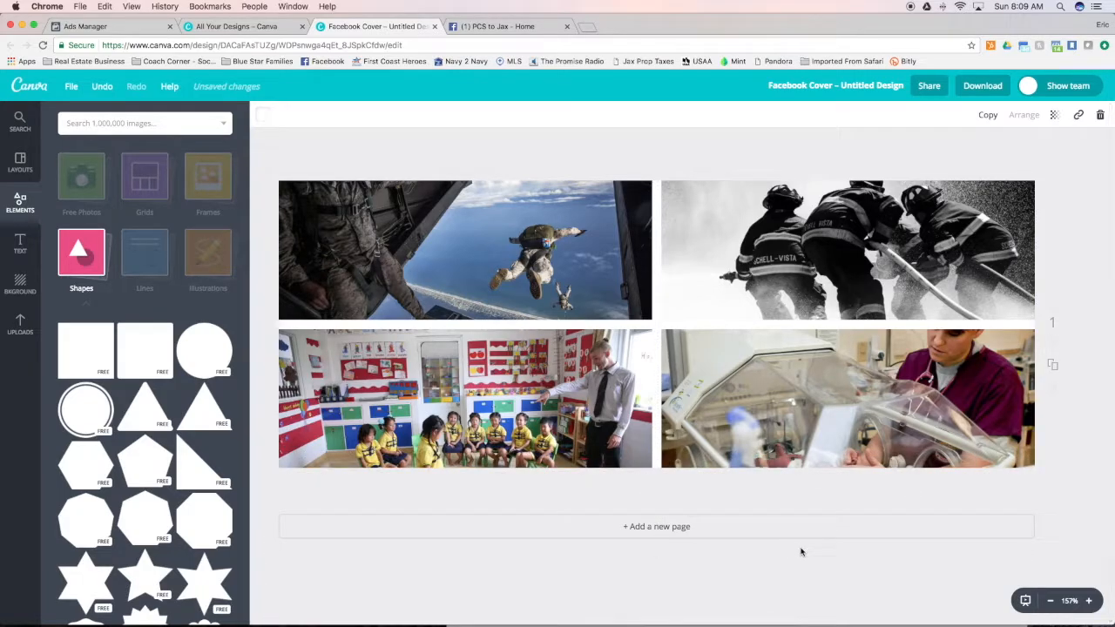
{"action": "left_click", "coordinate": [21, 244]}
{"action": "left_click_drag", "start_coordinate": [144, 186], "coordinate": [660, 328]}
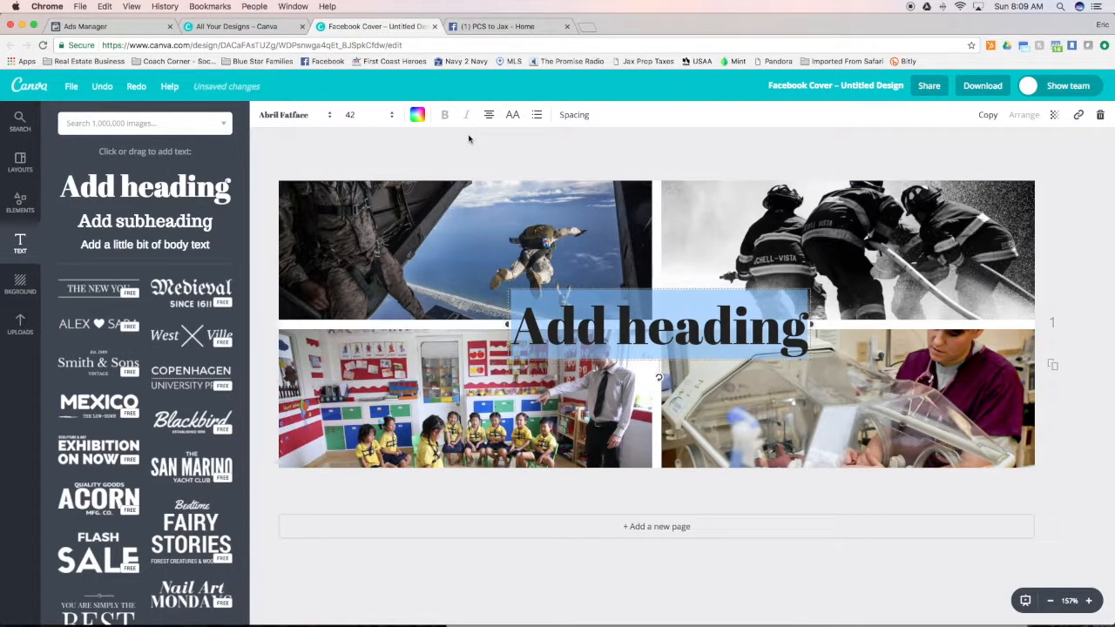
{"action": "type", "text": "Test"}
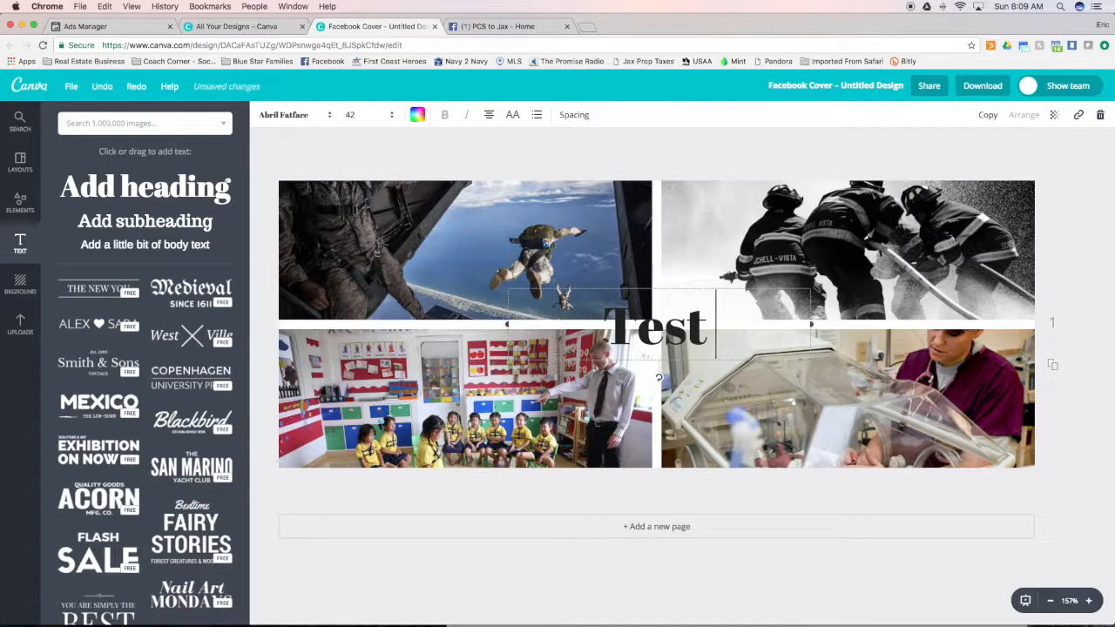
{"action": "type", "text": " Header"}
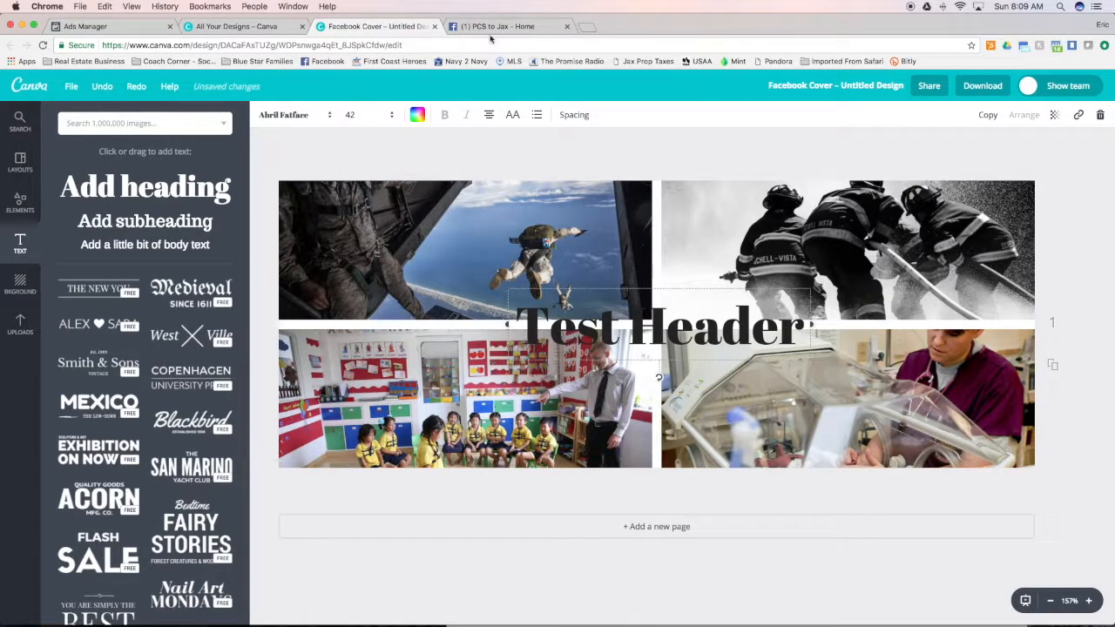
{"action": "left_click", "coordinate": [563, 168]}
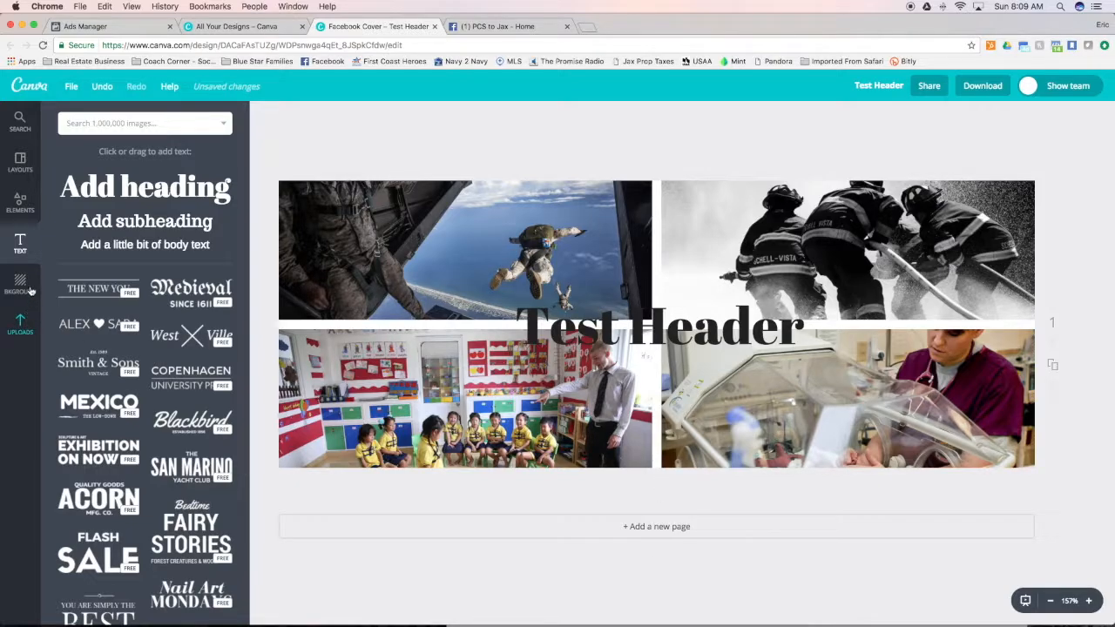
Add a new square shape and stretch it to cover the entire cover design
{"action": "left_click", "coordinate": [20, 204]}
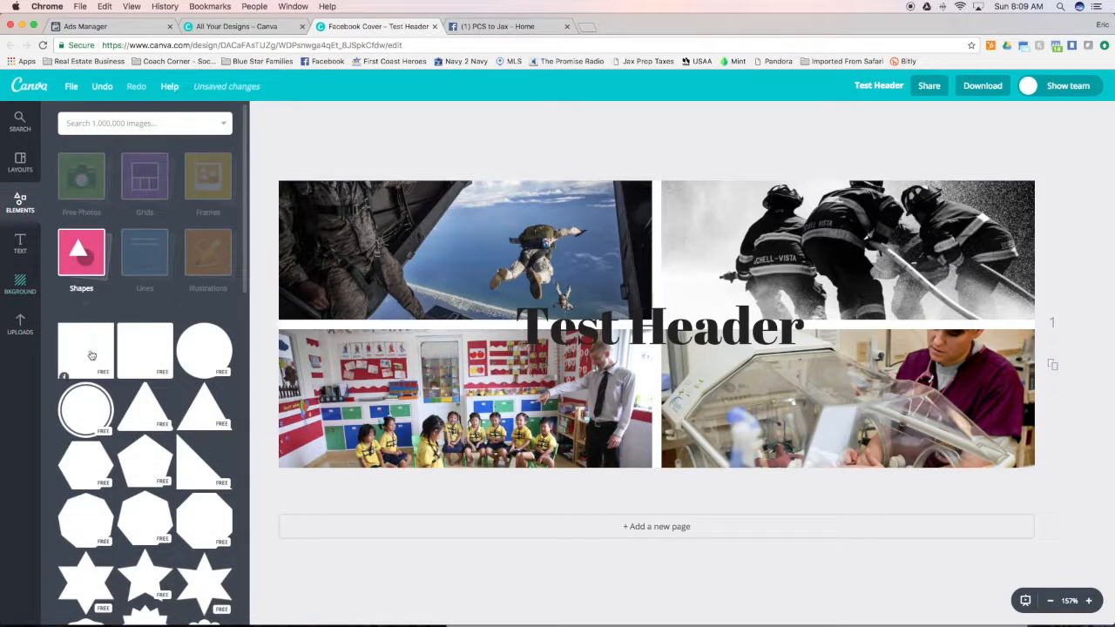
{"action": "left_click", "coordinate": [92, 354]}
{"action": "left_click_drag", "start_coordinate": [722, 304], "coordinate": [481, 295]}
{"action": "left_click_drag", "start_coordinate": [551, 453], "coordinate": [598, 431]}
{"action": "left_click_drag", "start_coordinate": [563, 324], "coordinate": [1034, 323]}
{"action": "left_click_drag", "start_coordinate": [654, 465], "coordinate": [656, 469]}
{"action": "left_click_drag", "start_coordinate": [1035, 324], "coordinate": [1038, 326]}
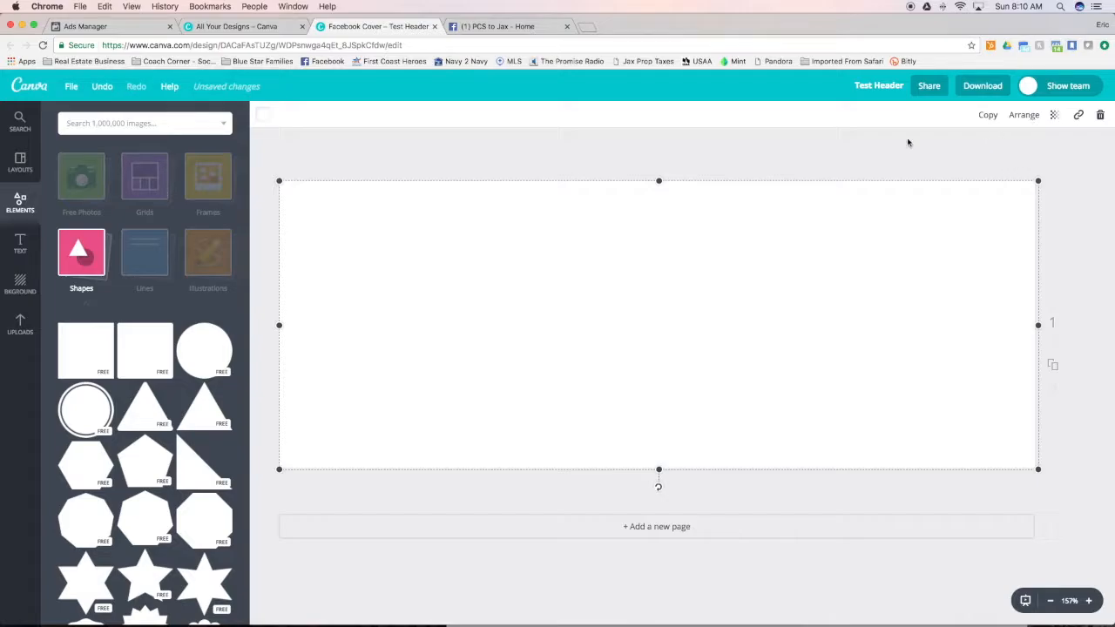
Color the square light gray and send it back one level behind the "Test Header" text
{"action": "left_click", "coordinate": [261, 117]}
{"action": "left_click", "coordinate": [333, 272]}
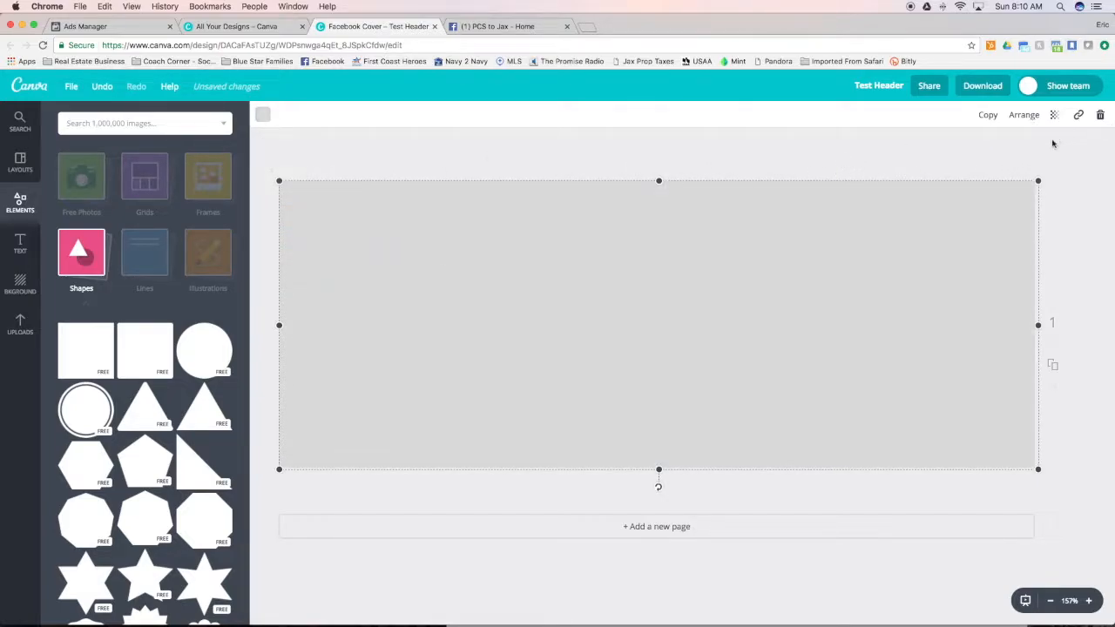
{"action": "left_click", "coordinate": [1031, 120]}
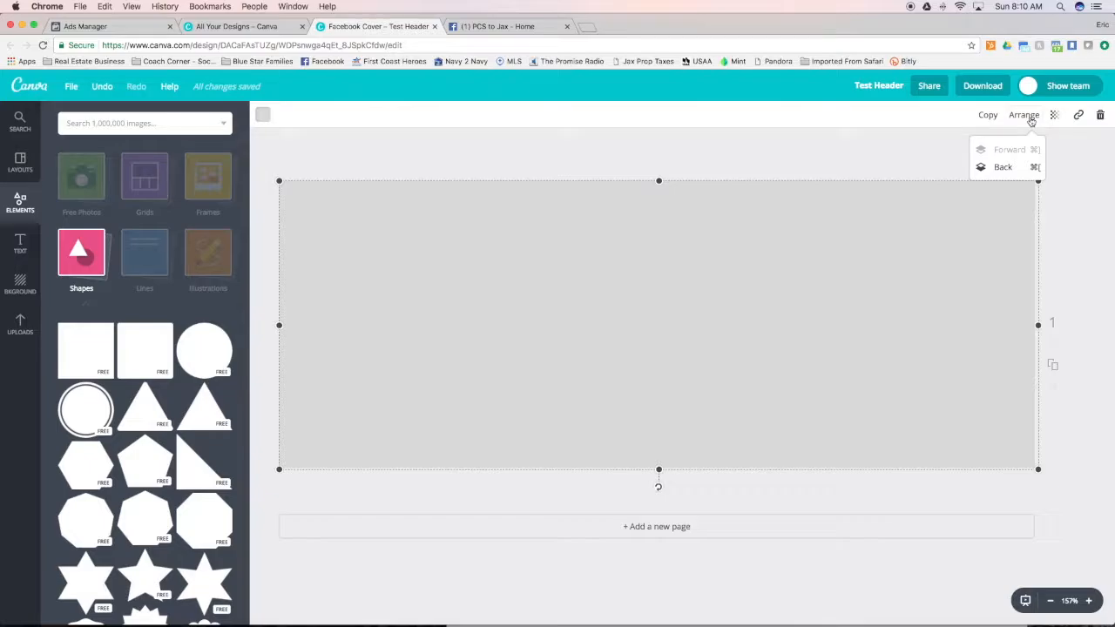
{"action": "left_click", "coordinate": [1001, 167]}
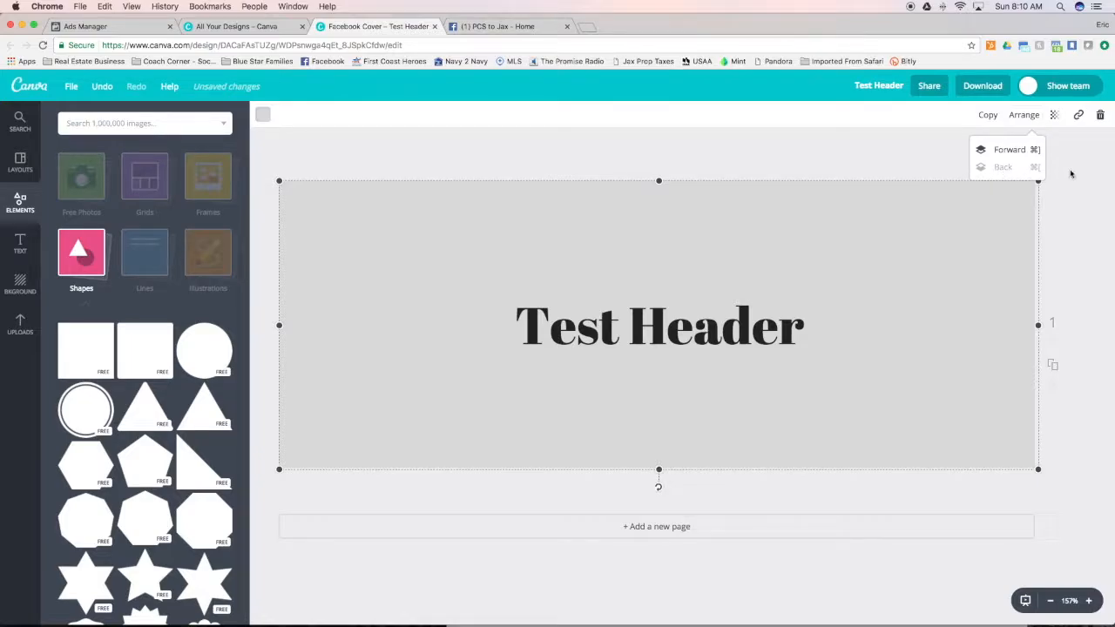
Set the gray square's transparency to 65 and reduce it to a full-width horizontal band behind the heading
{"action": "left_click", "coordinate": [1056, 116]}
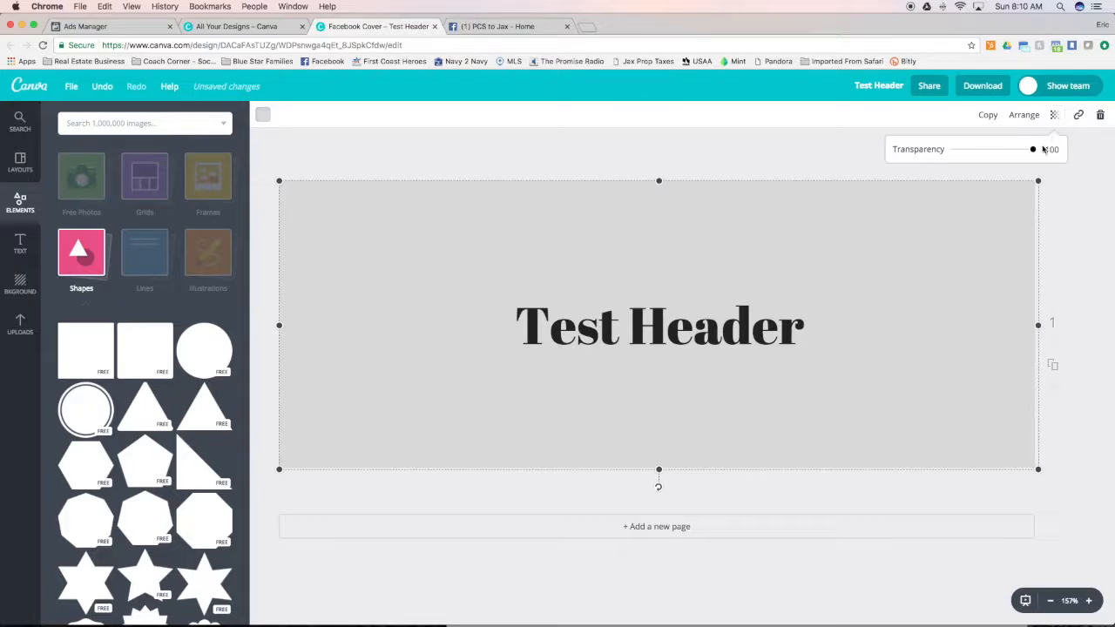
{"action": "left_click_drag", "start_coordinate": [1035, 153], "coordinate": [1010, 152]}
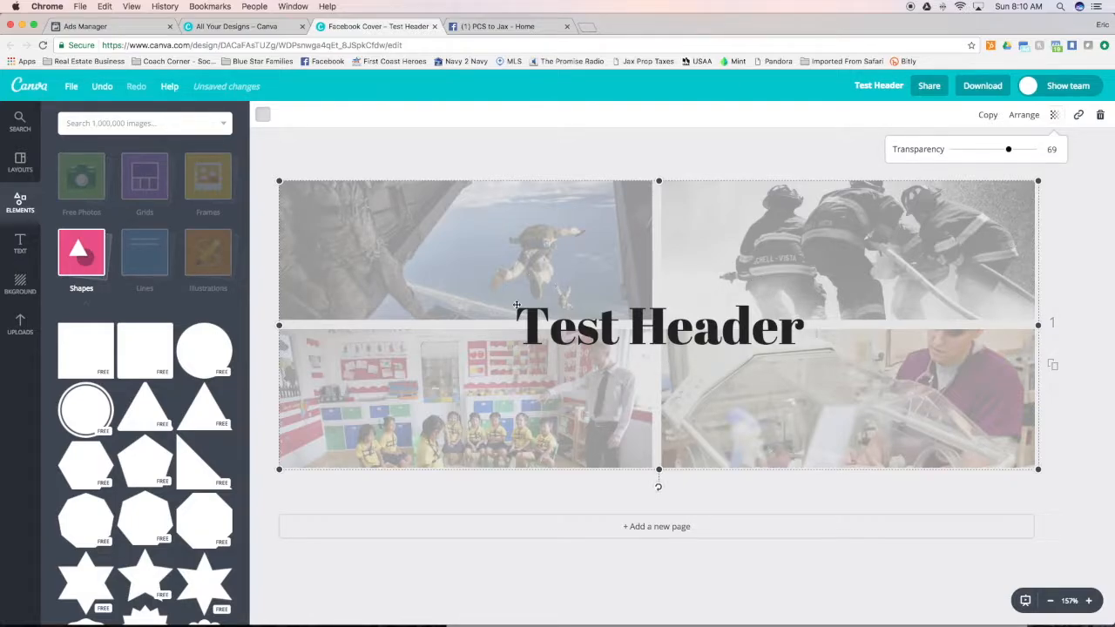
{"action": "left_click_drag", "start_coordinate": [1011, 151], "coordinate": [615, 342]}
{"action": "left_click_drag", "start_coordinate": [490, 392], "coordinate": [442, 307]}
{"action": "left_click_drag", "start_coordinate": [424, 332], "coordinate": [425, 320]}
{"action": "left_click_drag", "start_coordinate": [615, 324], "coordinate": [1040, 324]}
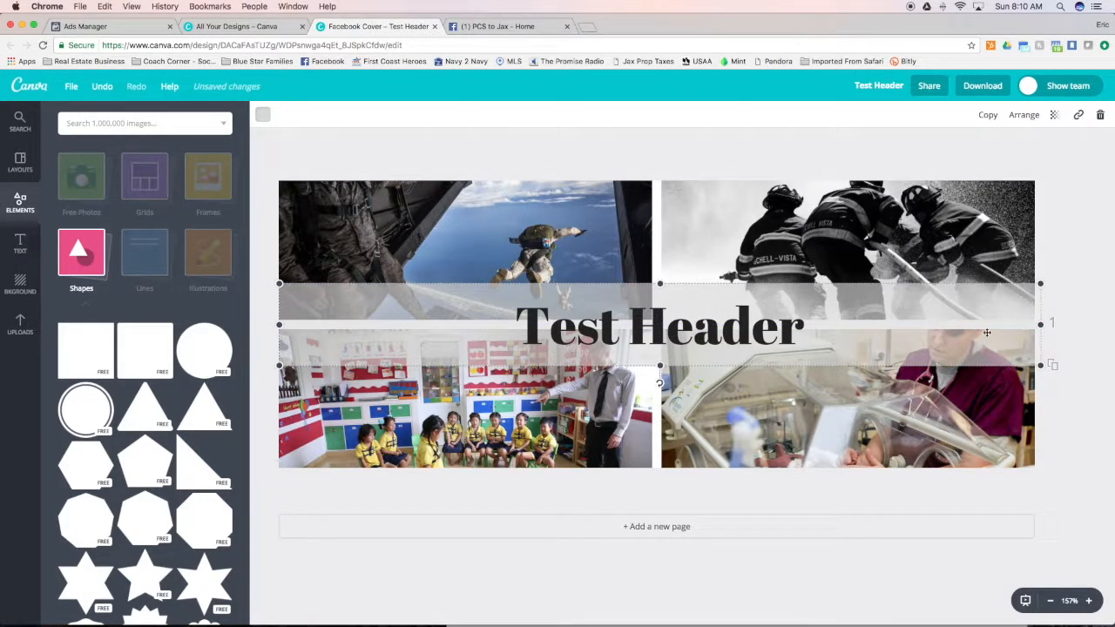
Set the gray band's transparency to 85 and nudge it slightly down behind the heading
{"action": "left_click", "coordinate": [1054, 115]}
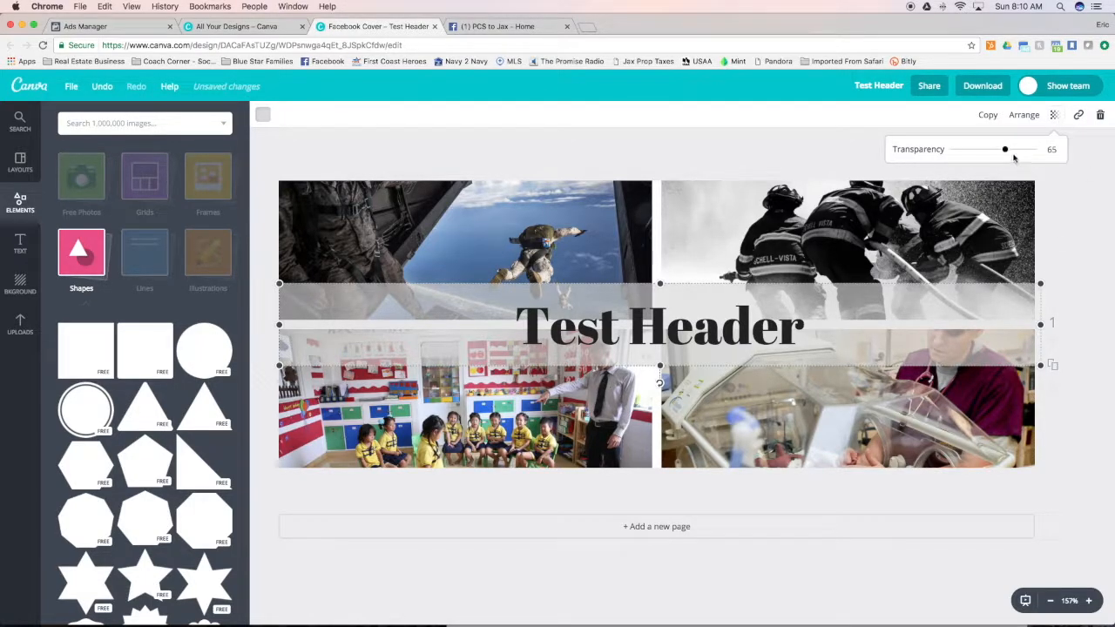
{"action": "left_click_drag", "start_coordinate": [1008, 152], "coordinate": [1022, 152]}
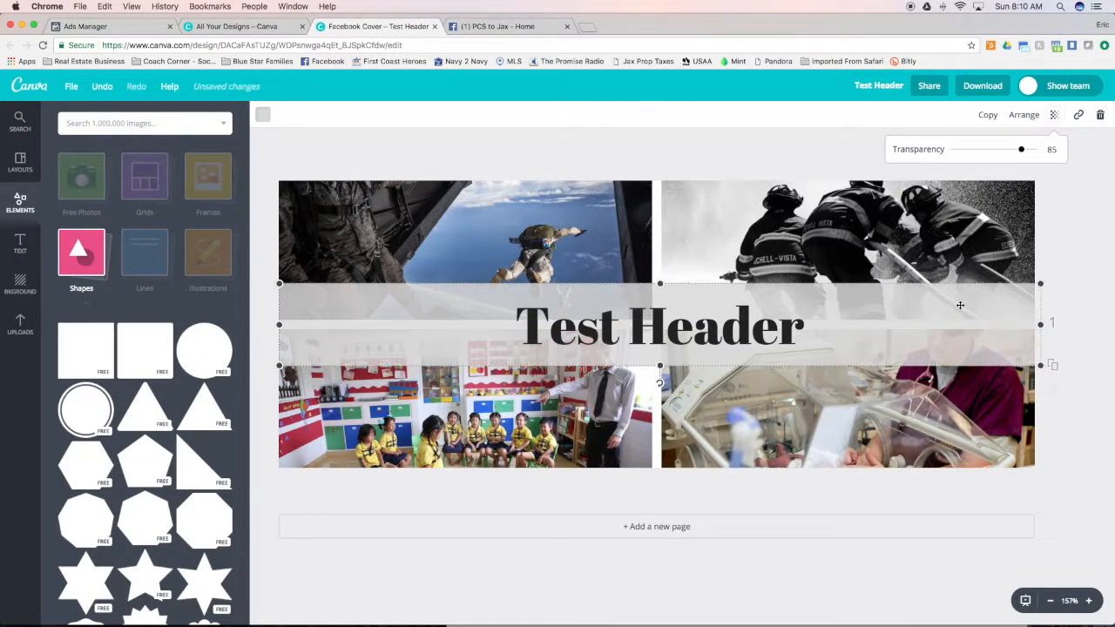
{"action": "left_click_drag", "start_coordinate": [961, 306], "coordinate": [960, 312]}
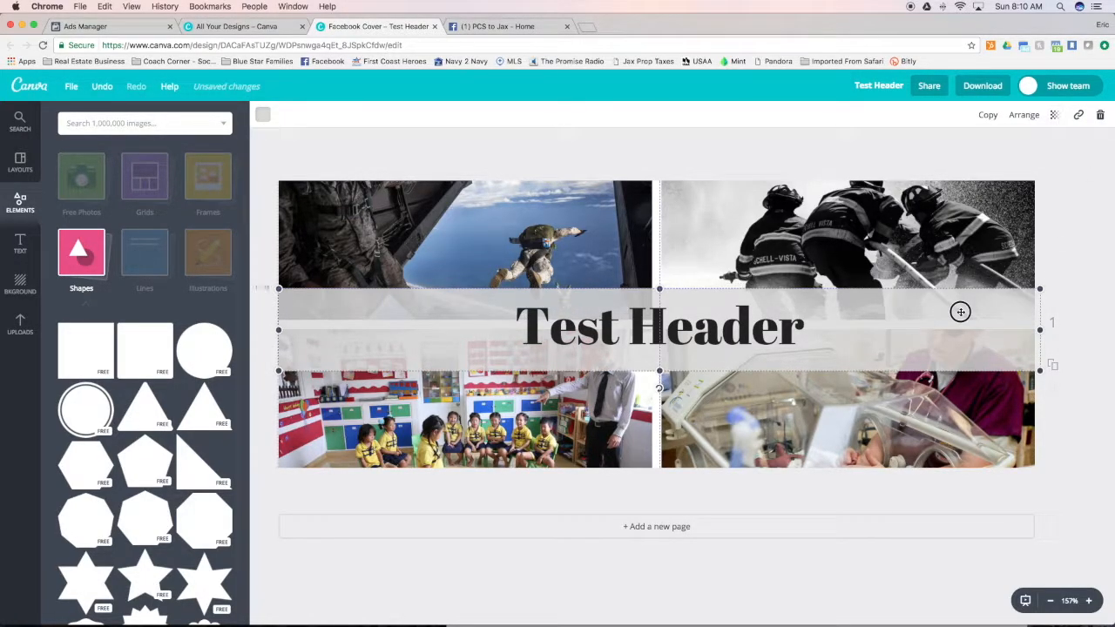
{"action": "left_click", "coordinate": [737, 150]}
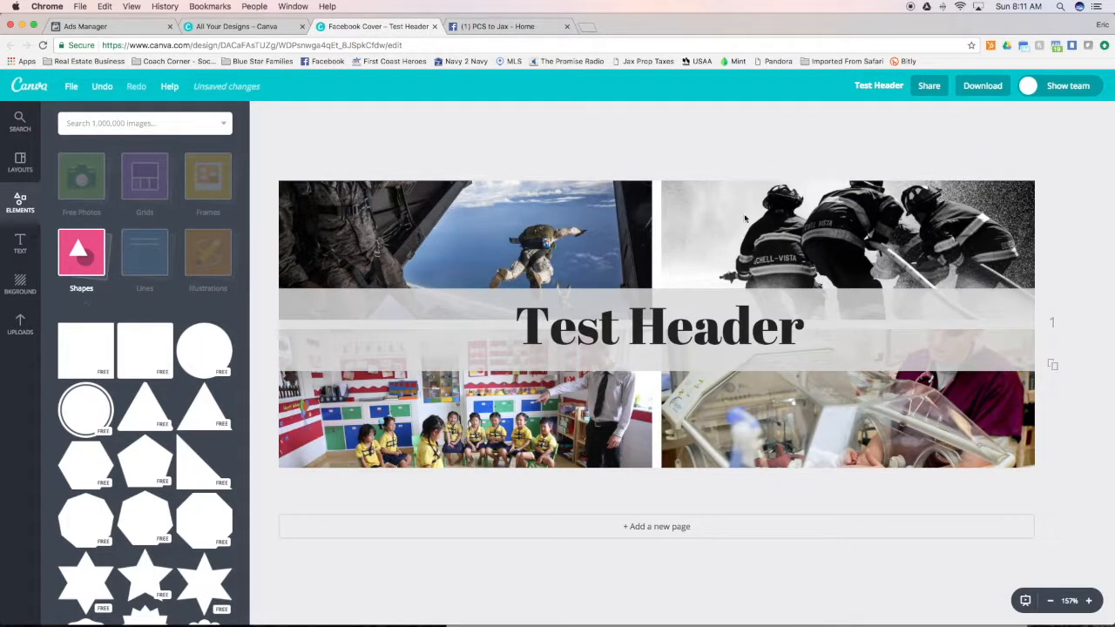
Leave the Test Header design and create a new blank Facebook Cover design
{"action": "left_click", "coordinate": [25, 85]}
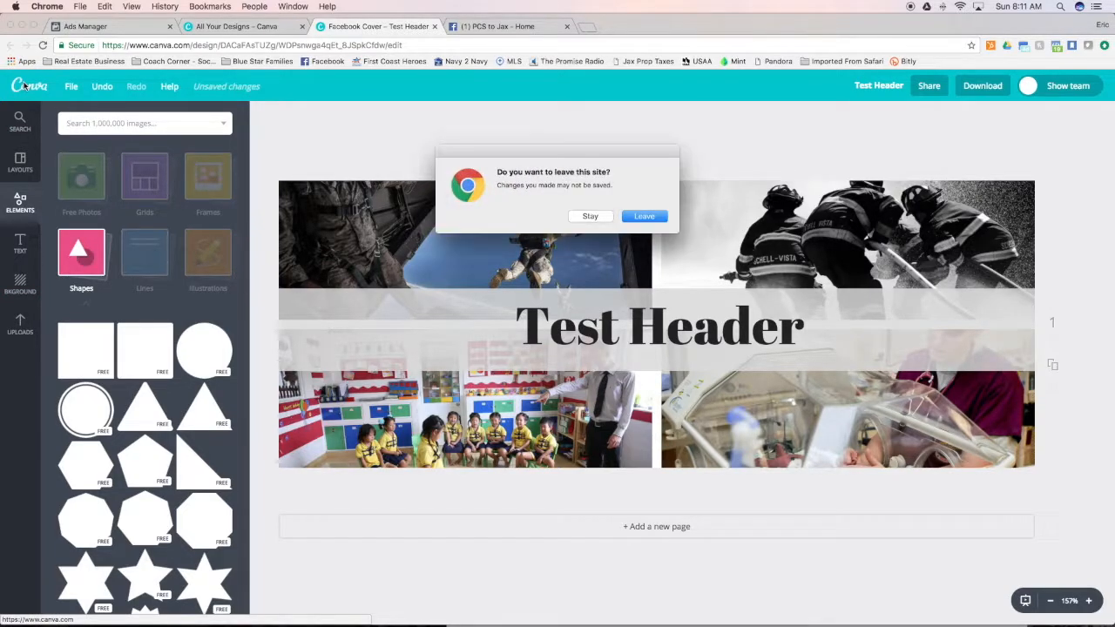
{"action": "left_click", "coordinate": [646, 217]}
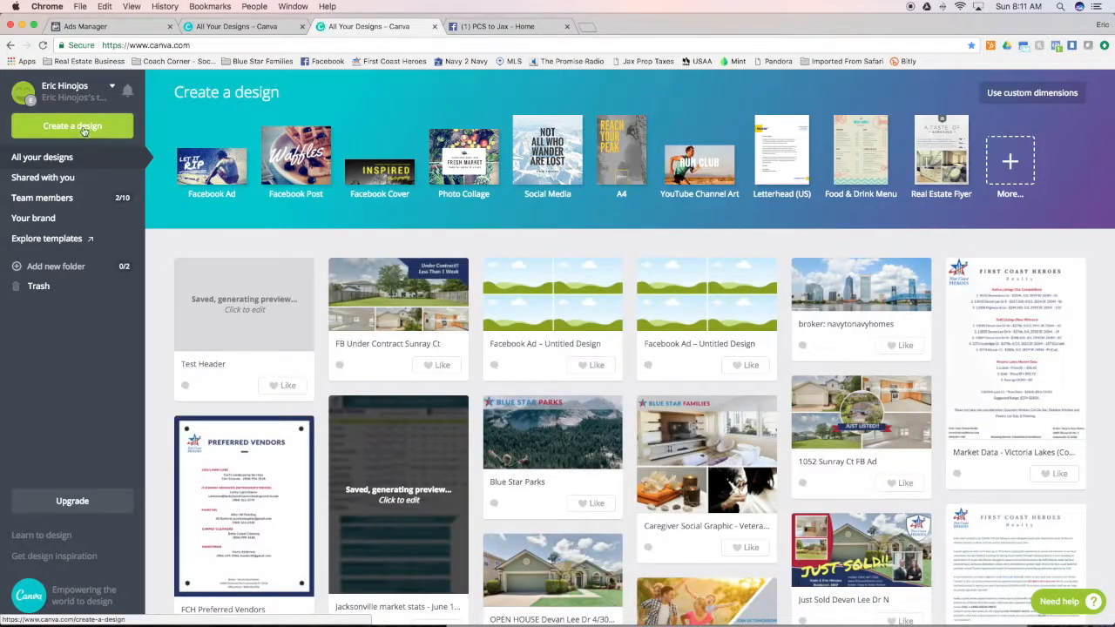
{"action": "left_click", "coordinate": [79, 128]}
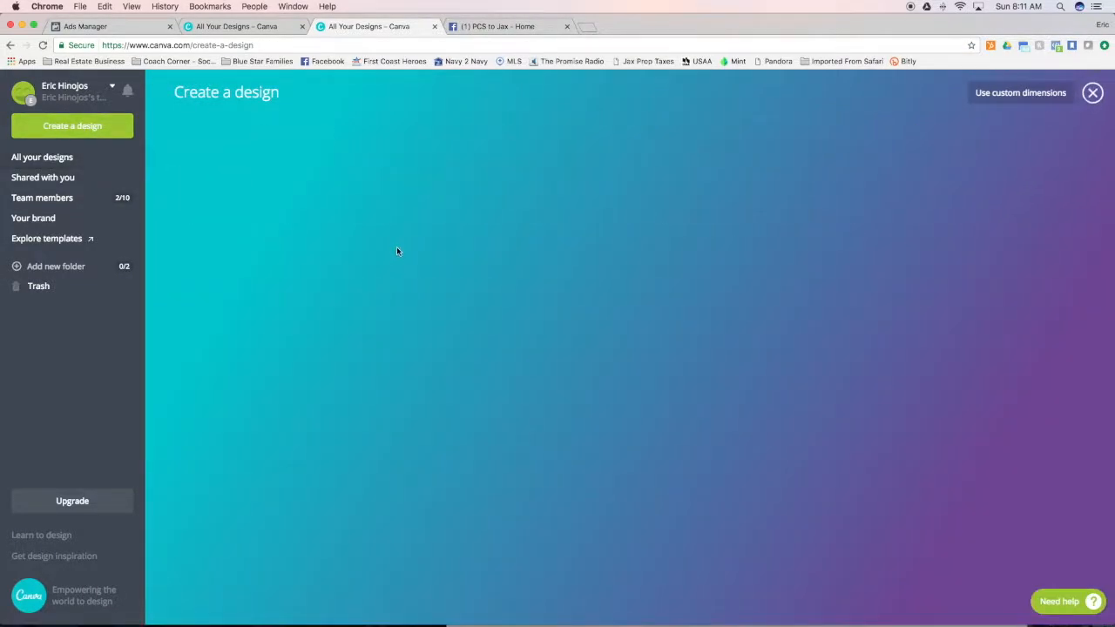
{"action": "left_click", "coordinate": [376, 205]}
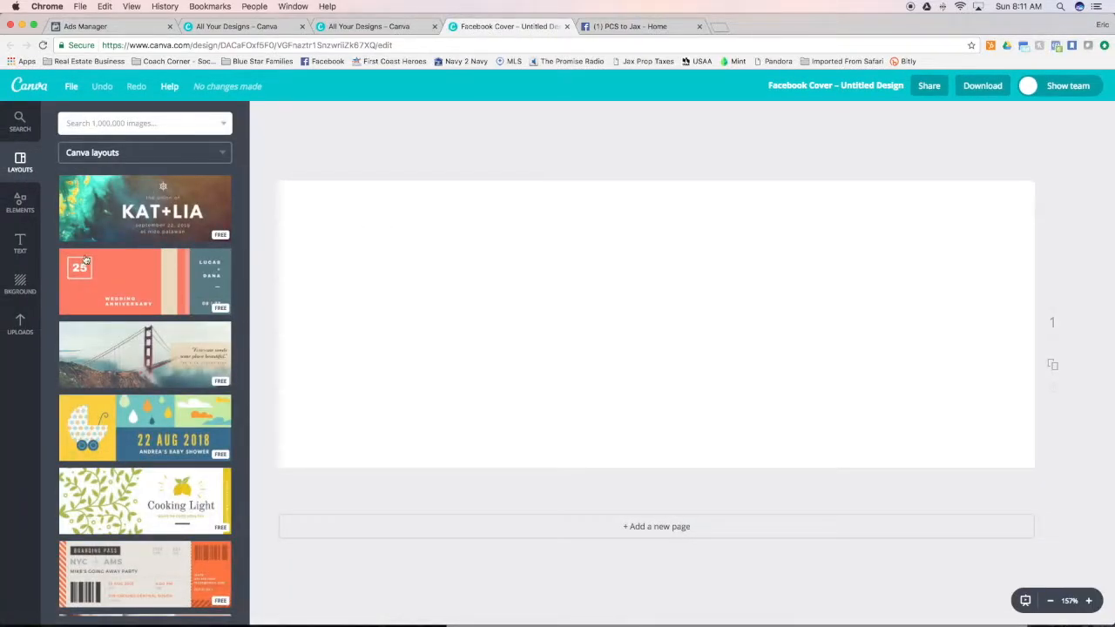
Upload the jacksonville-downtown-1147013.jpg image from the PCS to Jax Photos folder inside Chrome Downloads on the external drive
{"action": "left_click", "coordinate": [20, 324]}
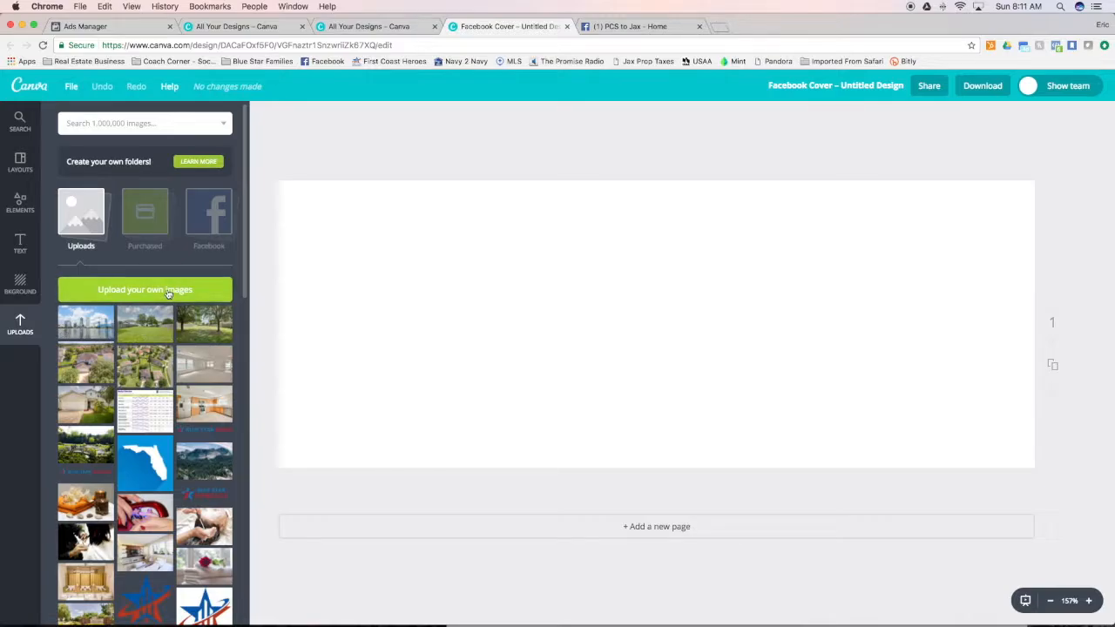
{"action": "scroll", "coordinate": [396, 165], "scroll_direction": "down", "scroll_amount": 3}
{"action": "left_click", "coordinate": [390, 188]}
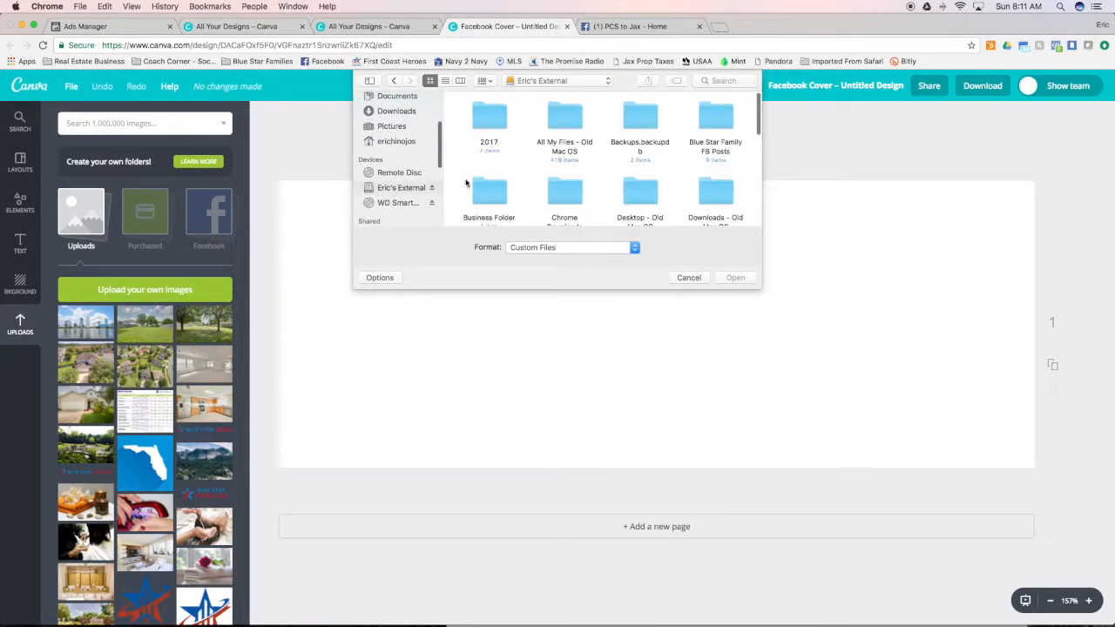
{"action": "double_click", "coordinate": [566, 190]}
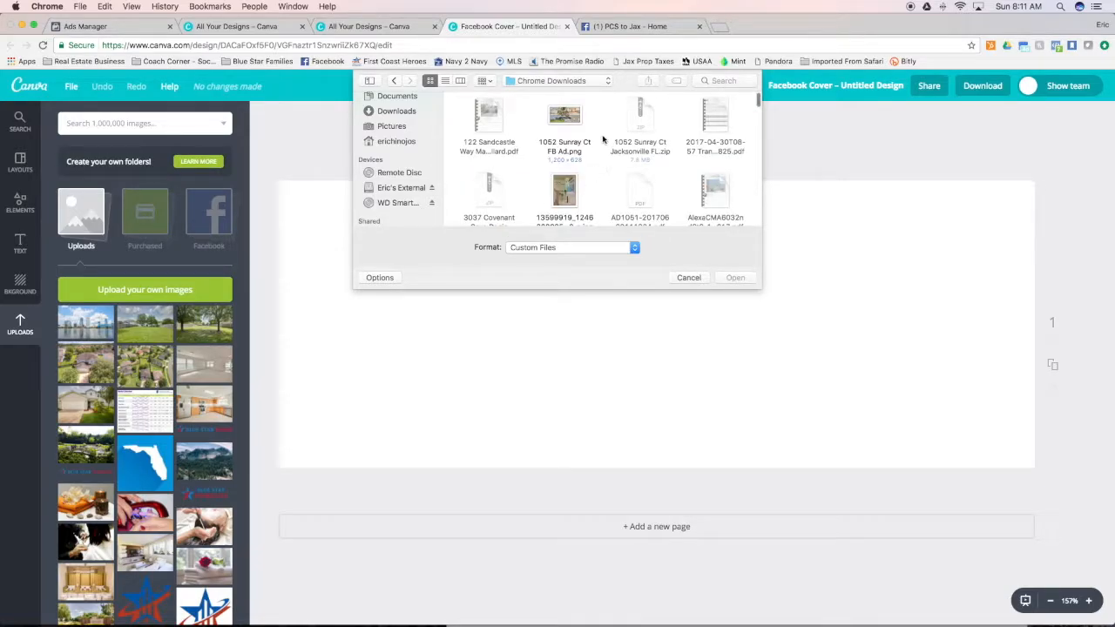
{"action": "scroll", "coordinate": [603, 139], "scroll_direction": "down", "scroll_amount": 3}
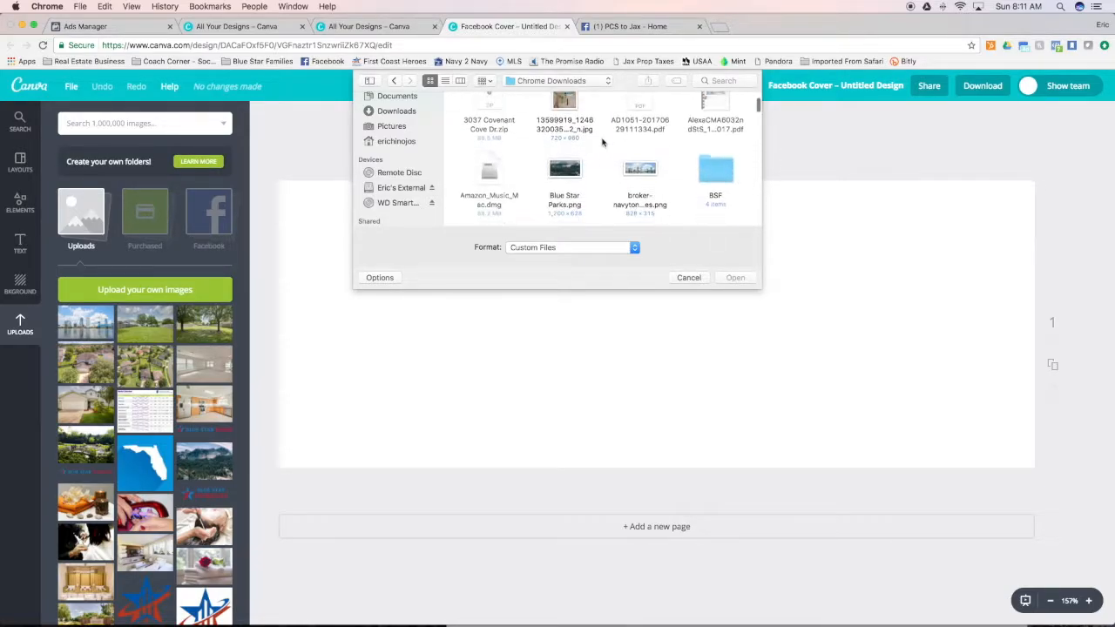
{"action": "left_click", "coordinate": [445, 80]}
{"action": "double_click", "coordinate": [511, 115]}
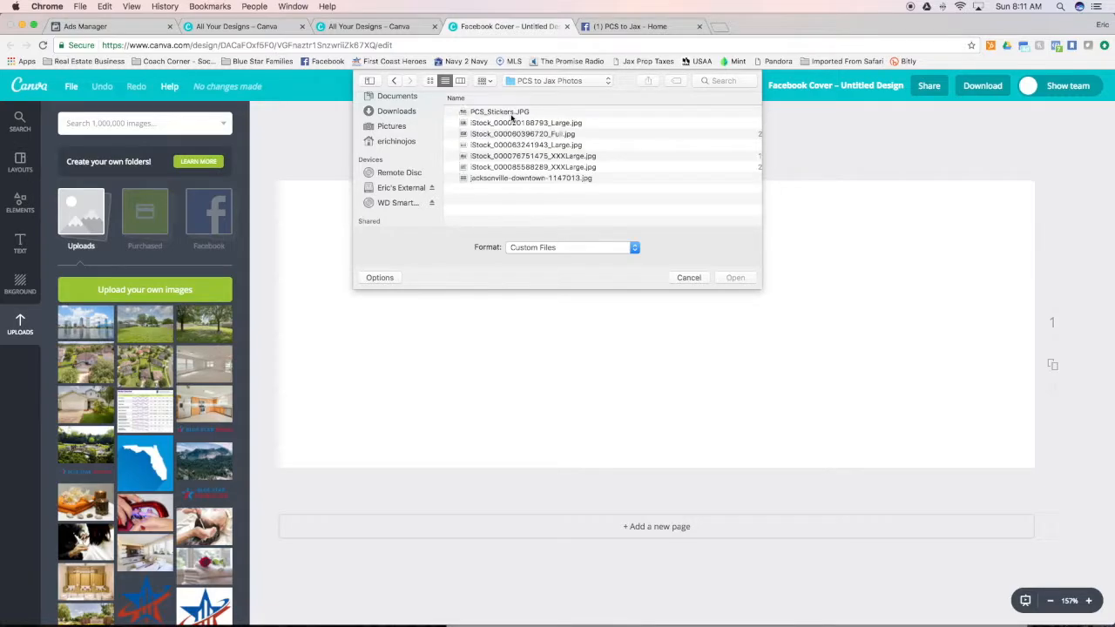
{"action": "left_click", "coordinate": [430, 81]}
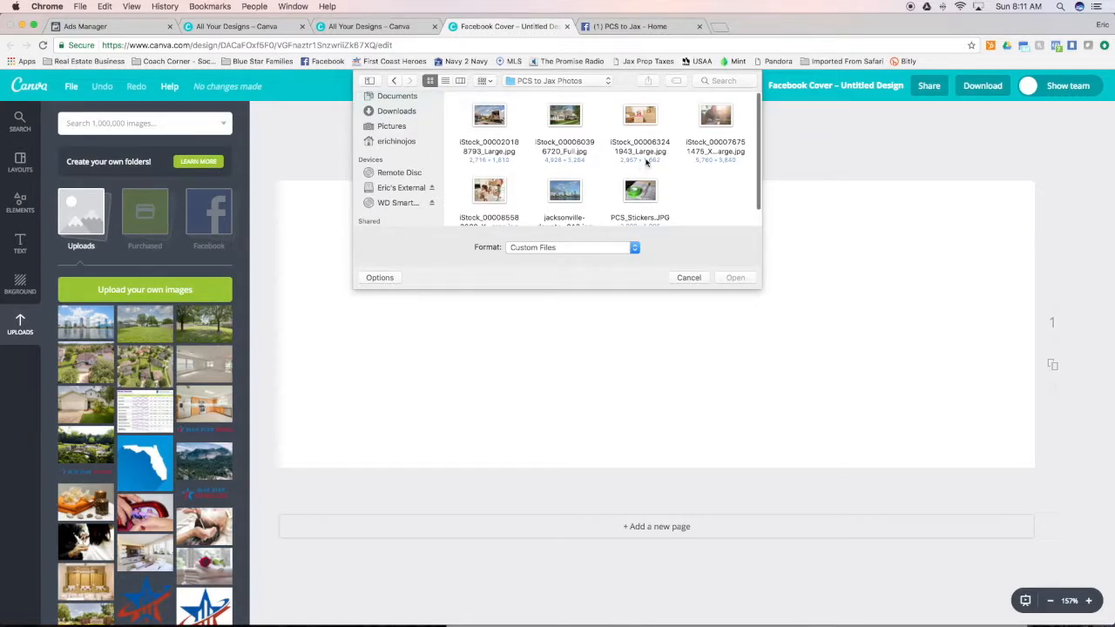
{"action": "left_click", "coordinate": [576, 187]}
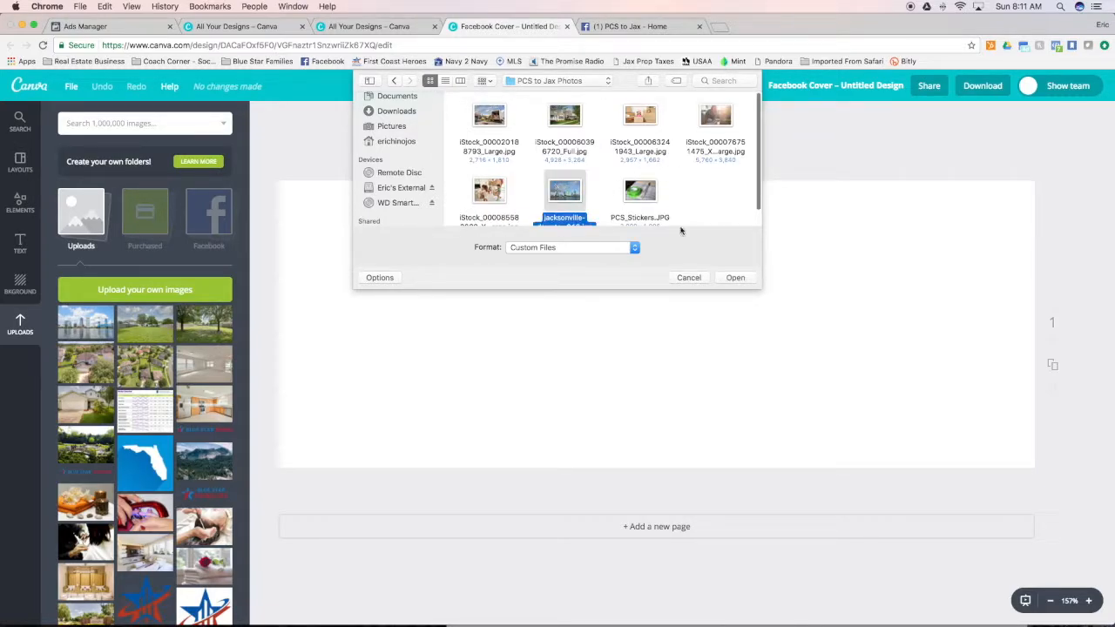
{"action": "left_click", "coordinate": [735, 278]}
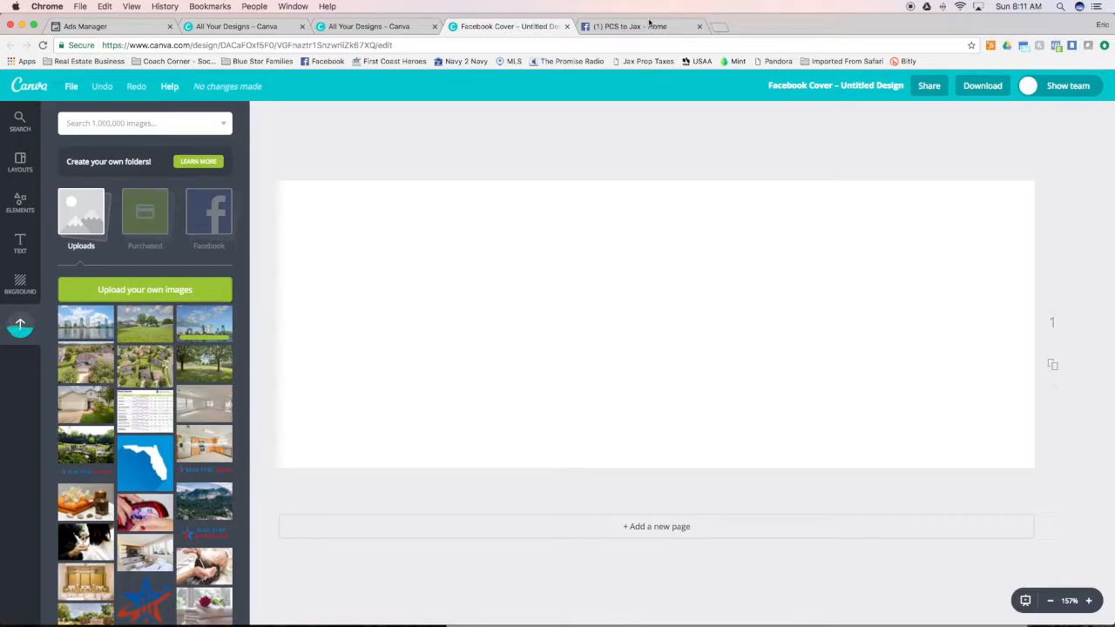
Open The Stocks website in a new browser tab and select Pixabay as the photo source
{"action": "left_click", "coordinate": [719, 27]}
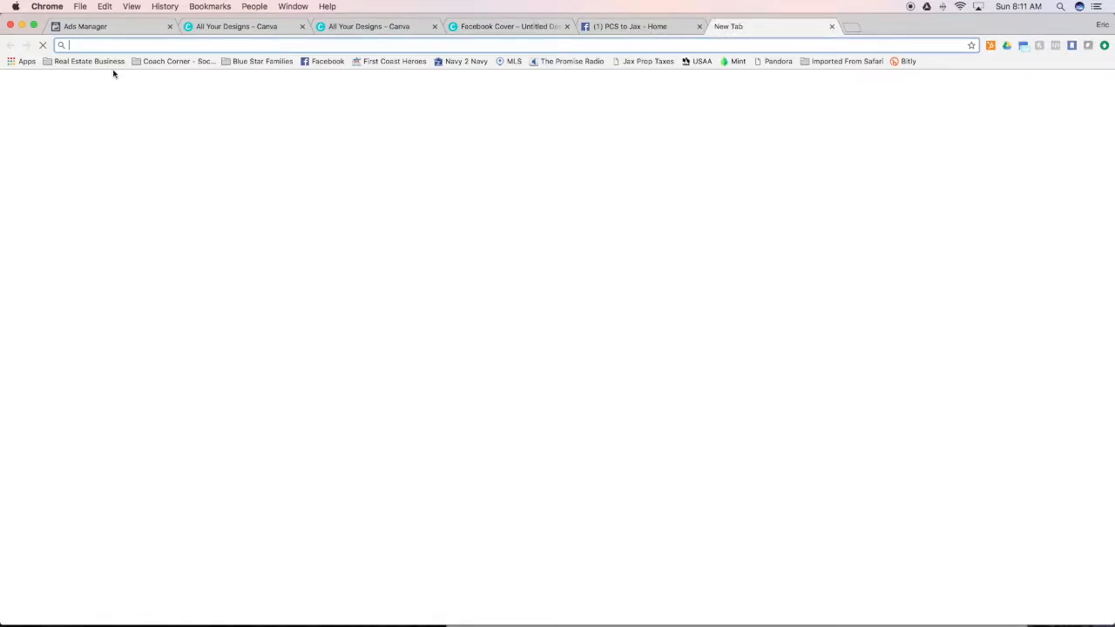
{"action": "left_click", "coordinate": [90, 61]}
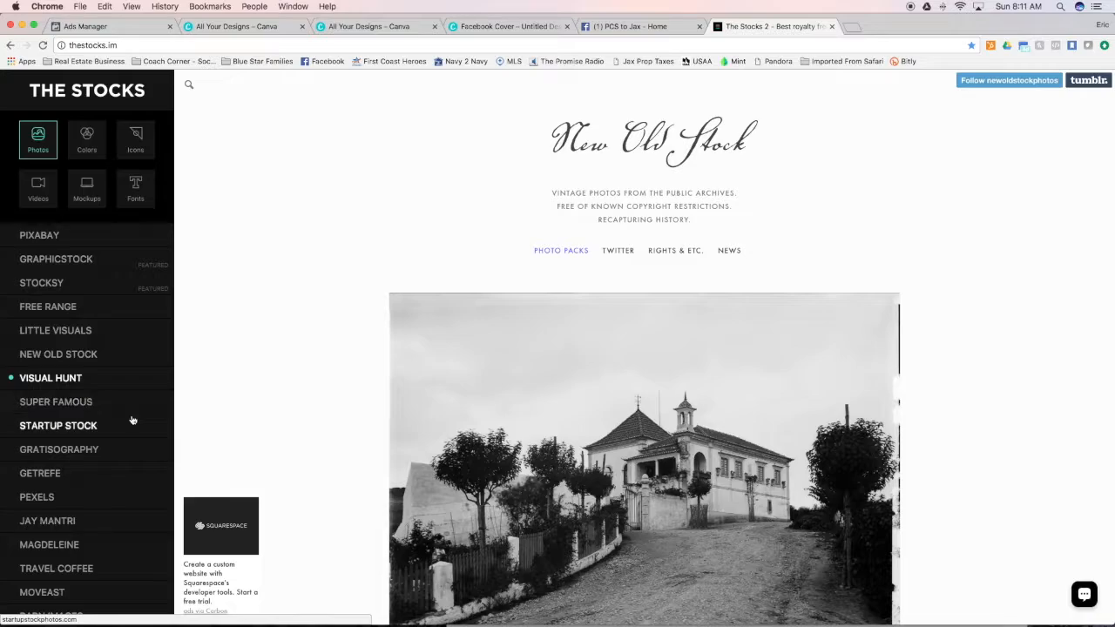
{"action": "left_click", "coordinate": [71, 237]}
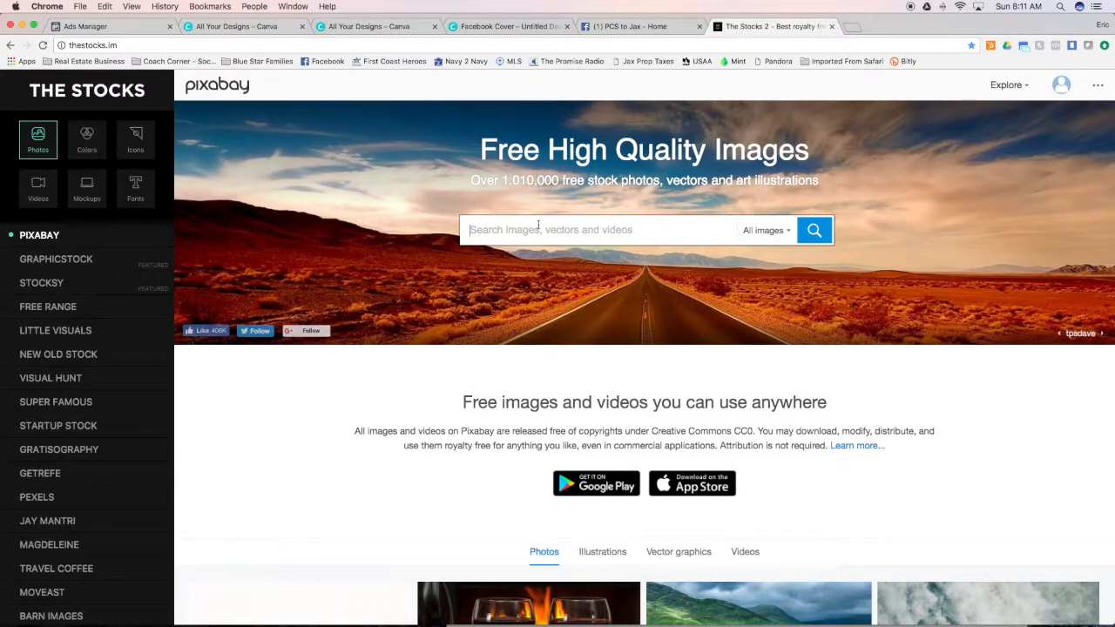
Search Pixabay for "jacksonville" and browse through the free images
{"action": "type", "text": "jacks"}
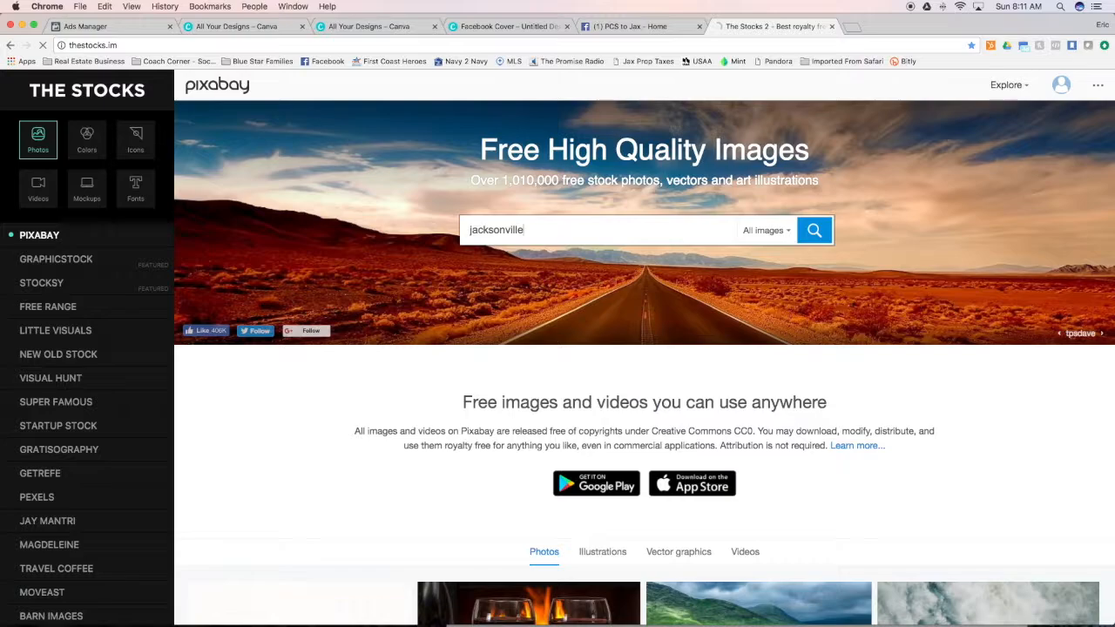
{"action": "type", "text": "onville"}
{"action": "key", "text": "Return"}
{"action": "scroll", "coordinate": [662, 415], "scroll_direction": "down", "scroll_amount": 5}
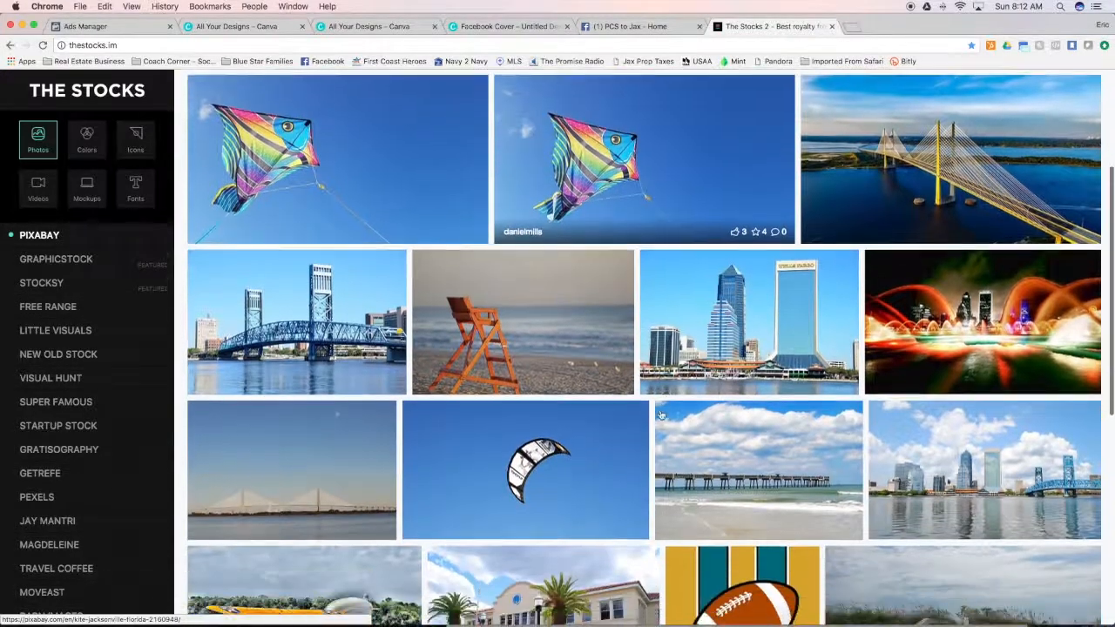
{"action": "scroll", "coordinate": [662, 416], "scroll_direction": "down", "scroll_amount": 9}
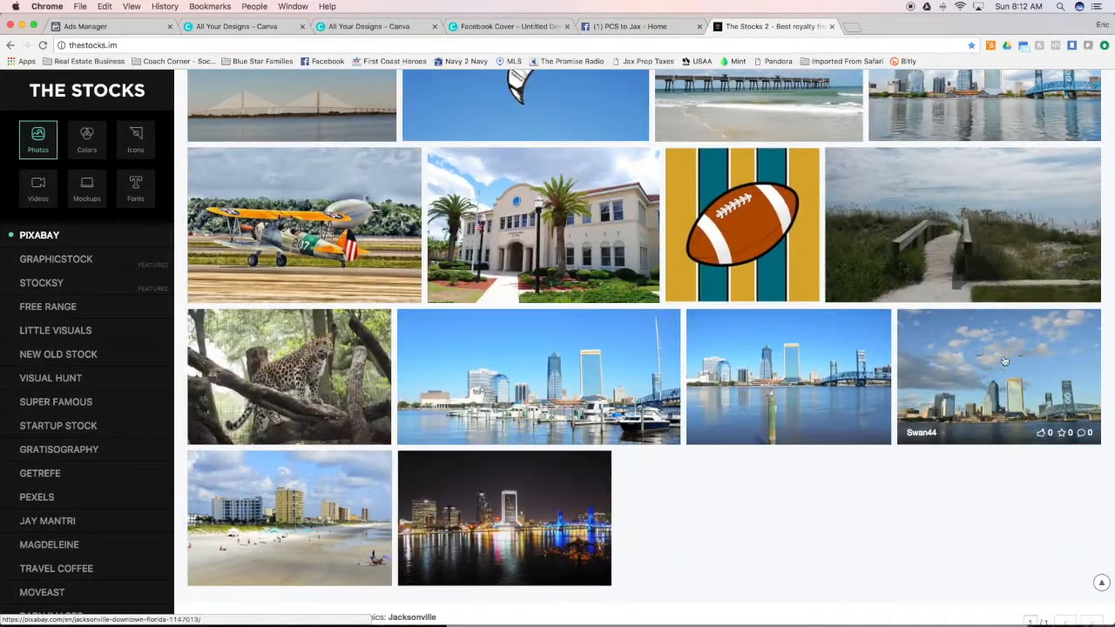
Return to the blank Facebook Cover design in Canva after checking the PCS to Jax Facebook page
{"action": "left_click", "coordinate": [635, 27]}
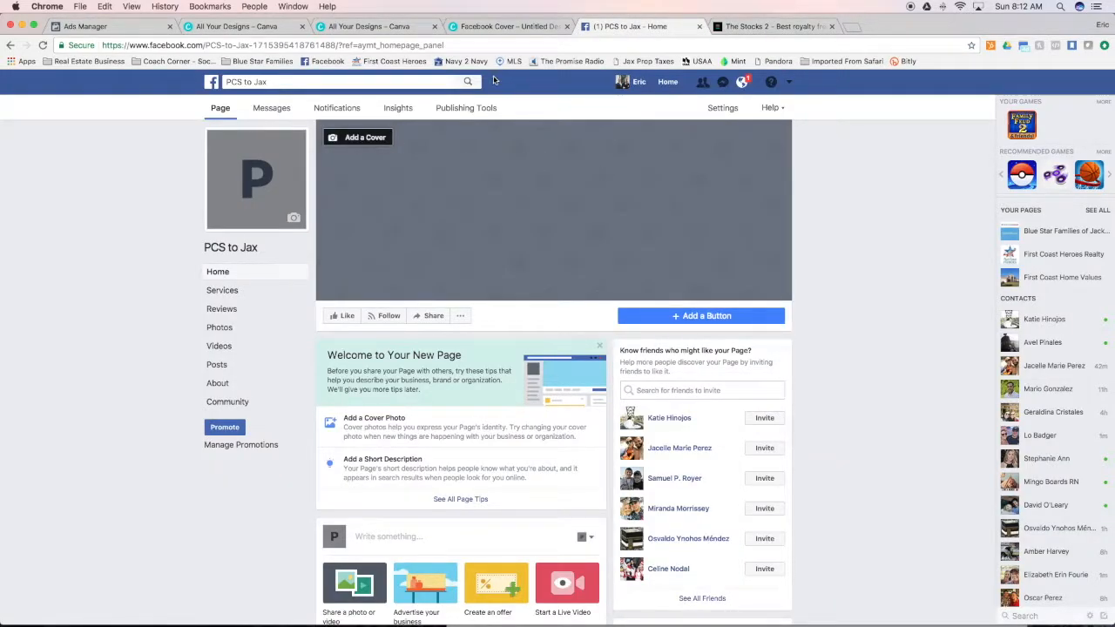
{"action": "left_click", "coordinate": [497, 26]}
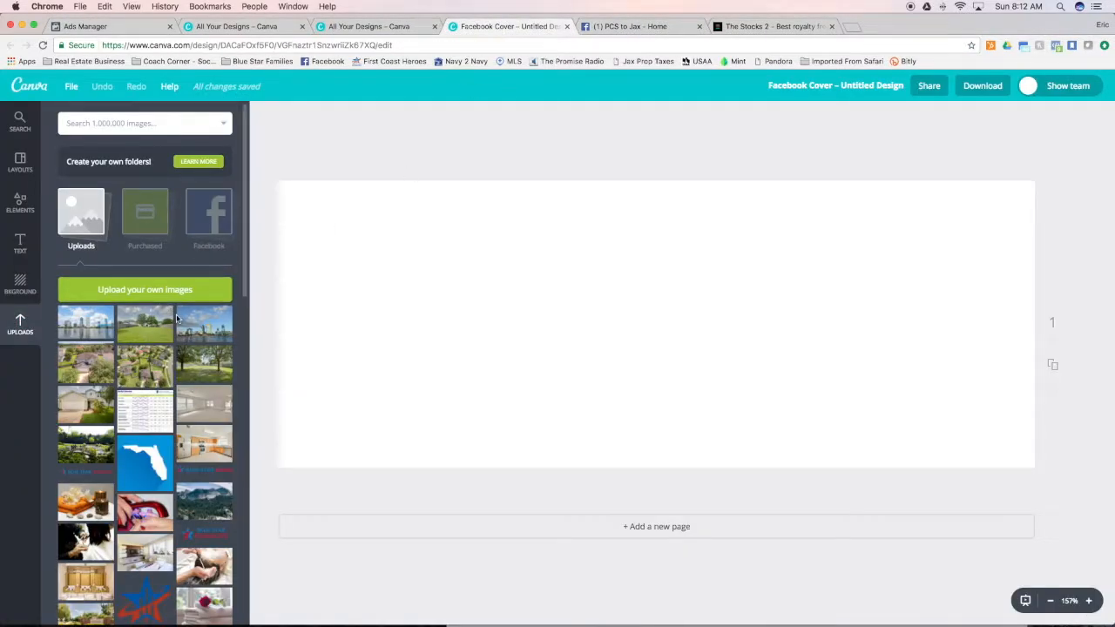
{"action": "left_click_drag", "start_coordinate": [87, 325], "coordinate": [600, 279]}
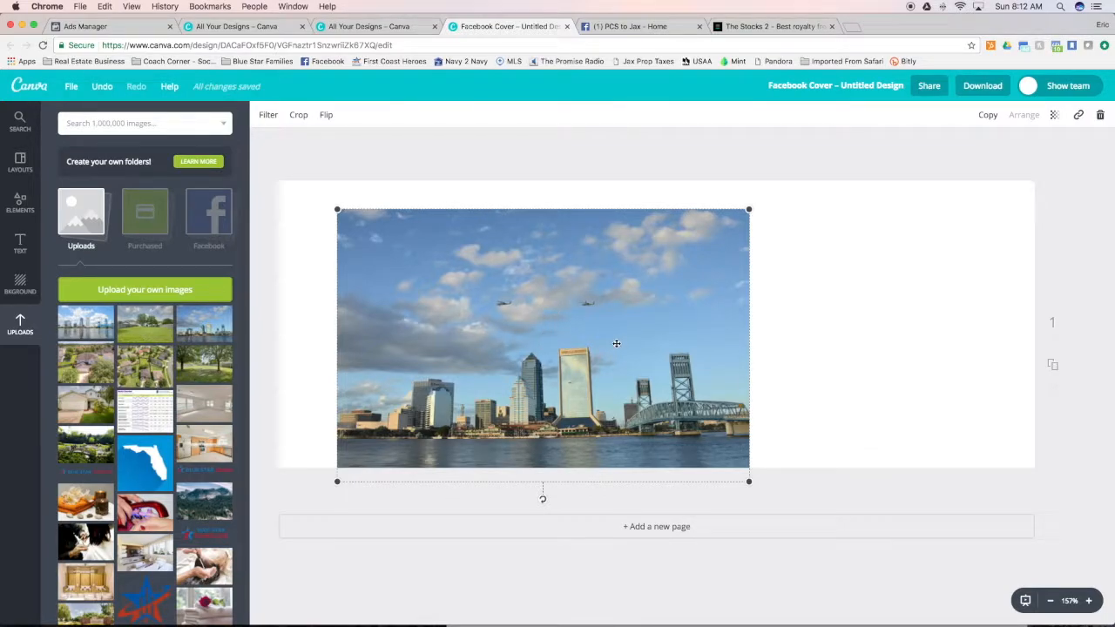
{"action": "left_click_drag", "start_coordinate": [567, 324], "coordinate": [576, 302]}
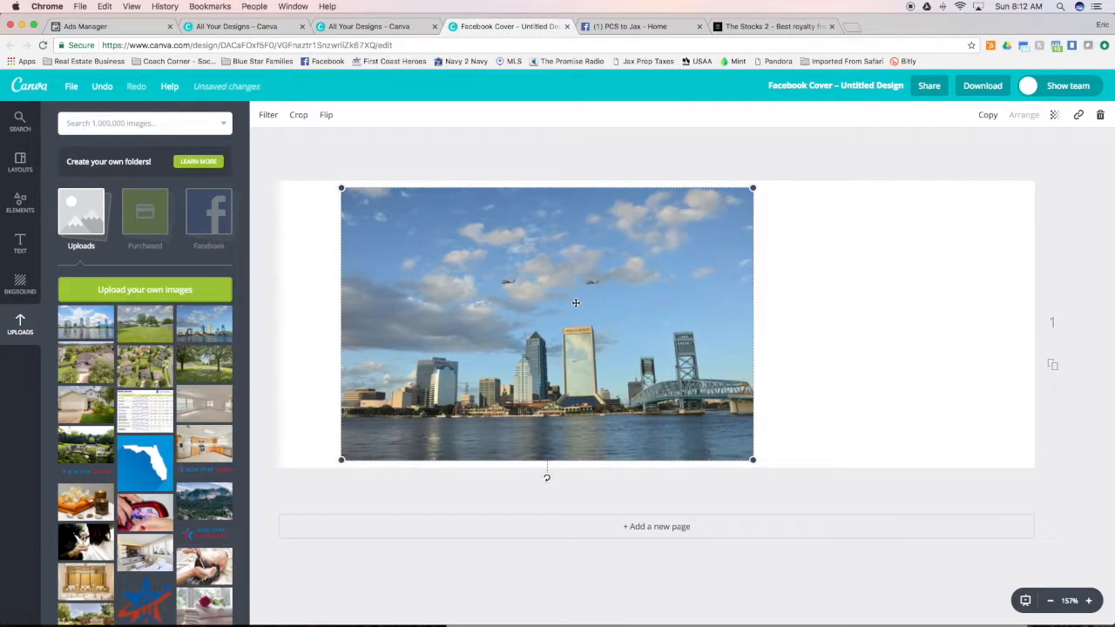
{"action": "key", "text": "BackSpace"}
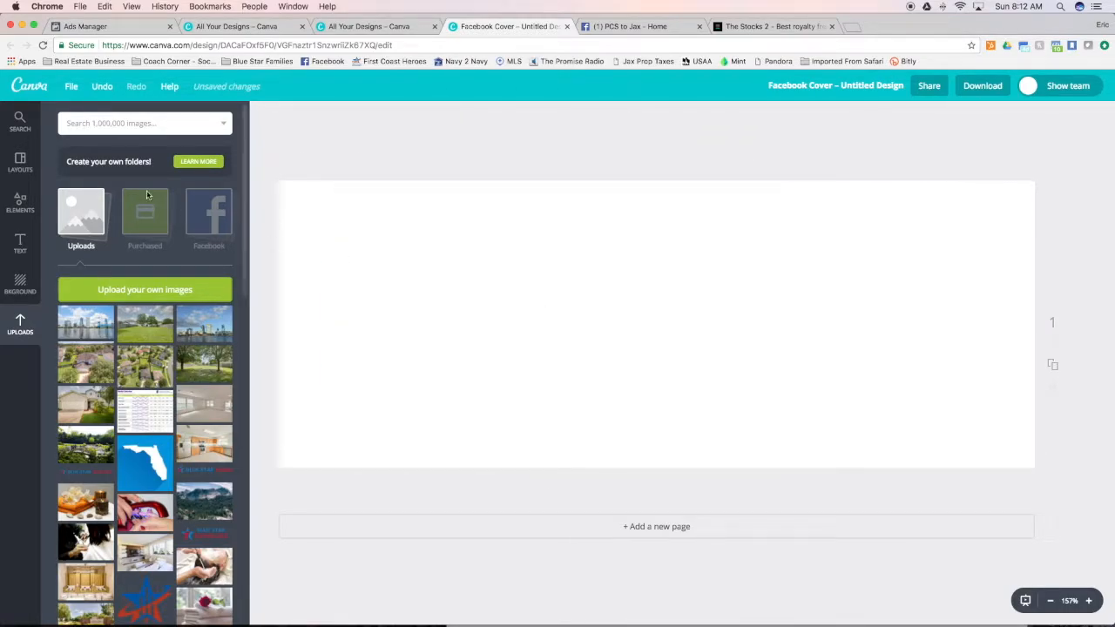
Add a single-cell grid covering the whole page and fill it with the uploaded Jacksonville skyline photo with helicopters
{"action": "left_click", "coordinate": [17, 207]}
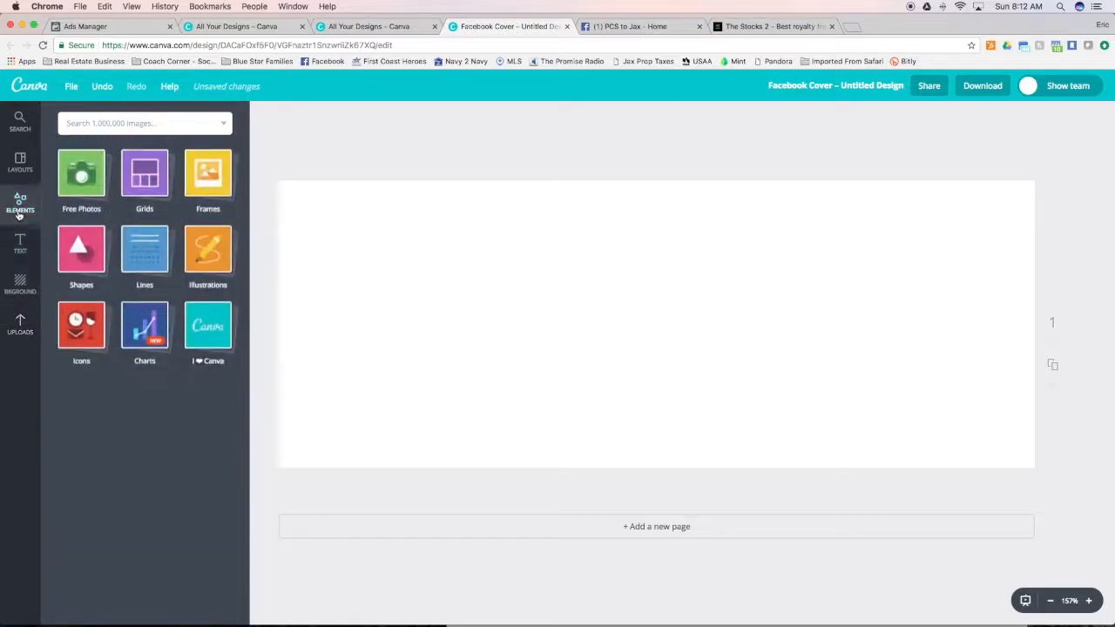
{"action": "left_click", "coordinate": [145, 174]}
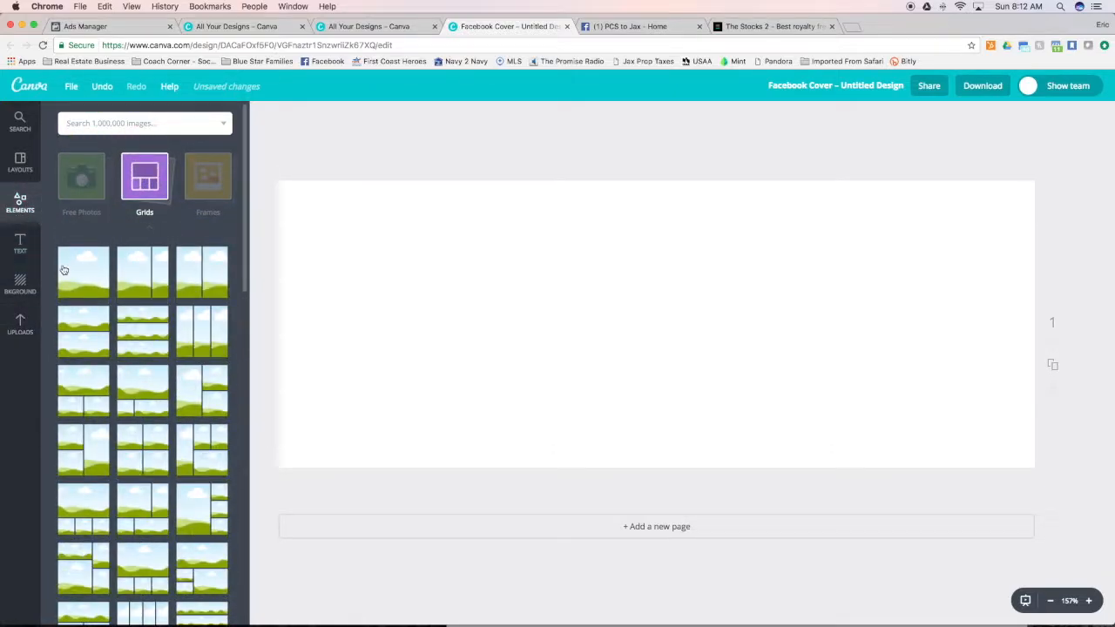
{"action": "left_click", "coordinate": [80, 267]}
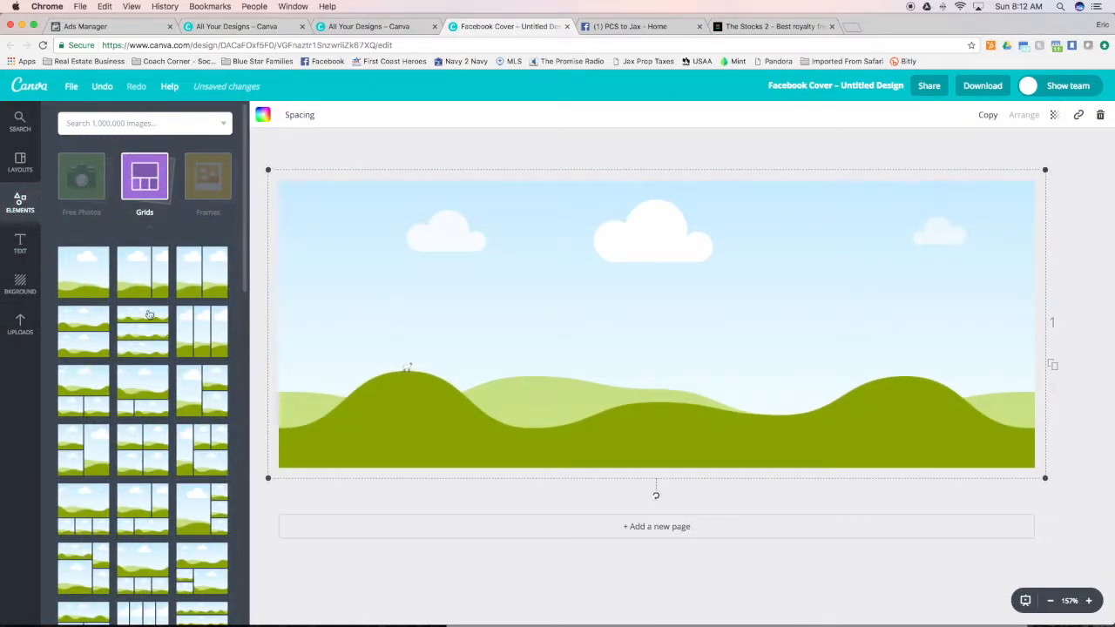
{"action": "left_click", "coordinate": [21, 324]}
{"action": "left_click_drag", "start_coordinate": [212, 326], "coordinate": [431, 313]}
Shift the skyline photo upward inside the grid to bring the waterfront into the frame and apply the crop
{"action": "double_click", "coordinate": [586, 369]}
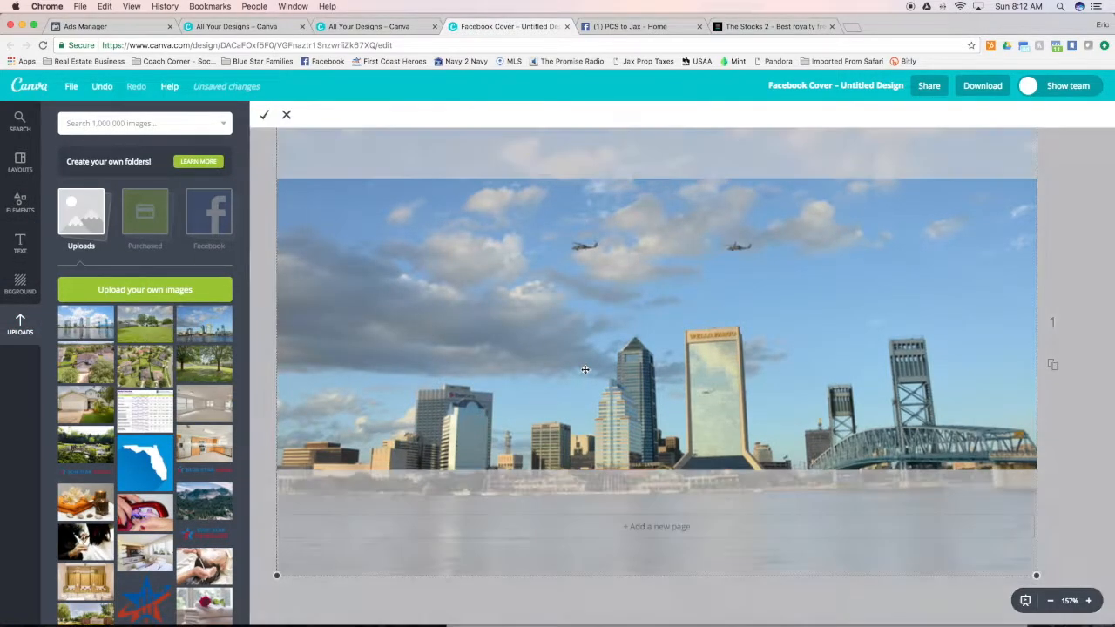
{"action": "left_click_drag", "start_coordinate": [575, 369], "coordinate": [575, 322]}
{"action": "left_click", "coordinate": [264, 117]}
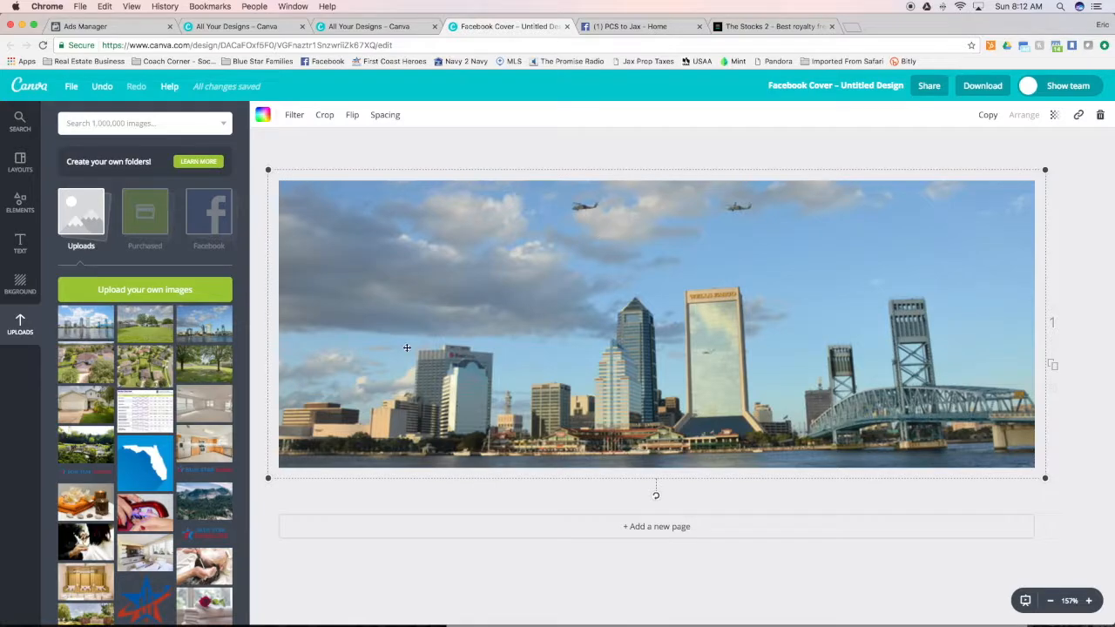
Add a white square shape and resize it into a thin bar in the cover's lower-left corner
{"action": "left_click", "coordinate": [20, 244]}
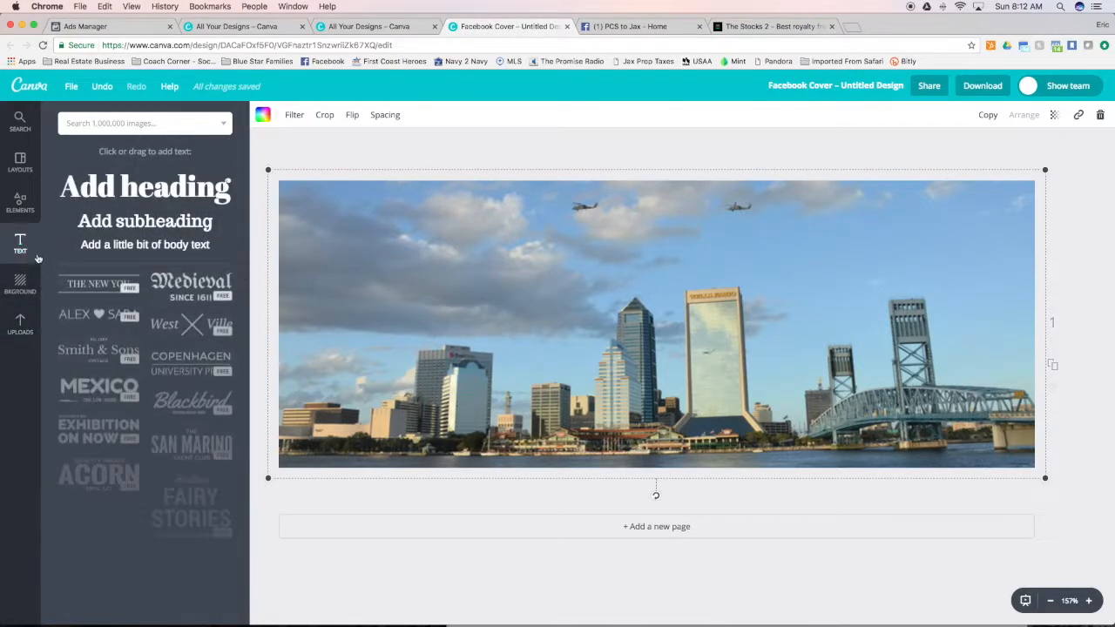
{"action": "left_click", "coordinate": [21, 202]}
{"action": "left_click", "coordinate": [164, 191]}
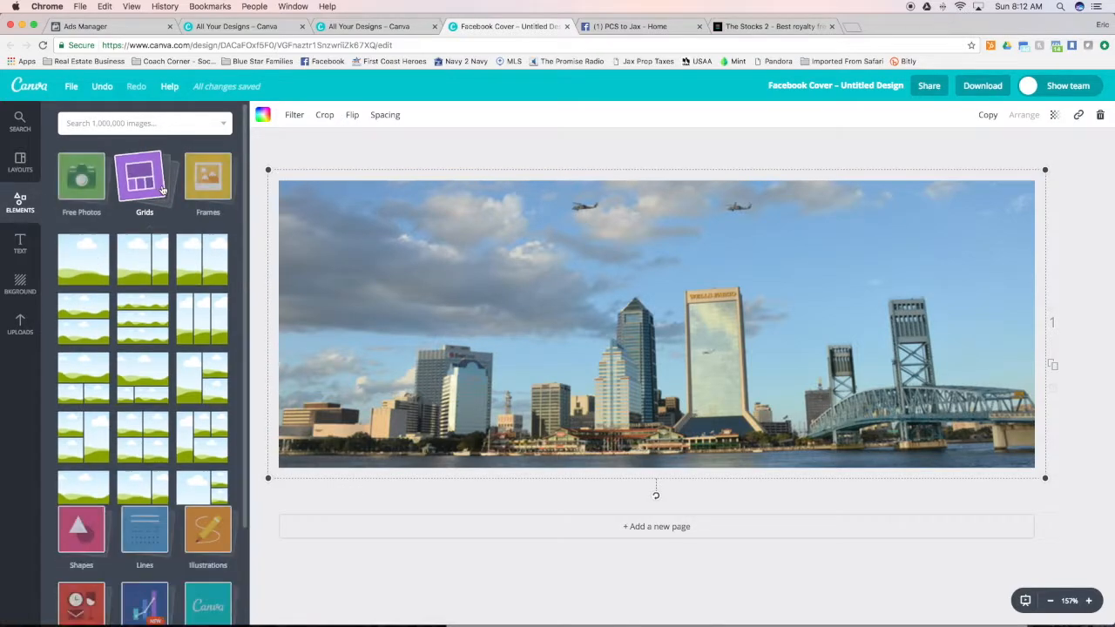
{"action": "left_click", "coordinate": [86, 249]}
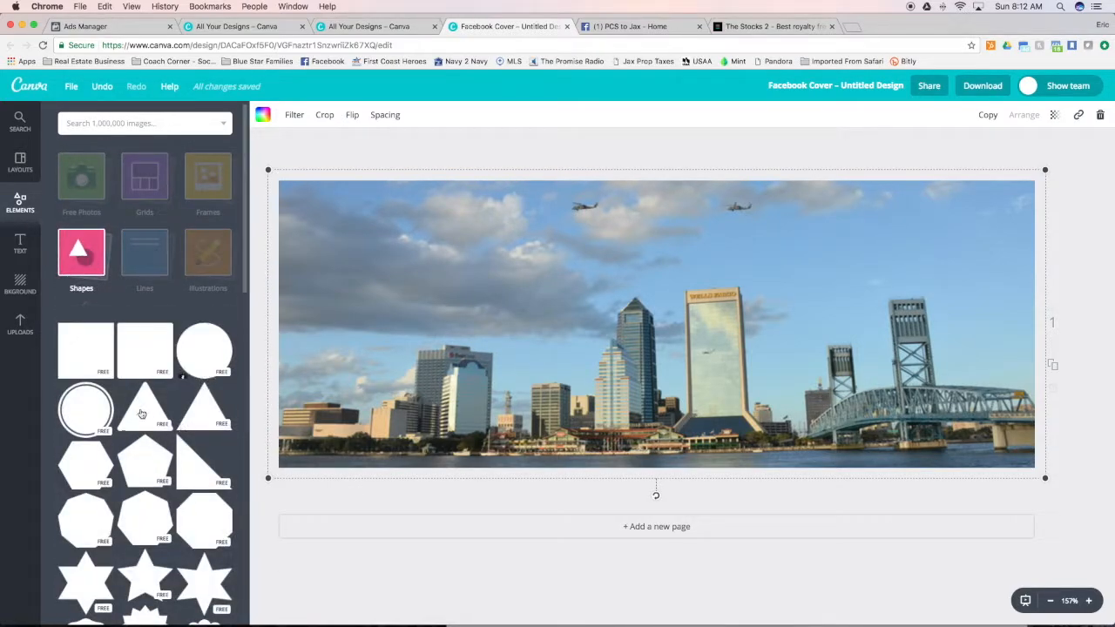
{"action": "left_click_drag", "start_coordinate": [70, 356], "coordinate": [453, 341]}
{"action": "left_click_drag", "start_coordinate": [672, 196], "coordinate": [354, 374]}
{"action": "mouse_move", "coordinate": [423, 448]}
{"action": "left_mouse_down"}
{"action": "mouse_move", "coordinate": [300, 451]}
{"action": "mouse_move", "coordinate": [414, 455]}
{"action": "left_mouse_up"}
{"action": "left_click_drag", "start_coordinate": [345, 443], "coordinate": [347, 448]}
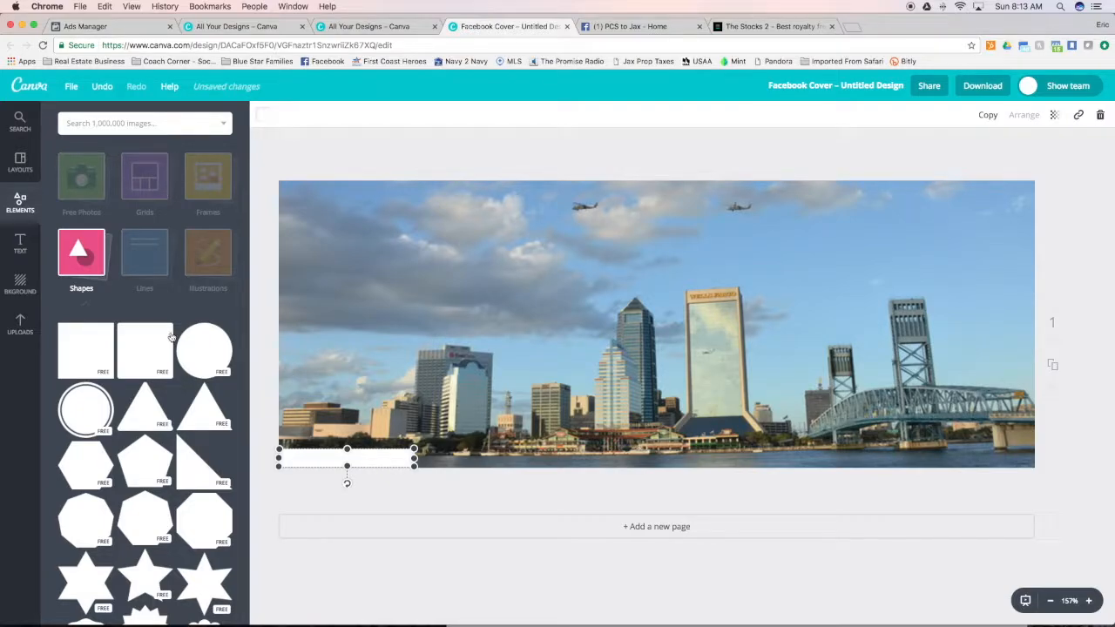
Add a body text box over the white bar reading "Broker - Navy to Navy Homes"
{"action": "left_click", "coordinate": [74, 264]}
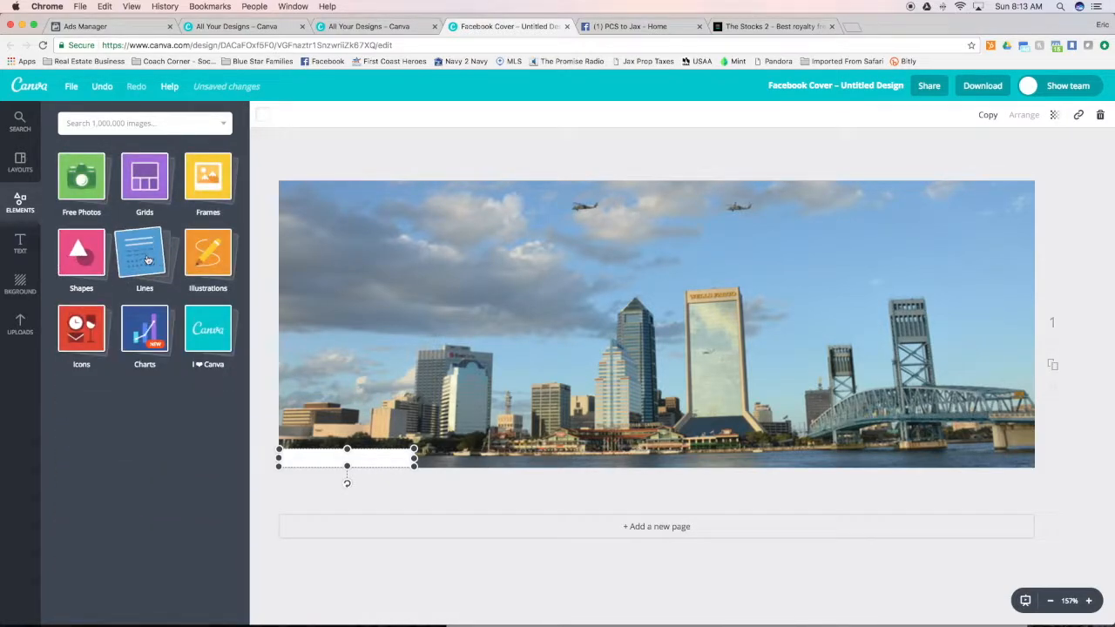
{"action": "left_click", "coordinate": [19, 244]}
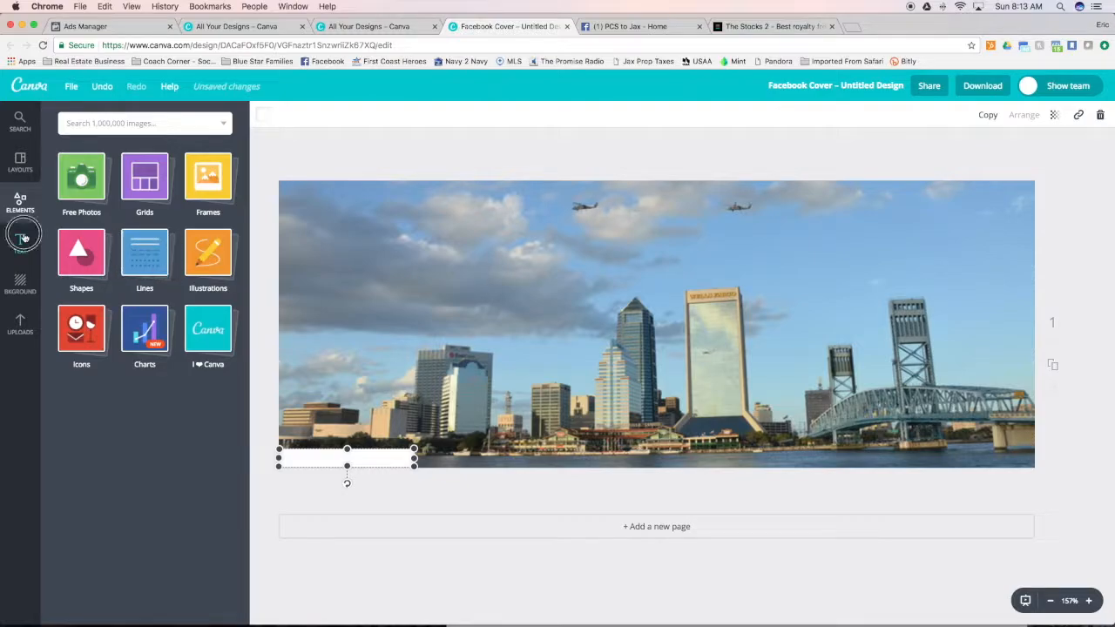
{"action": "left_click_drag", "start_coordinate": [145, 246], "coordinate": [356, 457]}
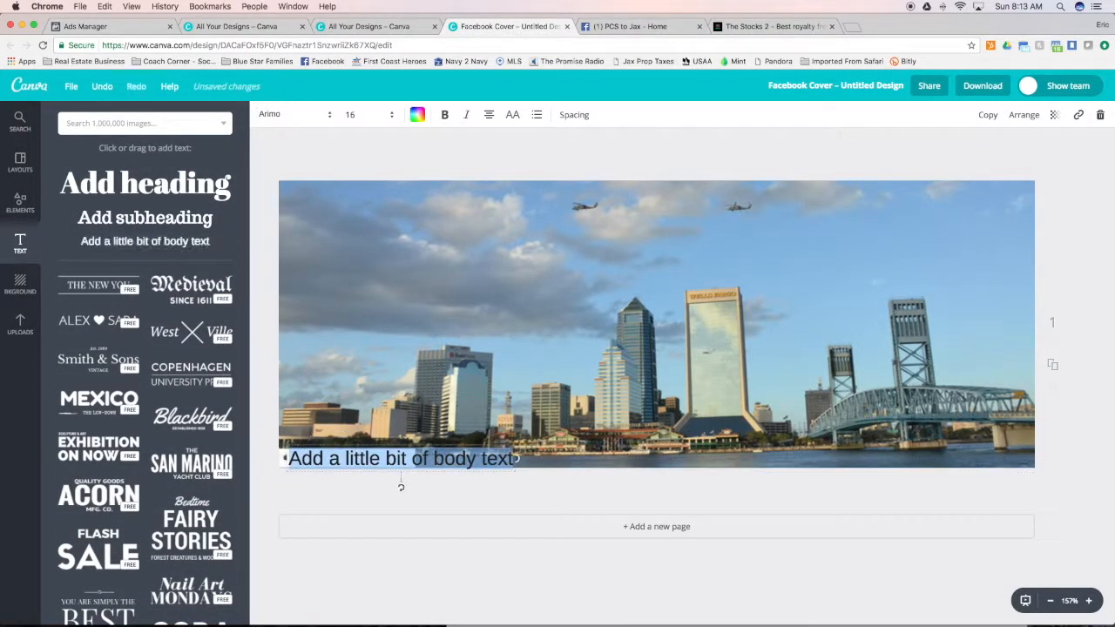
{"action": "type", "text": "Bro"}
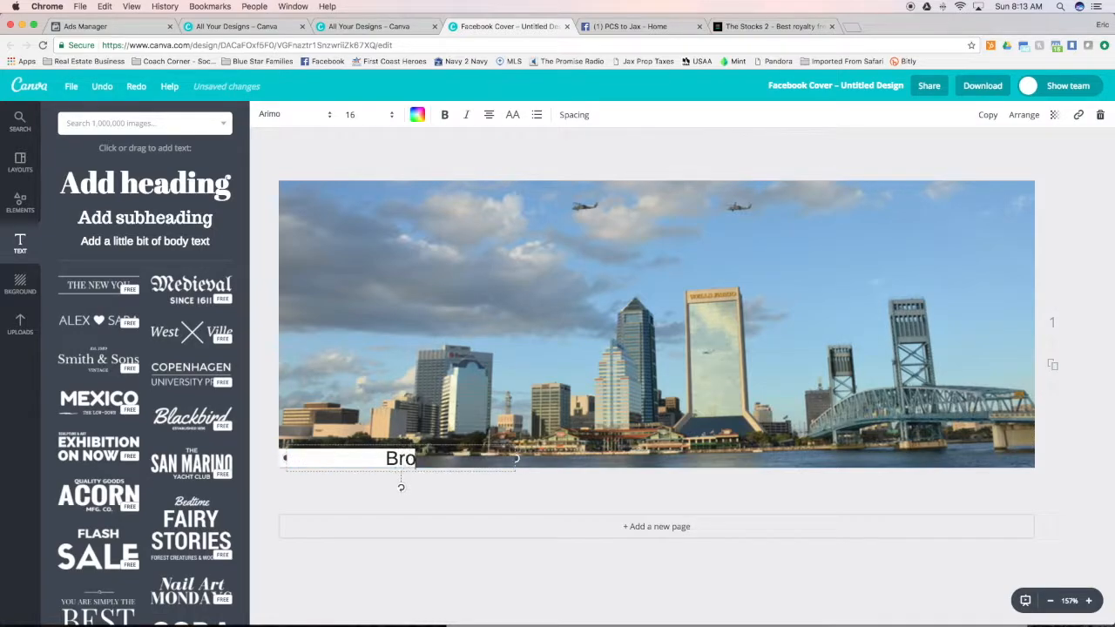
{"action": "type", "text": "ker - Navy to"}
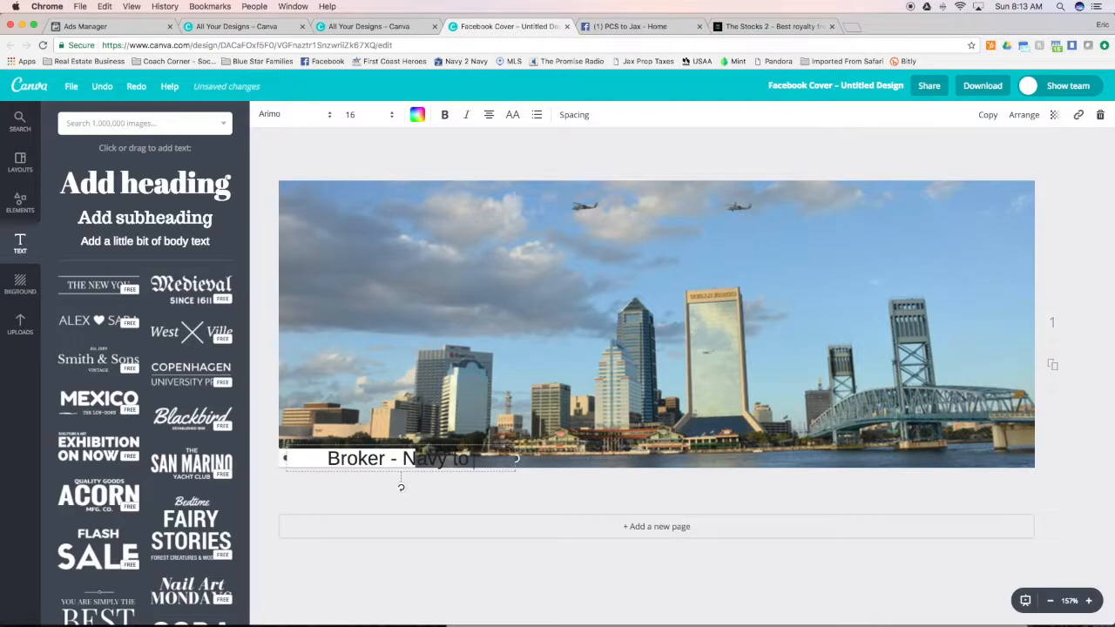
{"action": "type", "text": " Navy Homes"}
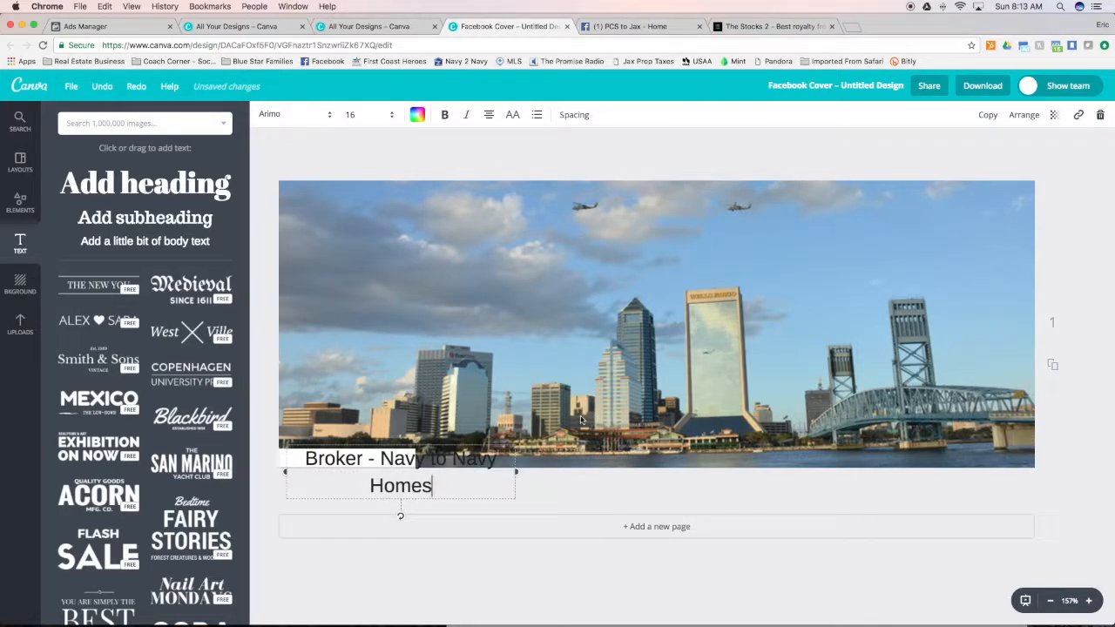
Set the font size of the broker text to 8
{"action": "left_click_drag", "start_coordinate": [465, 482], "coordinate": [302, 468]}
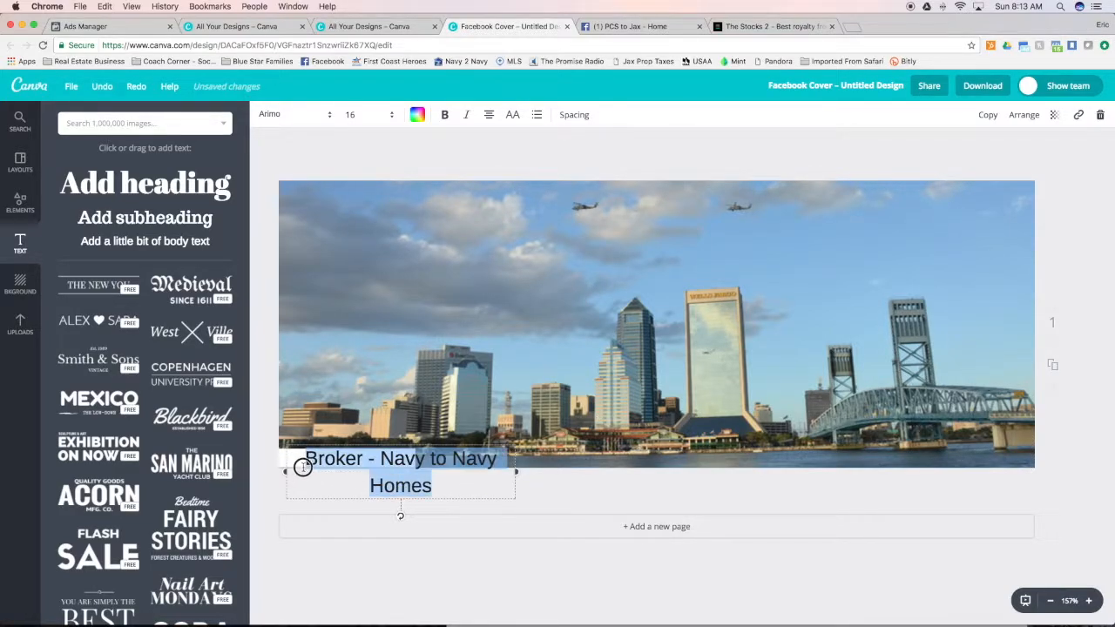
{"action": "left_click", "coordinate": [388, 114]}
{"action": "left_click", "coordinate": [359, 157]}
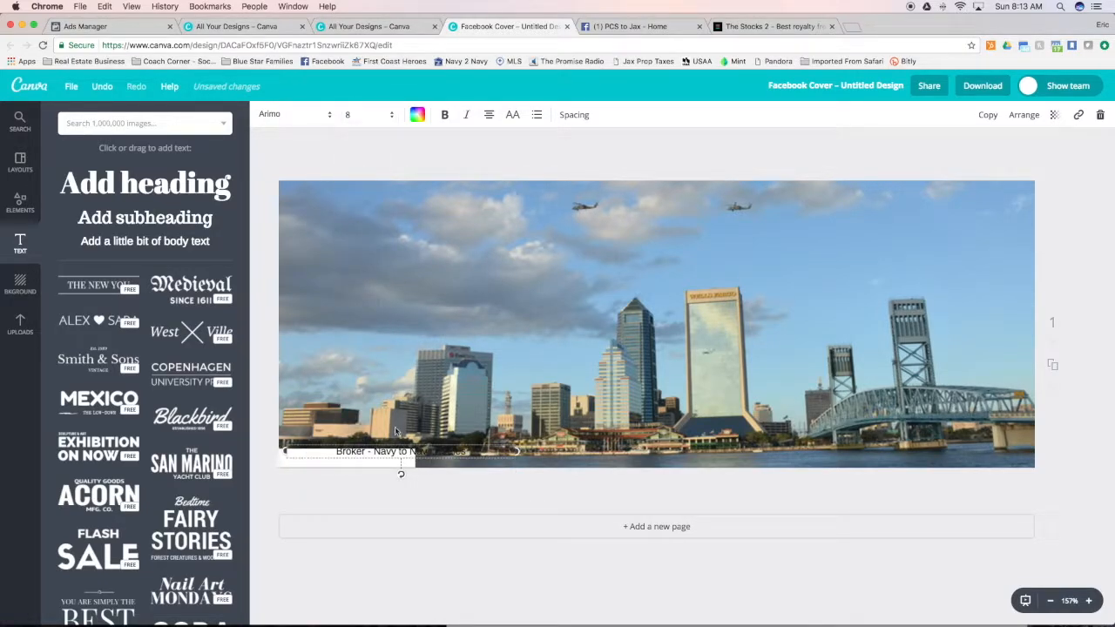
Narrow the broker text box to its single line, make the white bar slightly thinner and place the text over it
{"action": "left_click_drag", "start_coordinate": [516, 451], "coordinate": [401, 420]}
{"action": "left_click", "coordinate": [374, 455]}
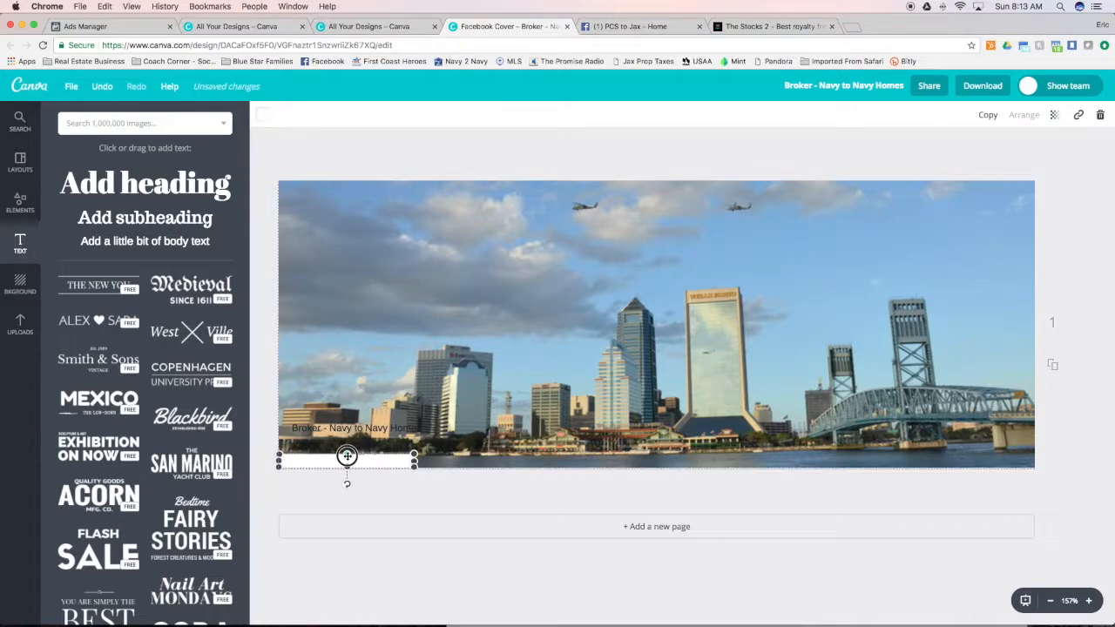
{"action": "left_click_drag", "start_coordinate": [361, 427], "coordinate": [356, 459]}
{"action": "left_click", "coordinate": [402, 465]}
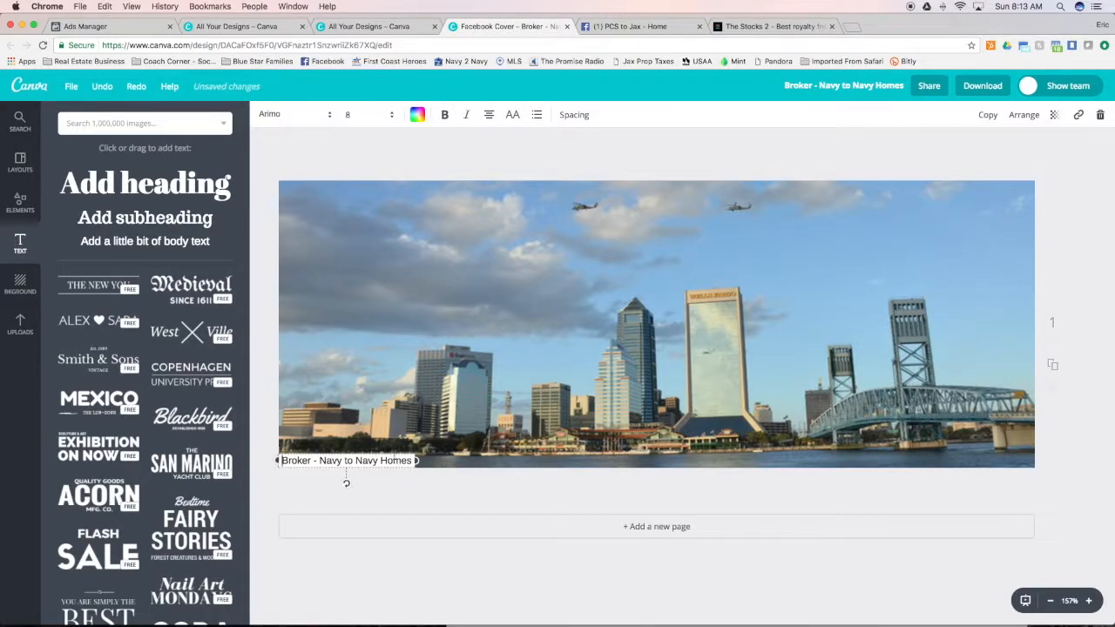
Recolor the bar behind the broker text to the medium gray of the default palette
{"action": "left_click_drag", "start_coordinate": [394, 453], "coordinate": [389, 465]}
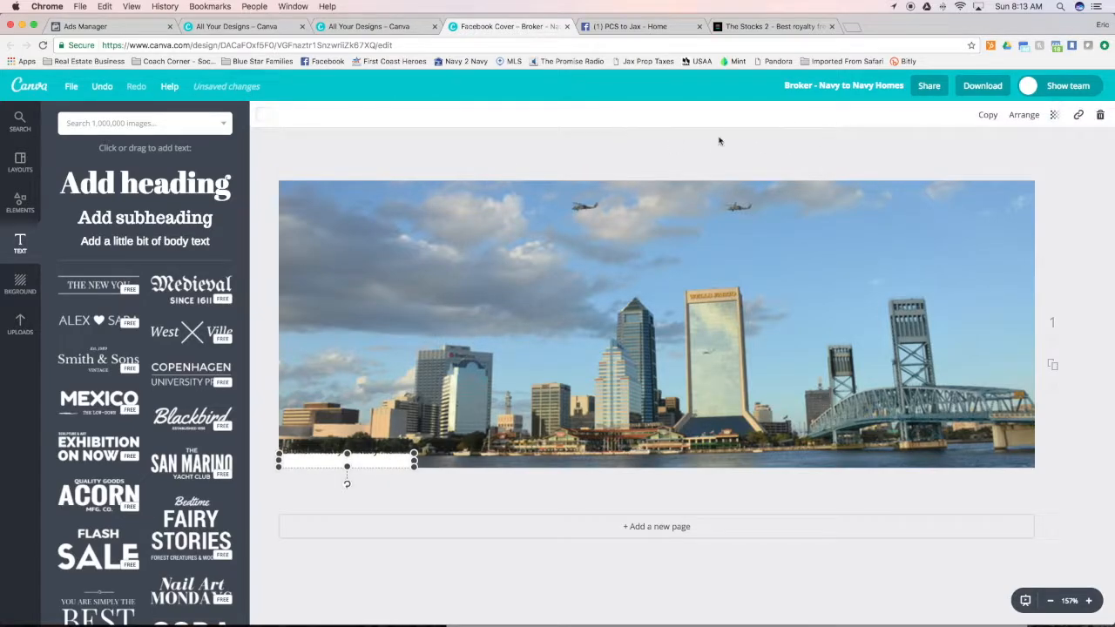
{"action": "left_click", "coordinate": [265, 115]}
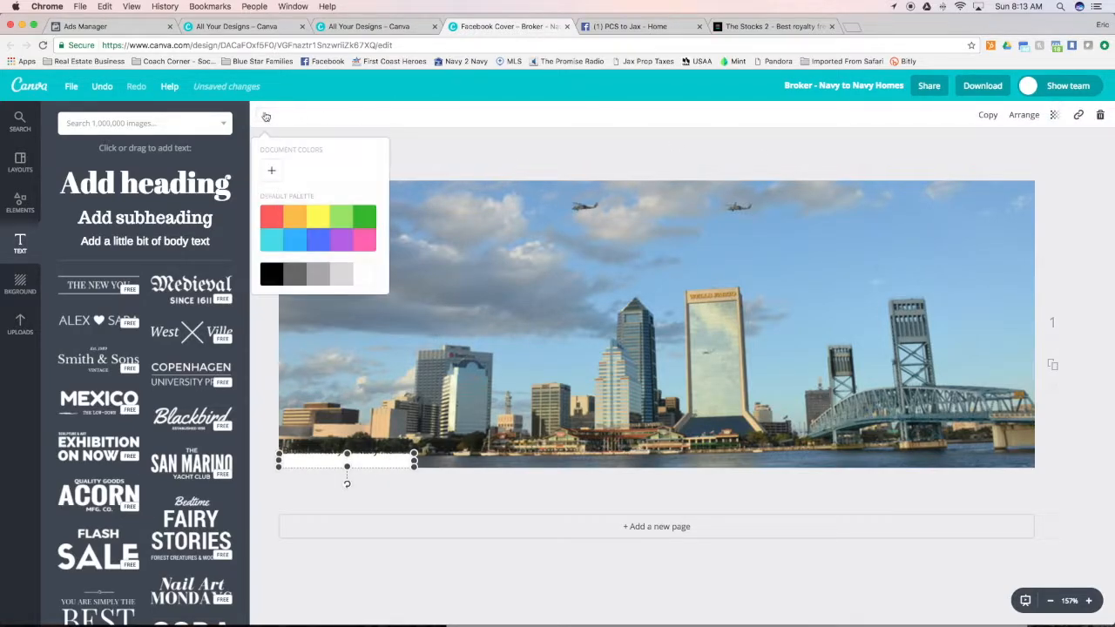
{"action": "left_click", "coordinate": [341, 275]}
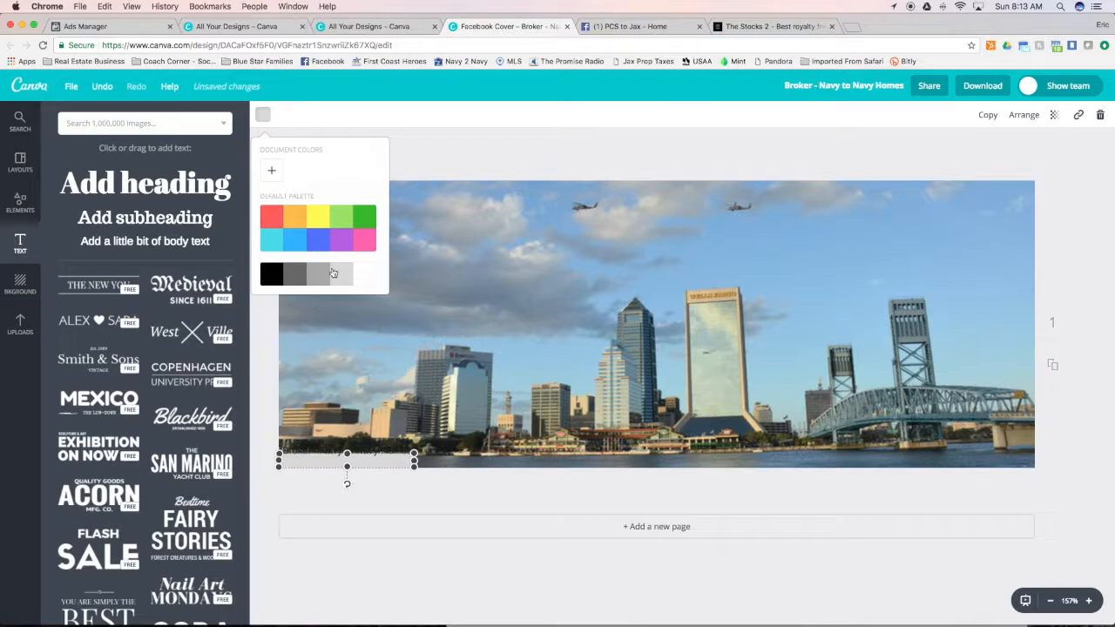
{"action": "left_click", "coordinate": [318, 275]}
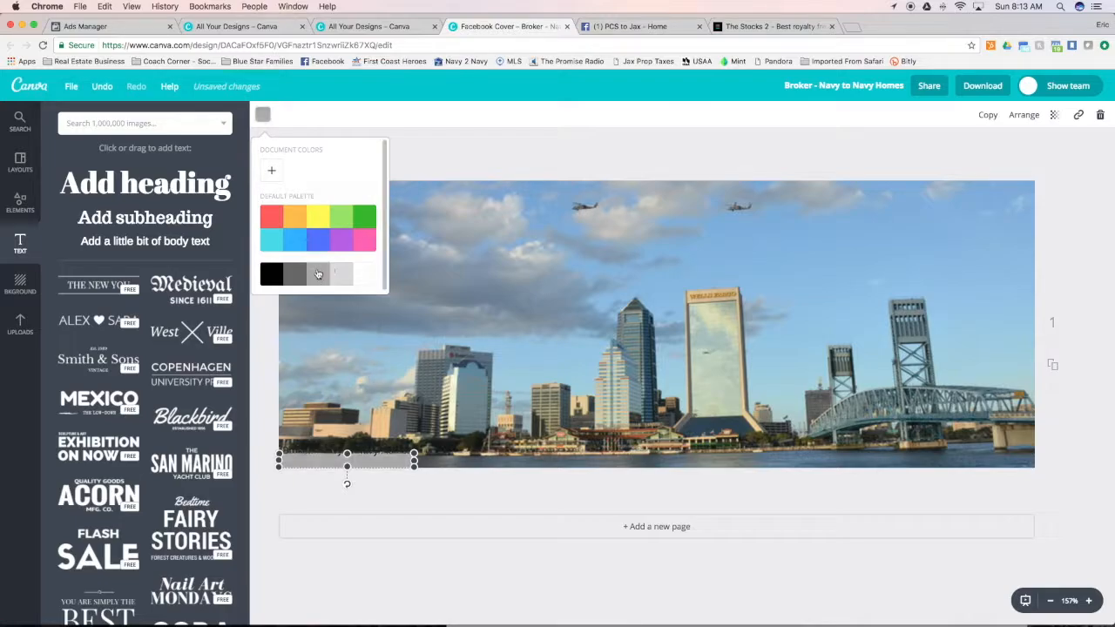
{"action": "left_click", "coordinate": [383, 455]}
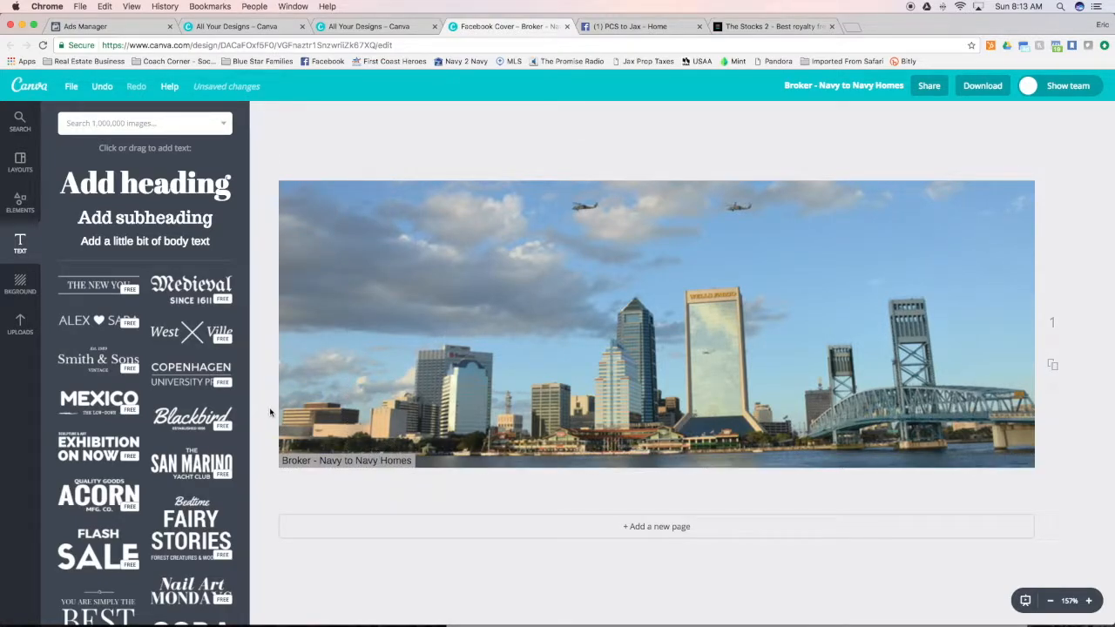
Add the black Equal Housing Opportunity logo from the uploads and shrink it into the cover's lower-right corner
{"action": "left_click", "coordinate": [20, 325]}
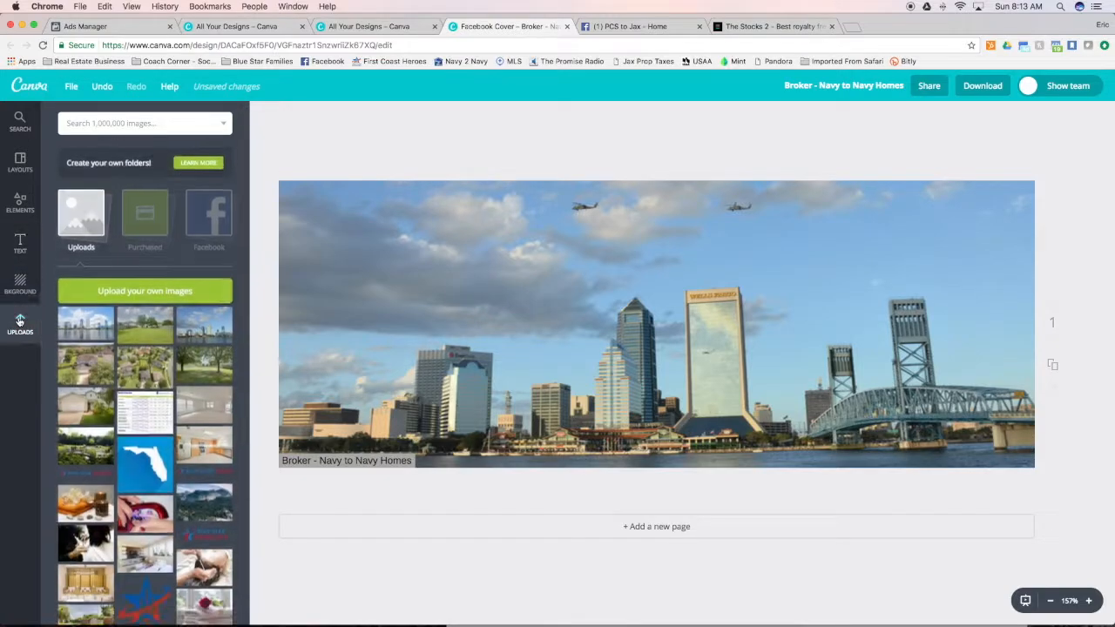
{"action": "scroll", "coordinate": [160, 421], "scroll_direction": "down", "scroll_amount": 20}
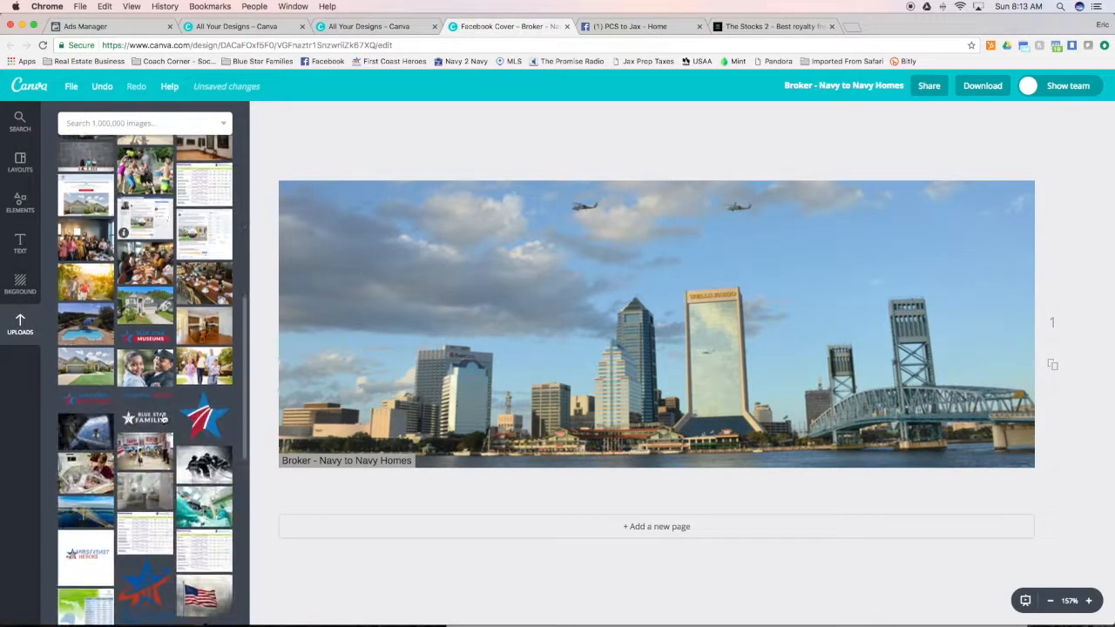
{"action": "left_click_drag", "start_coordinate": [183, 340], "coordinate": [969, 363]}
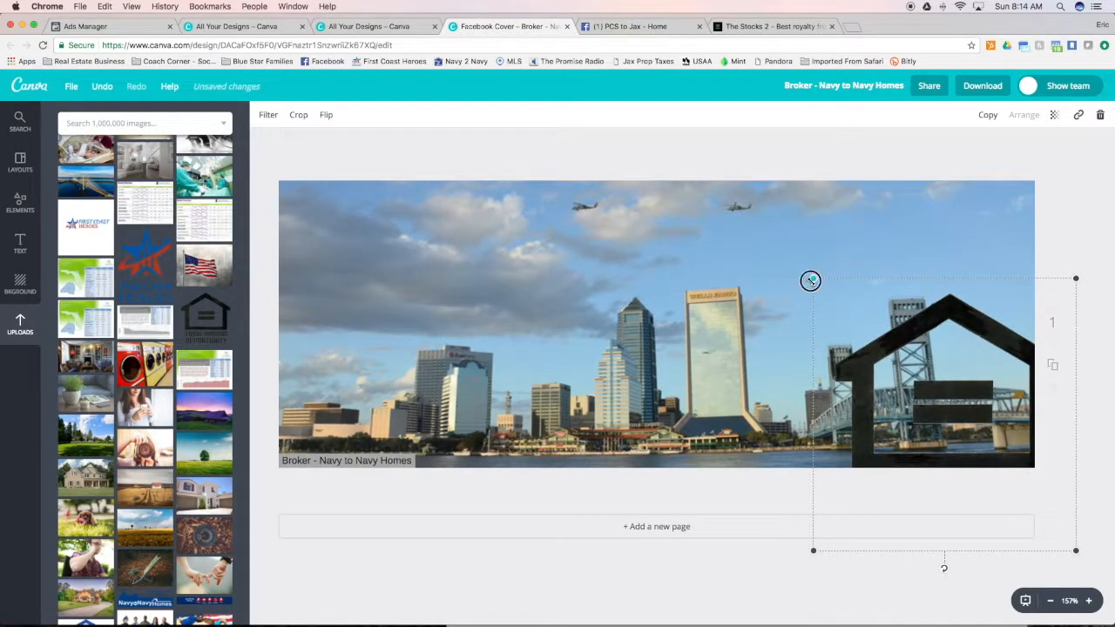
{"action": "left_click_drag", "start_coordinate": [813, 280], "coordinate": [912, 381]}
{"action": "left_click_drag", "start_coordinate": [989, 438], "coordinate": [878, 341]}
{"action": "left_click_drag", "start_coordinate": [802, 285], "coordinate": [1028, 461]}
{"action": "left_click", "coordinate": [824, 494]}
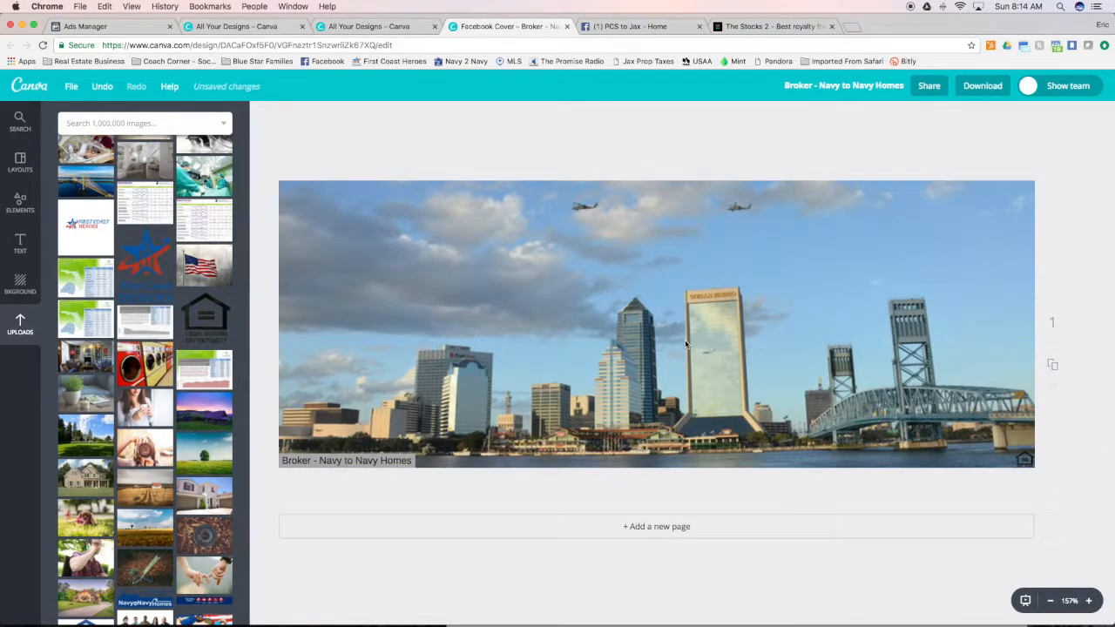
Rename the design as PCS to Jax - Wallpaper and download it as an image file
{"action": "left_click", "coordinate": [826, 87]}
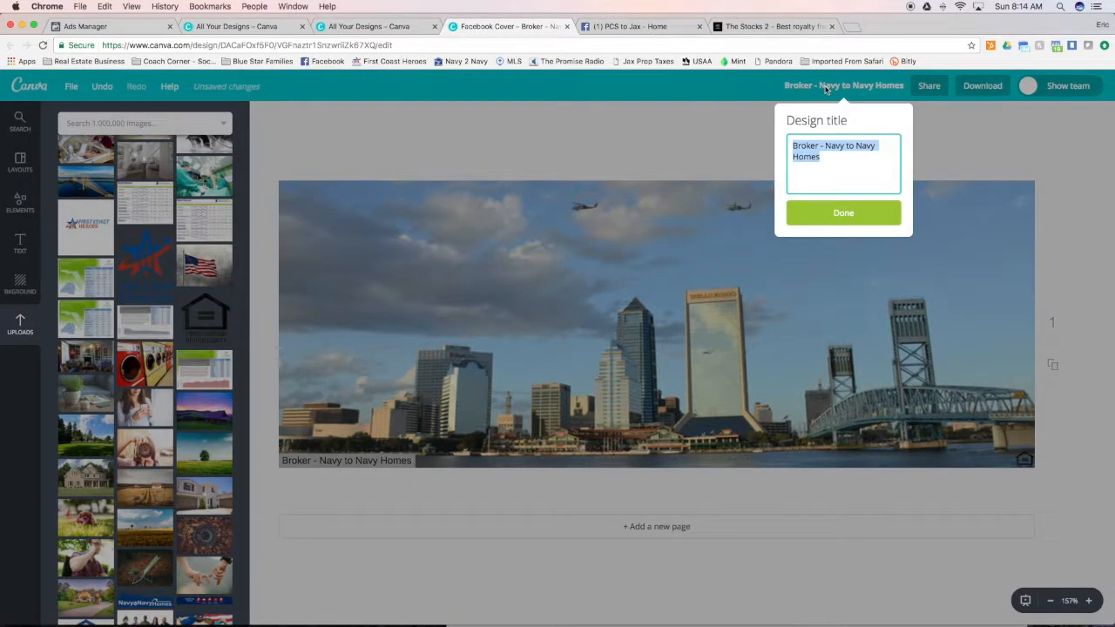
{"action": "type", "text": "PCS to Jax - Wallpaper"}
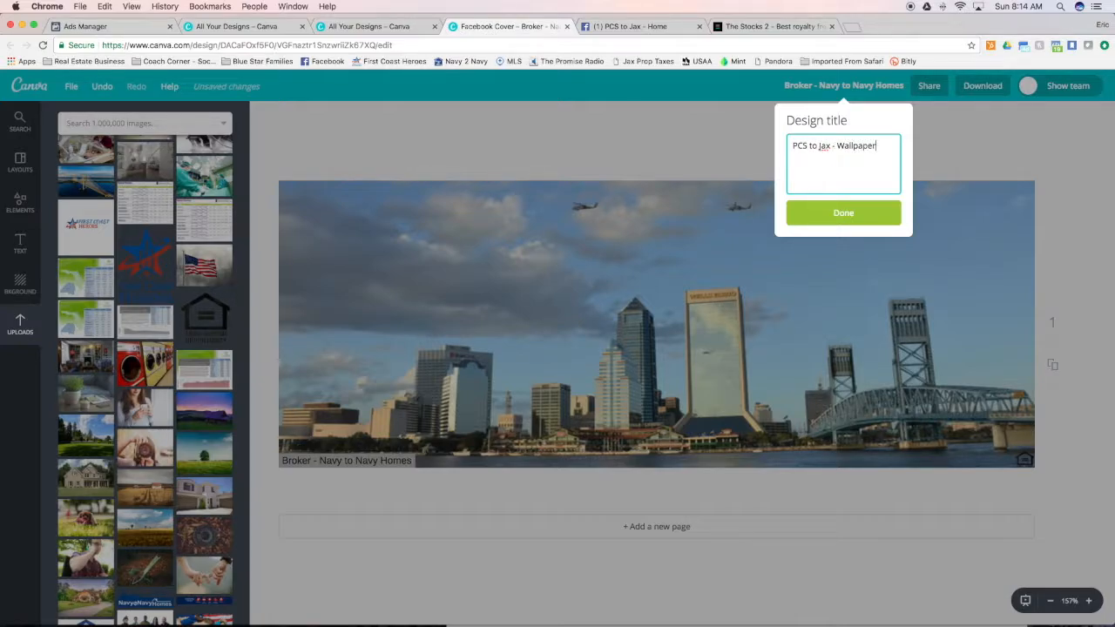
{"action": "left_click", "coordinate": [839, 213]}
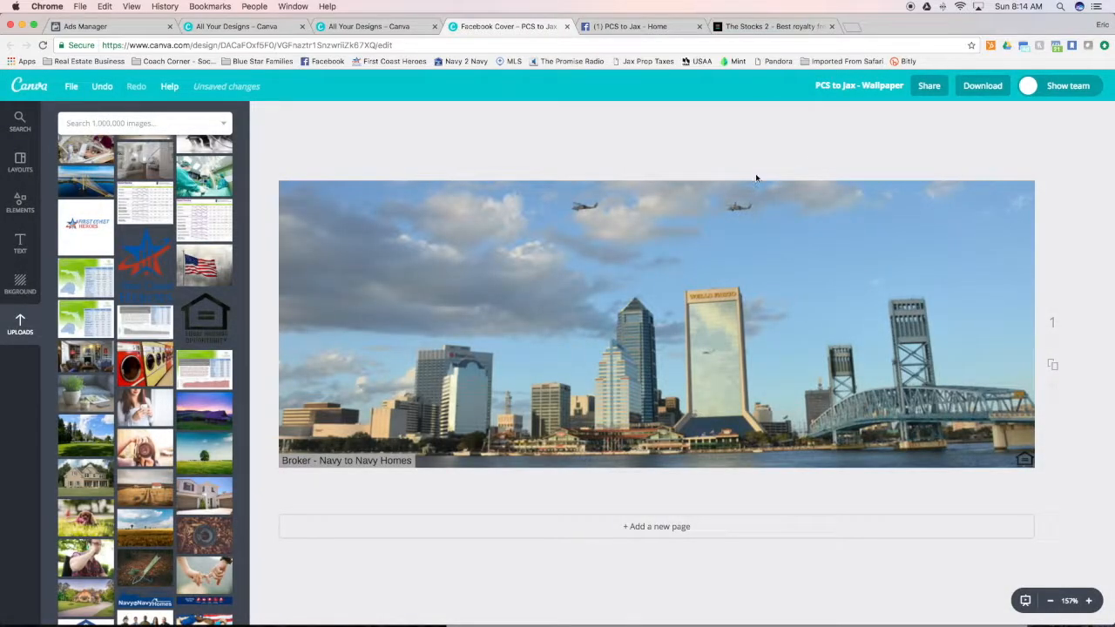
{"action": "left_click", "coordinate": [993, 87]}
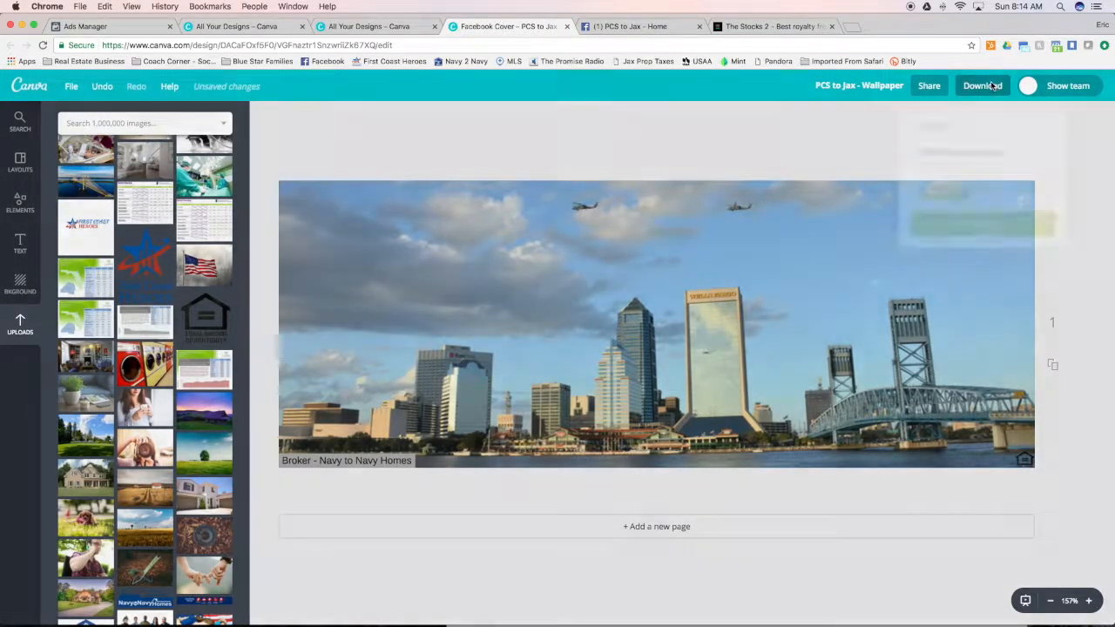
{"action": "left_click", "coordinate": [1008, 224]}
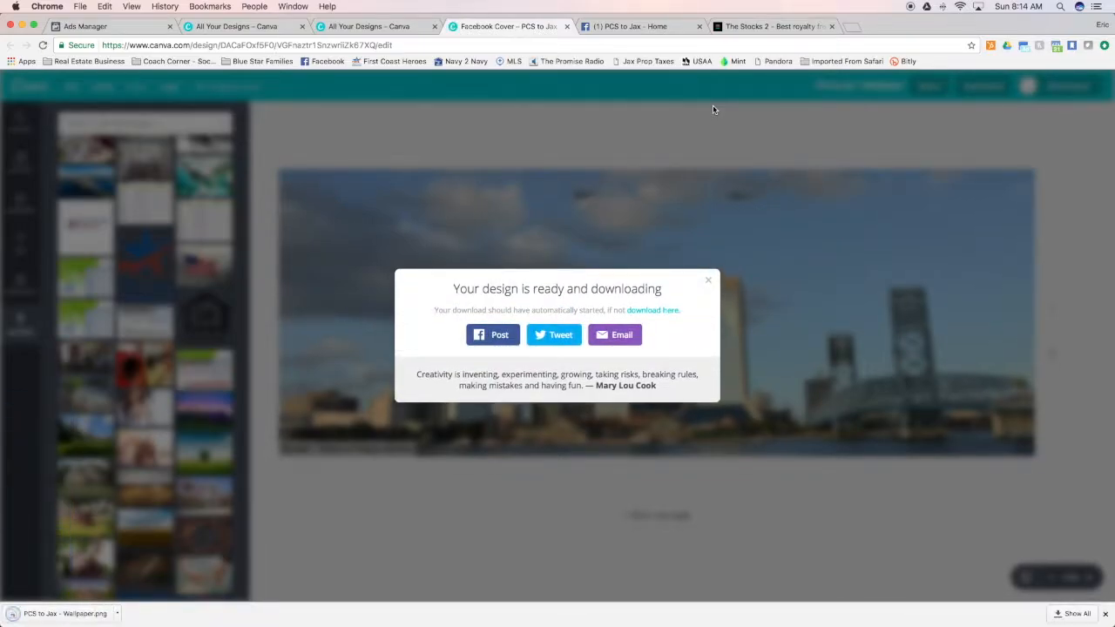
{"action": "left_click", "coordinate": [706, 284]}
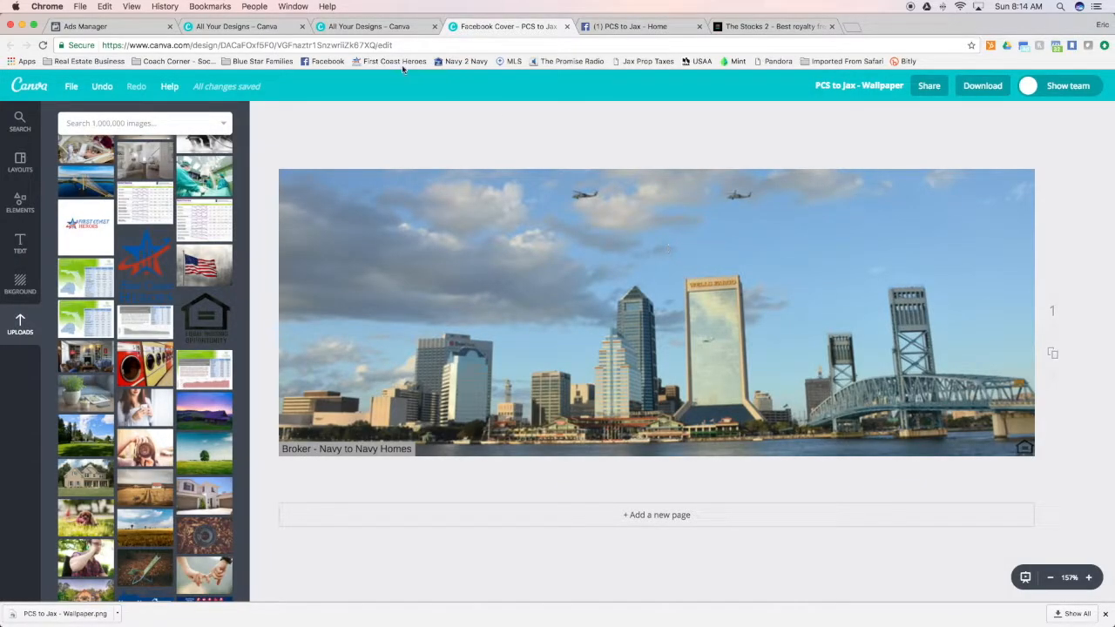
On the PCS to Jax Facebook page, upload PCS to Jax - Wallpaper.png from the external drive's Chrome Downloads folder as the cover photo
{"action": "left_click", "coordinate": [592, 24]}
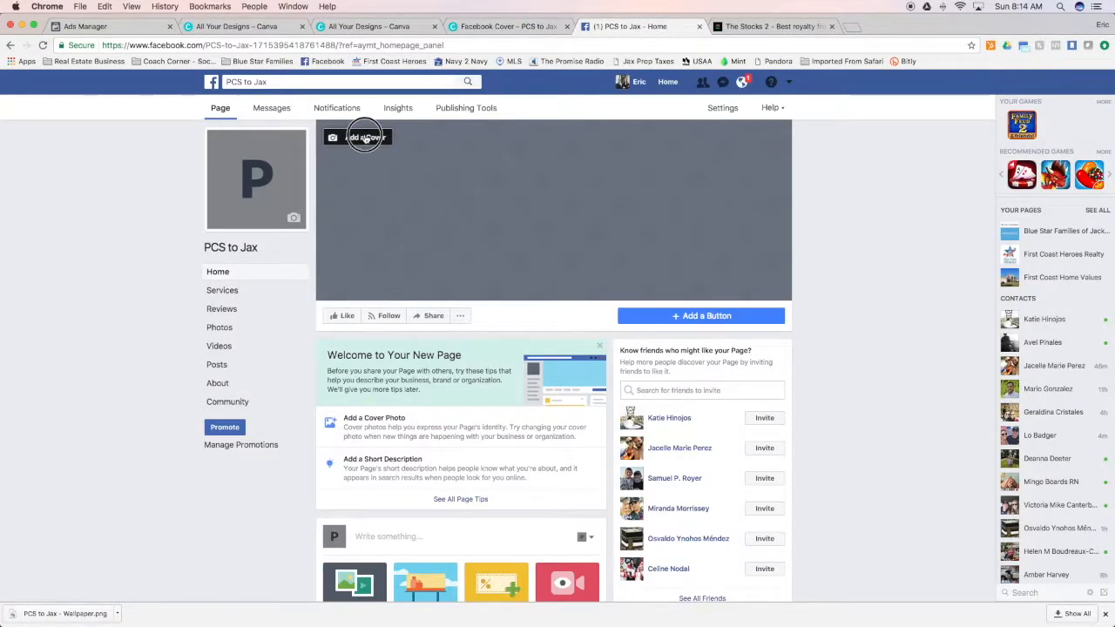
{"action": "left_click", "coordinate": [358, 176]}
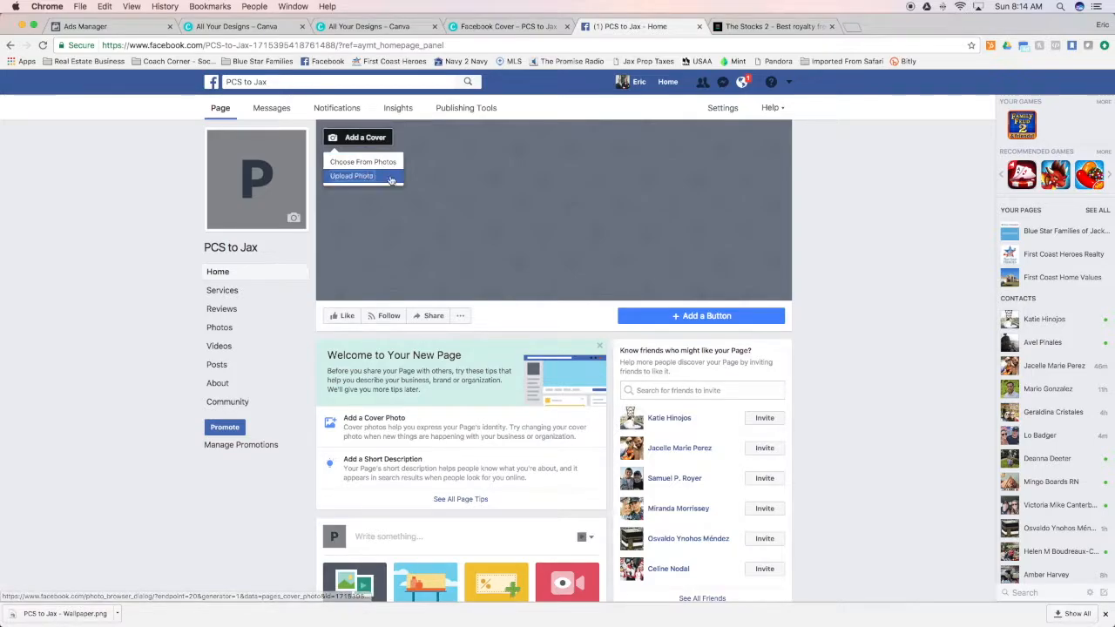
{"action": "scroll", "coordinate": [398, 156], "scroll_direction": "down", "scroll_amount": 3}
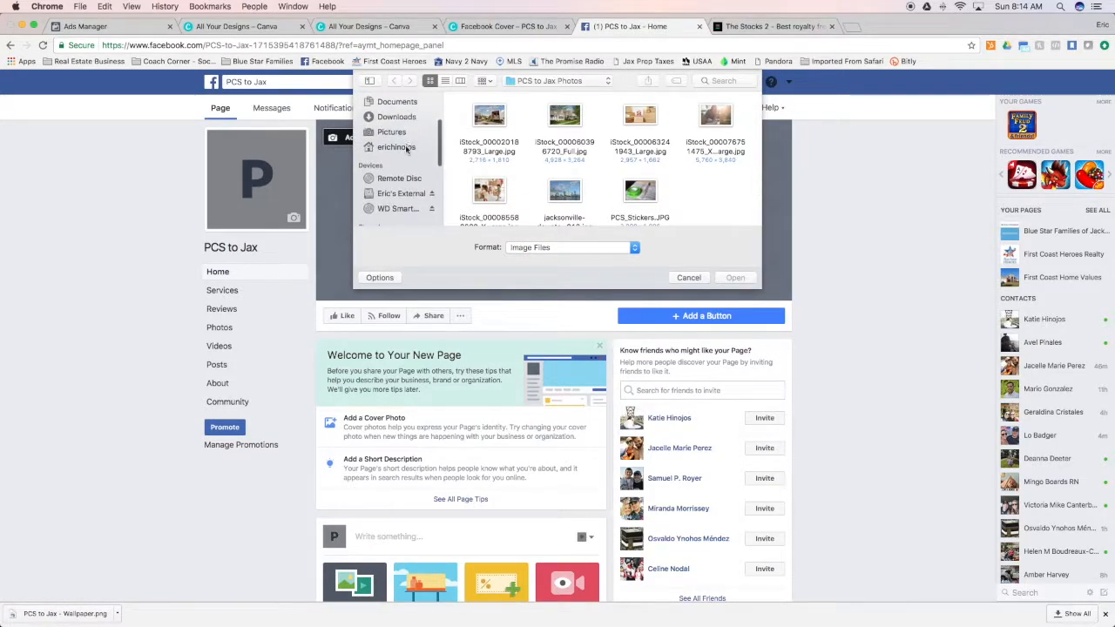
{"action": "left_click", "coordinate": [401, 194]}
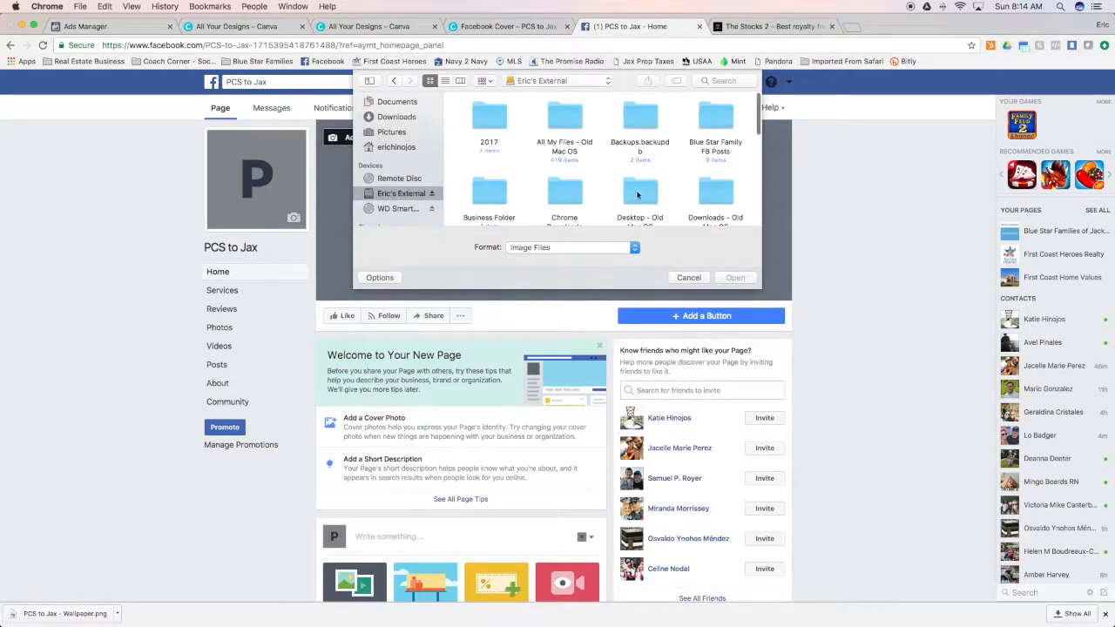
{"action": "scroll", "coordinate": [697, 192], "scroll_direction": "down", "scroll_amount": 1}
{"action": "double_click", "coordinate": [566, 186]}
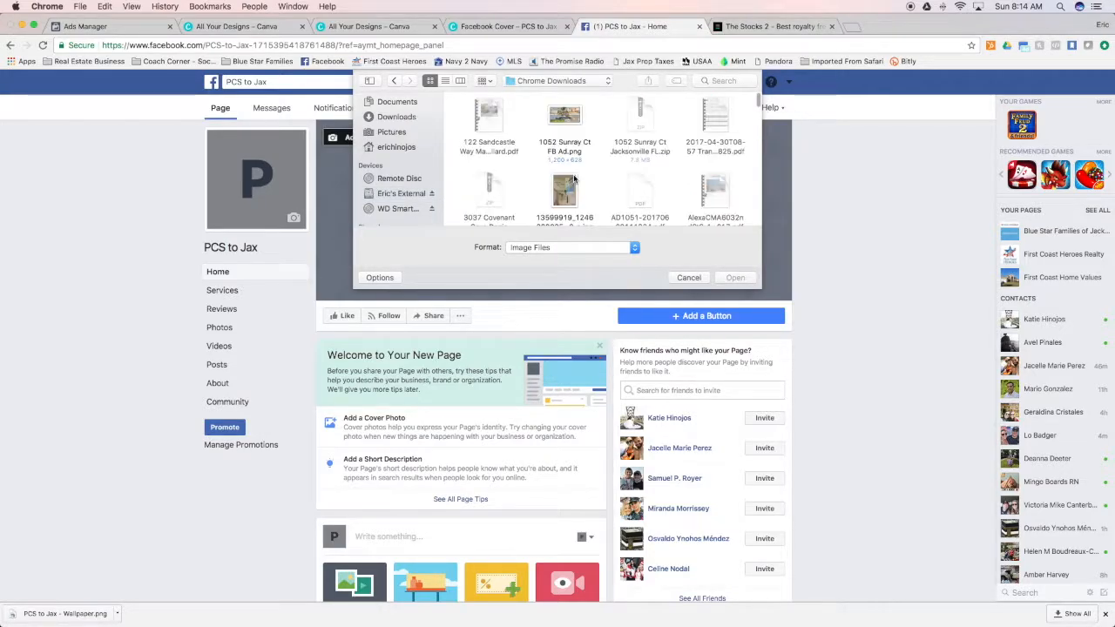
{"action": "left_click", "coordinate": [445, 80]}
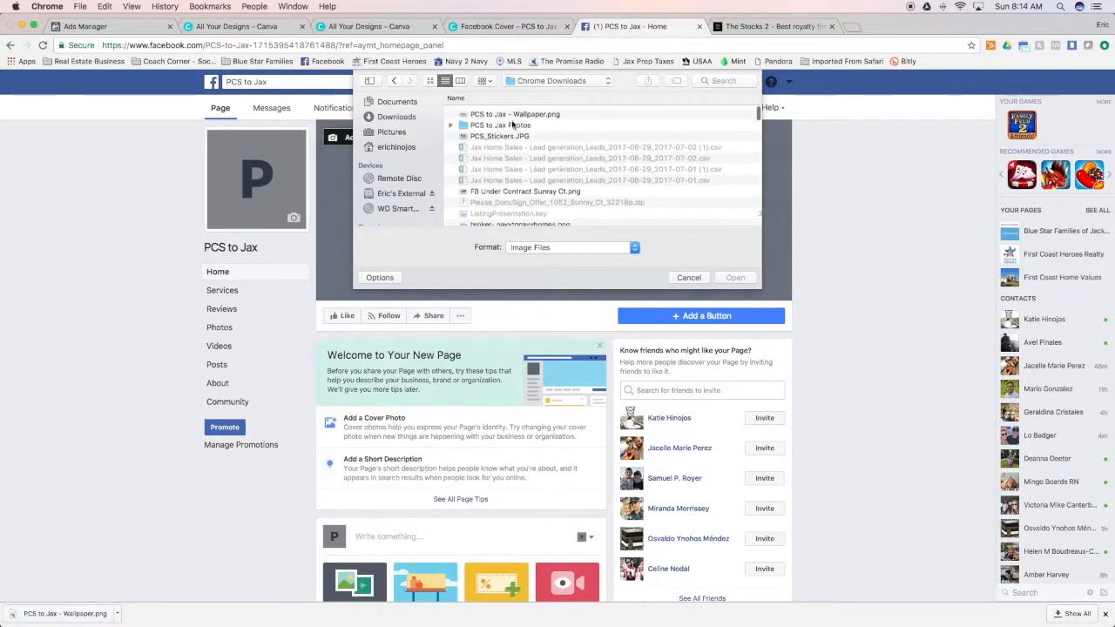
{"action": "left_click", "coordinate": [514, 113]}
{"action": "left_click", "coordinate": [736, 278]}
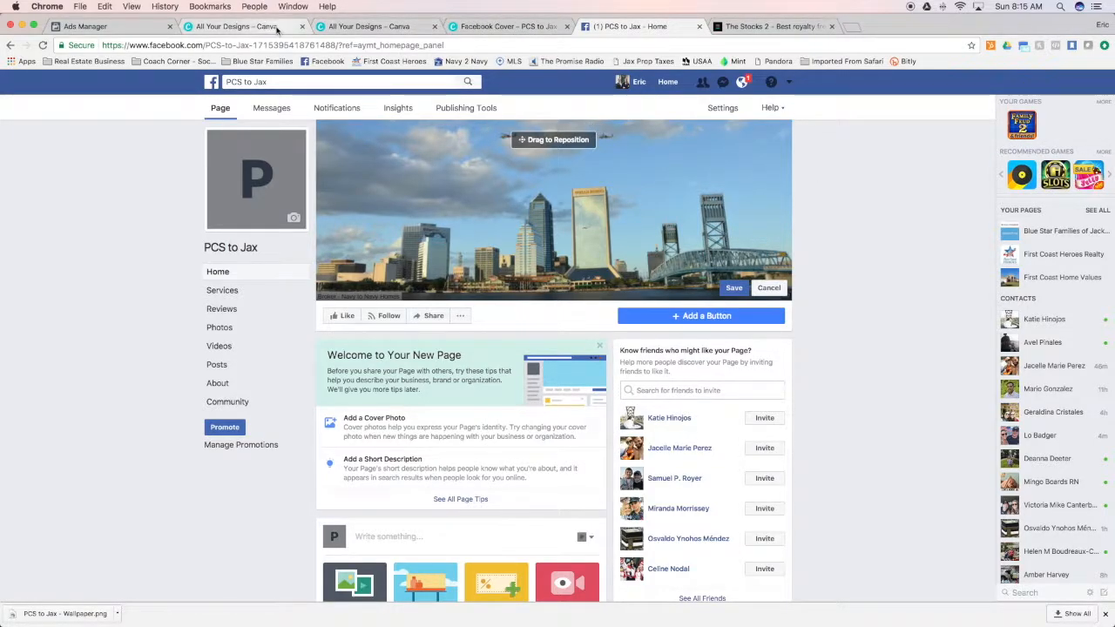
Save the uploaded skyline image as the Facebook page's cover photo
{"action": "left_click", "coordinate": [239, 26]}
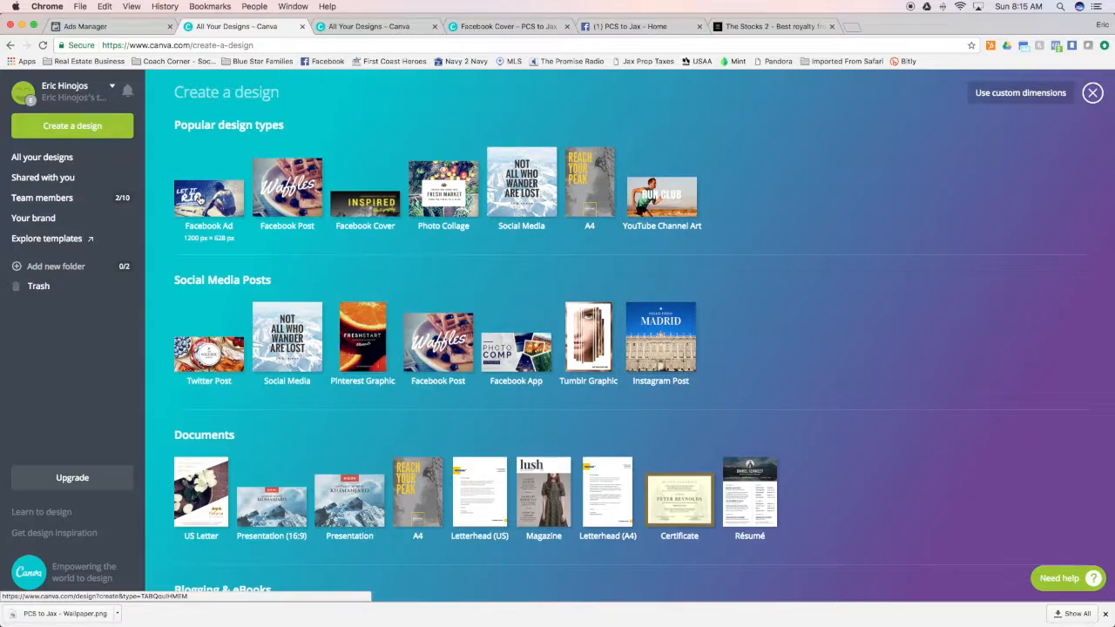
{"action": "left_click", "coordinate": [624, 31]}
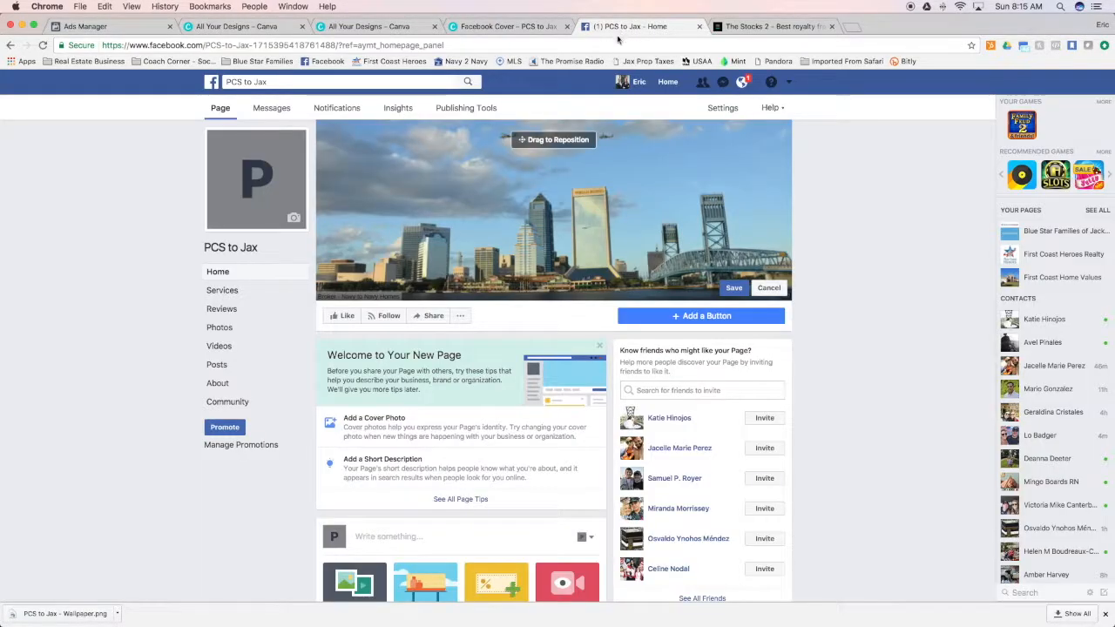
{"action": "left_click", "coordinate": [731, 289]}
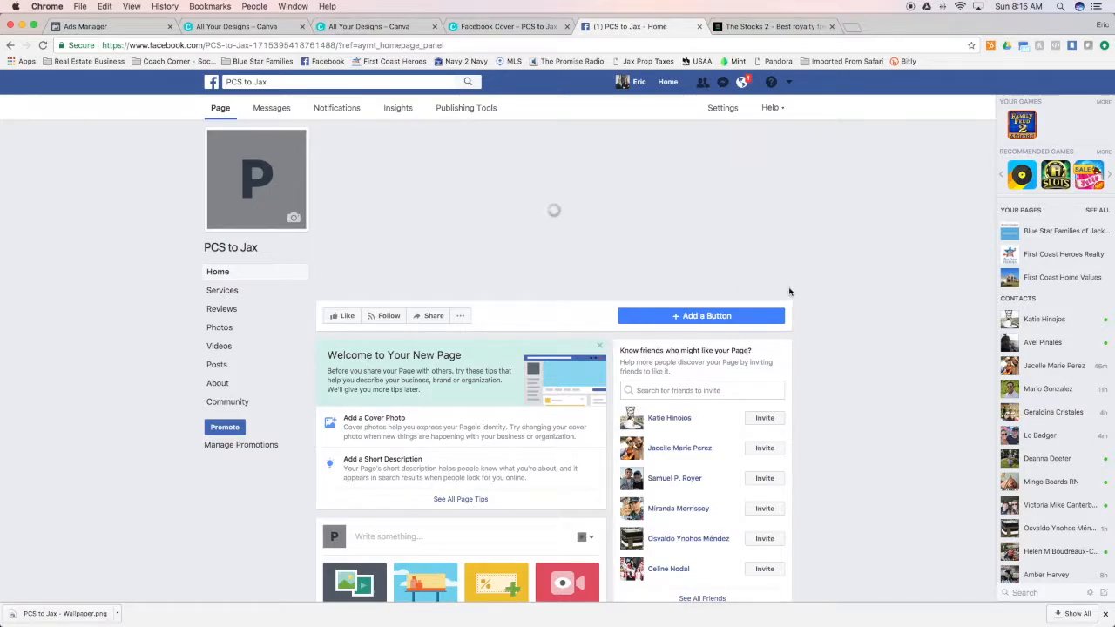
Upload PCS_Stickers.JPG as the page's profile picture, reposition the crop over the green sticker roll and save it
{"action": "left_click", "coordinate": [292, 219]}
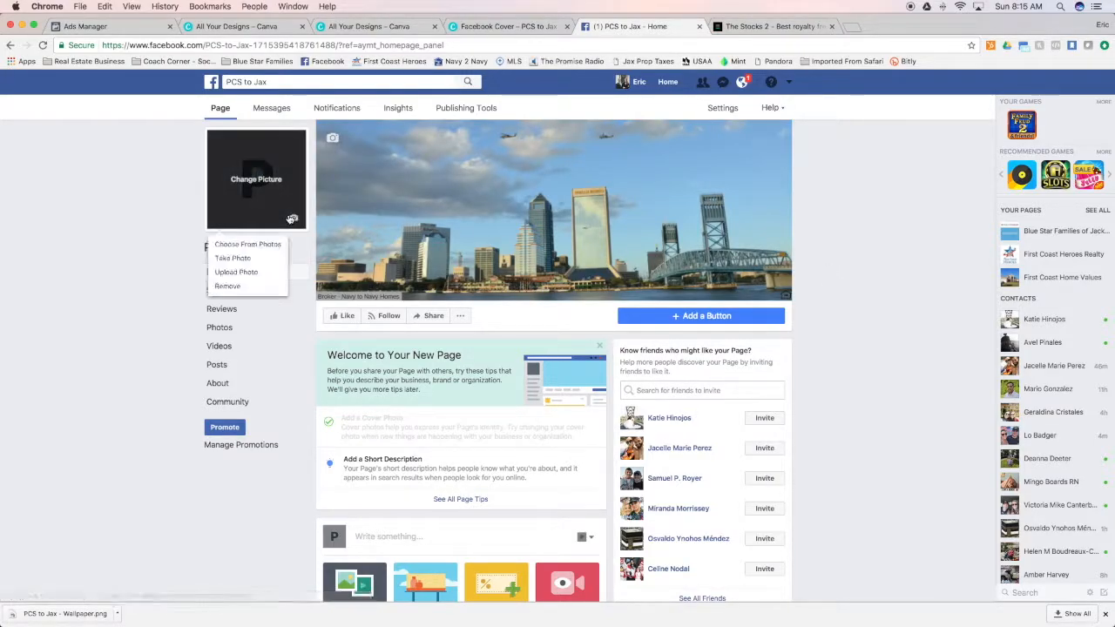
{"action": "left_click", "coordinate": [261, 272]}
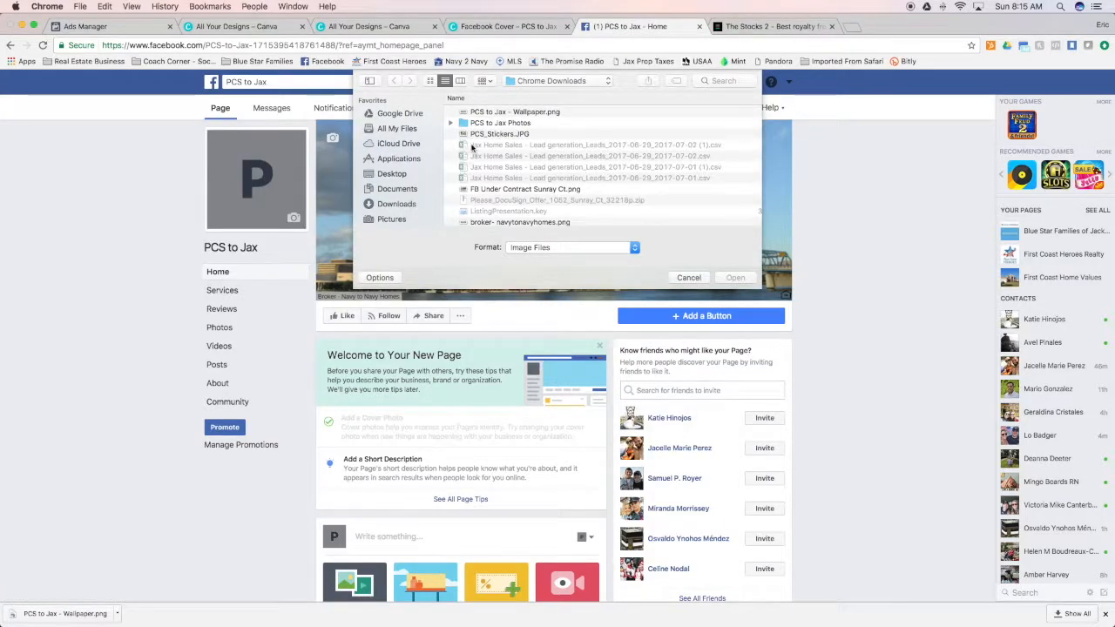
{"action": "left_click", "coordinate": [498, 135]}
{"action": "left_click", "coordinate": [725, 277]}
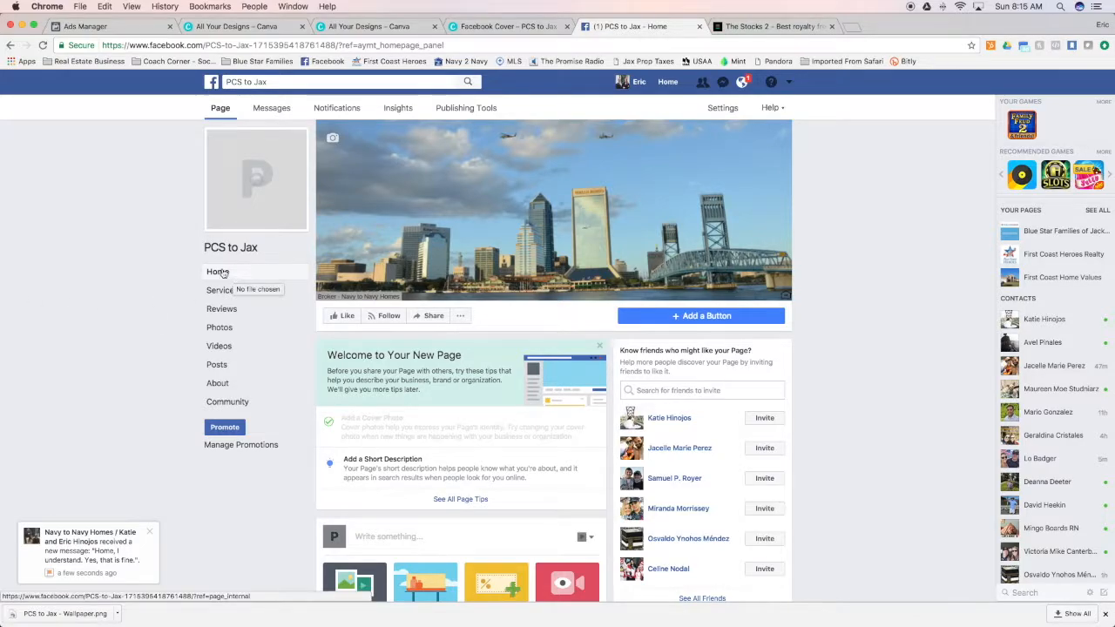
{"action": "left_click", "coordinate": [150, 532]}
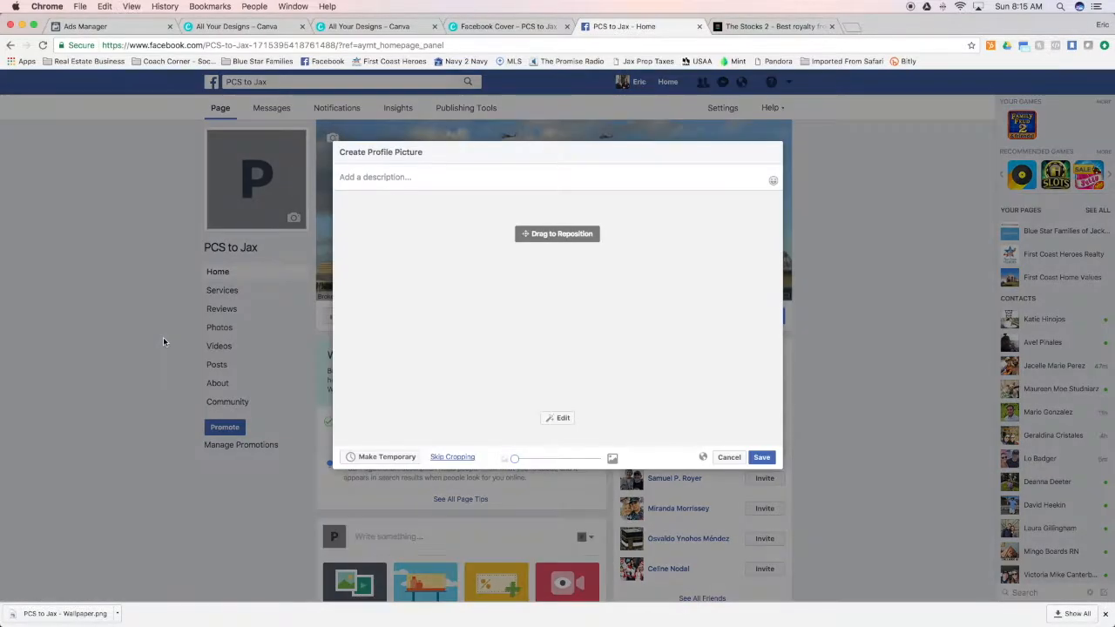
{"action": "left_click_drag", "start_coordinate": [441, 351], "coordinate": [584, 349]}
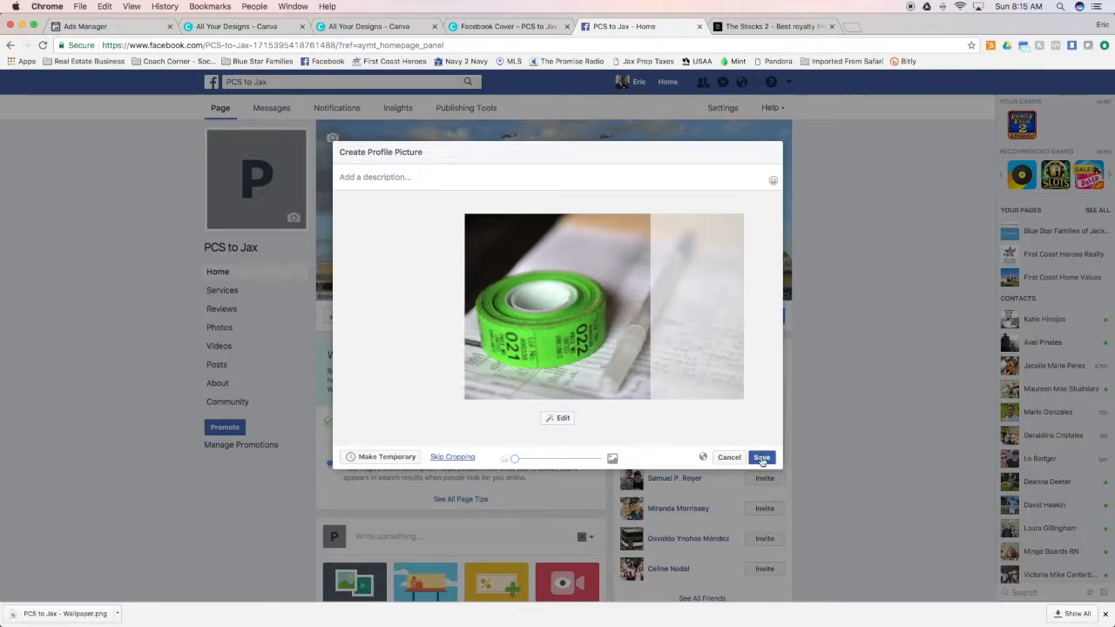
{"action": "left_click", "coordinate": [762, 459]}
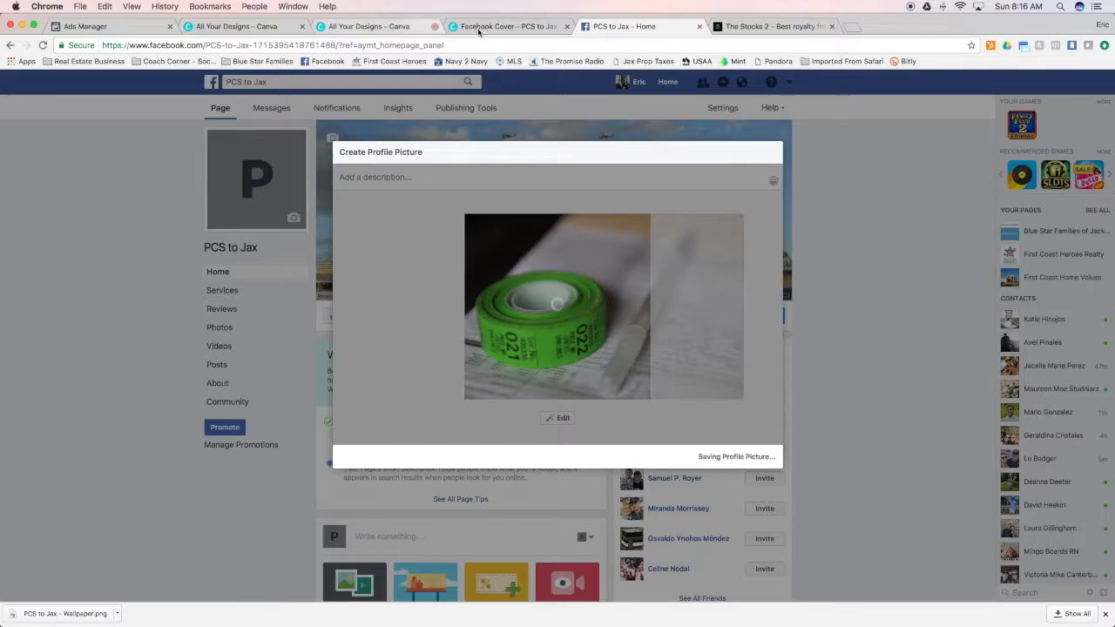
Switch back to Canva, leave the finished cover design and close the two surplus Canva pages
{"action": "left_click", "coordinate": [505, 26]}
{"action": "left_click", "coordinate": [32, 86]}
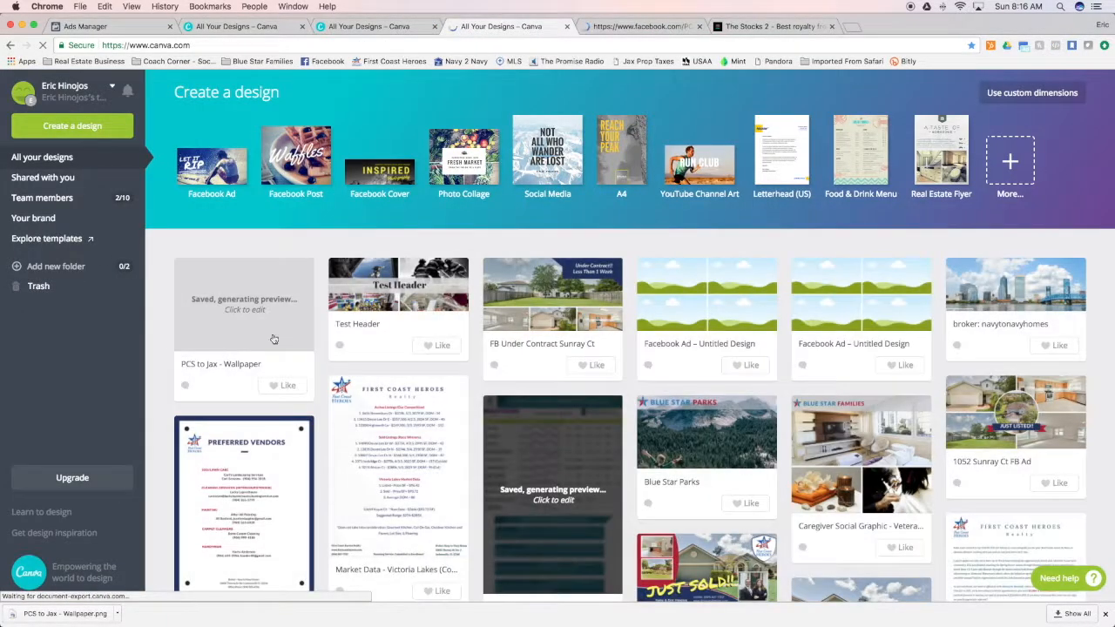
{"action": "left_click", "coordinate": [213, 174]}
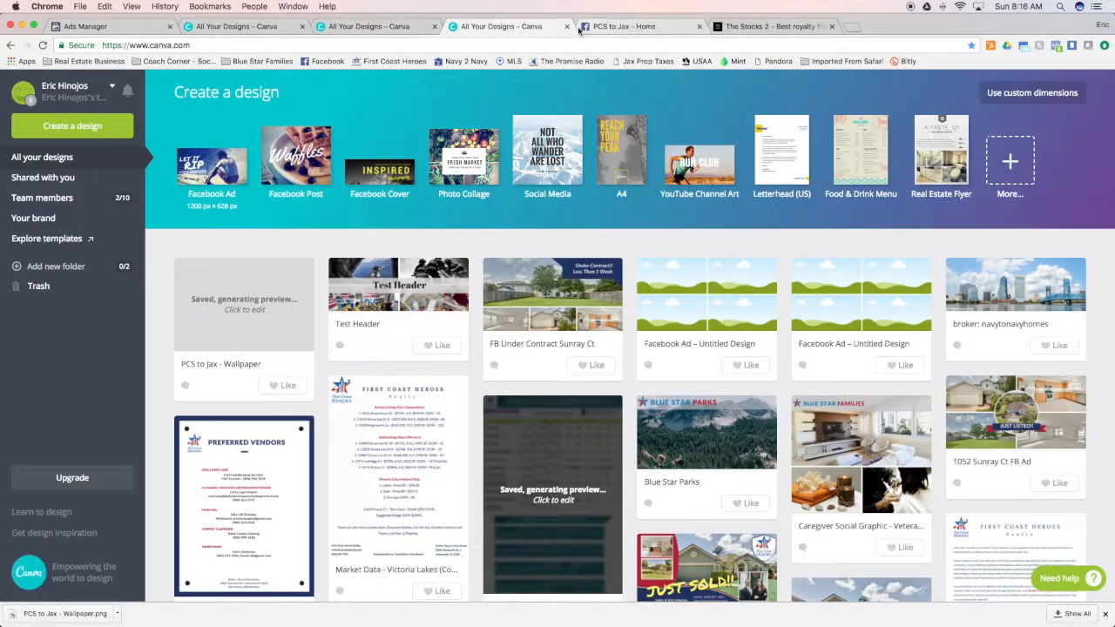
{"action": "left_click", "coordinate": [568, 29]}
{"action": "left_click", "coordinate": [399, 30]}
{"action": "left_click", "coordinate": [434, 26]}
Create a new blank Facebook Ad design from Canva's list of design types
{"action": "left_click", "coordinate": [237, 26]}
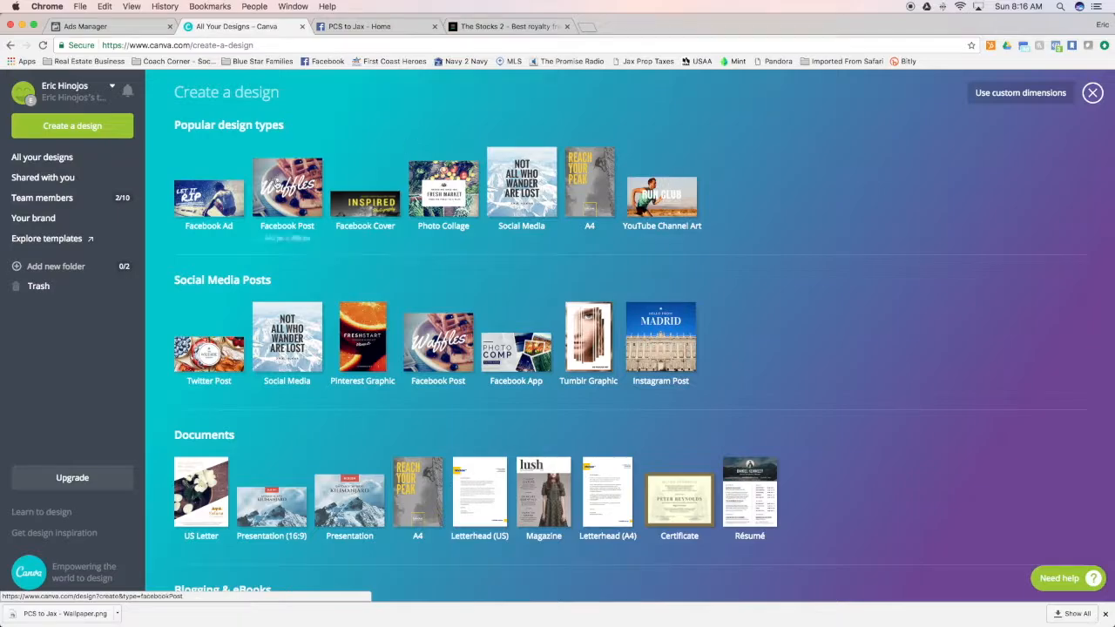
{"action": "scroll", "coordinate": [254, 219], "scroll_direction": "down", "scroll_amount": 10}
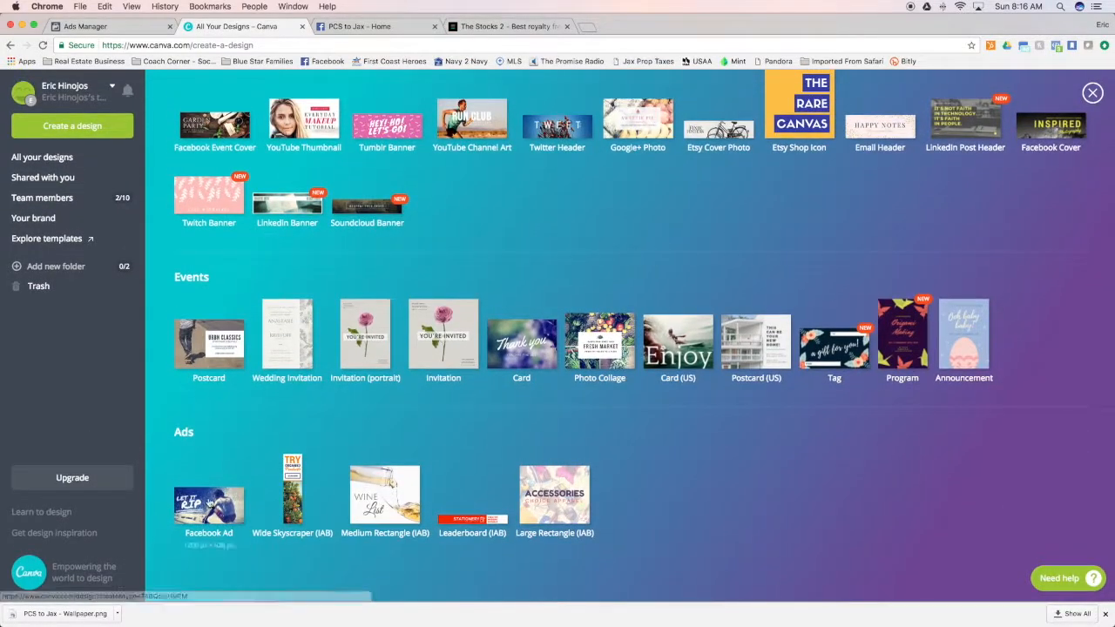
{"action": "left_click", "coordinate": [302, 373]}
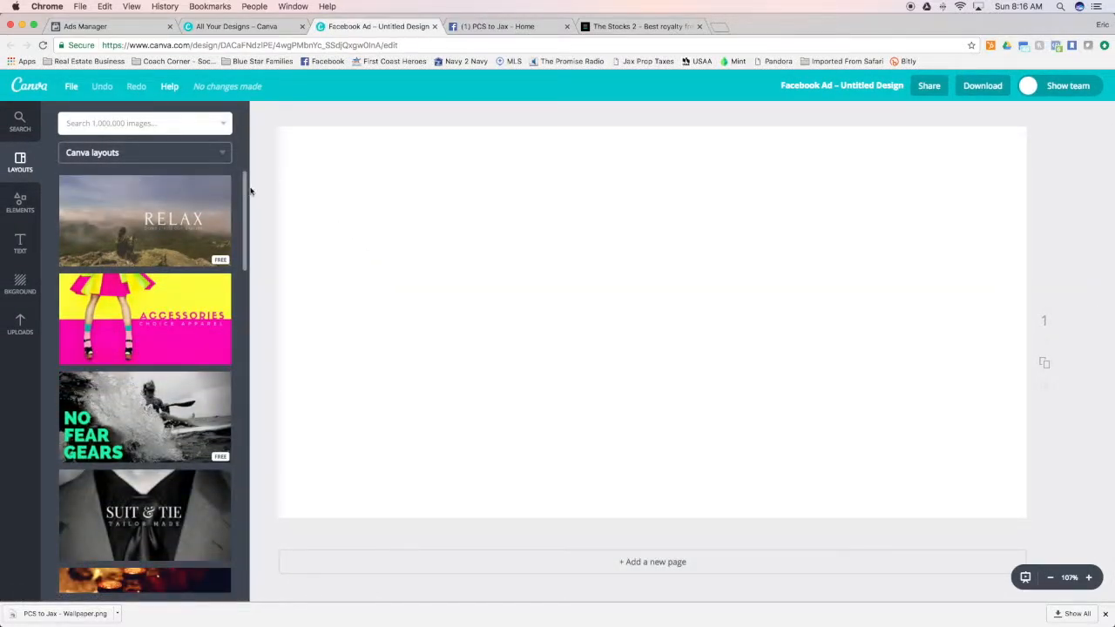
Browse the ready-made Canva layouts for Facebook ads and check the available layout sources
{"action": "scroll", "coordinate": [184, 377], "scroll_direction": "down", "scroll_amount": 5}
{"action": "scroll", "coordinate": [184, 376], "scroll_direction": "down", "scroll_amount": 10}
{"action": "scroll", "coordinate": [185, 377], "scroll_direction": "down", "scroll_amount": 10}
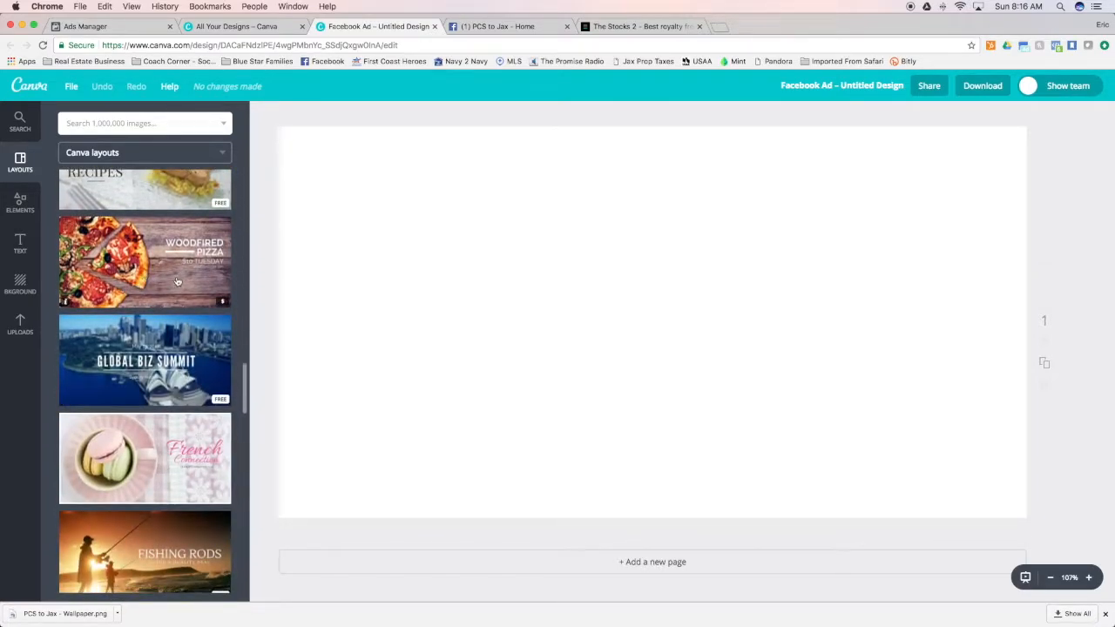
{"action": "scroll", "coordinate": [174, 340], "scroll_direction": "up", "scroll_amount": 20}
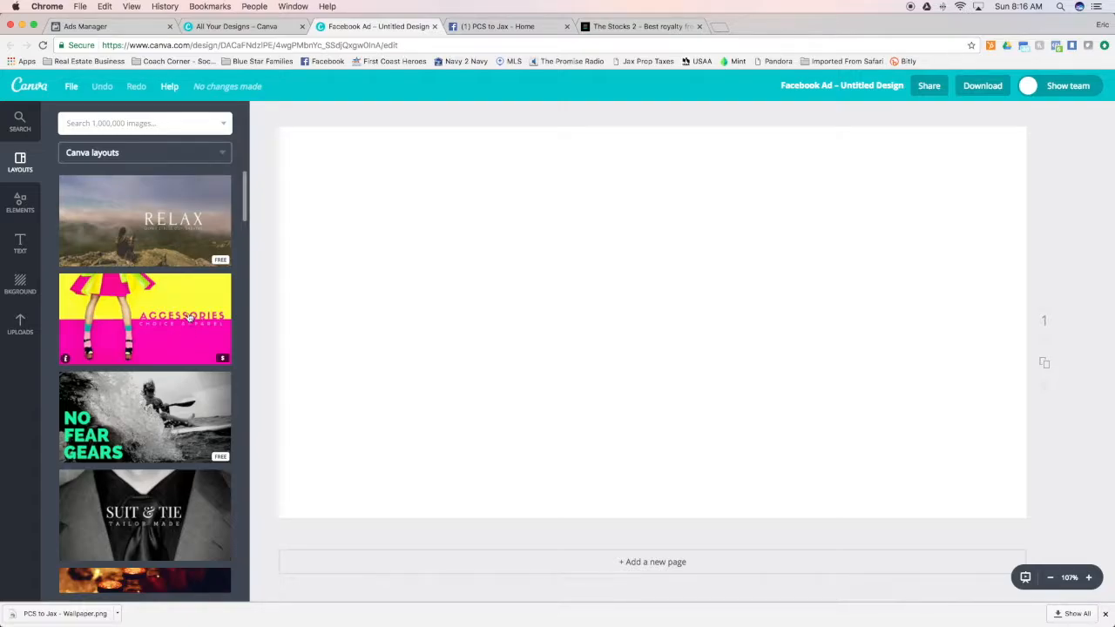
{"action": "left_click", "coordinate": [213, 152]}
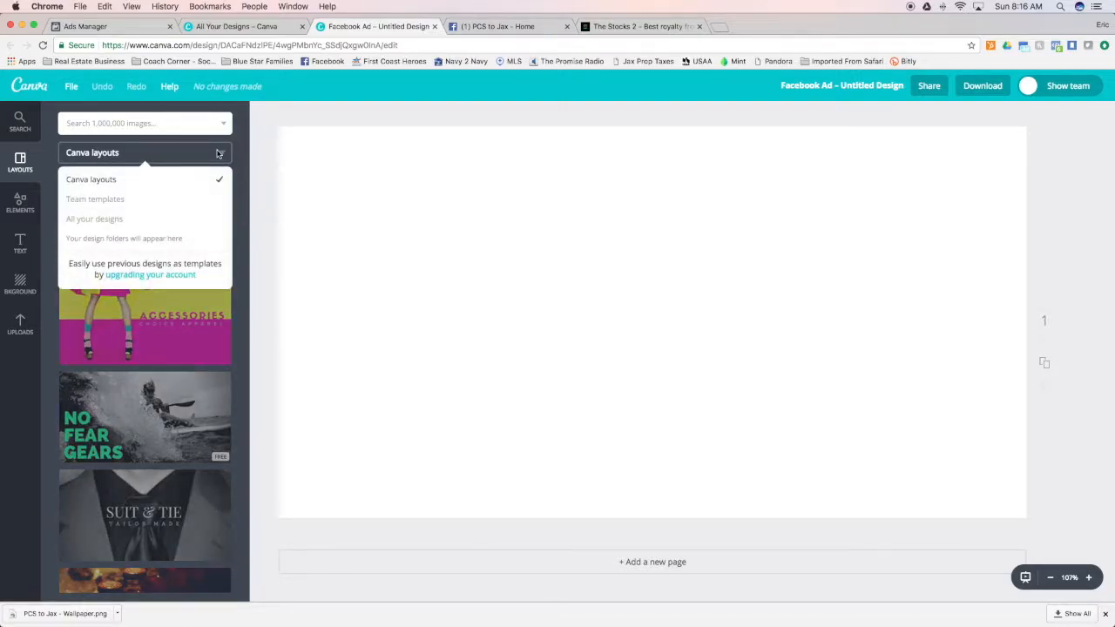
{"action": "left_click", "coordinate": [213, 153]}
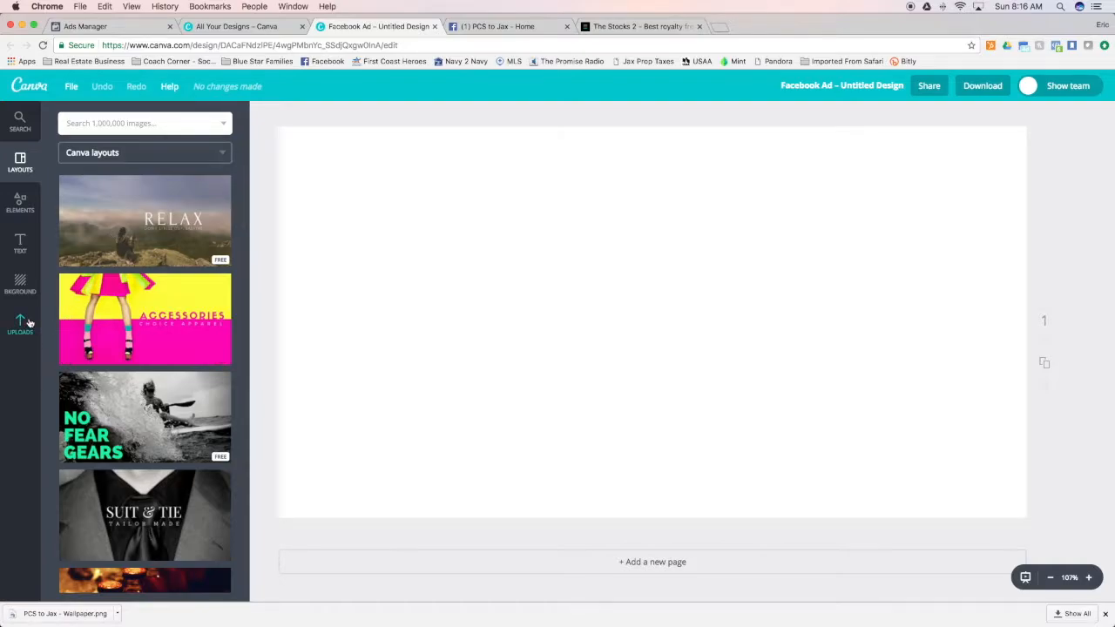
Fill the blank ad with the single-image grid and bring up the uploaded images
{"action": "left_click", "coordinate": [26, 218]}
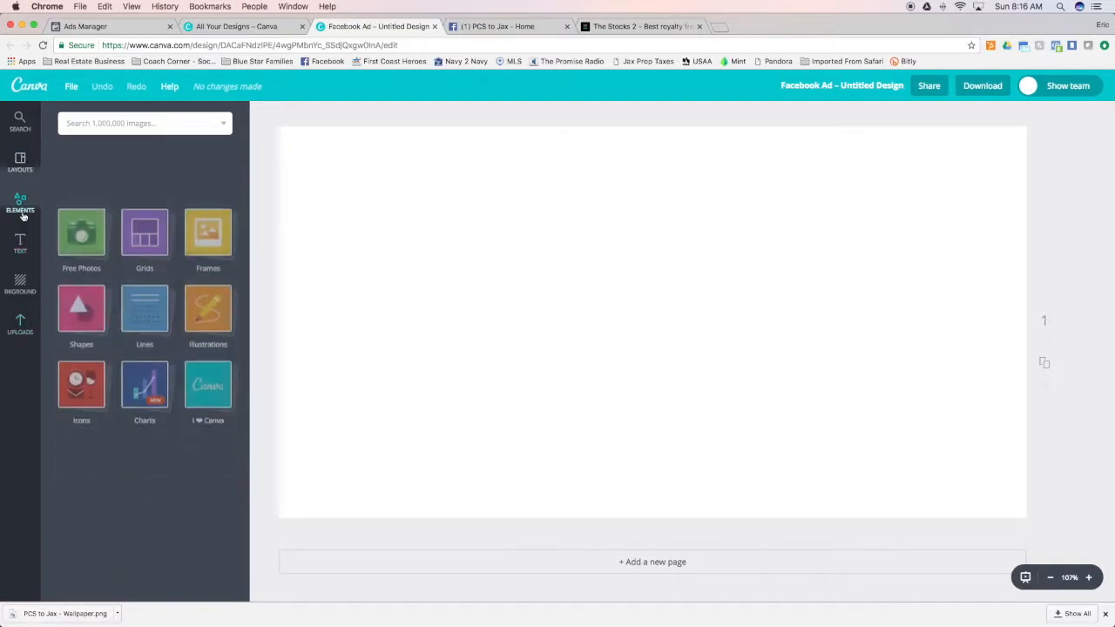
{"action": "left_click", "coordinate": [141, 184]}
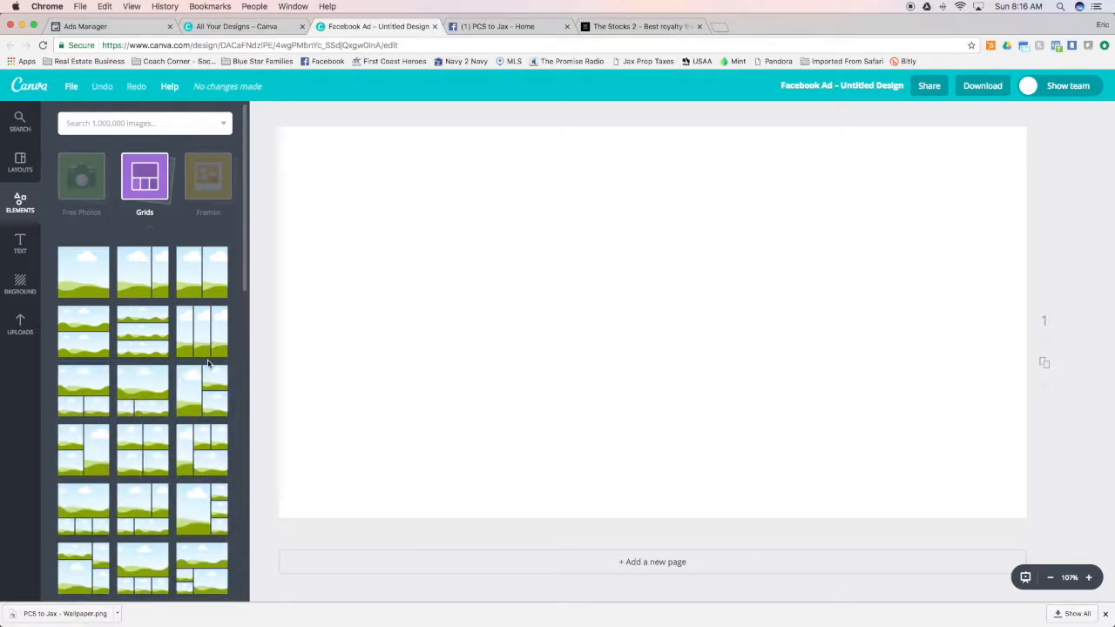
{"action": "left_click", "coordinate": [91, 284]}
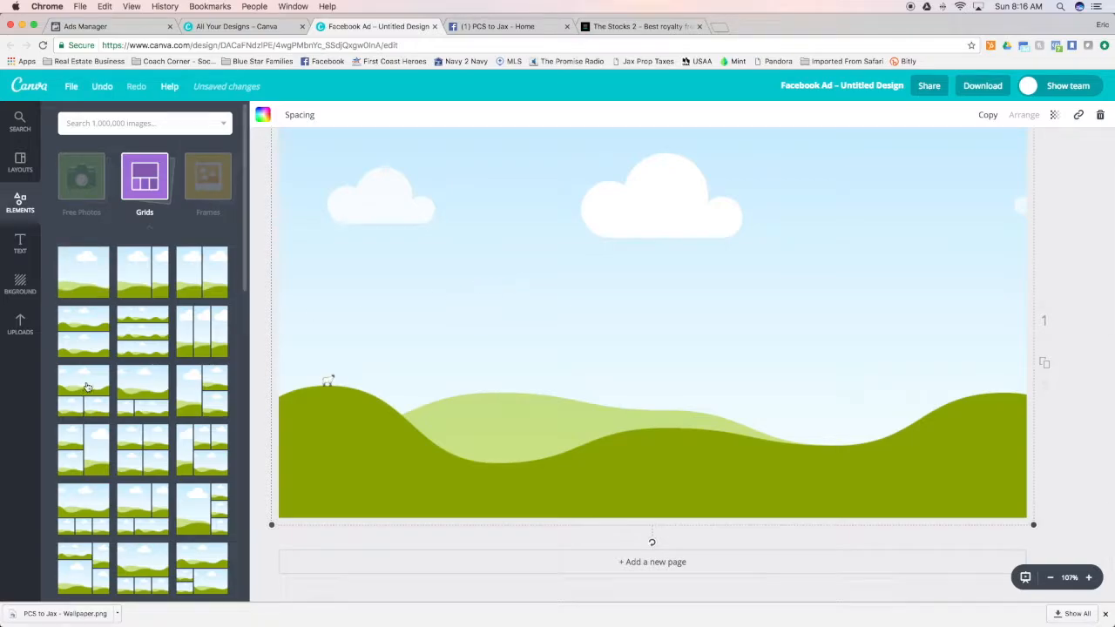
{"action": "left_click", "coordinate": [20, 324]}
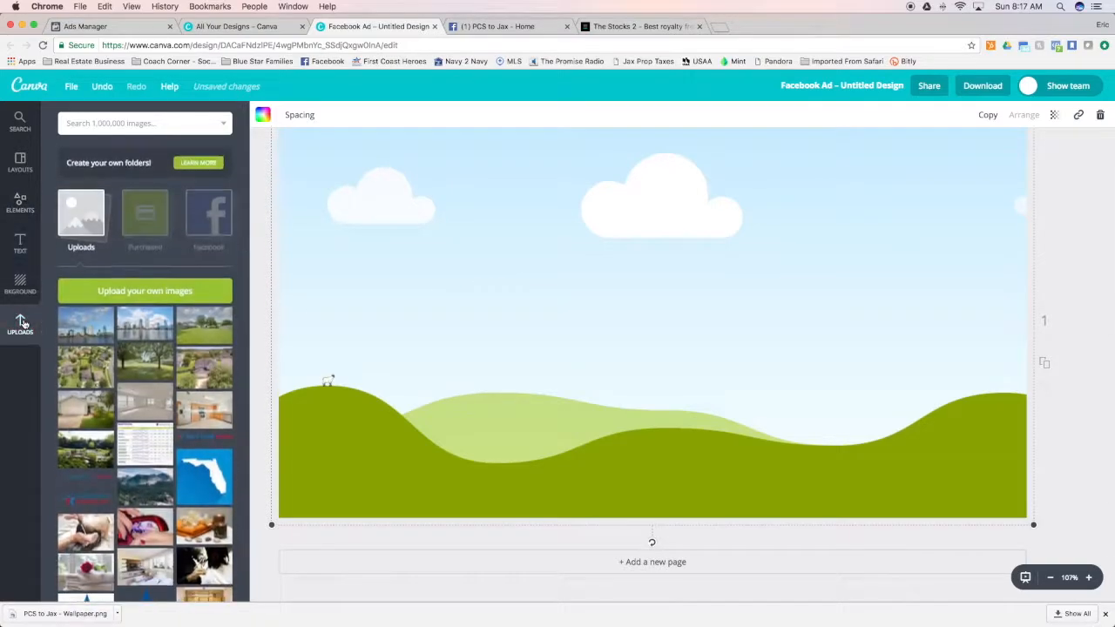
Upload the photo of the family carrying moving boxes from the PCS to Jax Photos folder
{"action": "left_click", "coordinate": [166, 288]}
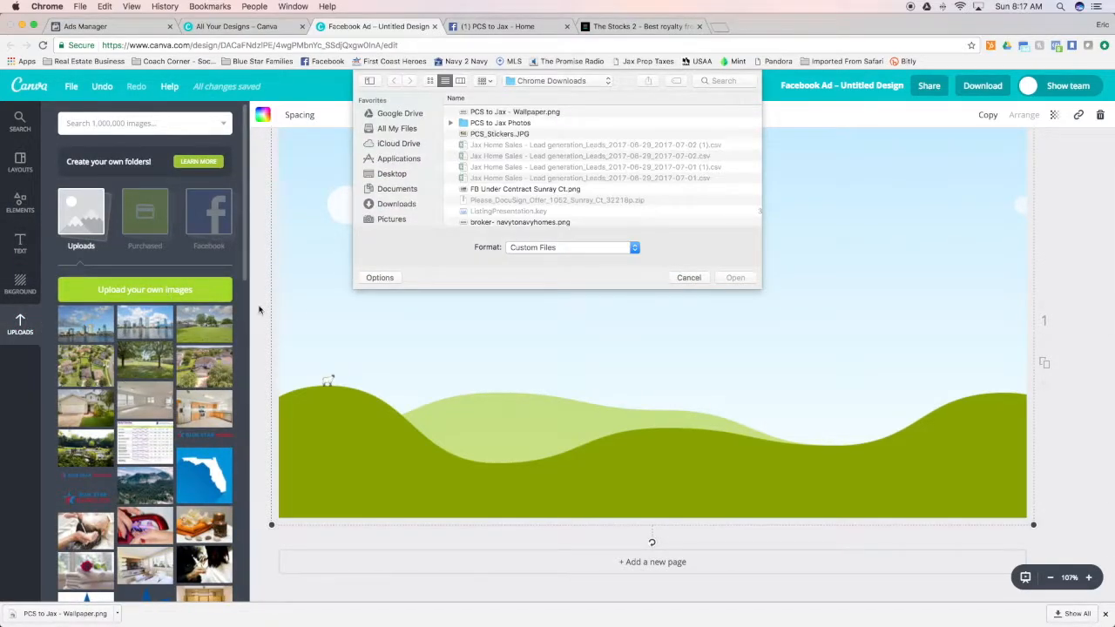
{"action": "left_click", "coordinate": [489, 123]}
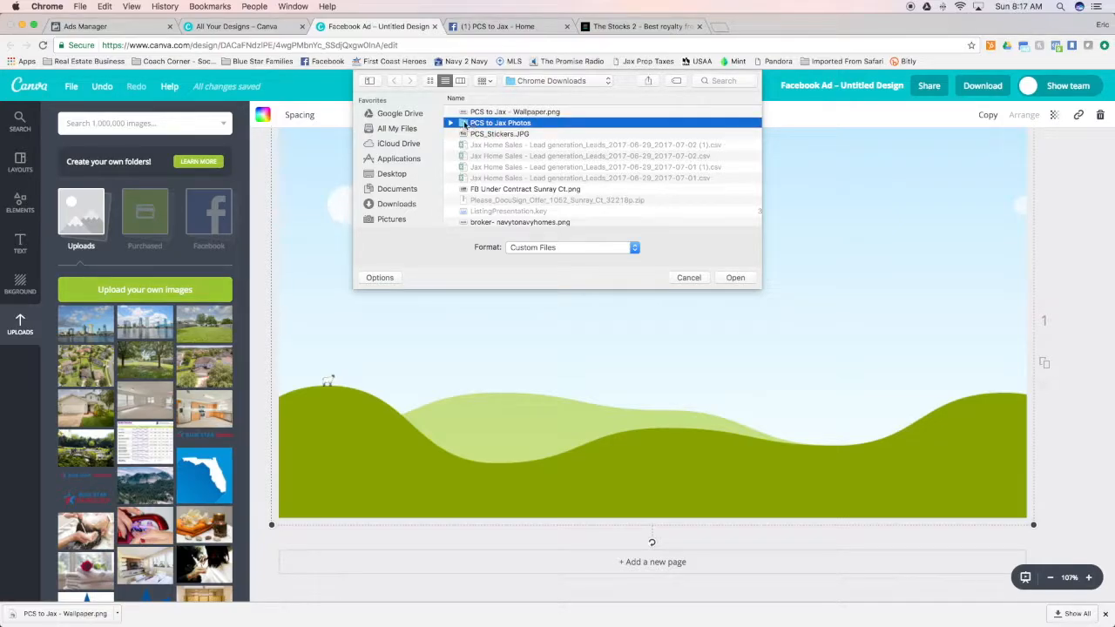
{"action": "double_click", "coordinate": [464, 123]}
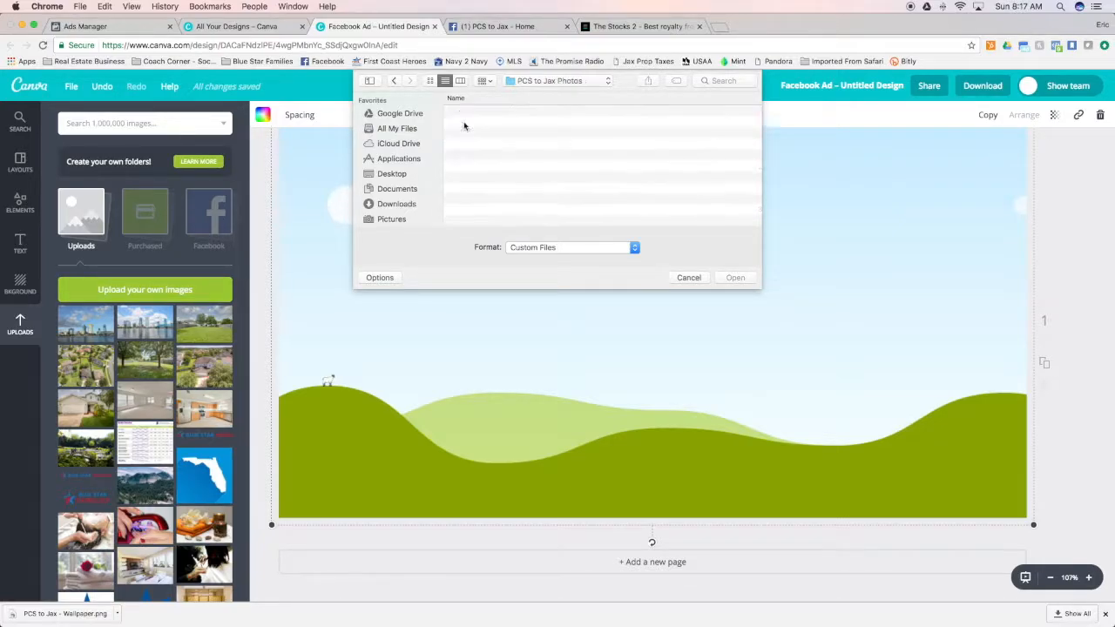
{"action": "left_click", "coordinate": [429, 81]}
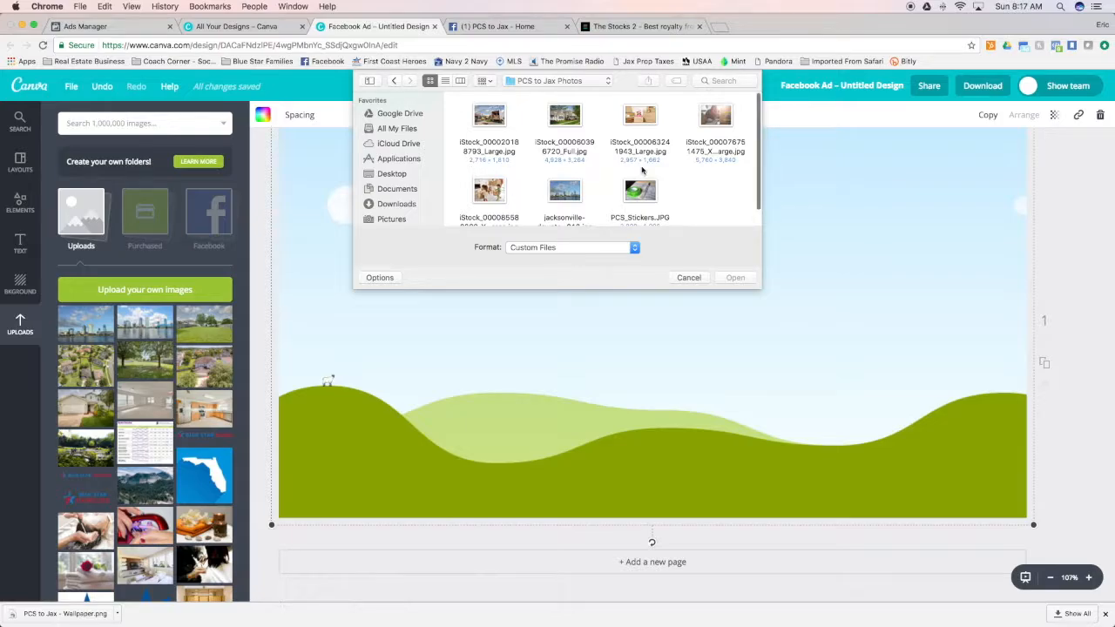
{"action": "left_click", "coordinate": [493, 190]}
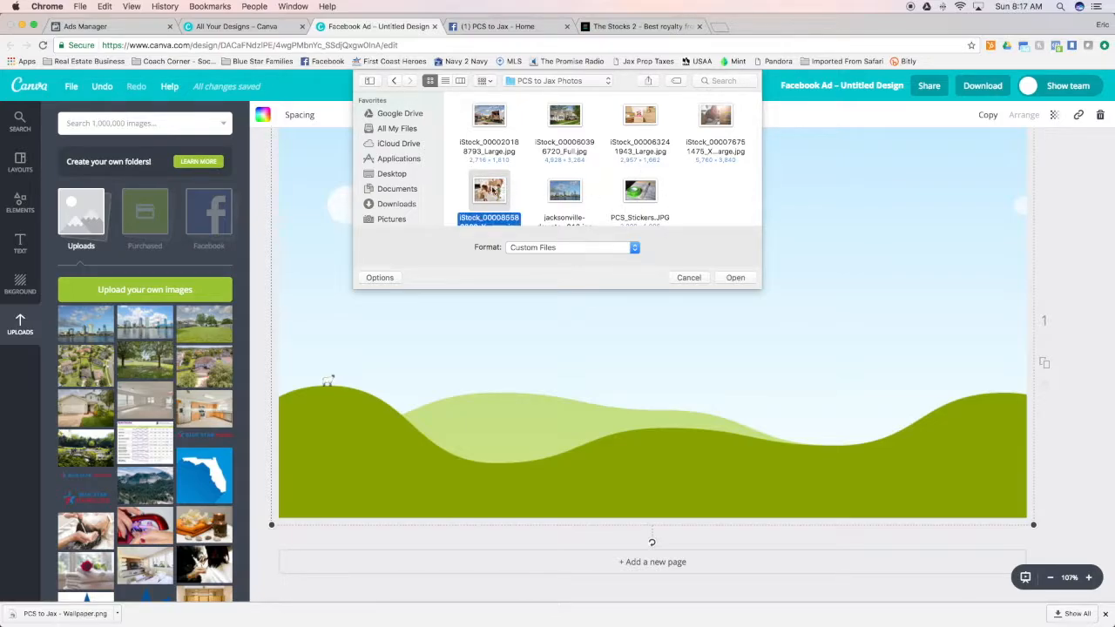
{"action": "left_click", "coordinate": [737, 277]}
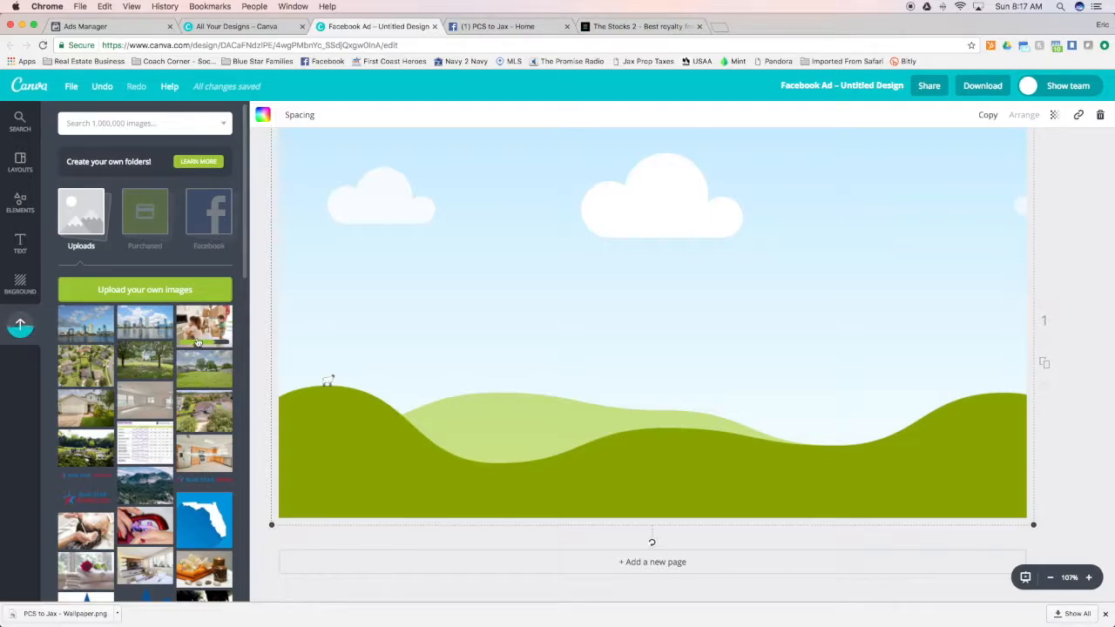
Switch to the PCS to Jax Facebook page to review its profile picture and cover, and return to the Canva ad
{"action": "left_click", "coordinate": [508, 26]}
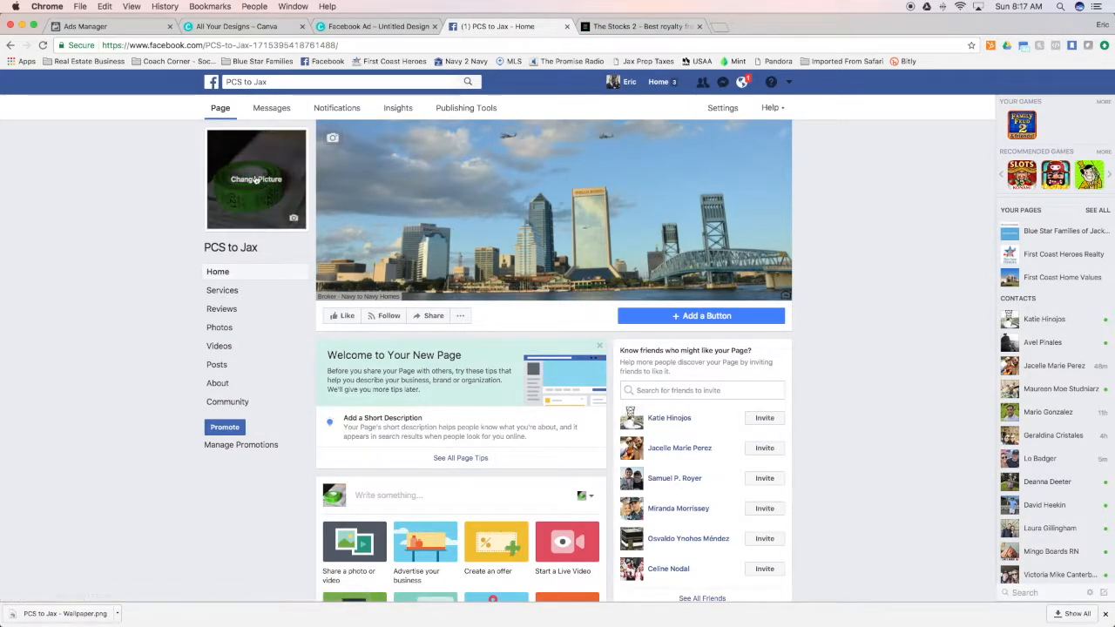
{"action": "scroll", "coordinate": [473, 455], "scroll_direction": "down", "scroll_amount": 1}
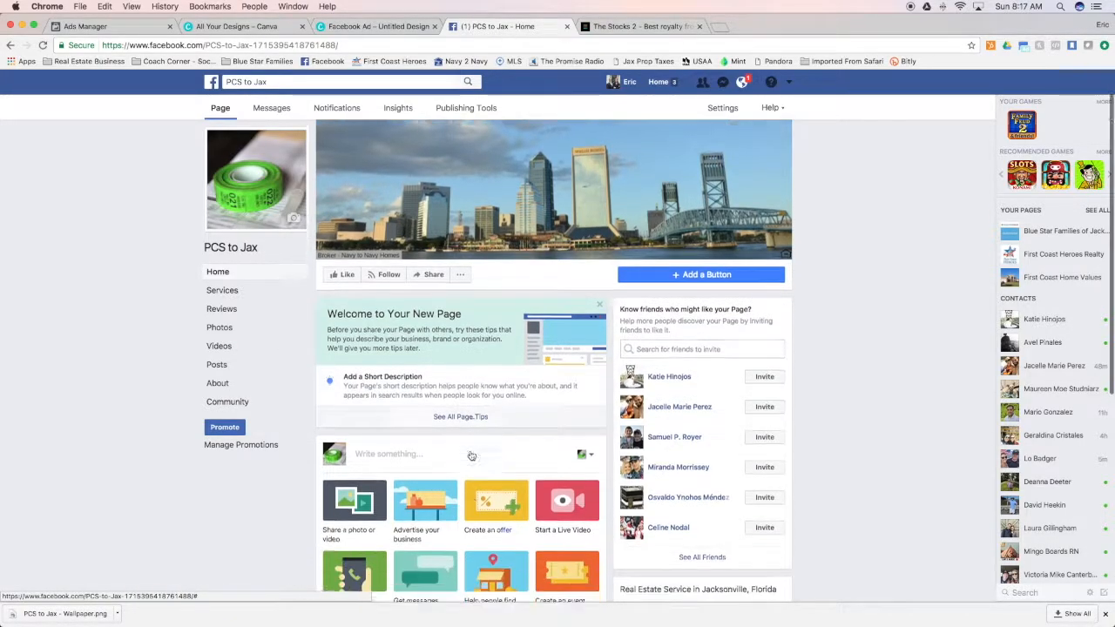
{"action": "scroll", "coordinate": [473, 455], "scroll_direction": "up", "scroll_amount": 1}
{"action": "left_click", "coordinate": [411, 30]}
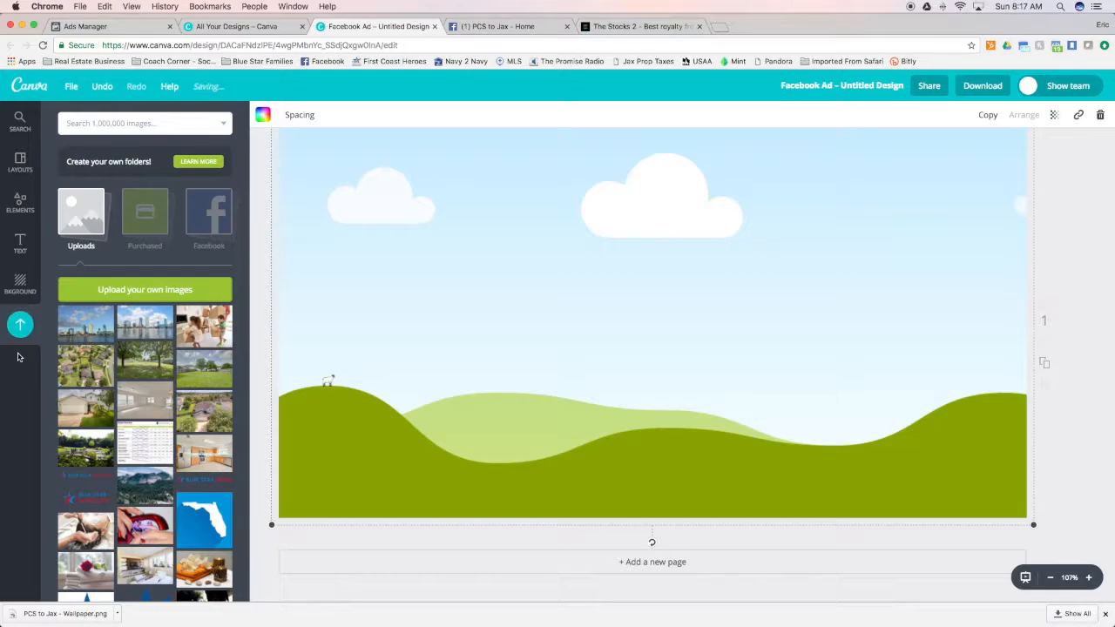
Fill the ad's single-image grid with the uploaded family moving photo and accept its crop
{"action": "left_click_drag", "start_coordinate": [188, 322], "coordinate": [502, 395]}
{"action": "double_click", "coordinate": [484, 305]}
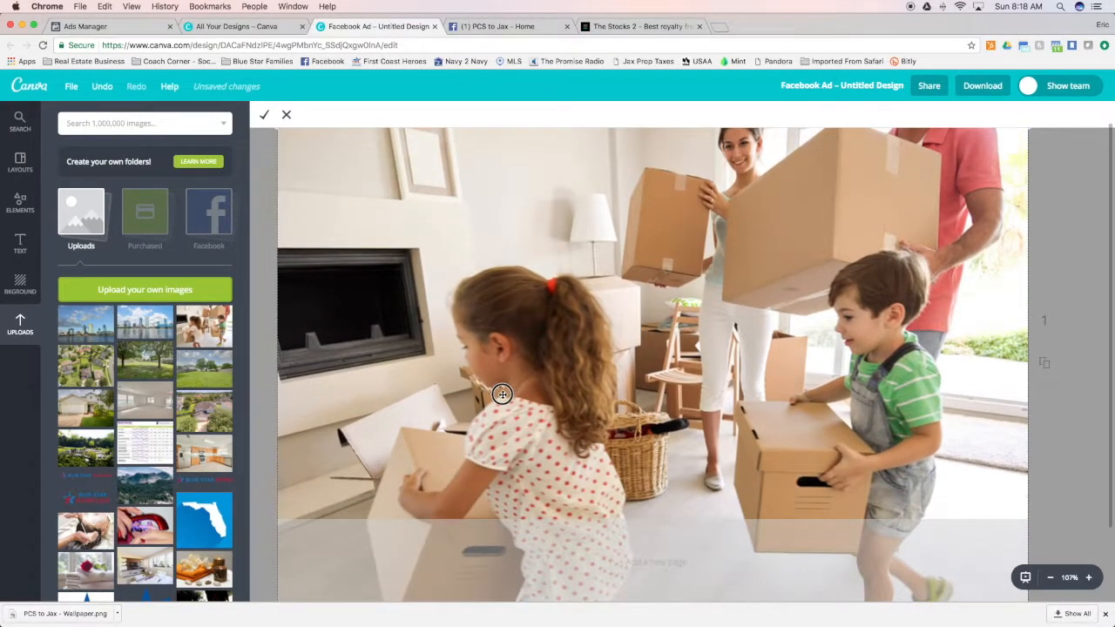
{"action": "left_click", "coordinate": [265, 115]}
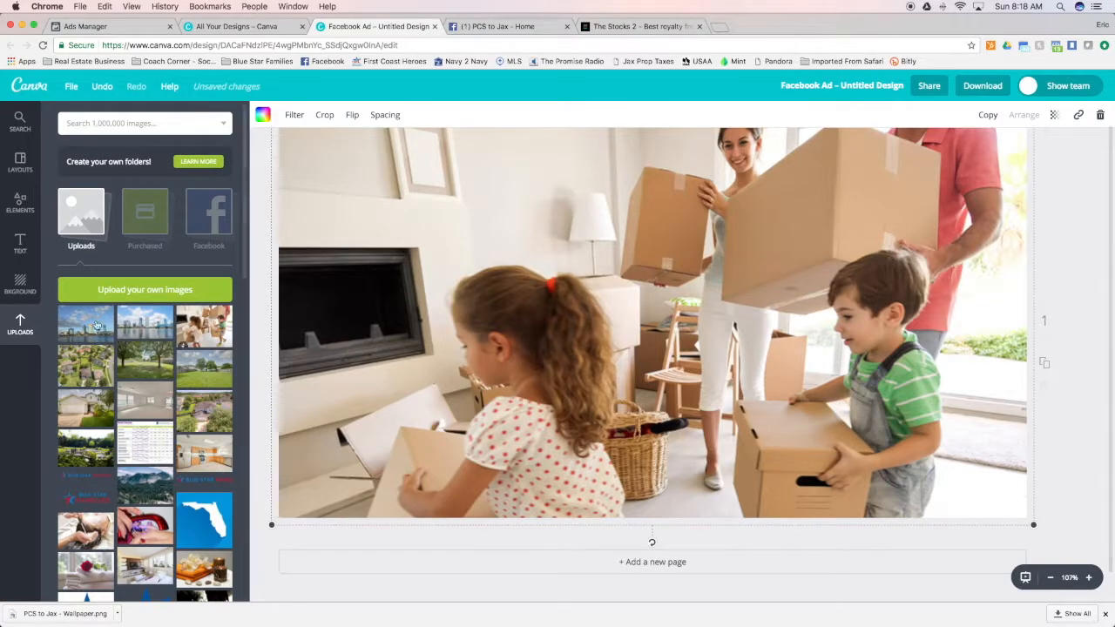
Bring up the frame designs and delete the family photo and its single-image grid from the ad
{"action": "left_click", "coordinate": [21, 244]}
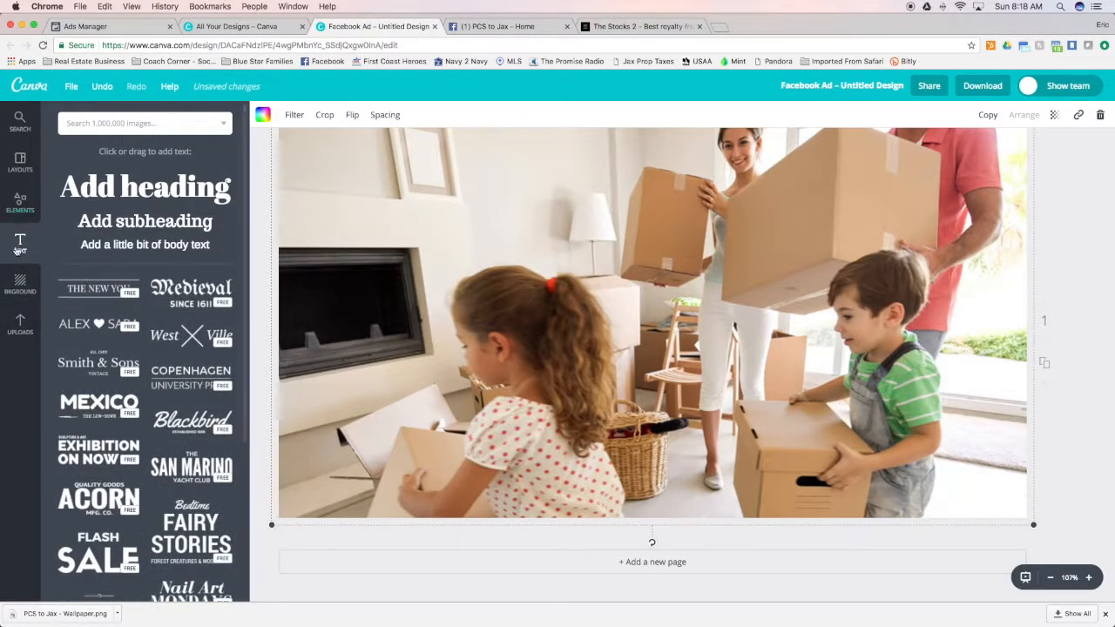
{"action": "left_click", "coordinate": [21, 203]}
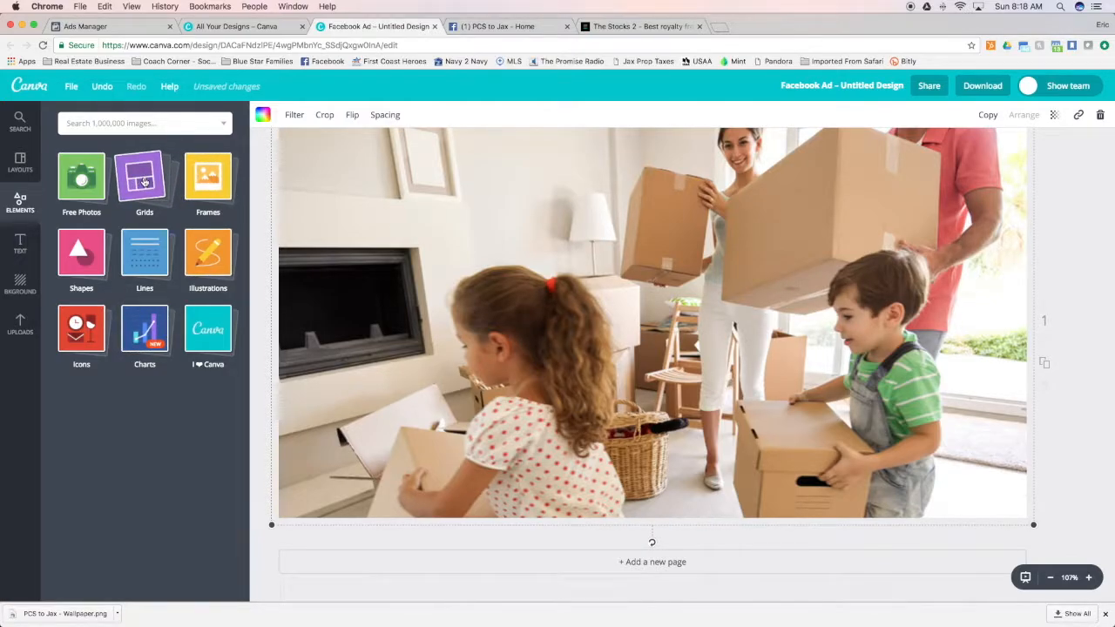
{"action": "left_click", "coordinate": [191, 190]}
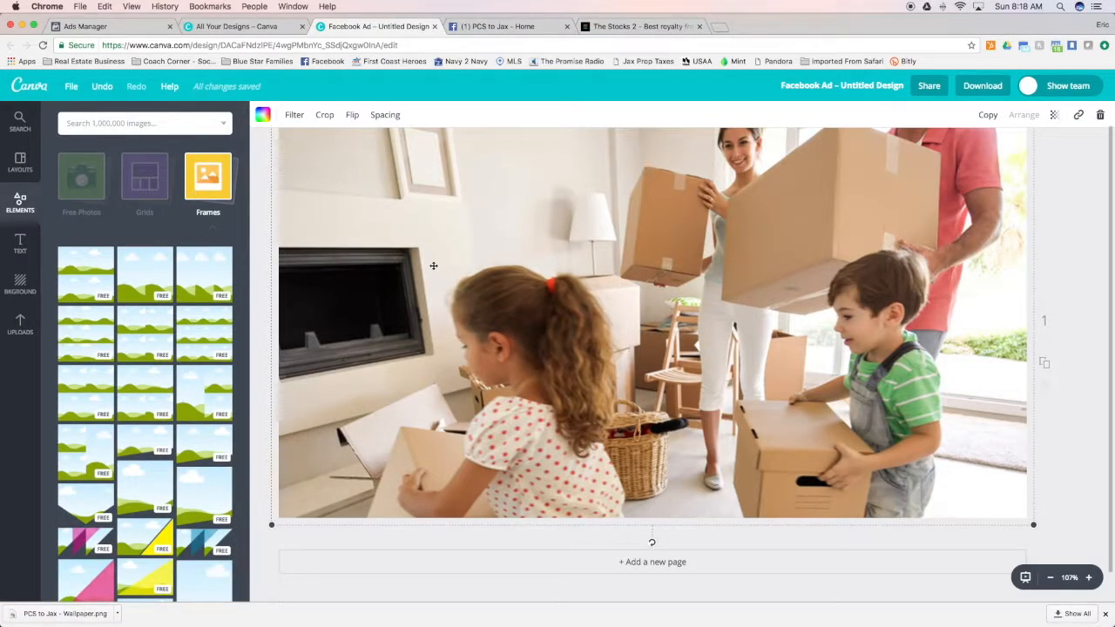
{"action": "key", "text": "Delete"}
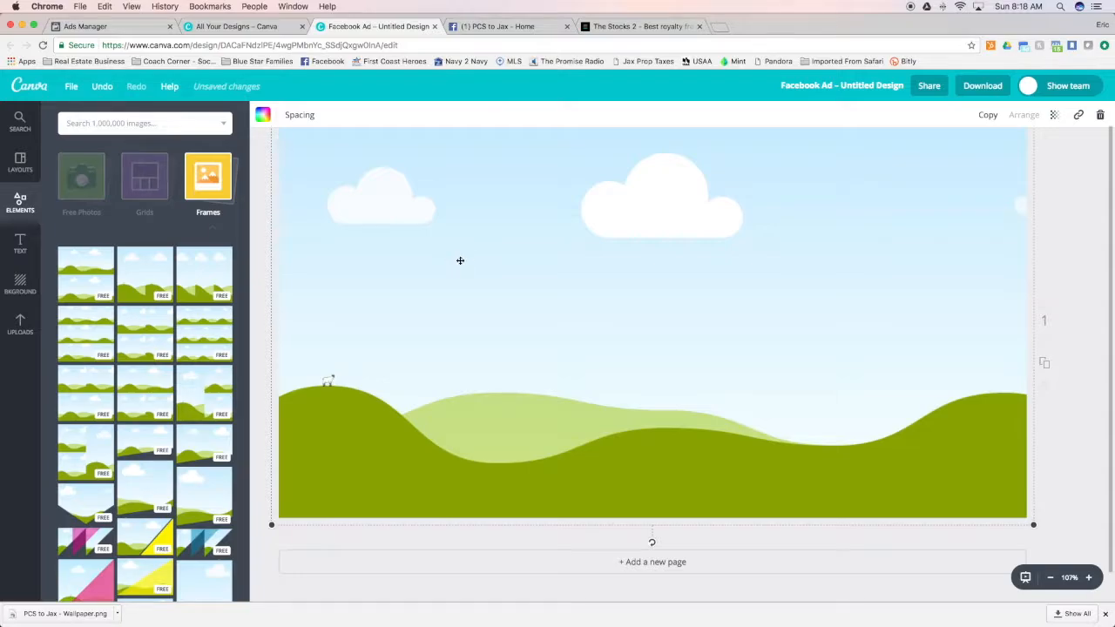
{"action": "key", "text": "Delete"}
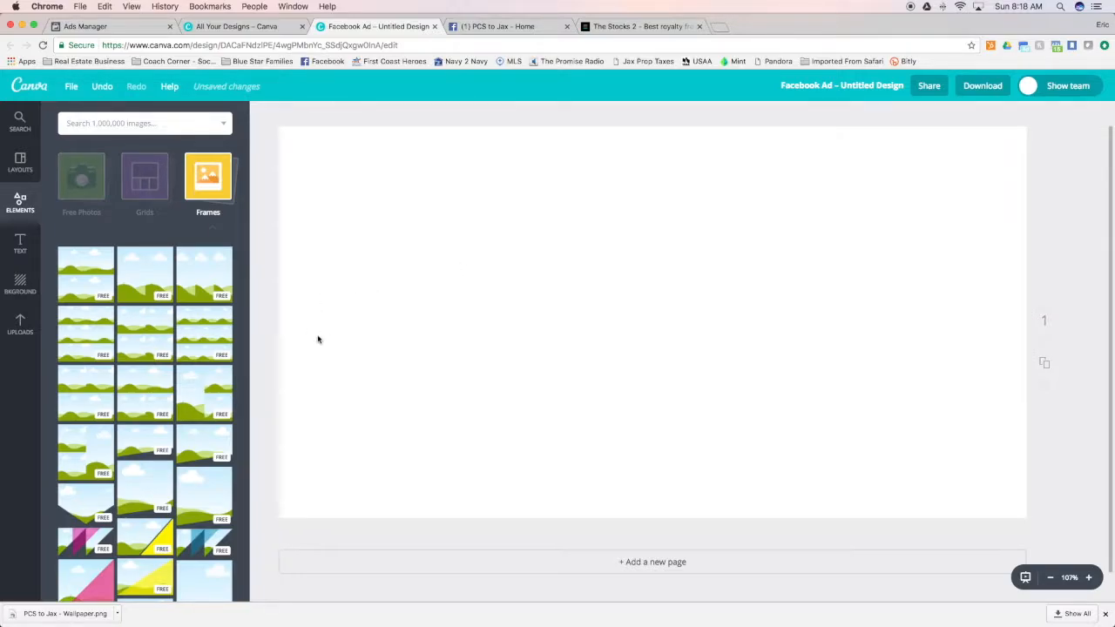
Try the yellow diagonal frame and the nine-cell frame on the blank ad, removing each one
{"action": "scroll", "coordinate": [193, 400], "scroll_direction": "down", "scroll_amount": 3}
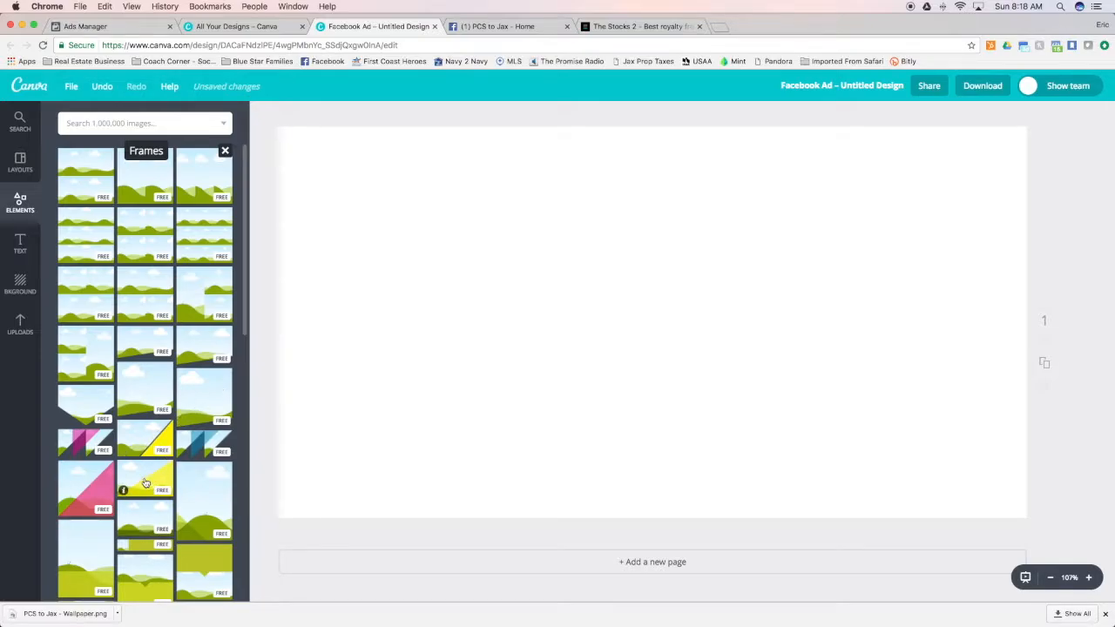
{"action": "left_click_drag", "start_coordinate": [145, 481], "coordinate": [479, 316]}
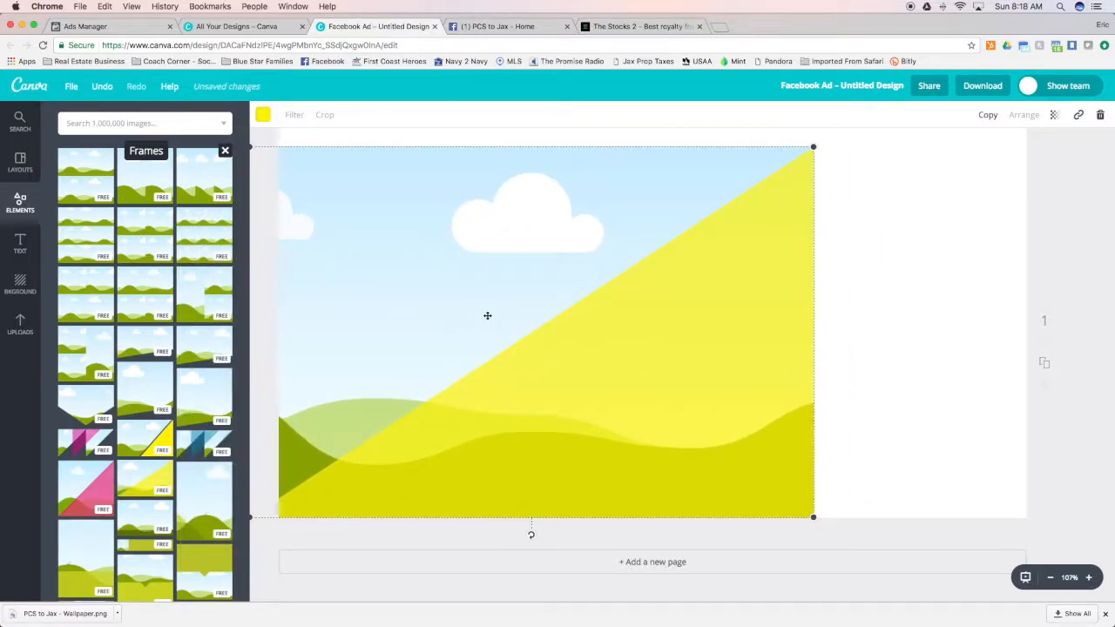
{"action": "key", "text": "Delete"}
{"action": "left_click", "coordinate": [143, 480]}
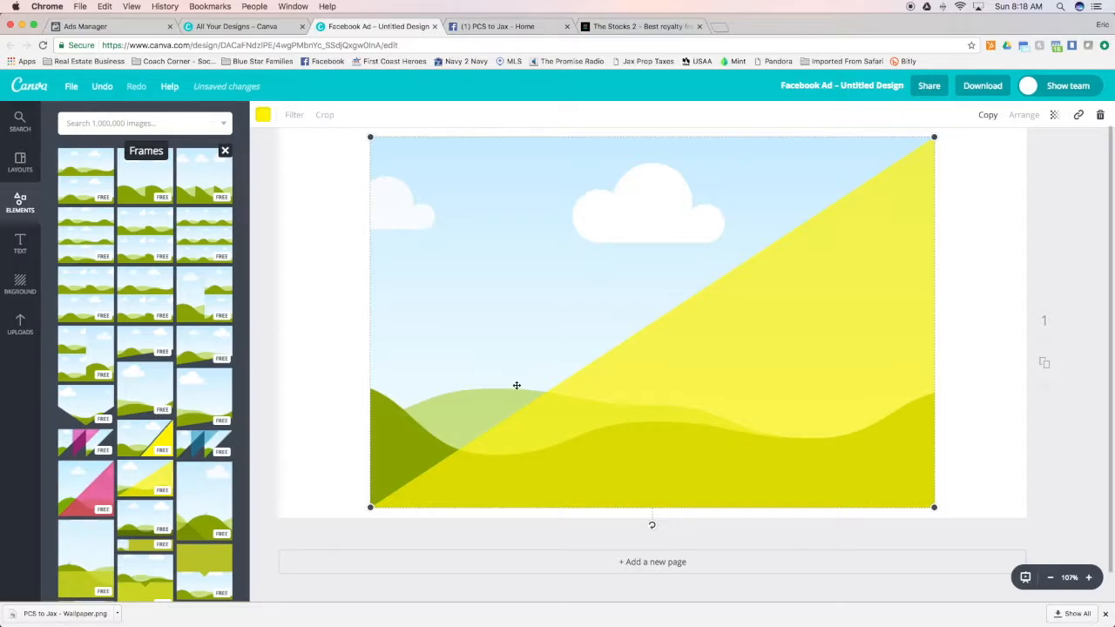
{"action": "key", "text": "Delete"}
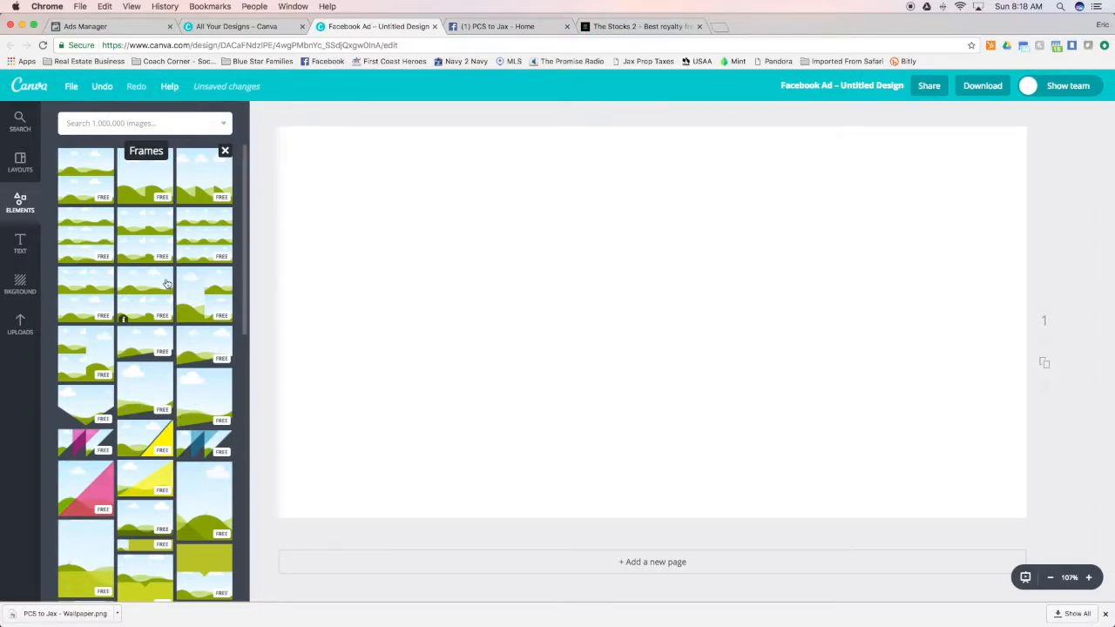
{"action": "left_click", "coordinate": [183, 256]}
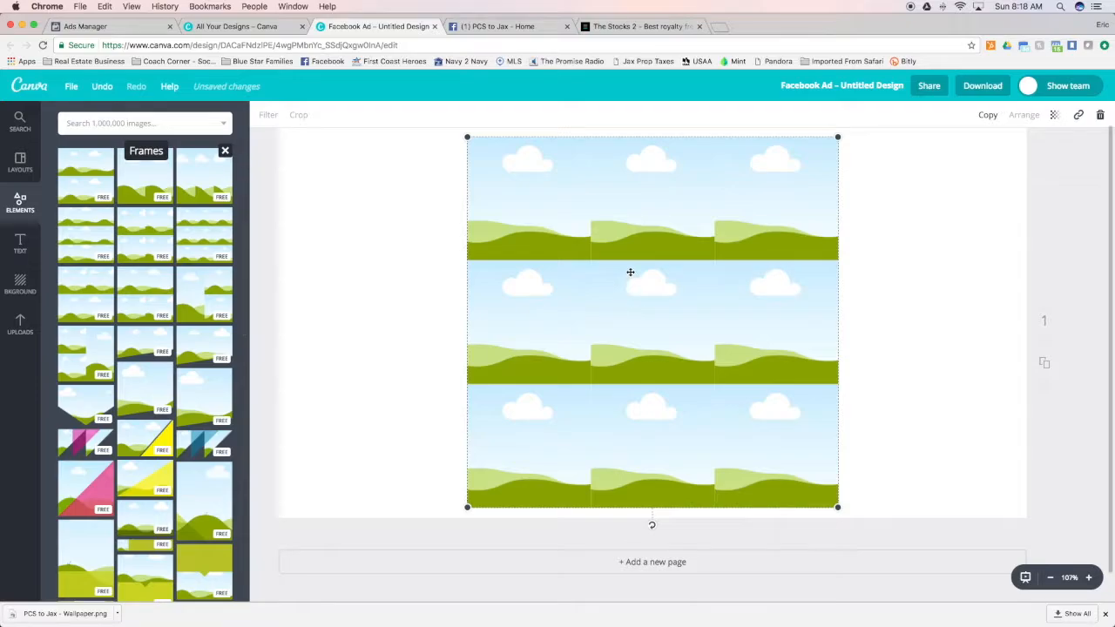
{"action": "key", "text": "Delete"}
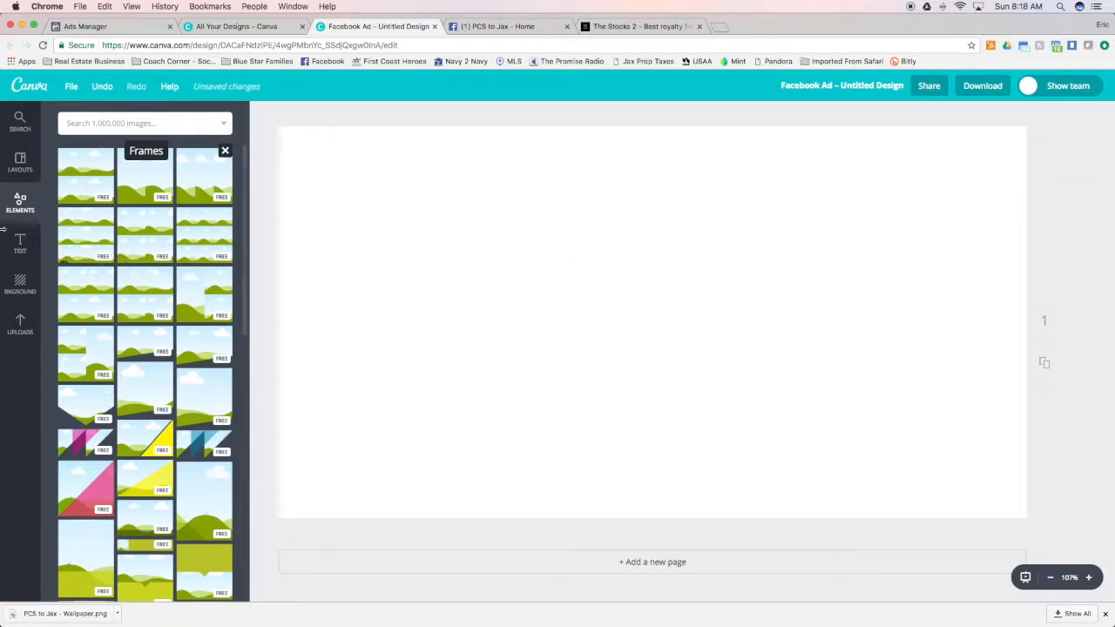
Fill the blank ad with the four-image grid of two rows and two columns
{"action": "left_click", "coordinate": [20, 202]}
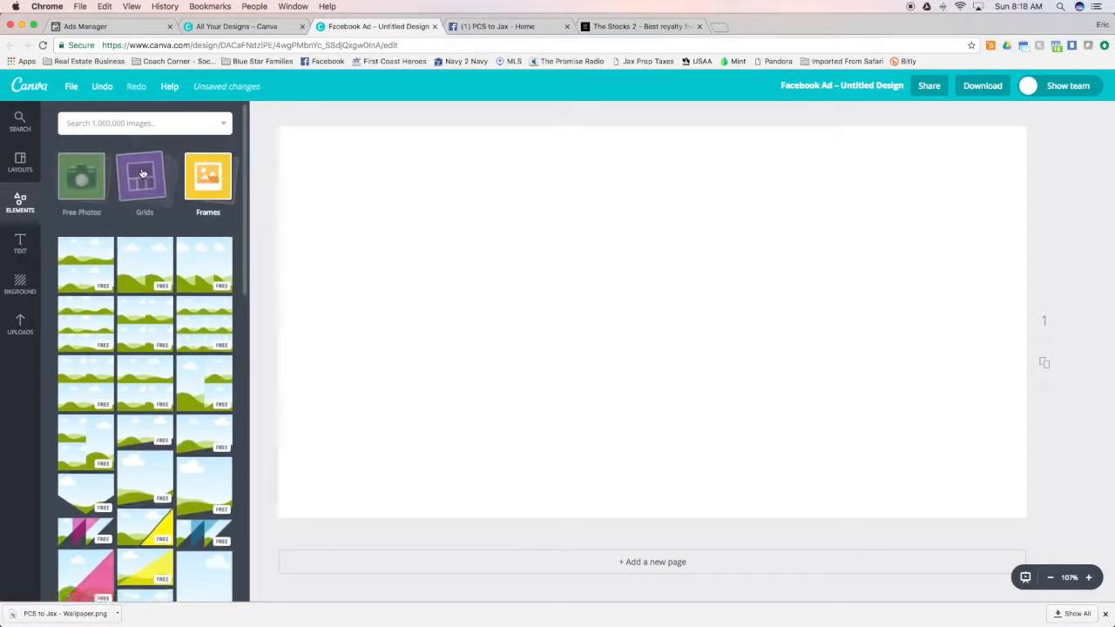
{"action": "left_click", "coordinate": [143, 173]}
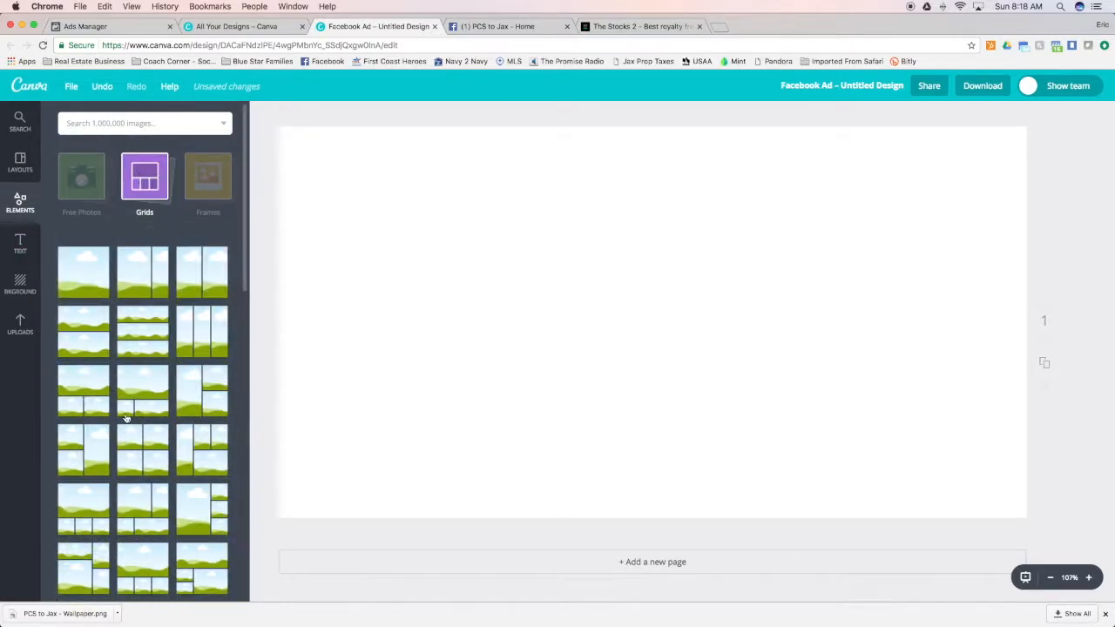
{"action": "left_click", "coordinate": [142, 451]}
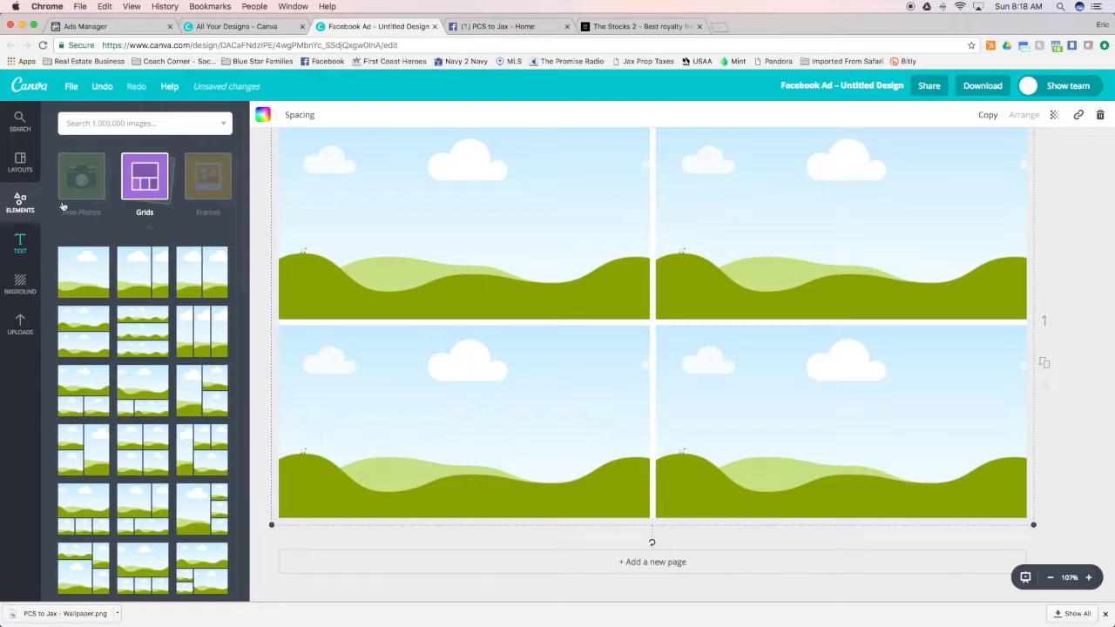
Find a square frame with rounded corners among the frame designs and add it on top of the four-image grid
{"action": "left_click", "coordinate": [145, 178]}
{"action": "left_click", "coordinate": [209, 201]}
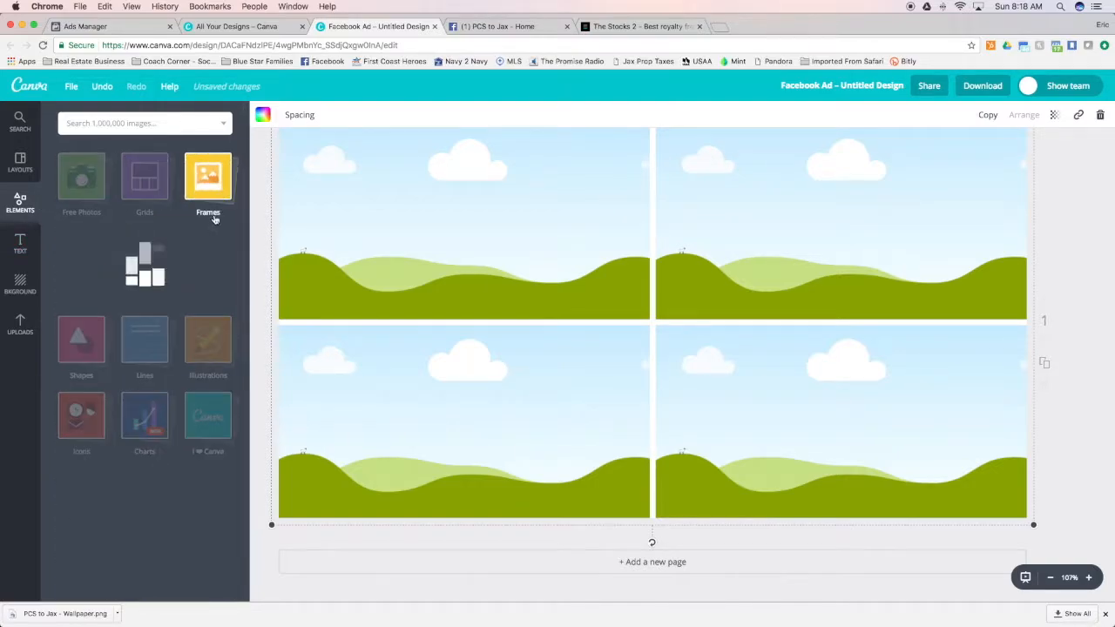
{"action": "scroll", "coordinate": [140, 522], "scroll_direction": "down", "scroll_amount": 3}
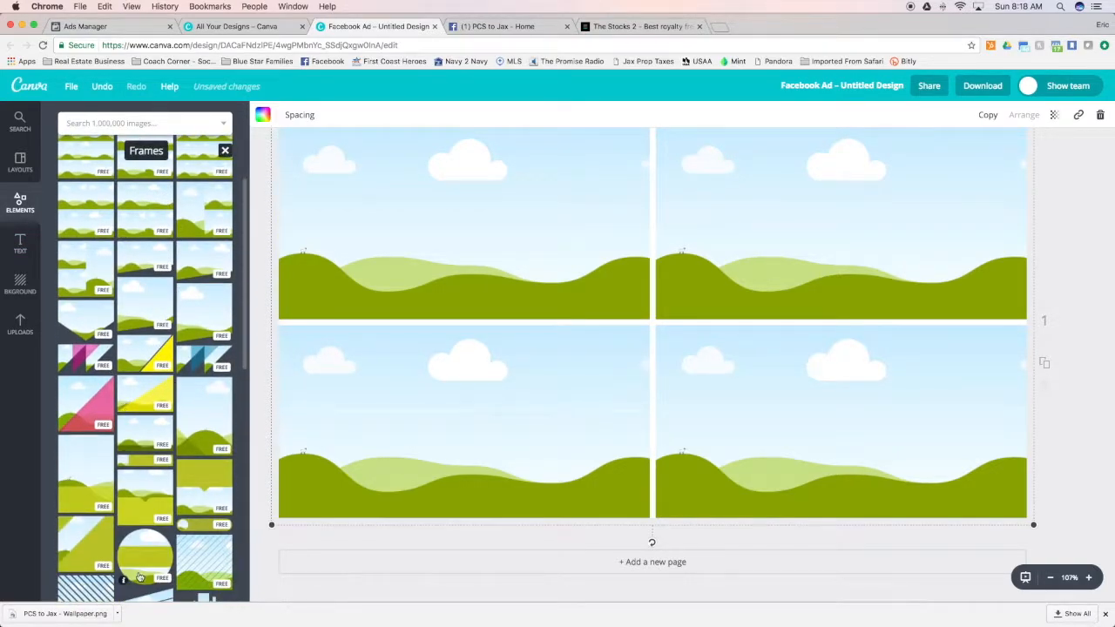
{"action": "scroll", "coordinate": [144, 541], "scroll_direction": "down", "scroll_amount": 6}
{"action": "scroll", "coordinate": [148, 498], "scroll_direction": "down", "scroll_amount": 5}
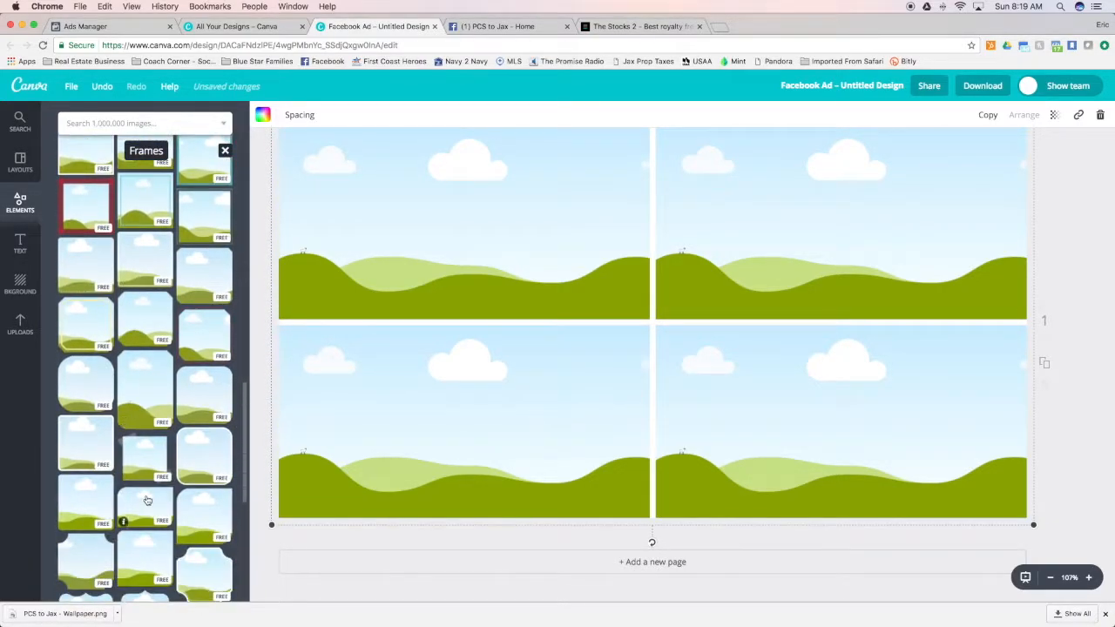
{"action": "left_click_drag", "start_coordinate": [82, 386], "coordinate": [615, 323]}
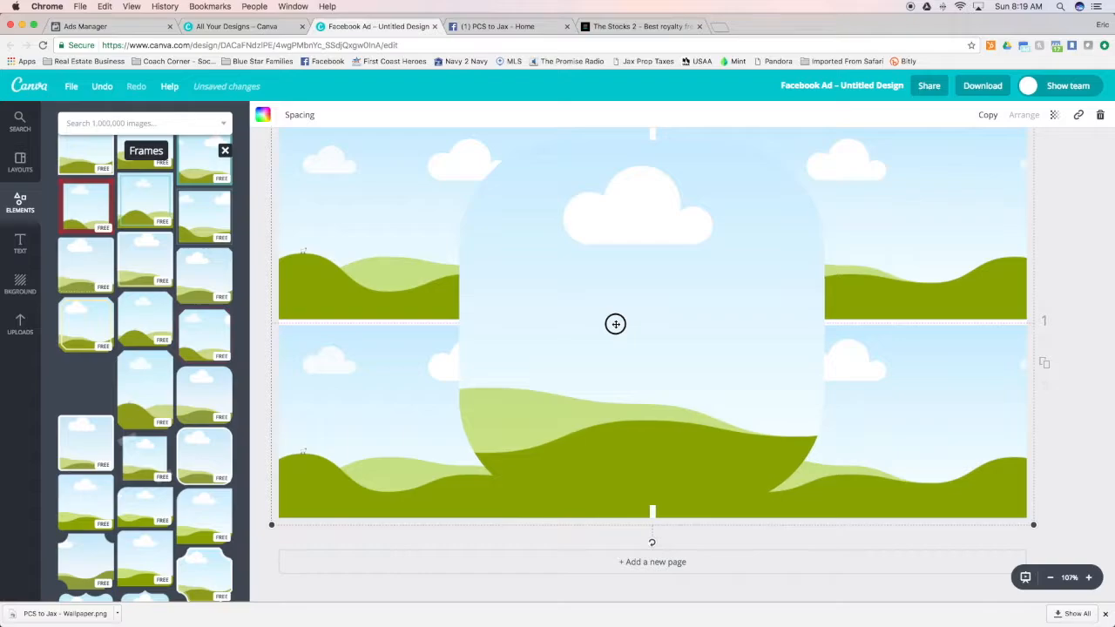
Shrink the rounded frame and center it over the point where the four grid cells meet
{"action": "left_click_drag", "start_coordinate": [824, 141], "coordinate": [727, 236]}
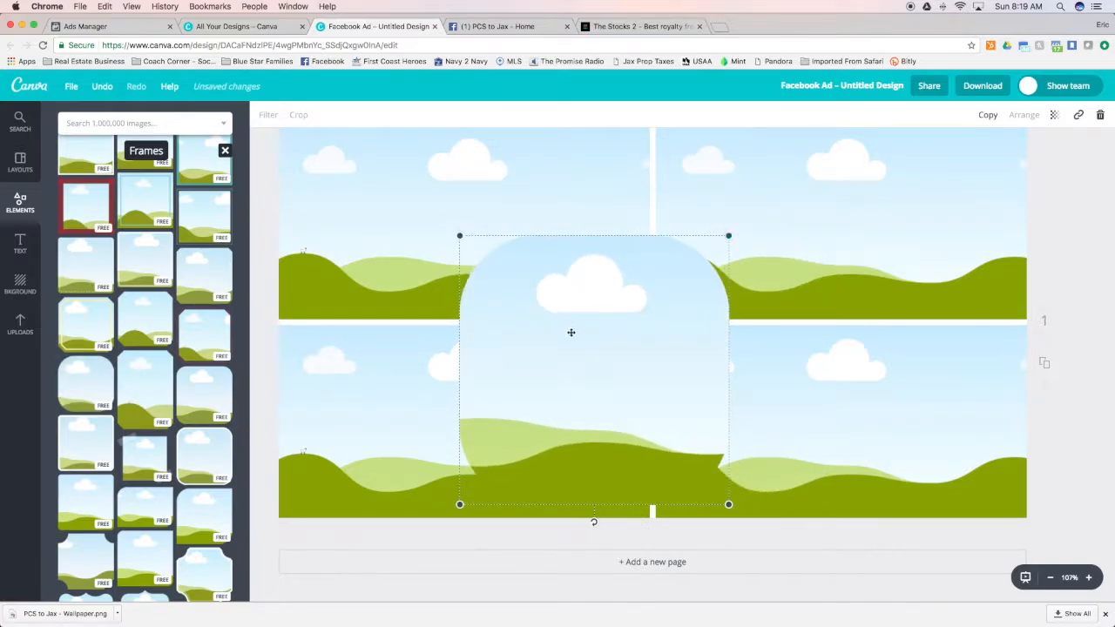
{"action": "left_click_drag", "start_coordinate": [589, 314], "coordinate": [662, 272]}
{"action": "left_click_drag", "start_coordinate": [811, 197], "coordinate": [741, 252]}
{"action": "left_click_drag", "start_coordinate": [662, 334], "coordinate": [681, 272]}
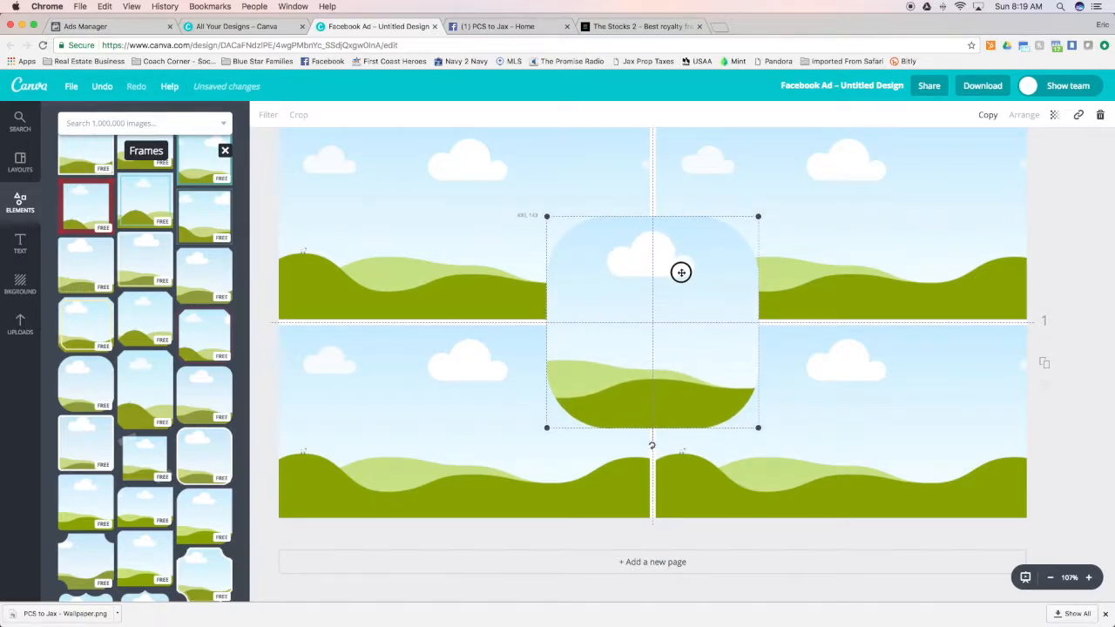
{"action": "mouse_move", "coordinate": [680, 273]}
{"action": "left_mouse_down"}
{"action": "mouse_move", "coordinate": [637, 269]}
{"action": "mouse_move", "coordinate": [717, 276]}
{"action": "mouse_move", "coordinate": [682, 271]}
{"action": "left_mouse_up"}
Try adding the uploaded Jacksonville skyline photo to the ad, delete the loose image and select the central rounded frame
{"action": "left_click", "coordinate": [21, 325]}
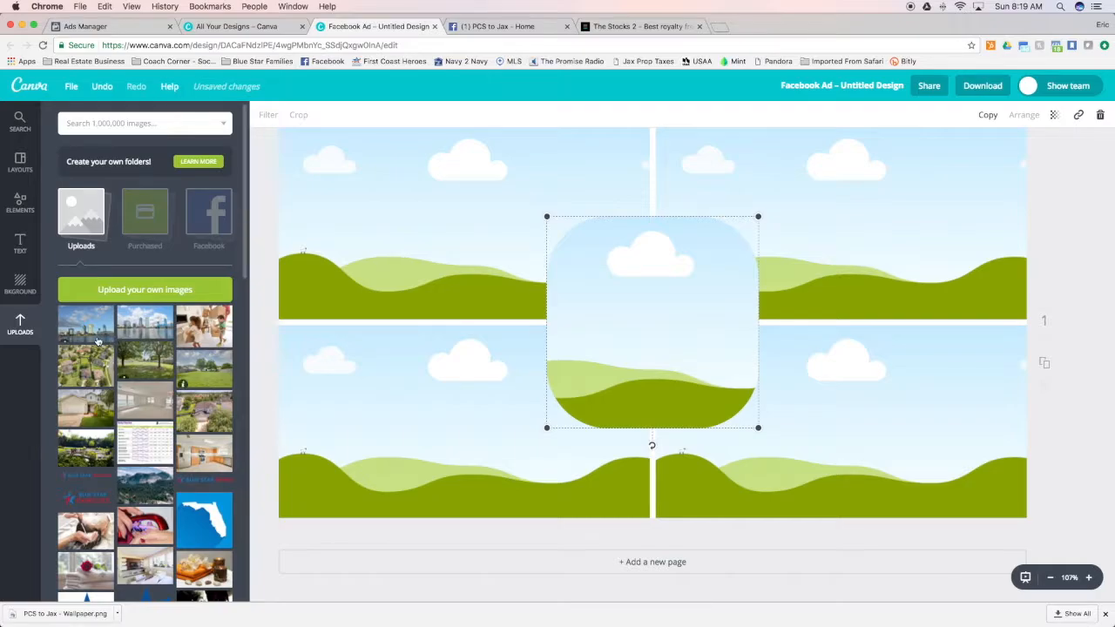
{"action": "left_click", "coordinate": [87, 331]}
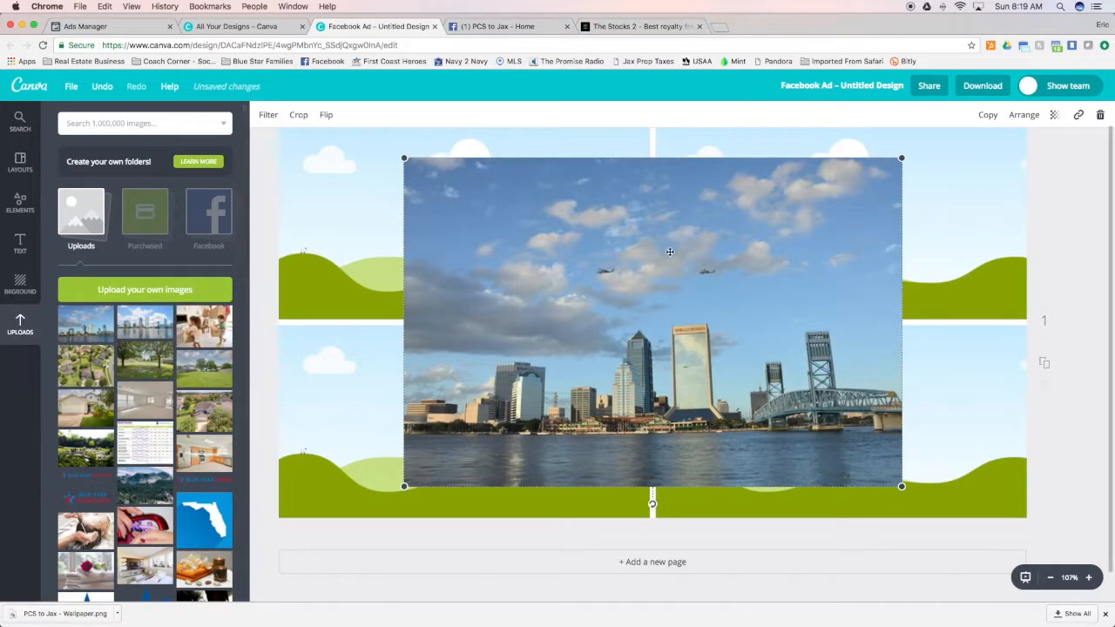
{"action": "key", "text": "Delete"}
{"action": "left_click", "coordinate": [637, 302]}
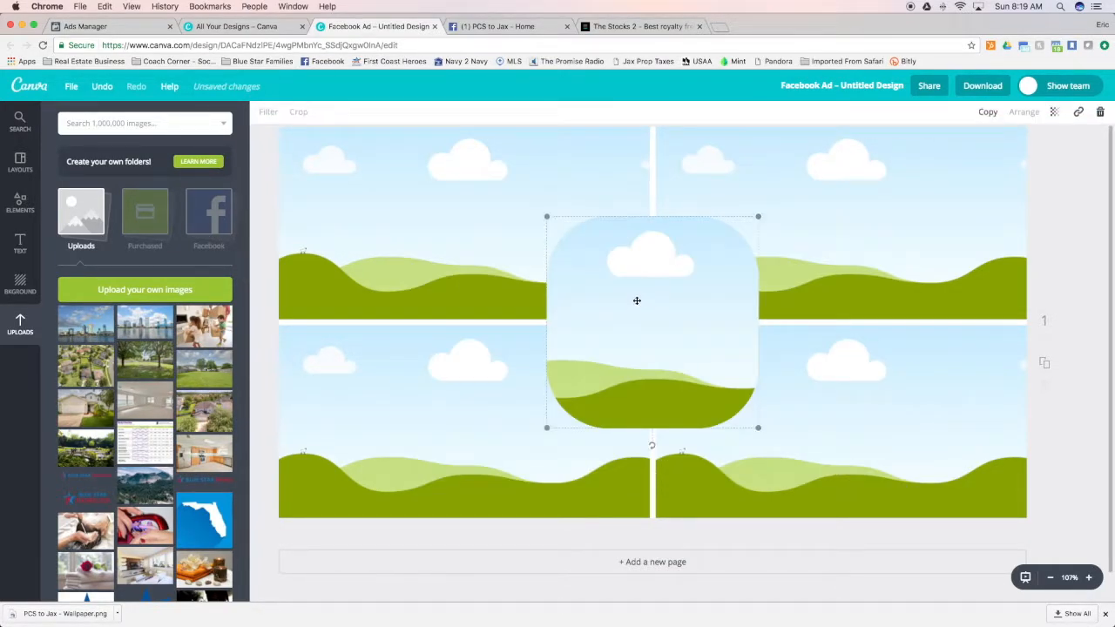
Fill the central frame with the Jacksonville skyline and the four grid cells with the moving family, backyard, empty room and house photos
{"action": "left_click_drag", "start_coordinate": [89, 316], "coordinate": [645, 281]}
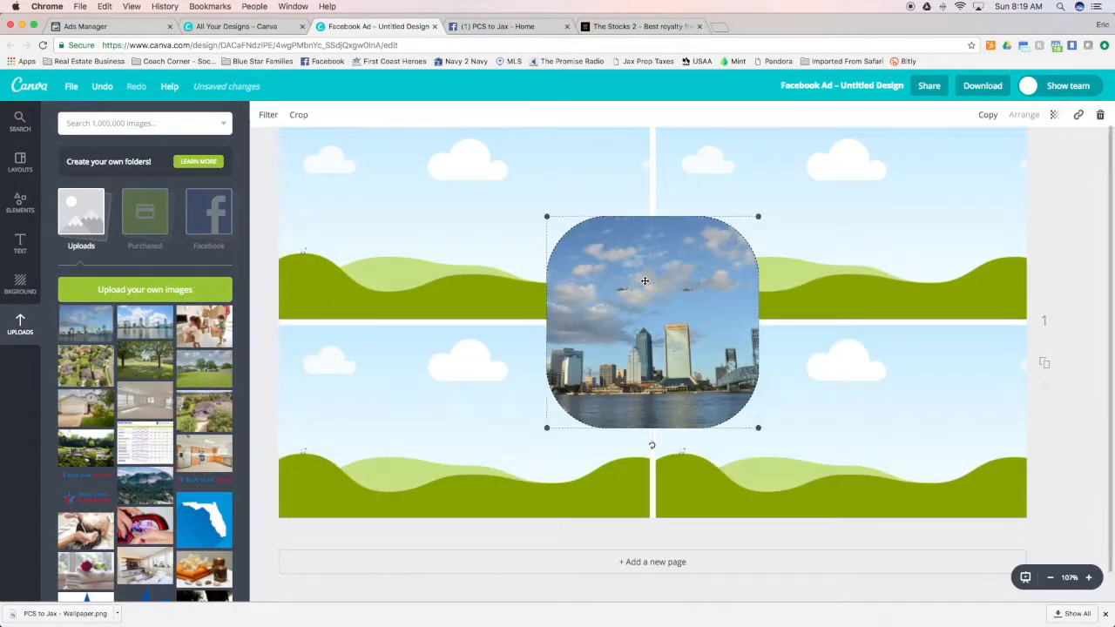
{"action": "left_click_drag", "start_coordinate": [124, 409], "coordinate": [375, 410]}
{"action": "left_click_drag", "start_coordinate": [218, 331], "coordinate": [447, 247]}
{"action": "left_click_drag", "start_coordinate": [144, 364], "coordinate": [841, 227]}
{"action": "left_click_drag", "start_coordinate": [85, 407], "coordinate": [837, 453]}
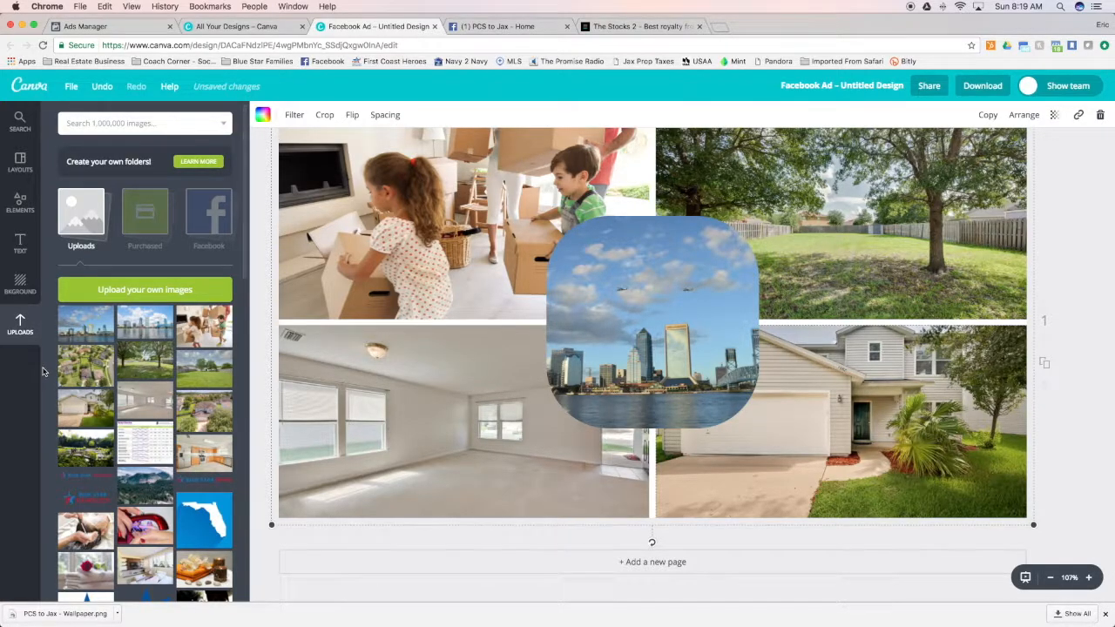
Browse the frame designs and the I ♥ Canva elements for a text graphic that suits the ad
{"action": "left_click", "coordinate": [25, 204]}
{"action": "scroll", "coordinate": [130, 324], "scroll_direction": "down", "scroll_amount": 8}
{"action": "scroll", "coordinate": [130, 324], "scroll_direction": "down", "scroll_amount": 10}
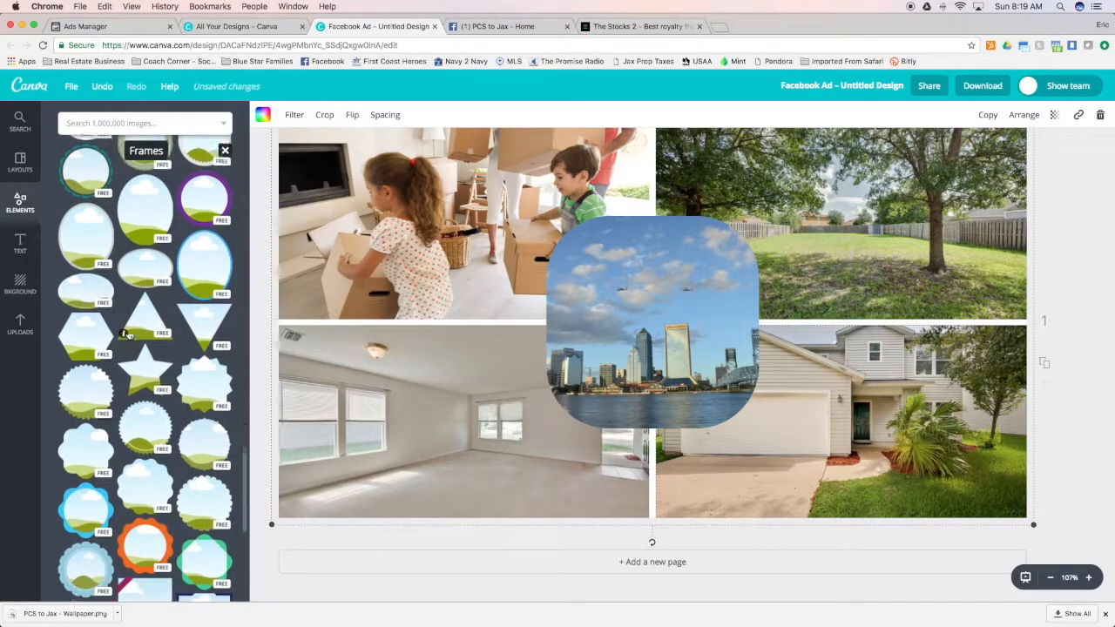
{"action": "scroll", "coordinate": [110, 384], "scroll_direction": "down", "scroll_amount": 3}
{"action": "scroll", "coordinate": [110, 384], "scroll_direction": "up", "scroll_amount": 15}
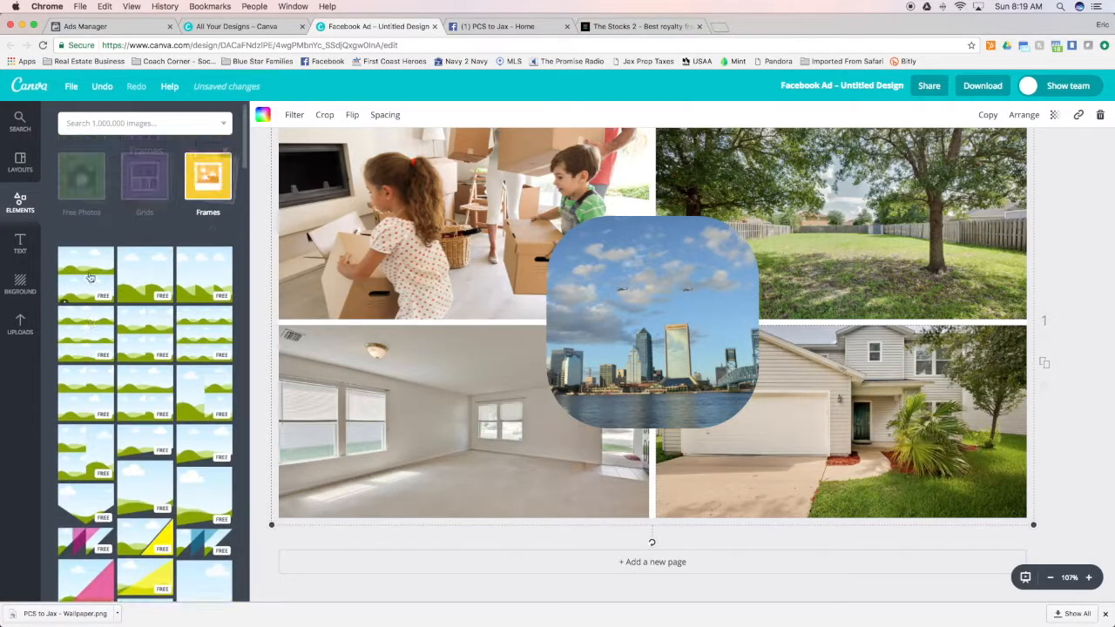
{"action": "left_click", "coordinate": [199, 190]}
{"action": "left_click", "coordinate": [207, 328]}
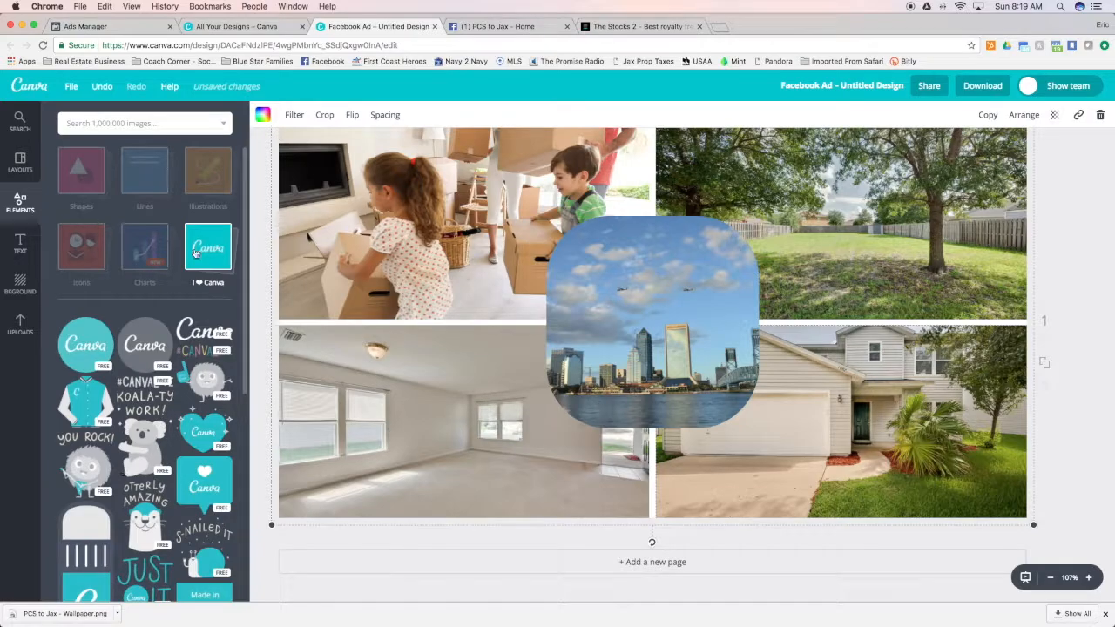
{"action": "scroll", "coordinate": [145, 399], "scroll_direction": "down", "scroll_amount": 3}
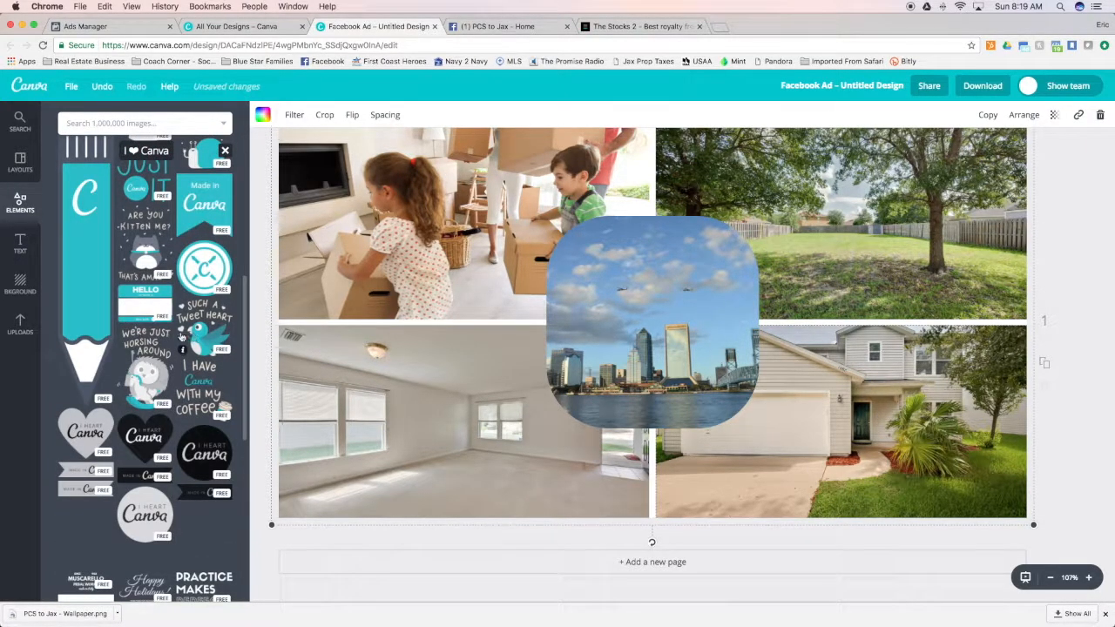
{"action": "scroll", "coordinate": [177, 341], "scroll_direction": "down", "scroll_amount": 3}
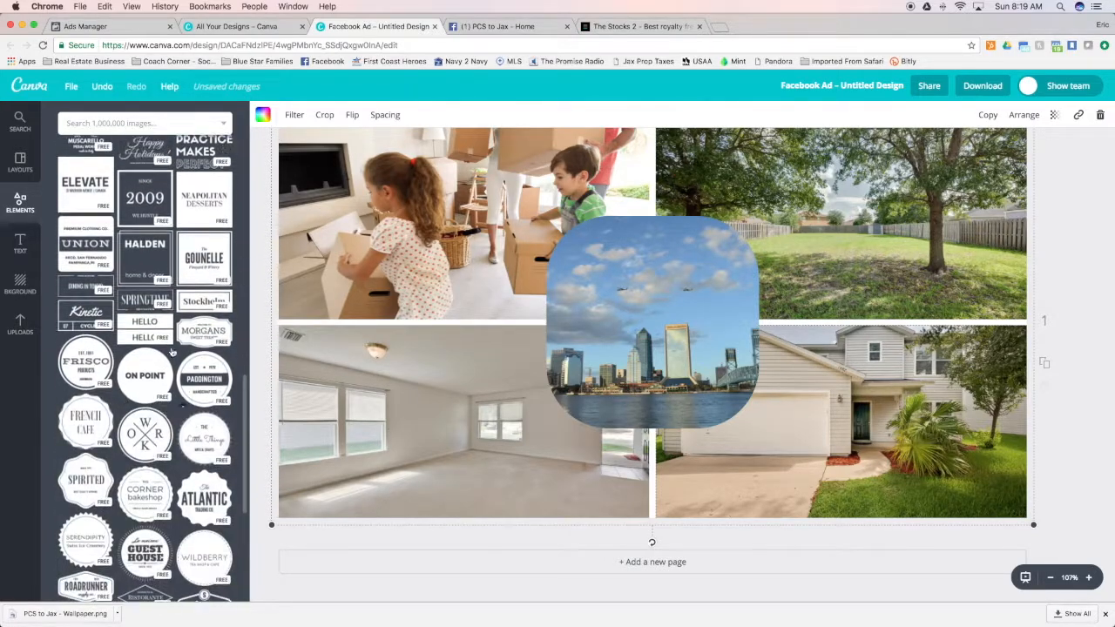
{"action": "scroll", "coordinate": [190, 418], "scroll_direction": "down", "scroll_amount": 10}
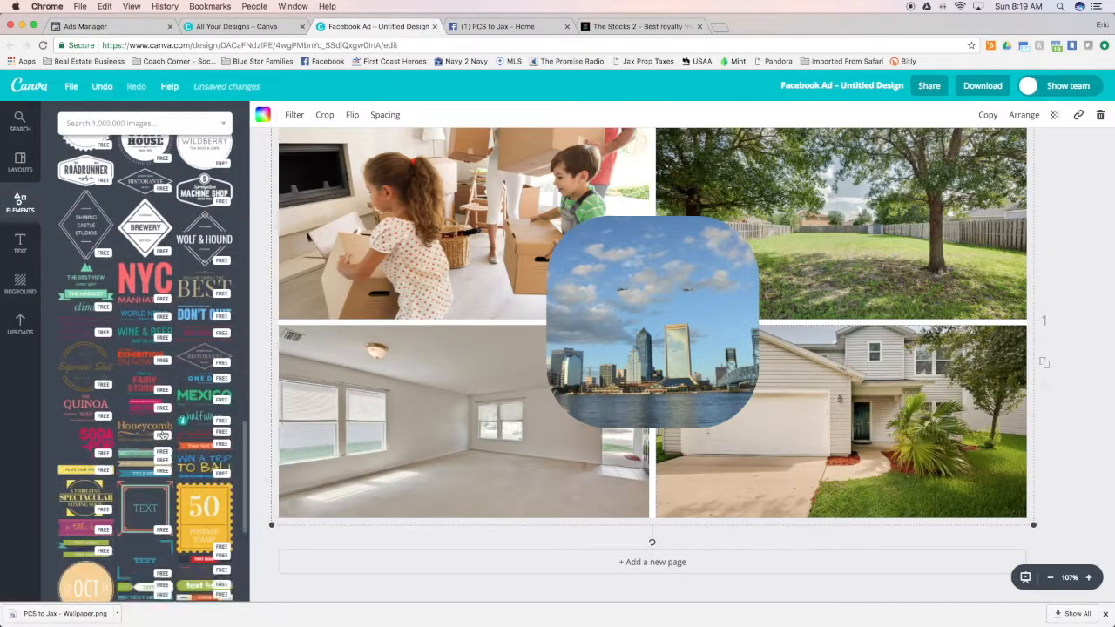
{"action": "scroll", "coordinate": [142, 494], "scroll_direction": "down", "scroll_amount": 3}
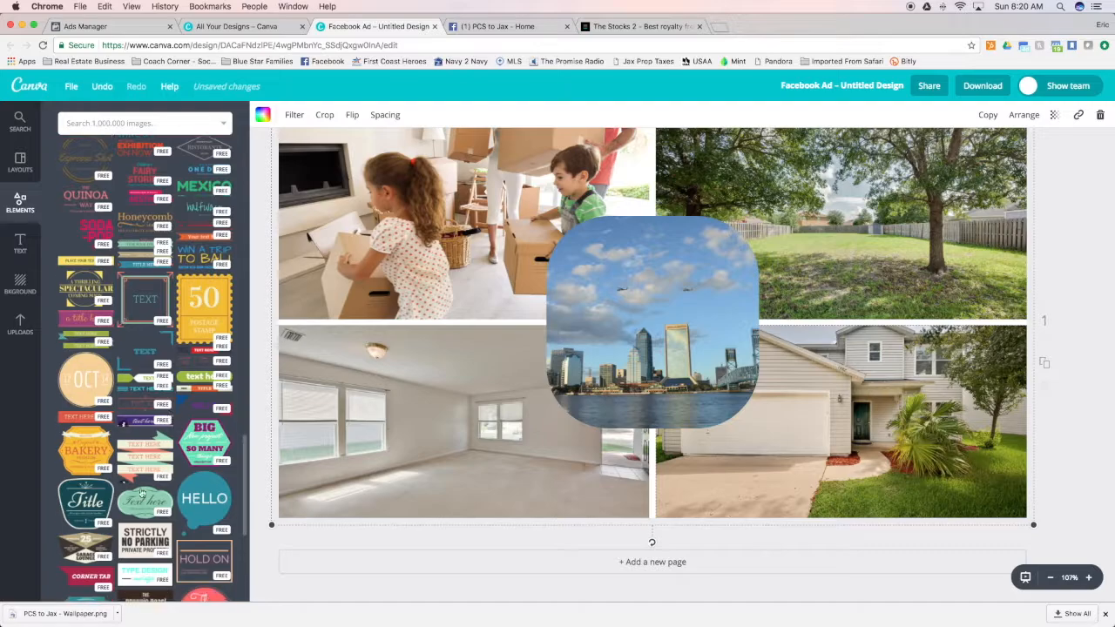
Try a purple script-text banner reading "PCS to JAX" above the skyline frame and delete it
{"action": "left_click_drag", "start_coordinate": [135, 425], "coordinate": [582, 173]}
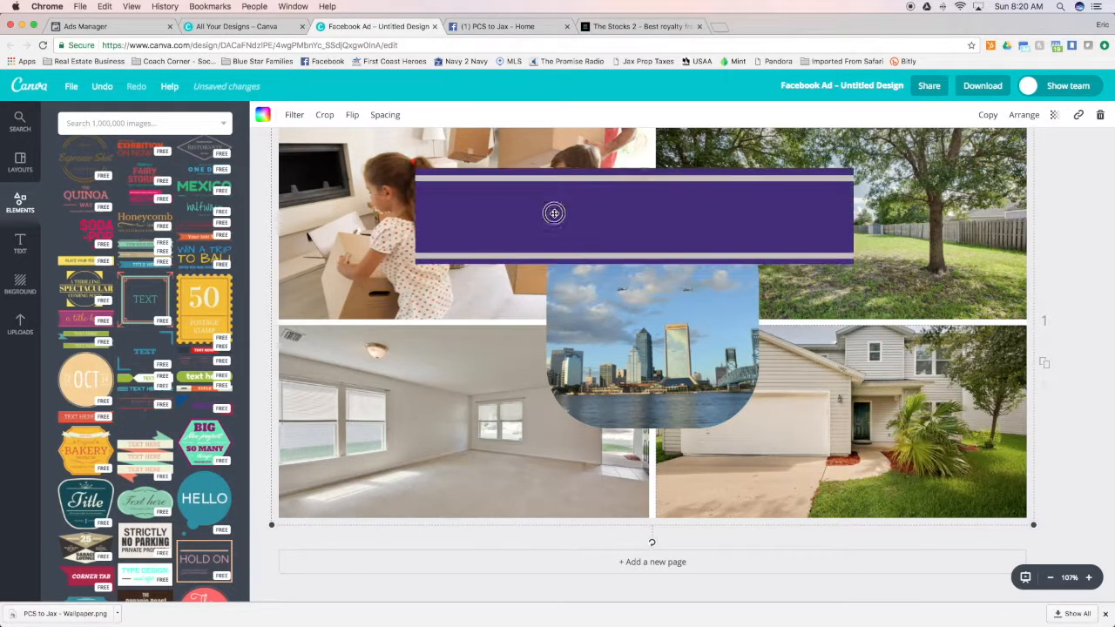
{"action": "double_click", "coordinate": [643, 171]}
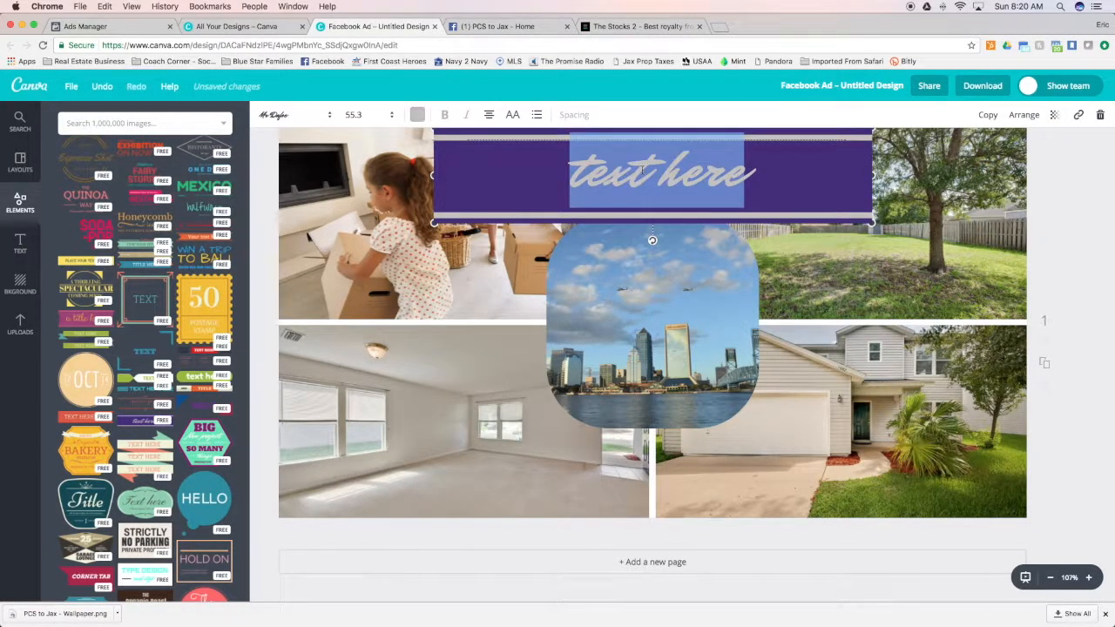
{"action": "type", "text": "PCS to JAX"}
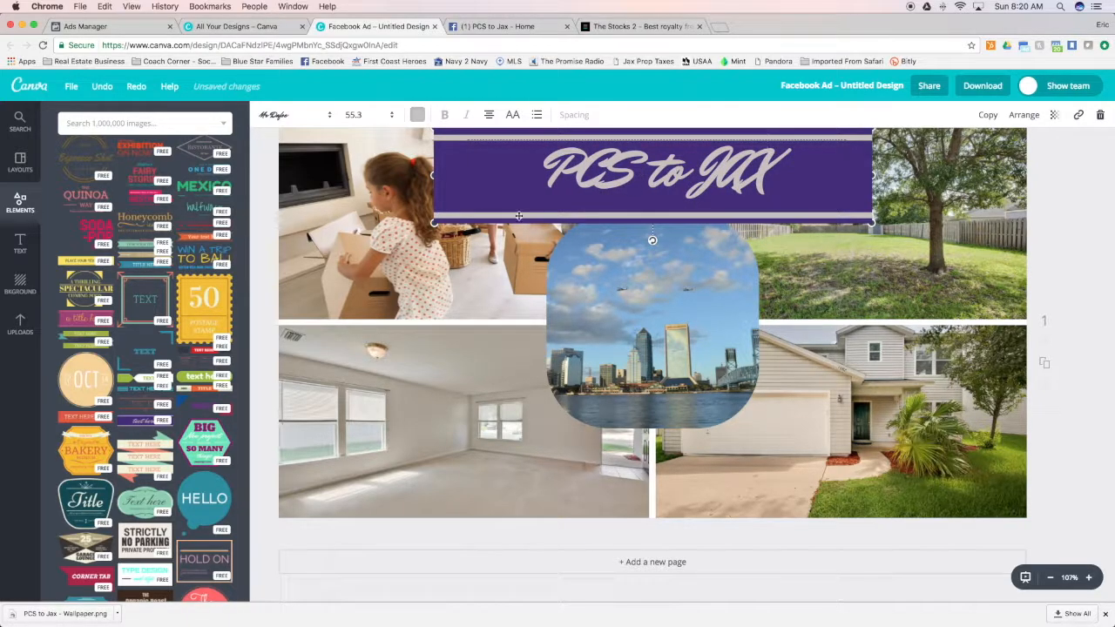
{"action": "left_click", "coordinate": [483, 138]}
{"action": "key", "text": "Delete"}
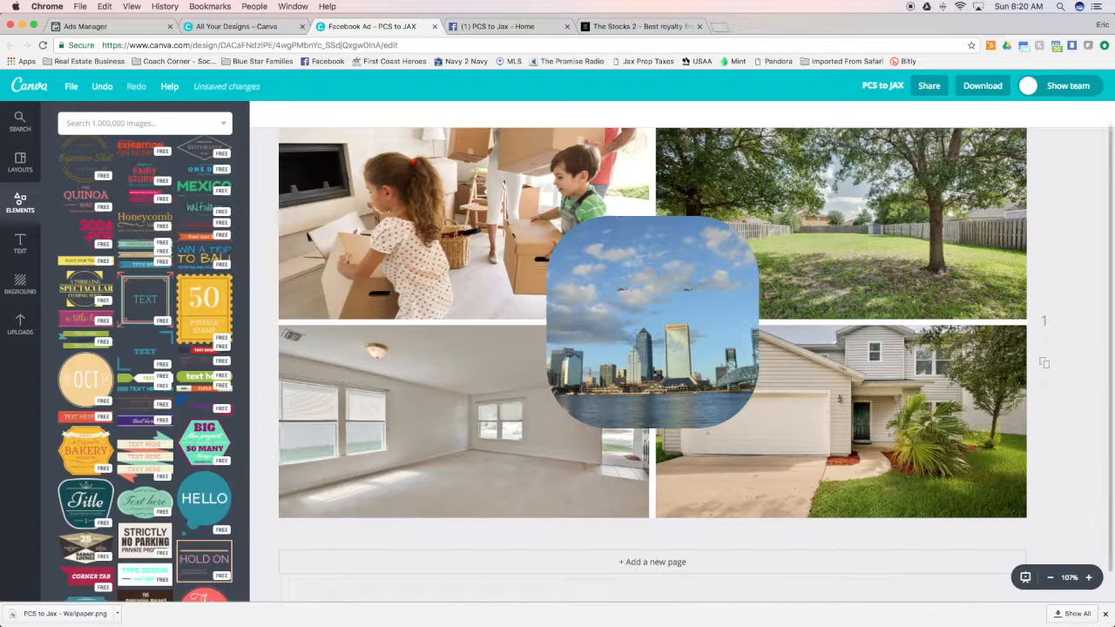
Try the teal HELLO bubble over the backyard photo, clear its text and delete the bubble
{"action": "scroll", "coordinate": [184, 398], "scroll_direction": "down", "scroll_amount": 5}
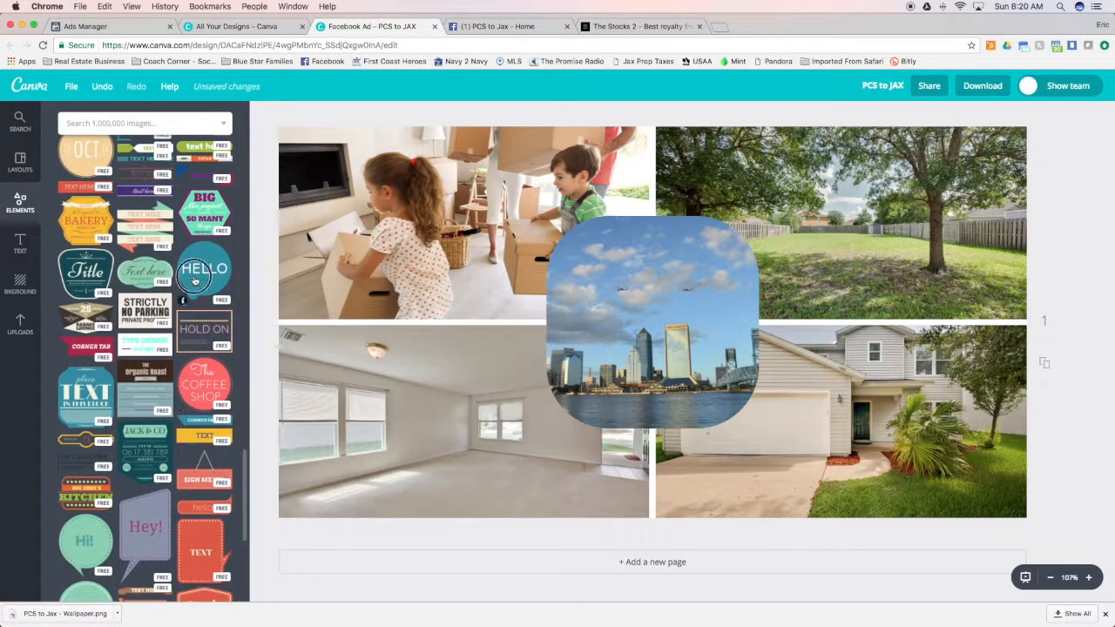
{"action": "left_click_drag", "start_coordinate": [204, 272], "coordinate": [794, 253]}
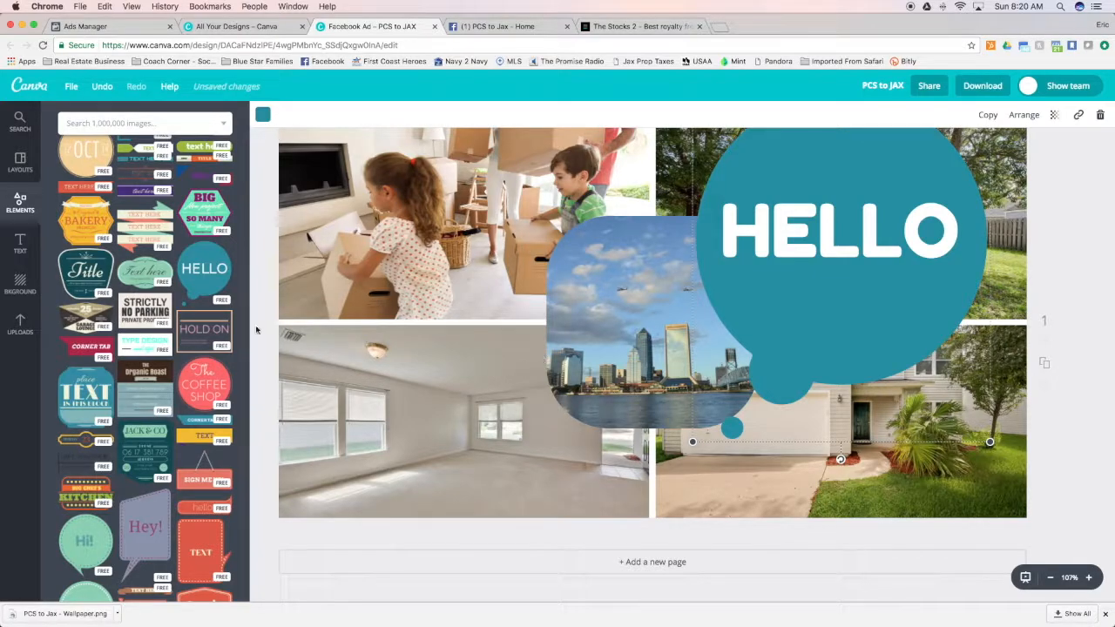
{"action": "double_click", "coordinate": [811, 301]}
{"action": "key", "text": "BackSpace"}
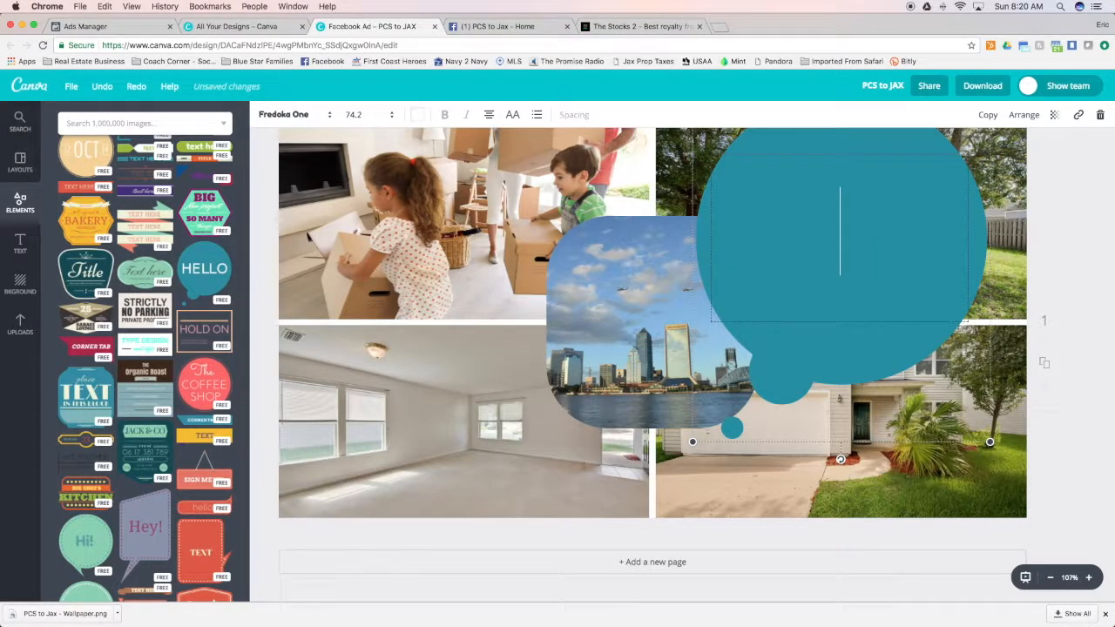
{"action": "left_click", "coordinate": [752, 136]}
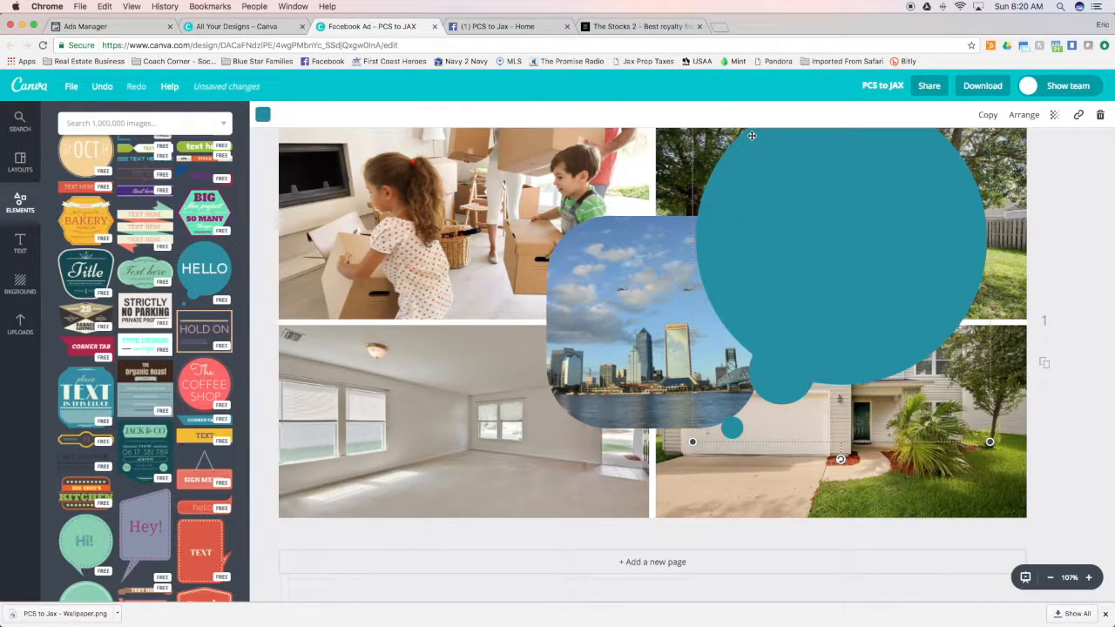
{"action": "key", "text": "BackSpace"}
Delete the four-photo grid and the central skyline frame to empty the ad
{"action": "left_click", "coordinate": [432, 148]}
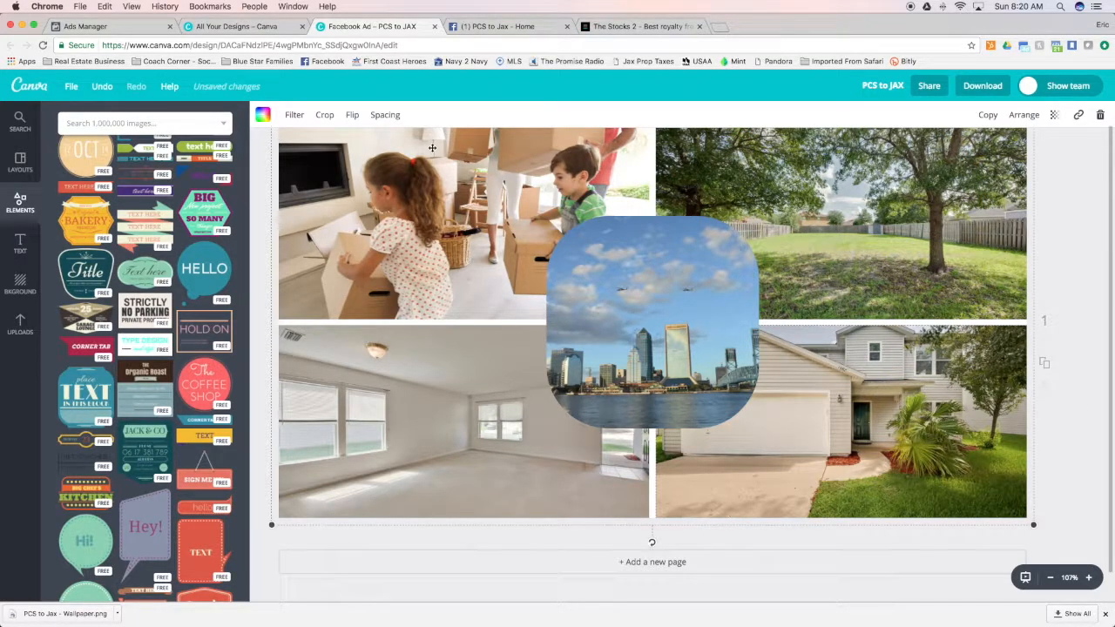
{"action": "key", "text": "BackSpace"}
{"action": "key", "text": "BackSpace"}
{"action": "key", "text": "BackSpace"}
{"action": "key", "text": "BackSpace"}
{"action": "key", "text": "BackSpace"}
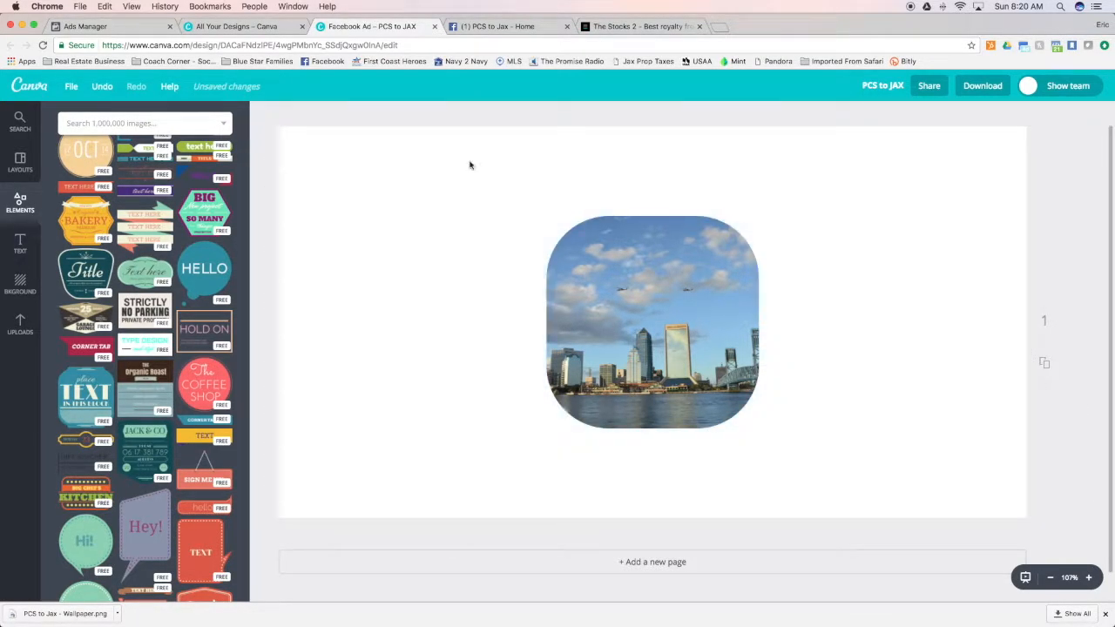
{"action": "left_click", "coordinate": [624, 293]}
{"action": "key", "text": "BackSpace"}
{"action": "key", "text": "BackSpace"}
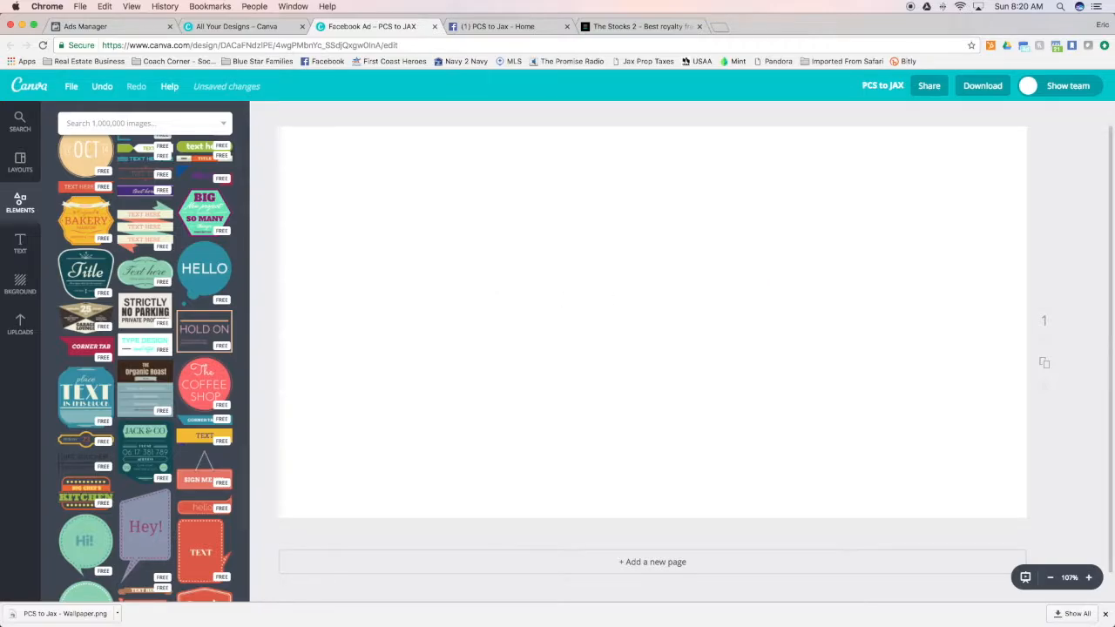
Fill the blank ad with the single-image grid
{"action": "scroll", "coordinate": [158, 219], "scroll_direction": "up", "scroll_amount": 15}
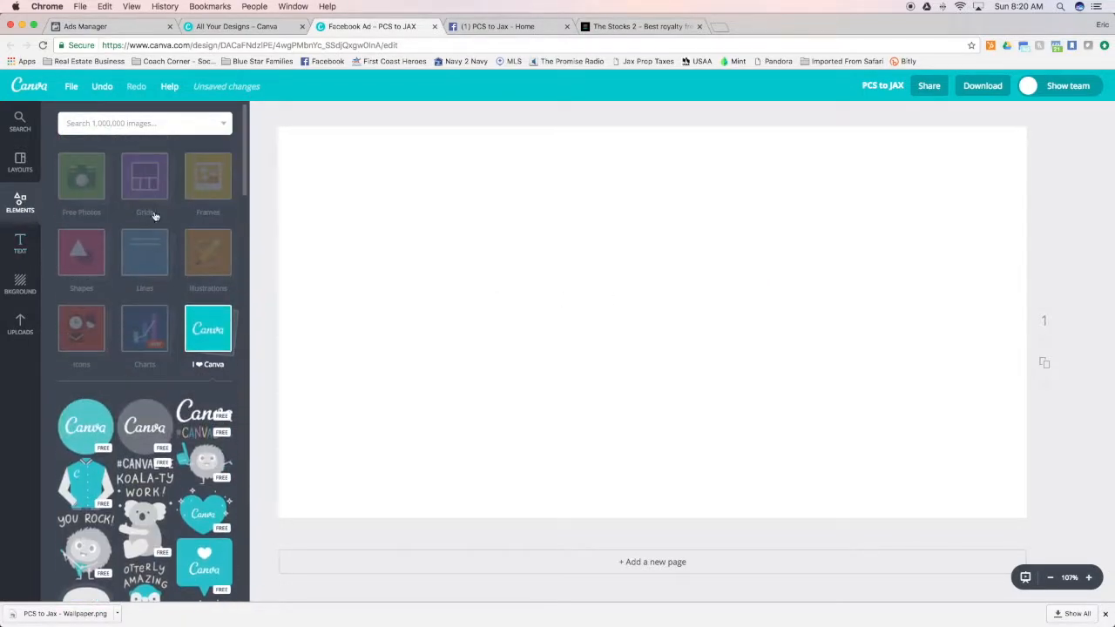
{"action": "left_click", "coordinate": [146, 183]}
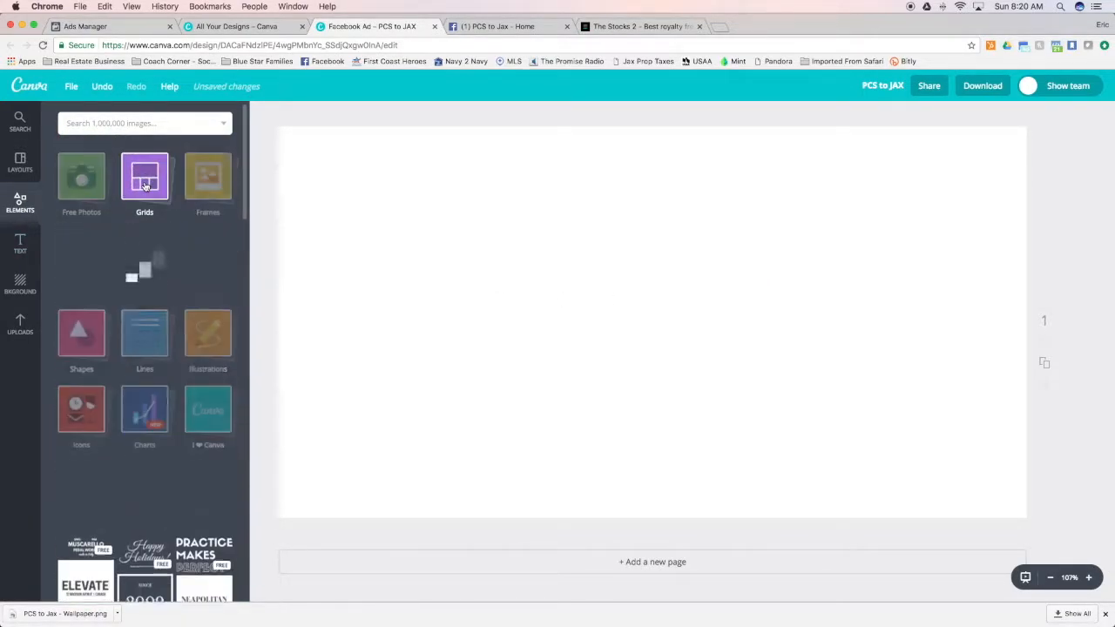
{"action": "left_click", "coordinate": [85, 271]}
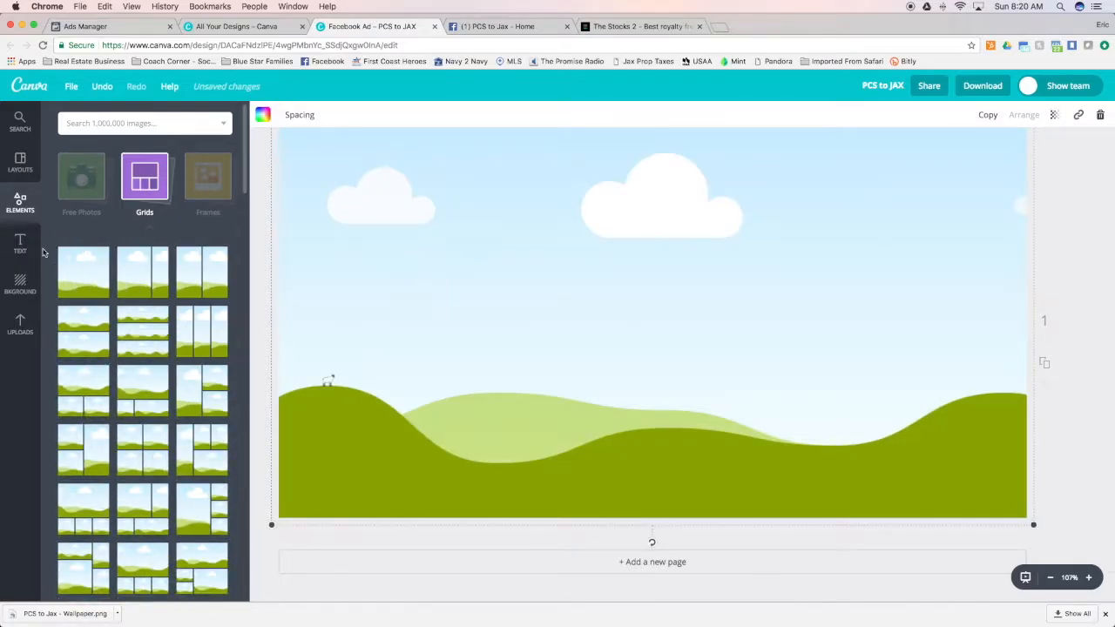
{"action": "left_click", "coordinate": [143, 190]}
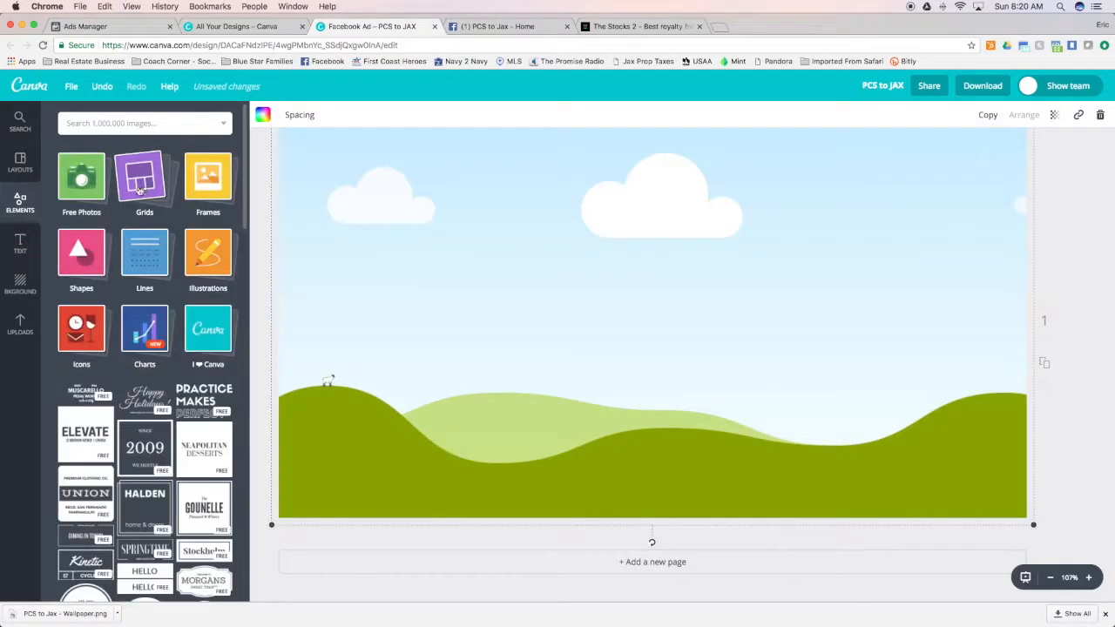
Fill the grid with the uploaded photo of the family carrying boxes and shift it down within the crop to show more of the parents
{"action": "left_click", "coordinate": [19, 325]}
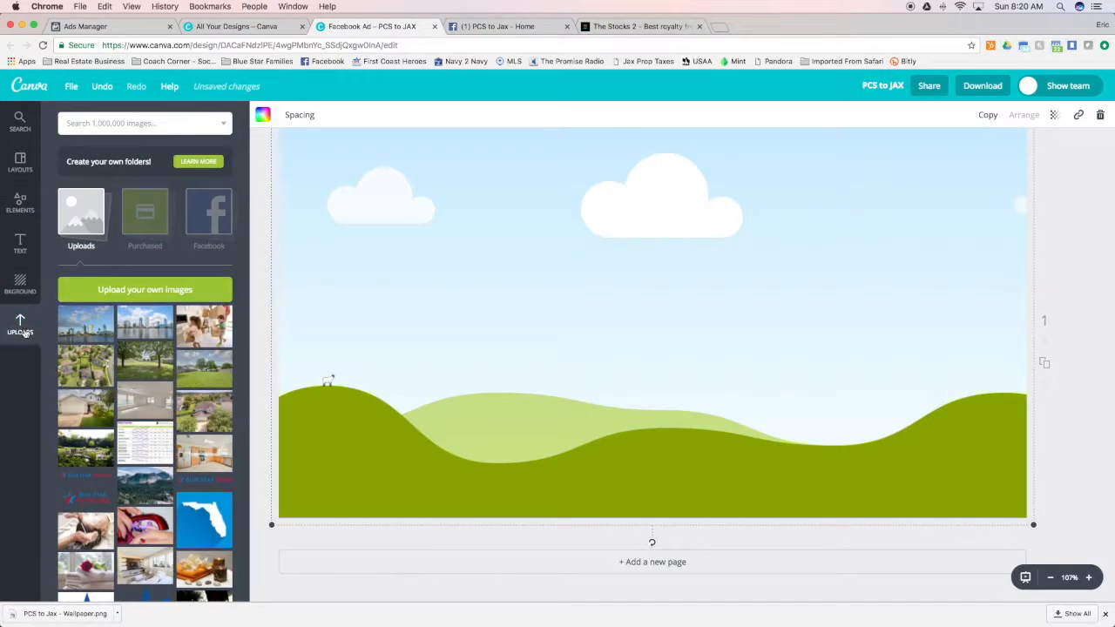
{"action": "left_click", "coordinate": [199, 332]}
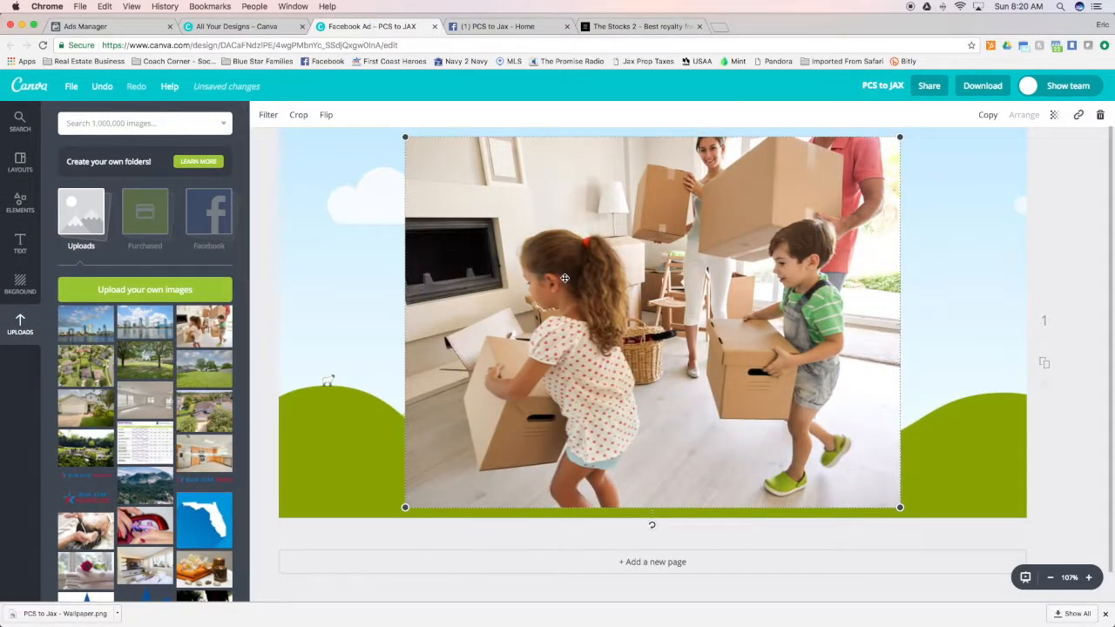
{"action": "key", "text": "Delete"}
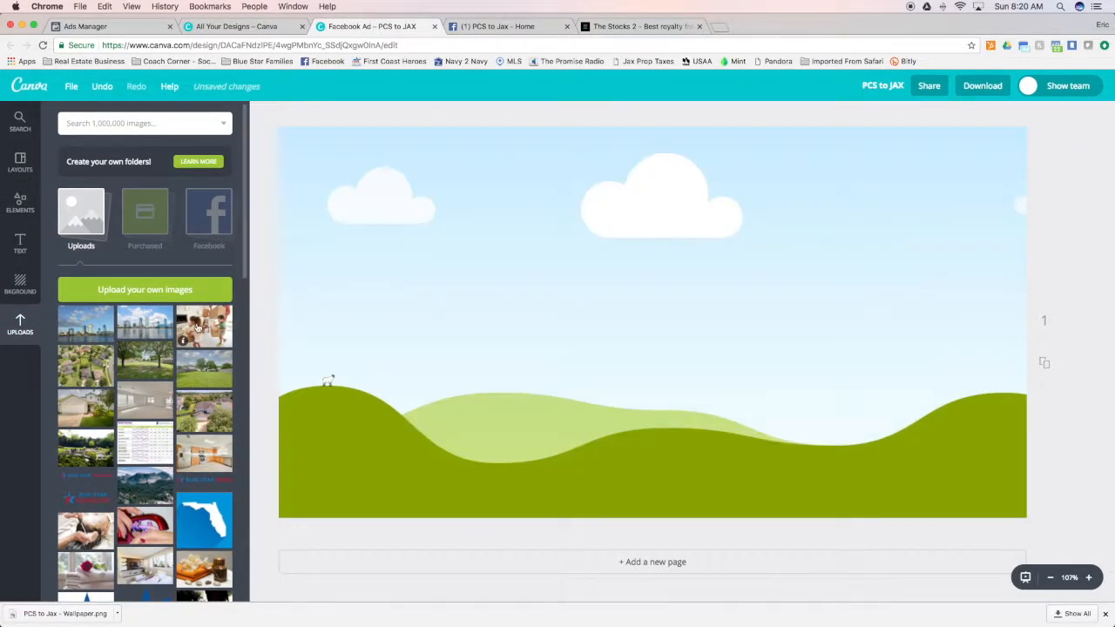
{"action": "left_click", "coordinate": [195, 324]}
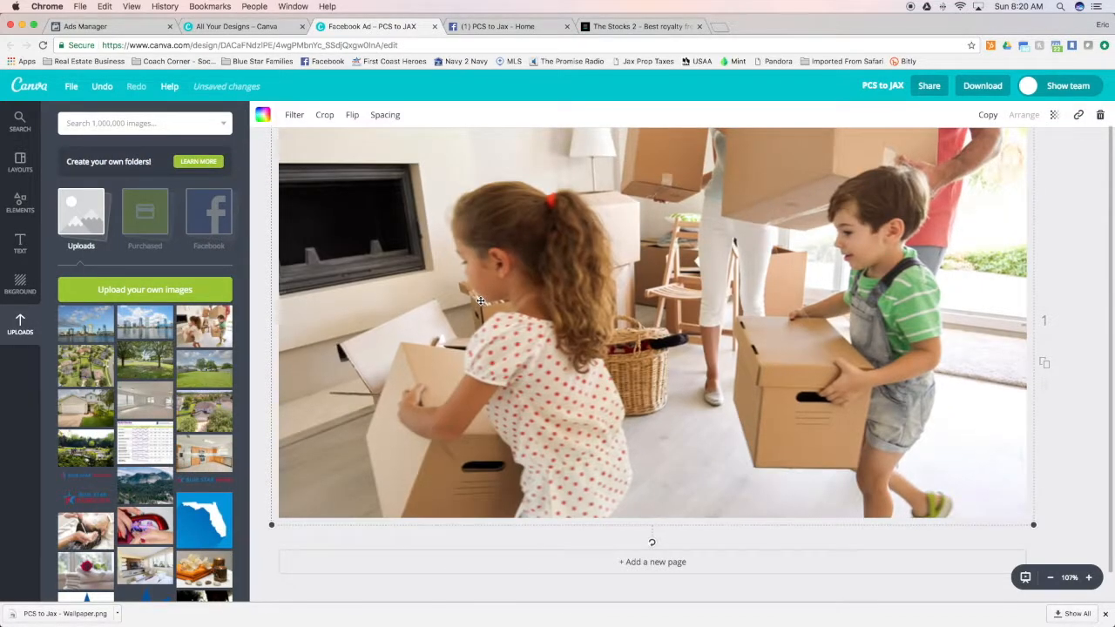
{"action": "double_click", "coordinate": [480, 300]}
{"action": "left_click_drag", "start_coordinate": [480, 301], "coordinate": [483, 417]}
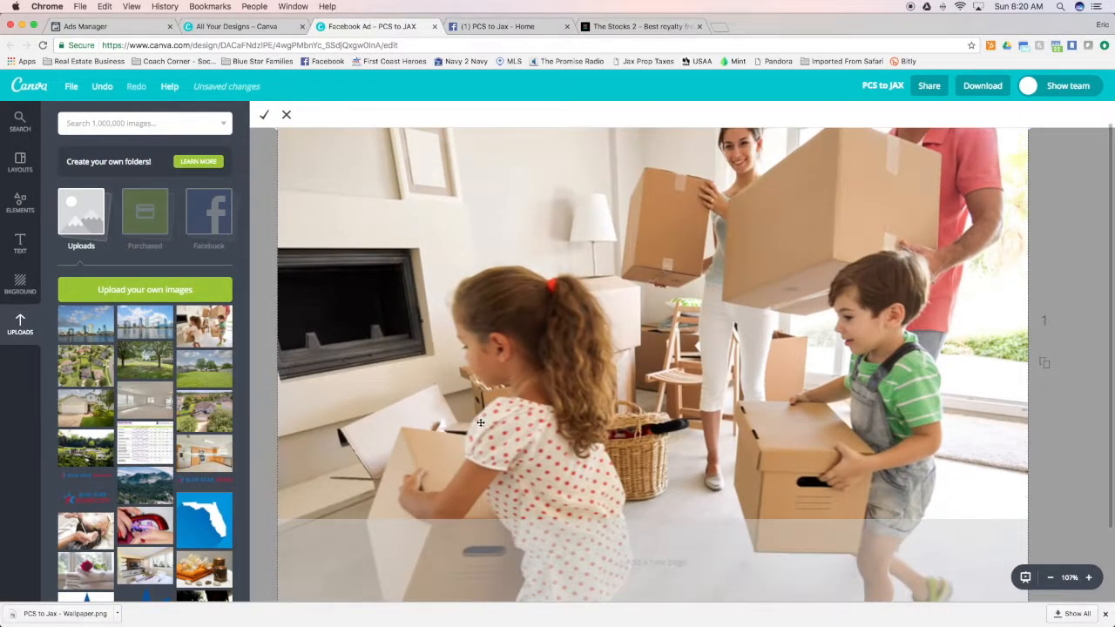
{"action": "left_click", "coordinate": [266, 117]}
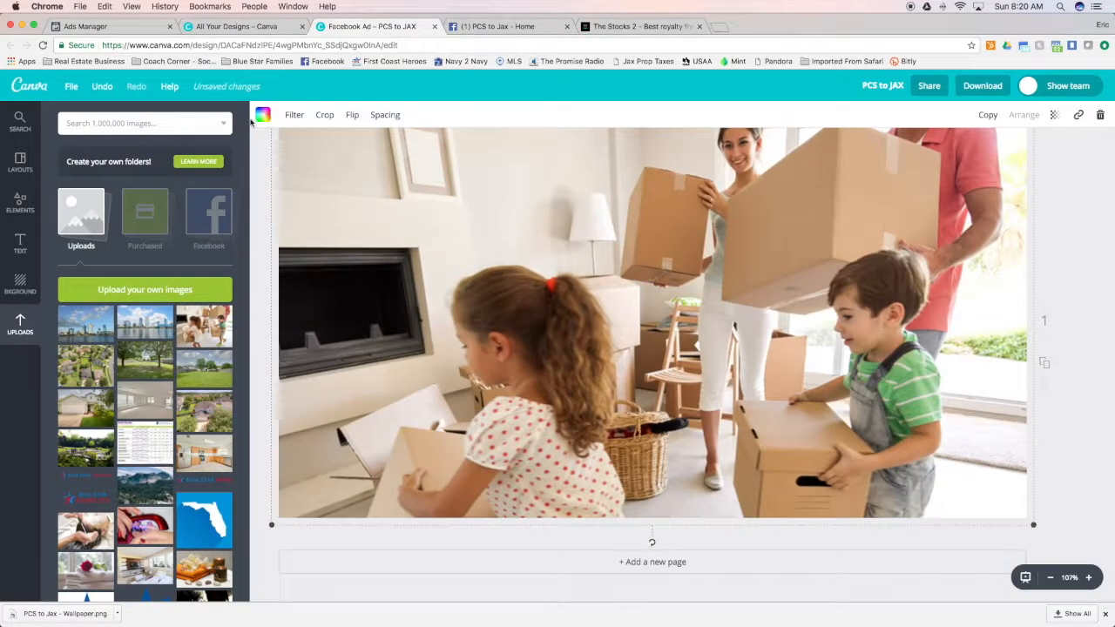
Try the teal HELLO bubble on the family photo, shrink it above the girl's head and delete it
{"action": "left_click", "coordinate": [21, 209]}
{"action": "scroll", "coordinate": [203, 376], "scroll_direction": "down", "scroll_amount": 10}
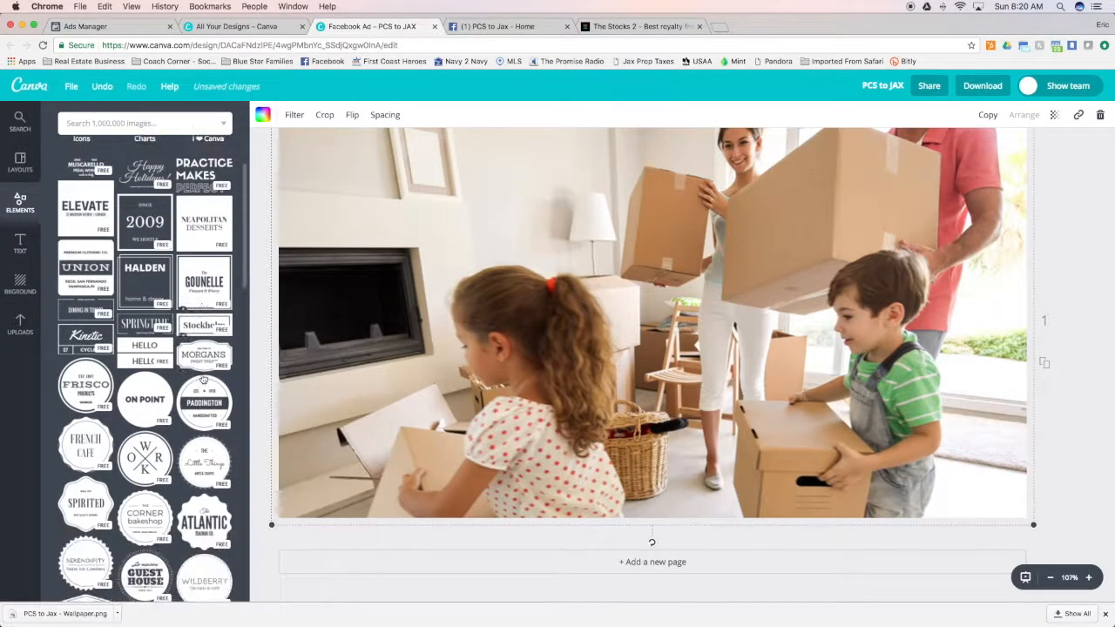
{"action": "scroll", "coordinate": [203, 376], "scroll_direction": "down", "scroll_amount": 10}
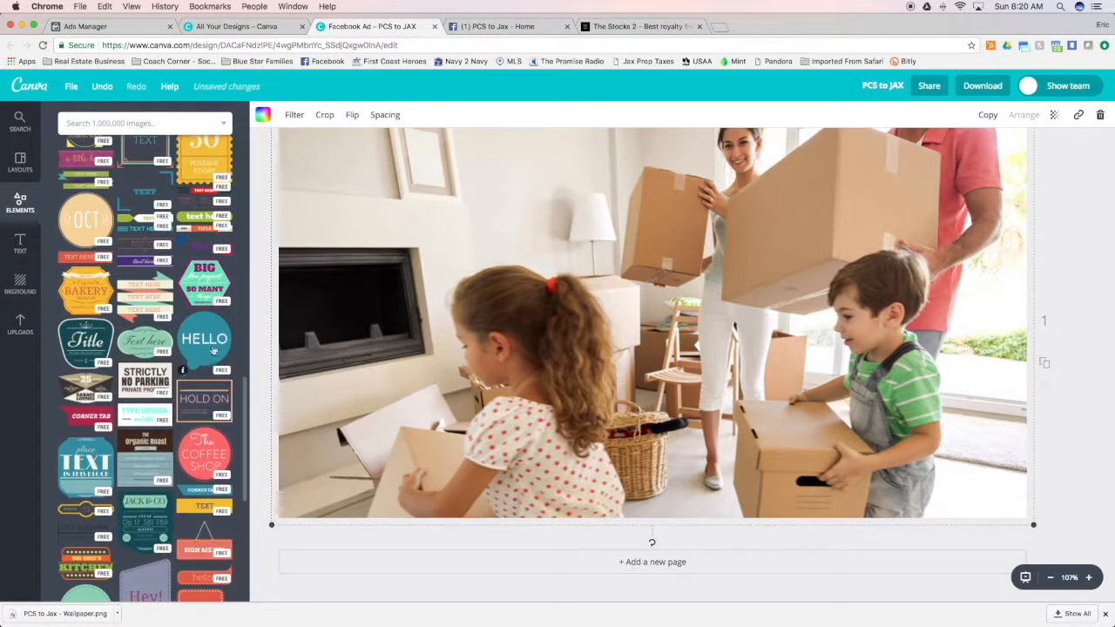
{"action": "left_click_drag", "start_coordinate": [209, 337], "coordinate": [682, 205]}
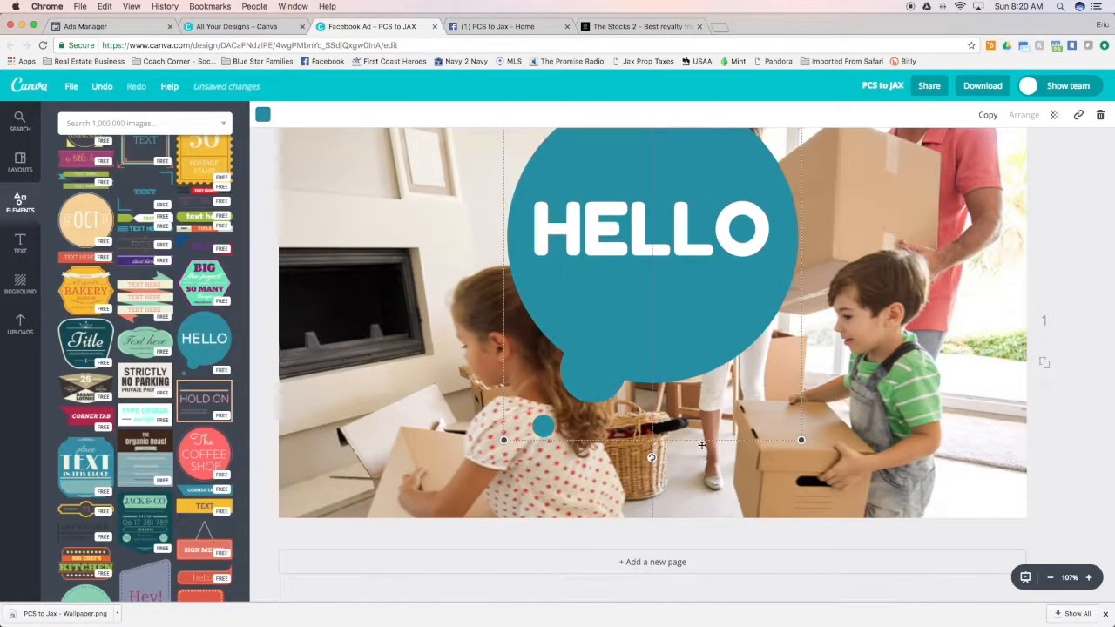
{"action": "left_click_drag", "start_coordinate": [800, 441], "coordinate": [506, 308]}
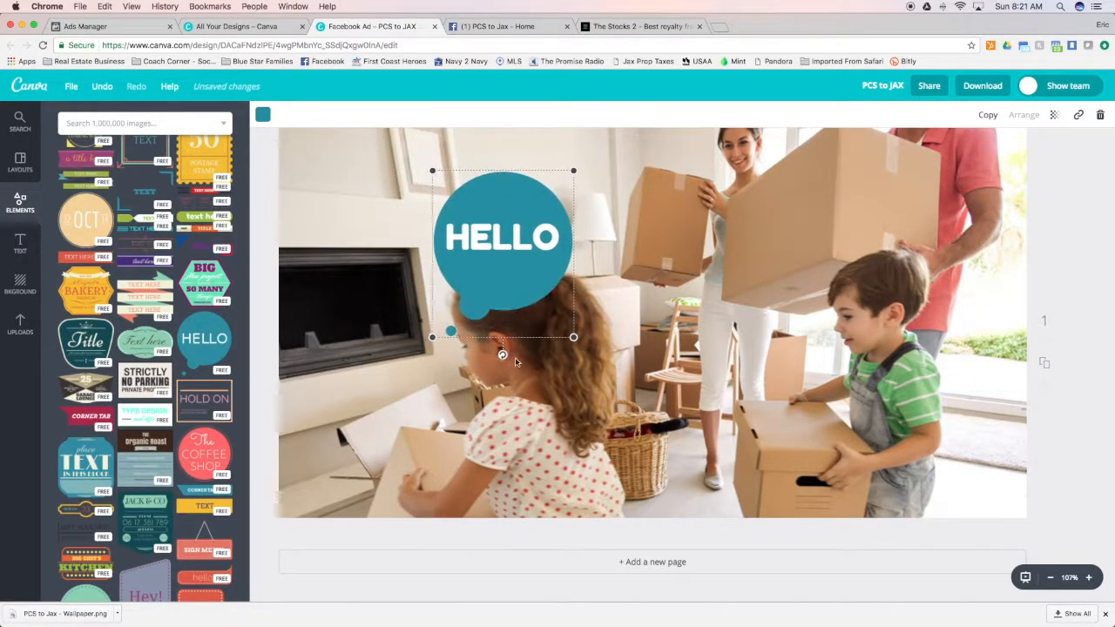
{"action": "left_click_drag", "start_coordinate": [502, 354], "coordinate": [653, 315]}
{"action": "key", "text": "Delete"}
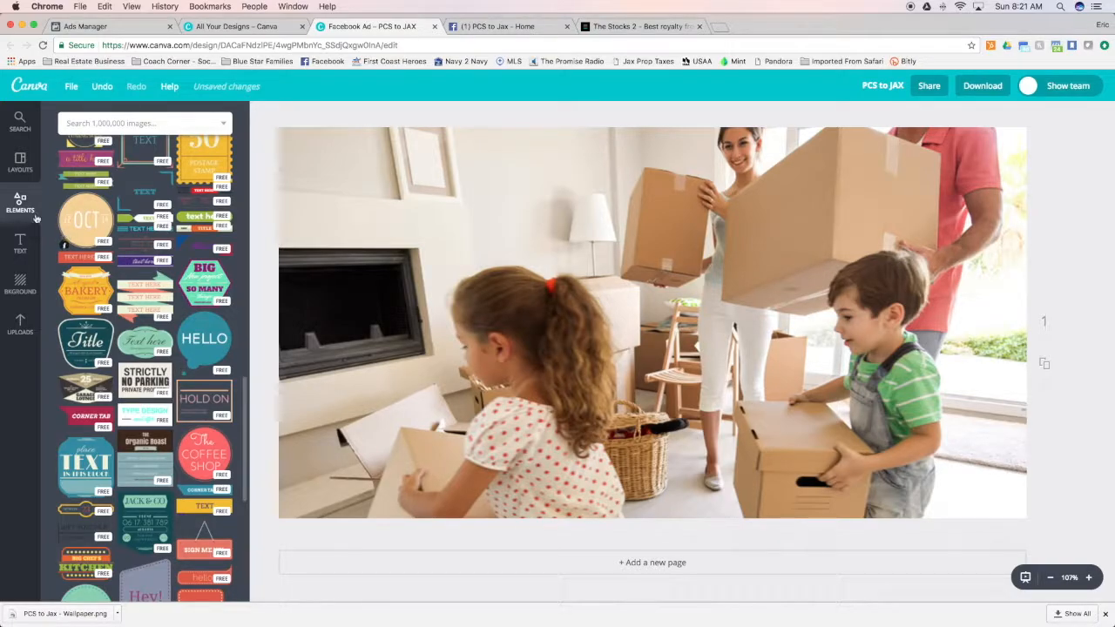
Add a white square shape and resize it into a full-width band along the bottom edge of the family photo
{"action": "scroll", "coordinate": [65, 244], "scroll_direction": "up", "scroll_amount": 10}
{"action": "left_click", "coordinate": [85, 266]}
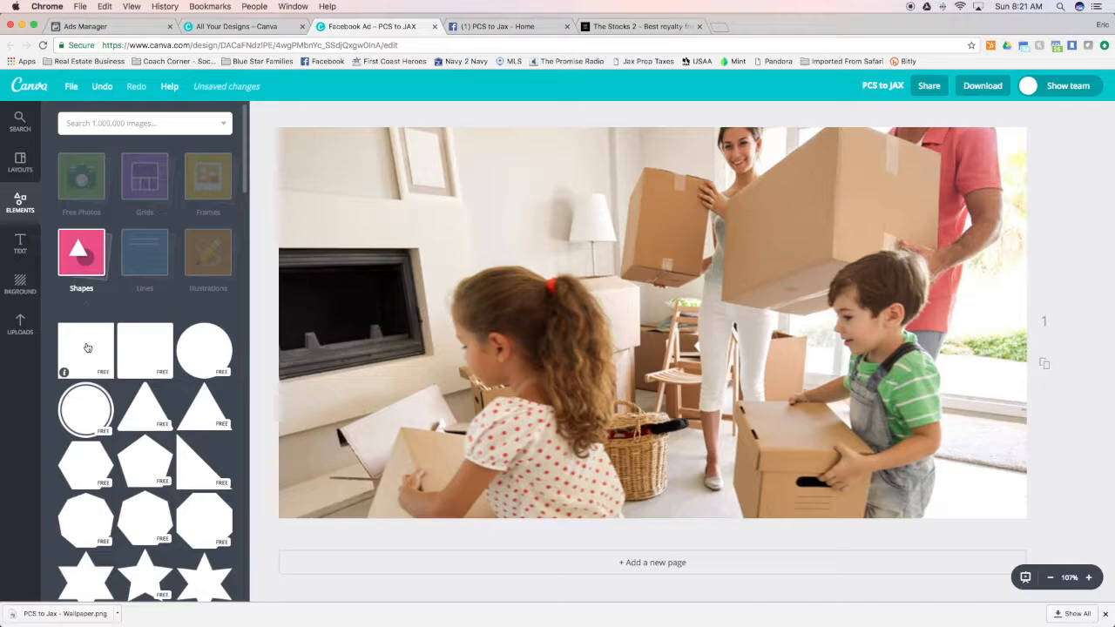
{"action": "left_click_drag", "start_coordinate": [80, 349], "coordinate": [491, 267]}
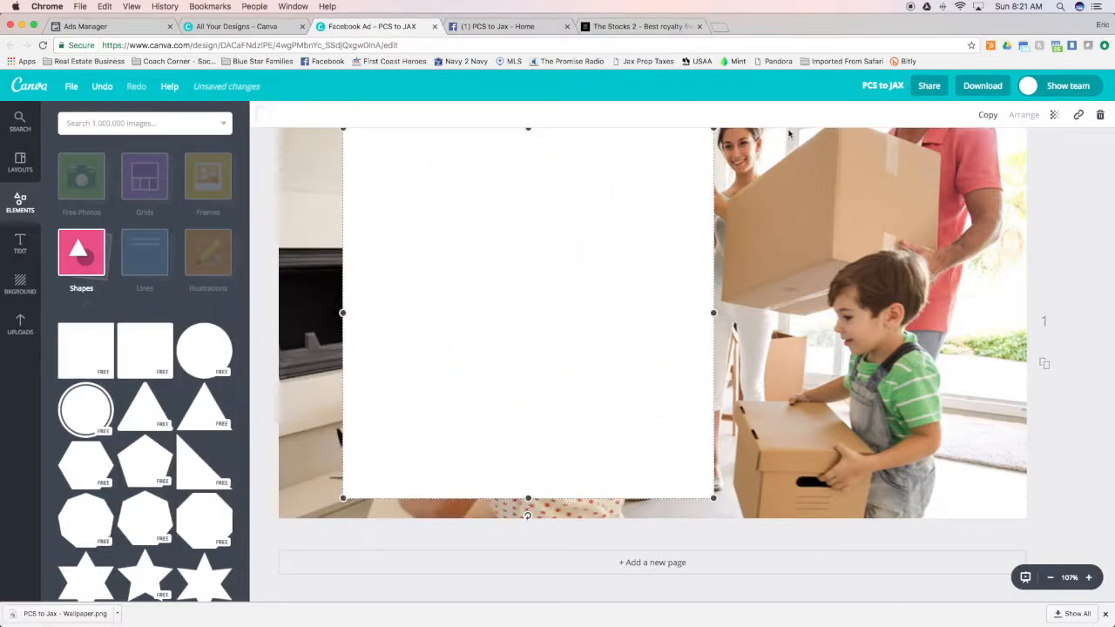
{"action": "left_click_drag", "start_coordinate": [713, 129], "coordinate": [487, 354]}
{"action": "scroll", "coordinate": [482, 358], "scroll_direction": "down", "scroll_amount": 1}
{"action": "left_click_drag", "start_coordinate": [415, 468], "coordinate": [415, 409]}
{"action": "scroll", "coordinate": [548, 430], "scroll_direction": "up", "scroll_amount": 1}
{"action": "left_click_drag", "start_coordinate": [450, 443], "coordinate": [386, 212]}
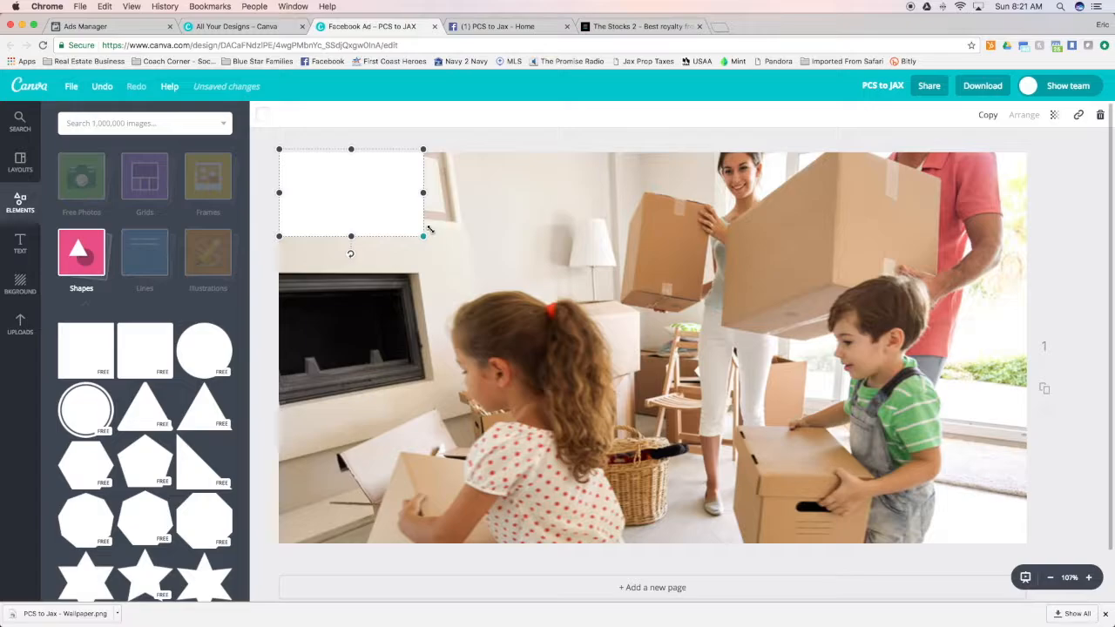
{"action": "left_click_drag", "start_coordinate": [420, 192], "coordinate": [1029, 175]}
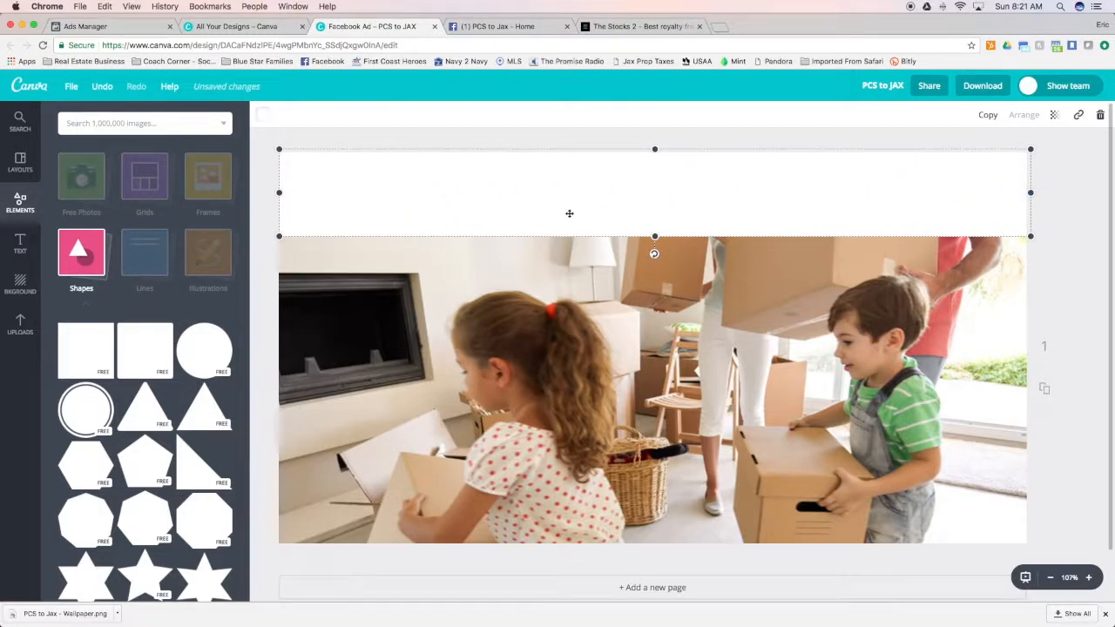
{"action": "left_click_drag", "start_coordinate": [615, 202], "coordinate": [611, 496]}
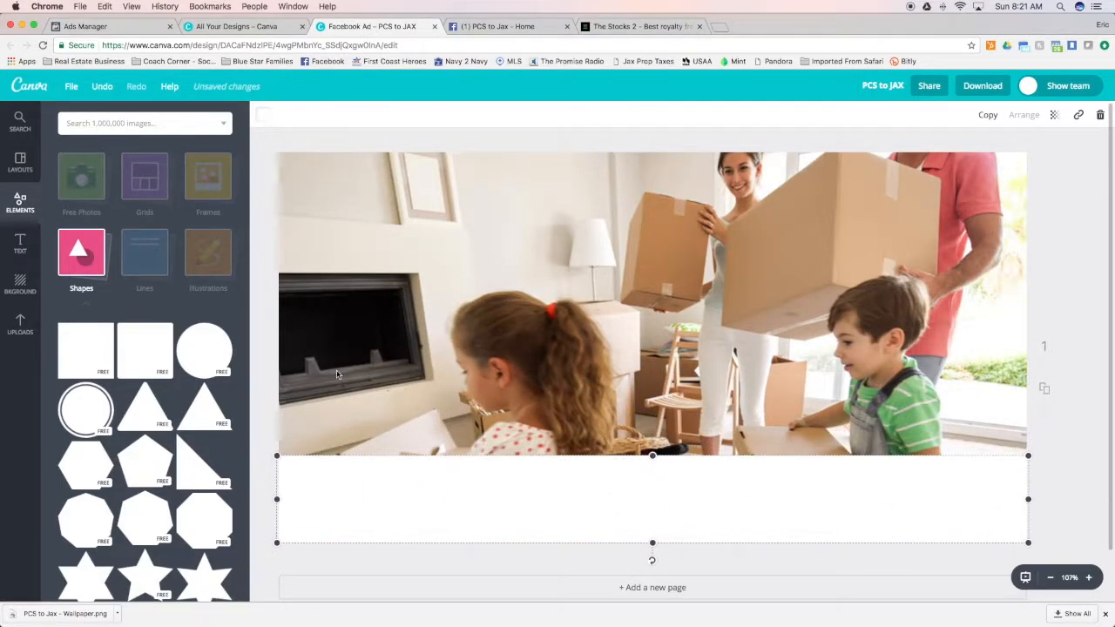
Add a heading on the white band reading "PCS to JAX"
{"action": "left_click", "coordinate": [20, 243]}
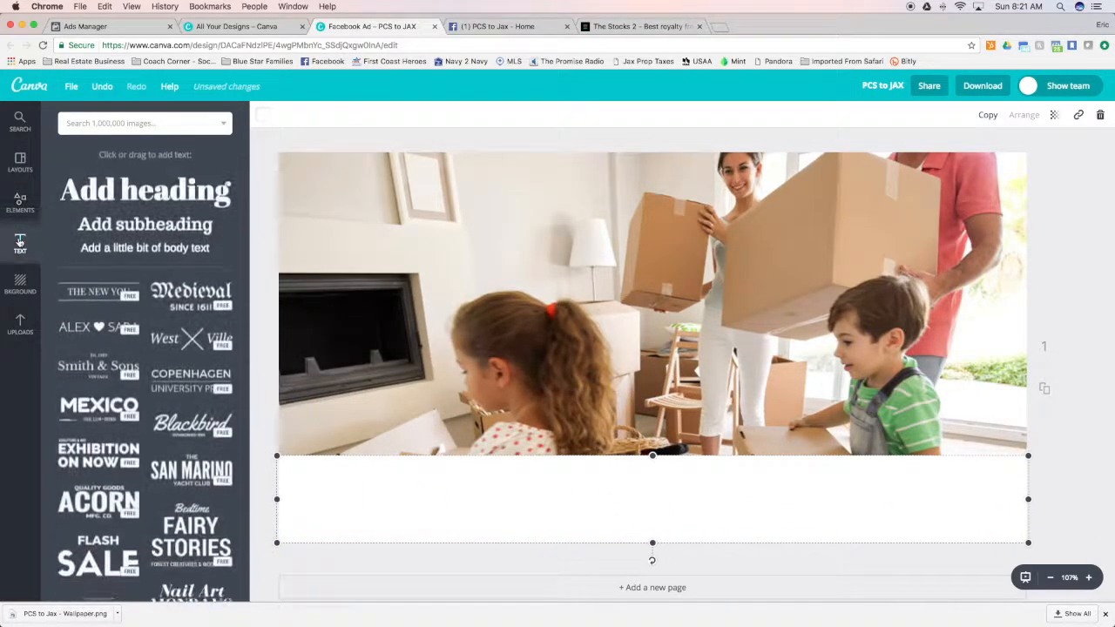
{"action": "mouse_move", "coordinate": [135, 222]}
{"action": "left_mouse_down"}
{"action": "mouse_move", "coordinate": [528, 500]}
{"action": "mouse_move", "coordinate": [124, 272]}
{"action": "mouse_move", "coordinate": [128, 235]}
{"action": "left_mouse_up"}
{"action": "left_click_drag", "start_coordinate": [145, 186], "coordinate": [591, 488]}
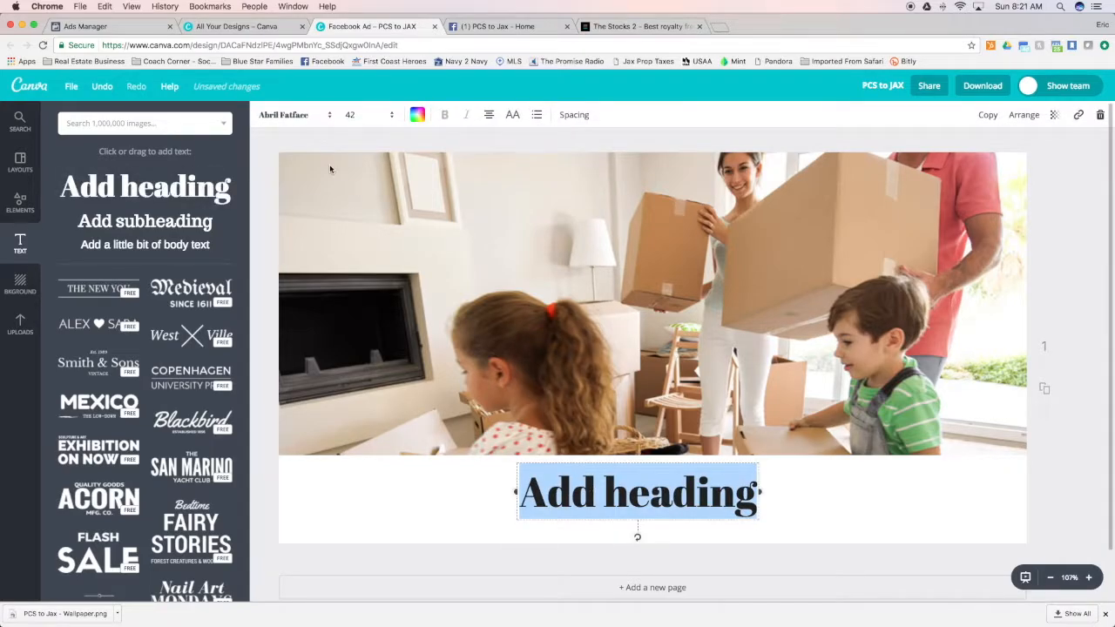
{"action": "type", "text": "PCS "}
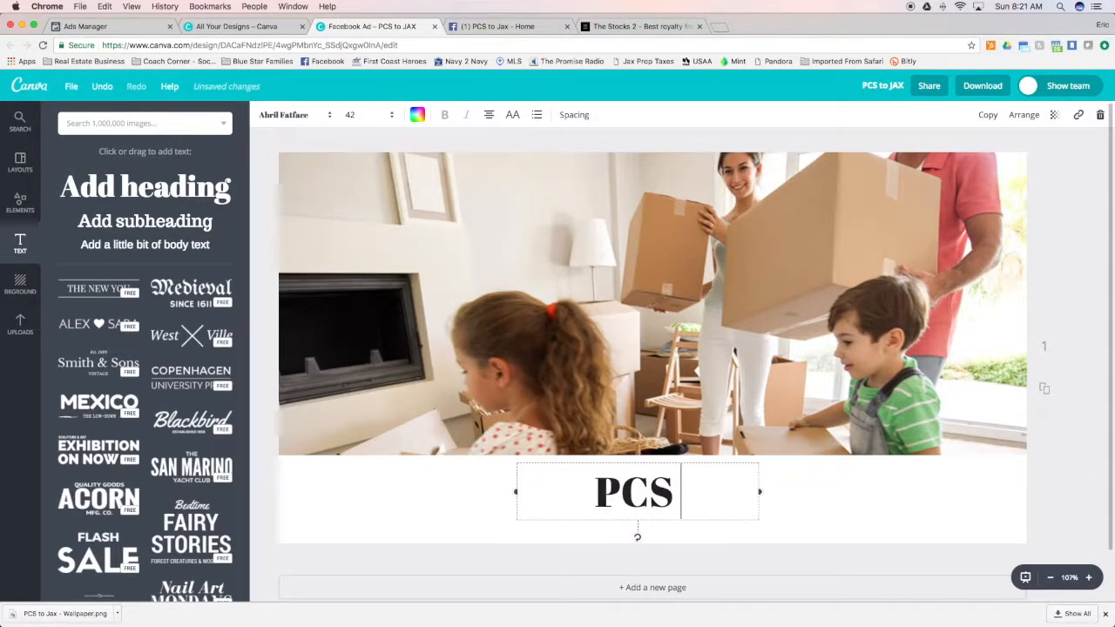
{"action": "type", "text": "to JAX"}
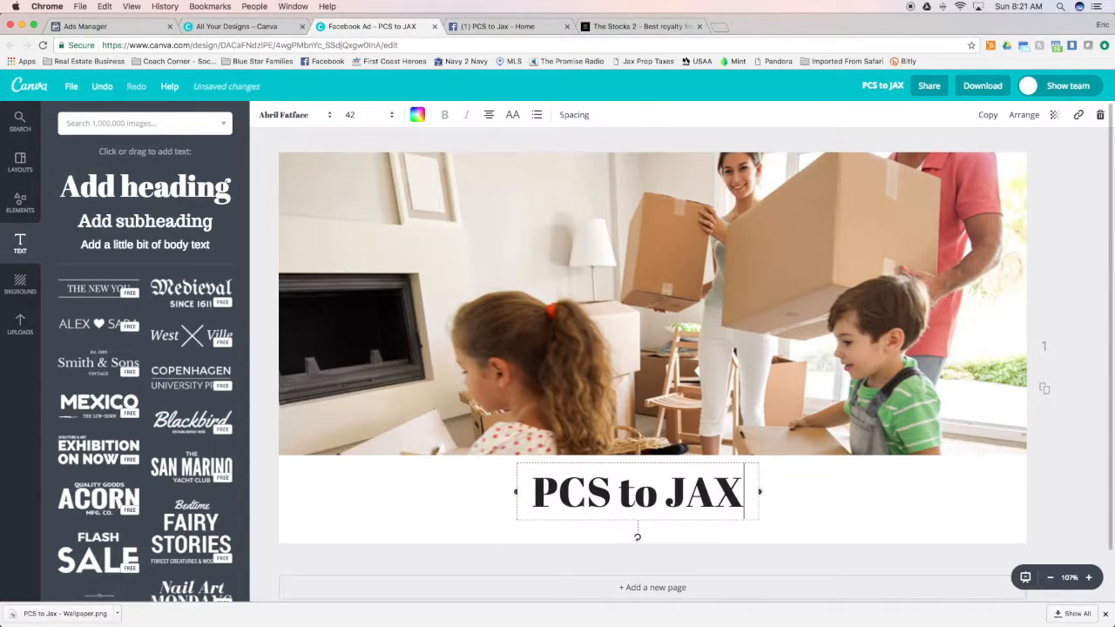
Reword the heading as "PCSing To Jacksonville, FL"
{"action": "key", "text": "BackSpace"}
{"action": "key", "text": "BackSpace"}
{"action": "key", "text": "BackSpace"}
{"action": "key", "text": "BackSpace"}
{"action": "key", "text": "BackSpace"}
{"action": "key", "text": "BackSpace"}
{"action": "key", "text": "BackSpace"}
{"action": "type", "text": "ug"}
{"action": "key", "text": "BackSpace"}
{"action": "key", "text": "BackSpace"}
{"action": "key", "text": "BackSpace"}
{"action": "type", "text": "in"}
{"action": "key", "text": "BackSpace"}
{"action": "key", "text": "BackSpace"}
{"action": "type", "text": "S"}
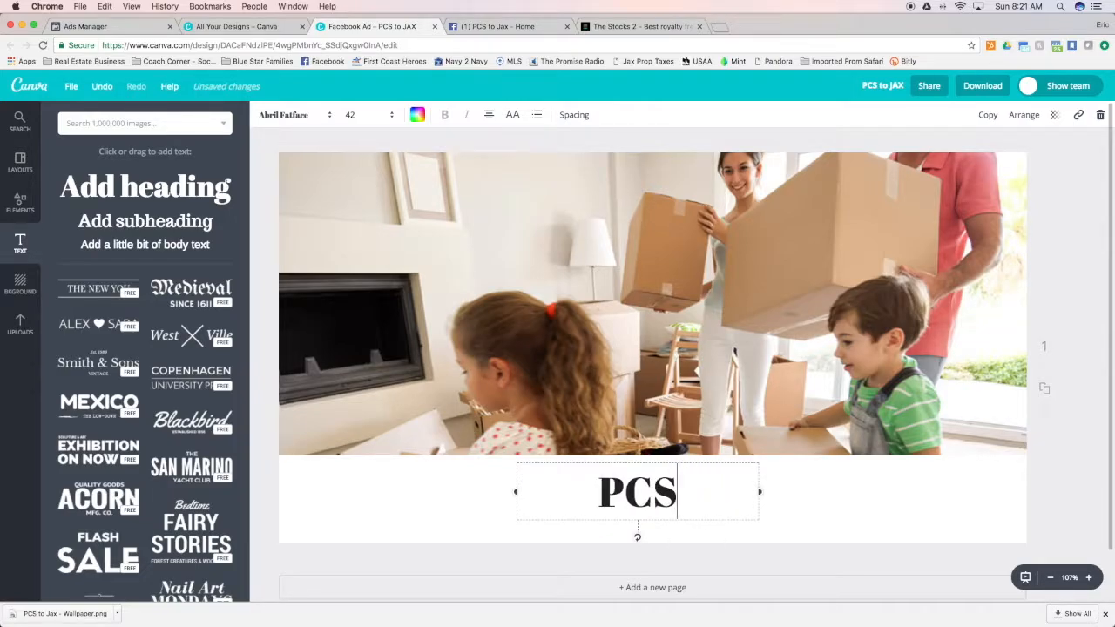
{"action": "type", "text": "ing To "}
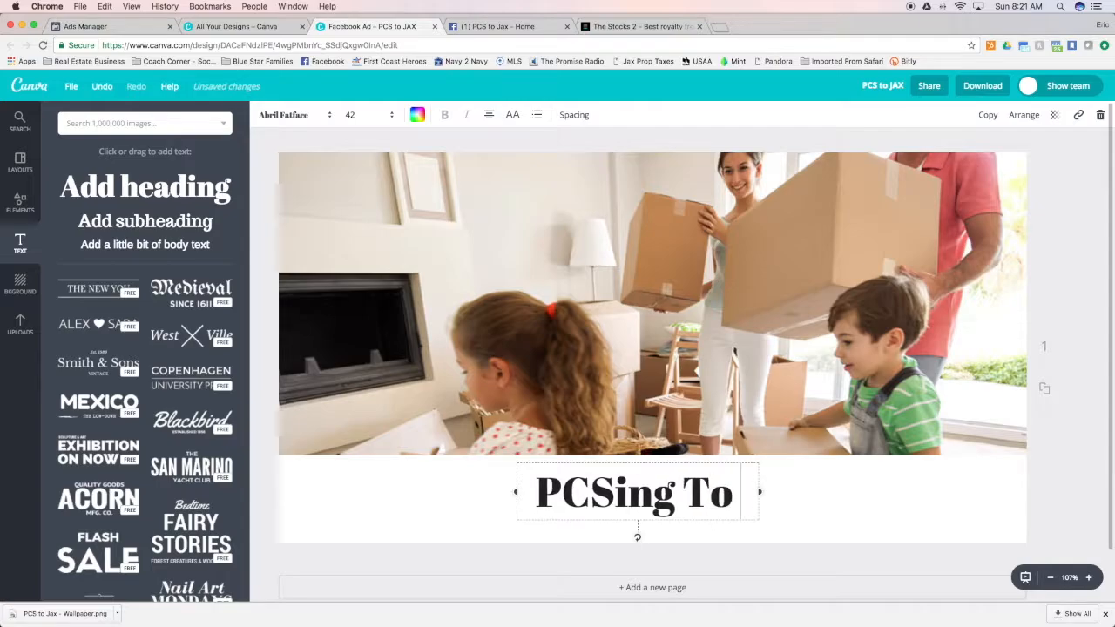
{"action": "type", "text": "Jacksonville"}
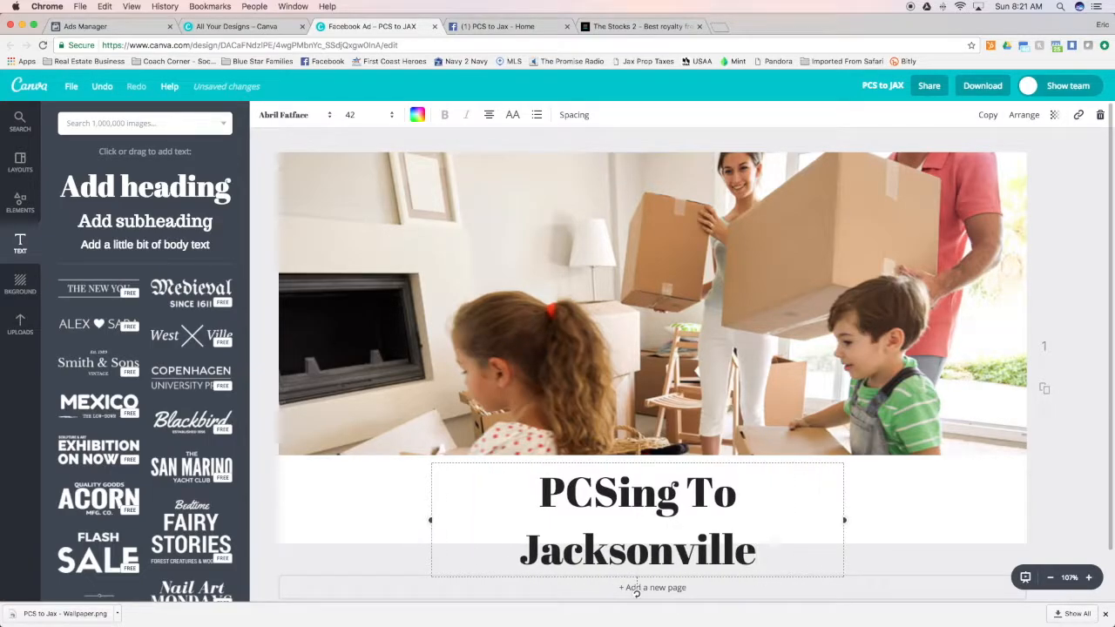
{"action": "type", "text": ", FL"}
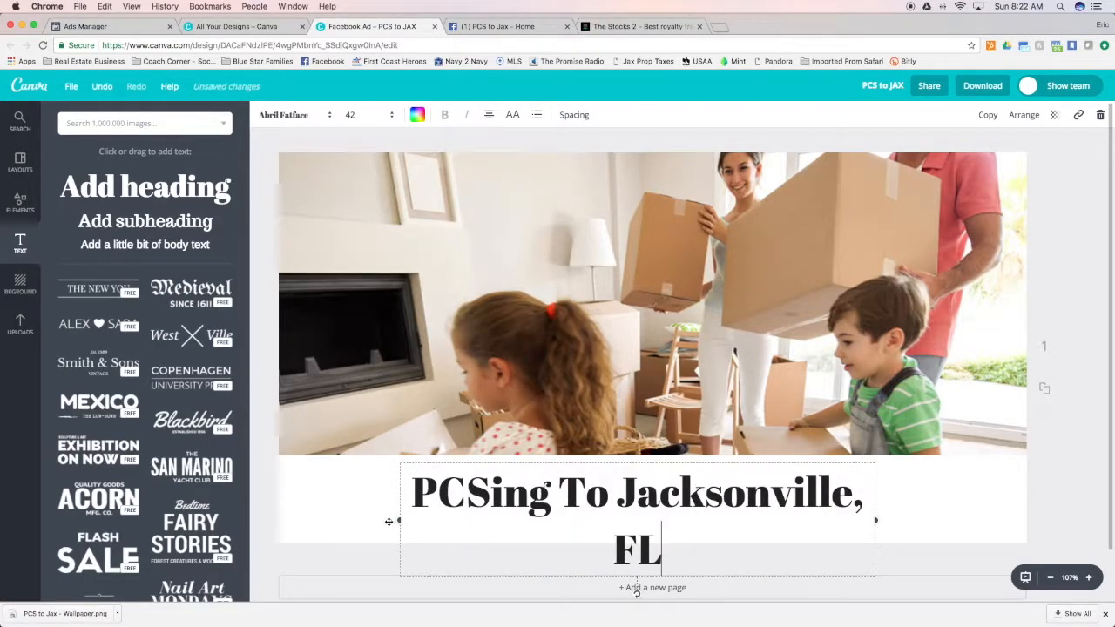
Widen the heading's text box to the full width of the ad and move it lower within the white band
{"action": "left_click_drag", "start_coordinate": [396, 520], "coordinate": [275, 516]}
{"action": "left_click_drag", "start_coordinate": [868, 495], "coordinate": [1030, 490]}
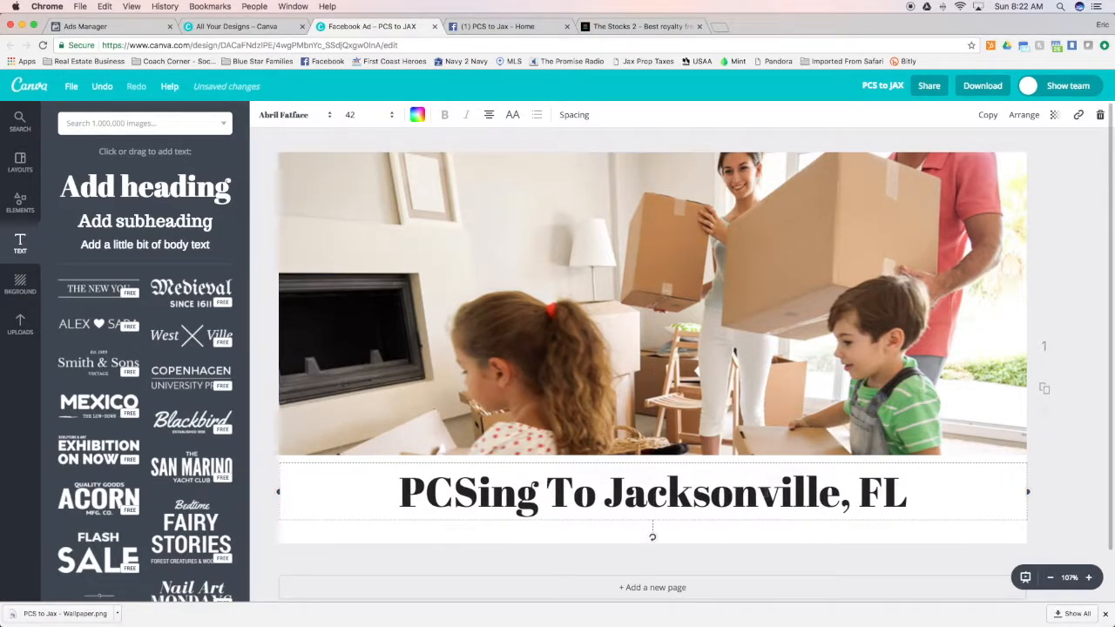
{"action": "left_click_drag", "start_coordinate": [756, 462], "coordinate": [751, 487]}
Reduce the white band's height from its upper edge to fit the heading and center the heading vertically within it
{"action": "left_click", "coordinate": [726, 458]}
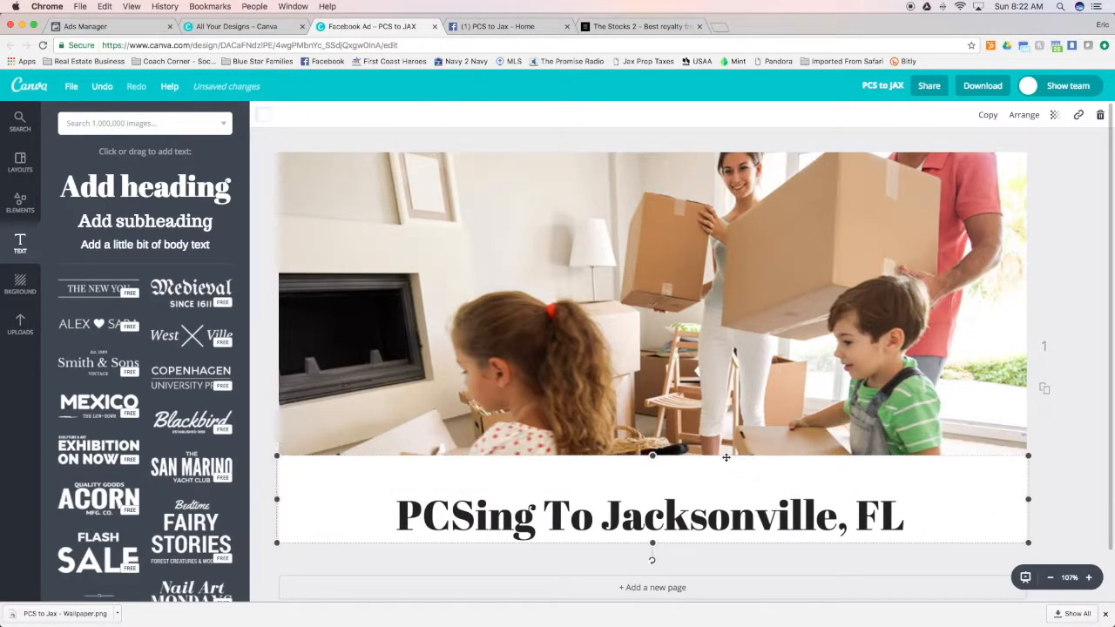
{"action": "left_click_drag", "start_coordinate": [655, 455], "coordinate": [651, 479]}
{"action": "left_click_drag", "start_coordinate": [703, 514], "coordinate": [703, 510]}
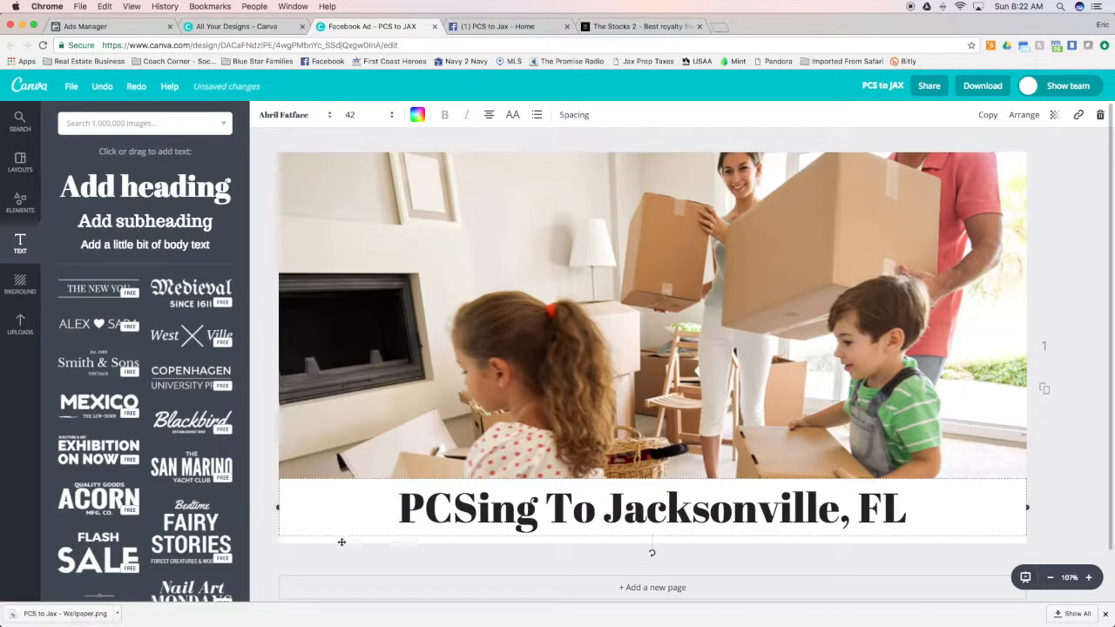
{"action": "left_click_drag", "start_coordinate": [352, 513], "coordinate": [352, 517]}
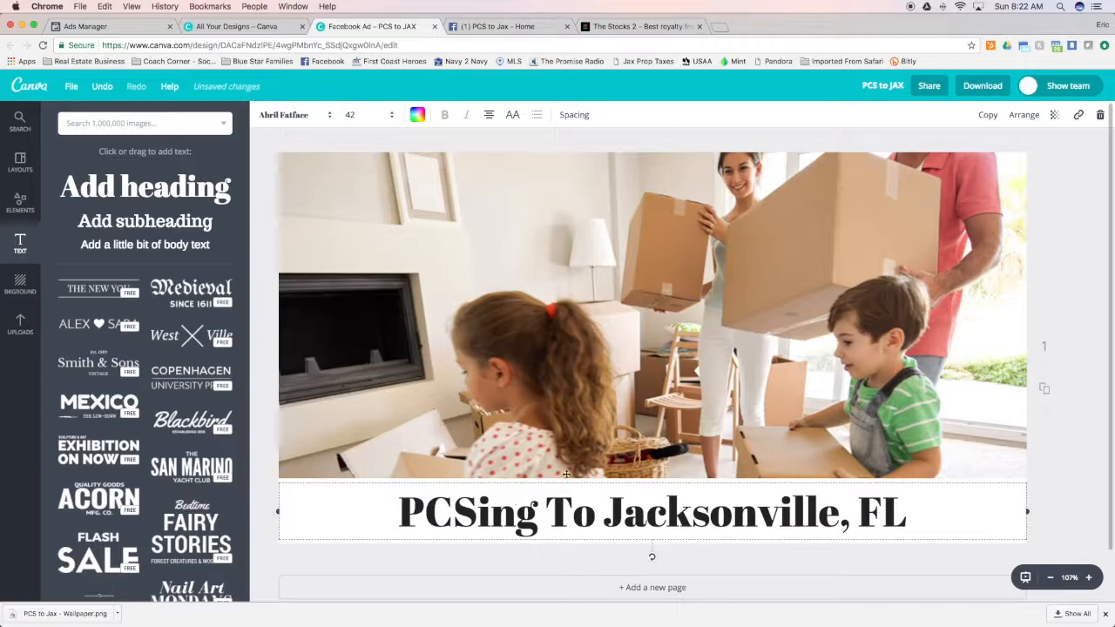
{"action": "left_click", "coordinate": [271, 405]}
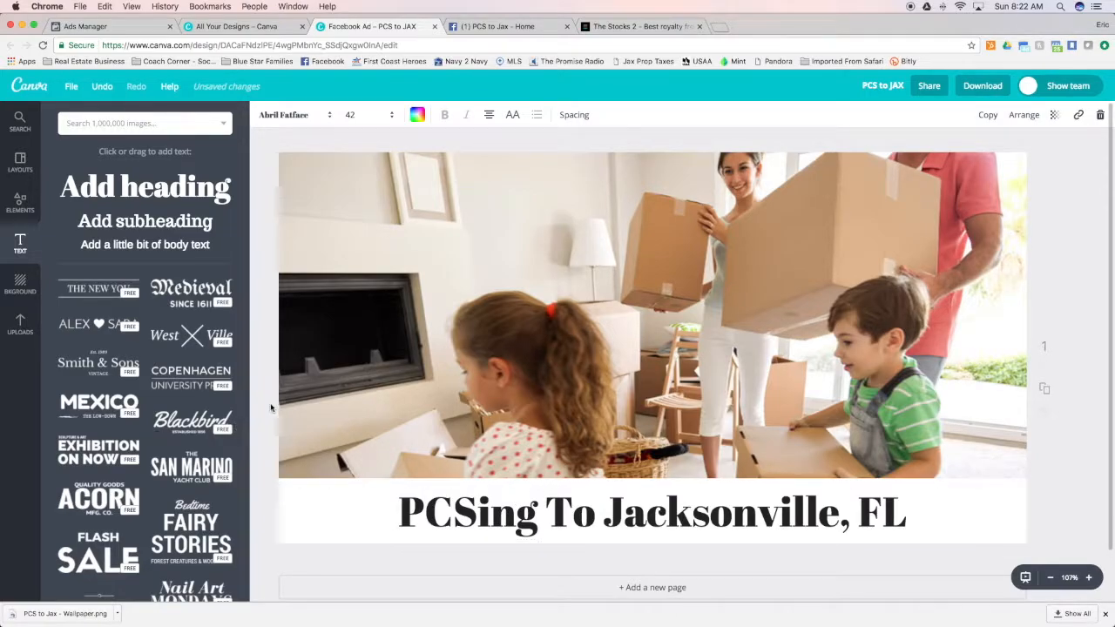
{"action": "left_click", "coordinate": [574, 481]}
{"action": "left_click_drag", "start_coordinate": [652, 510], "coordinate": [652, 506]}
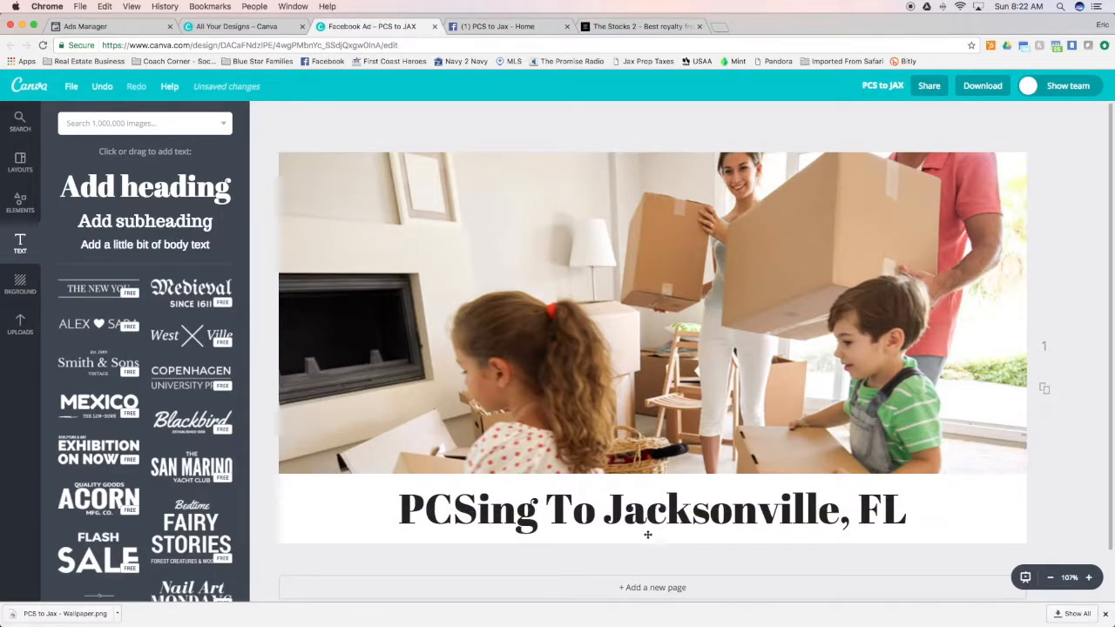
Recolor the band behind the heading with the custom navy color code 1f3162
{"action": "left_click", "coordinate": [330, 506]}
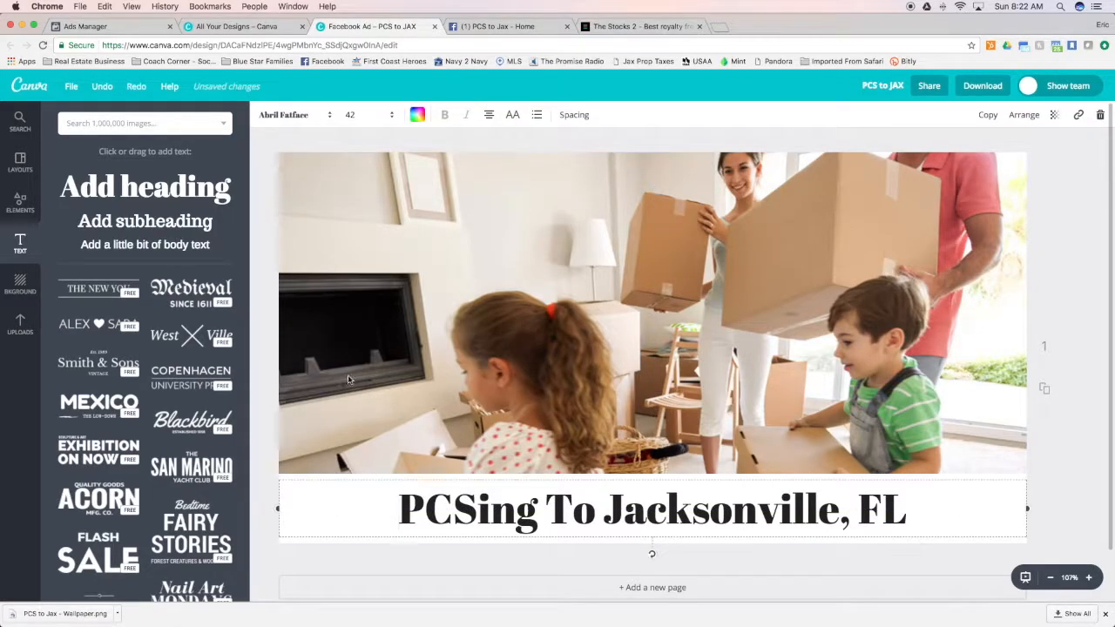
{"action": "left_click", "coordinate": [291, 538]}
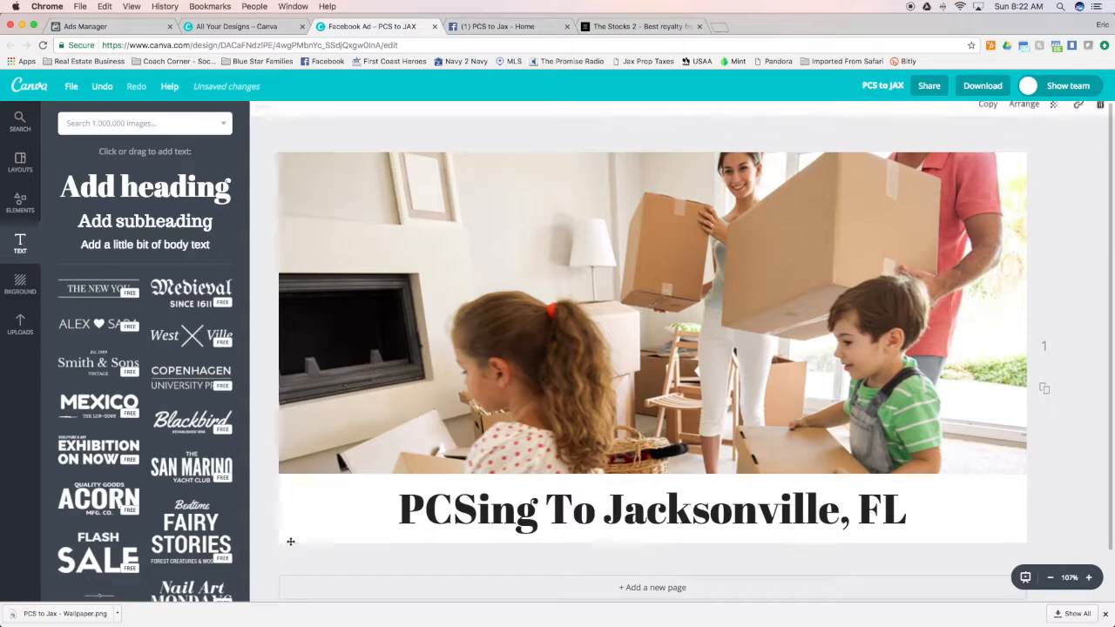
{"action": "left_click", "coordinate": [262, 117]}
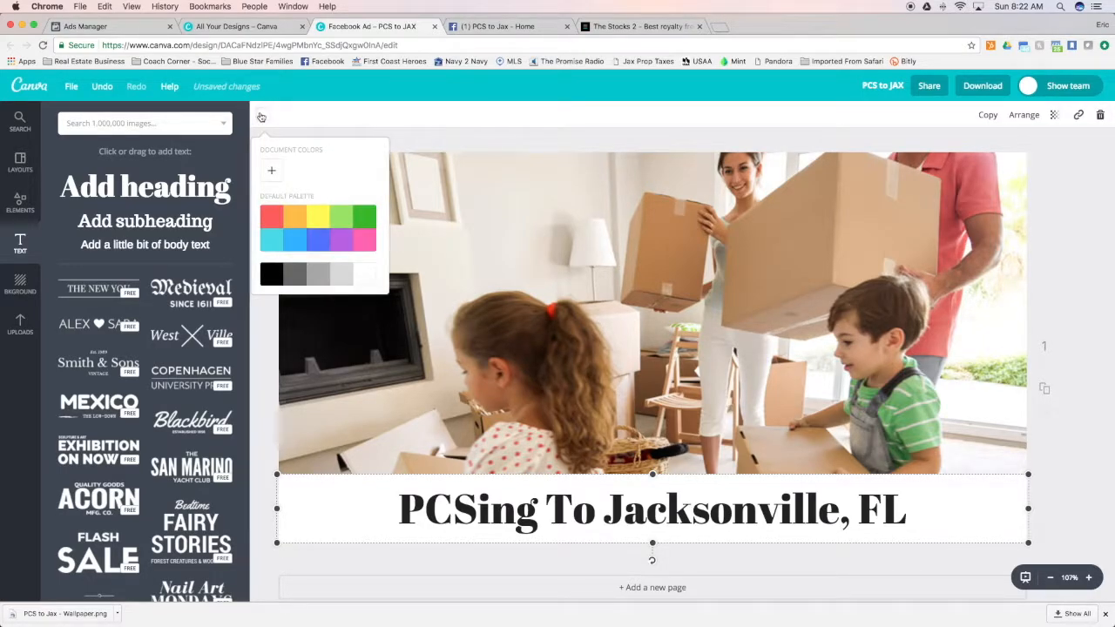
{"action": "left_click", "coordinate": [337, 275]}
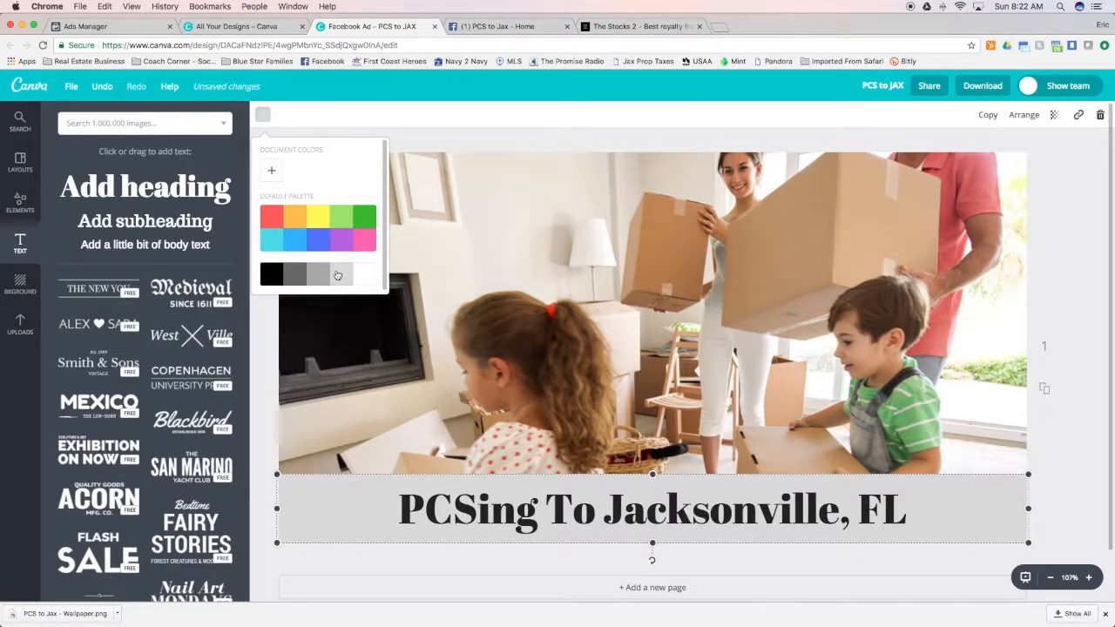
{"action": "left_click", "coordinate": [272, 175]}
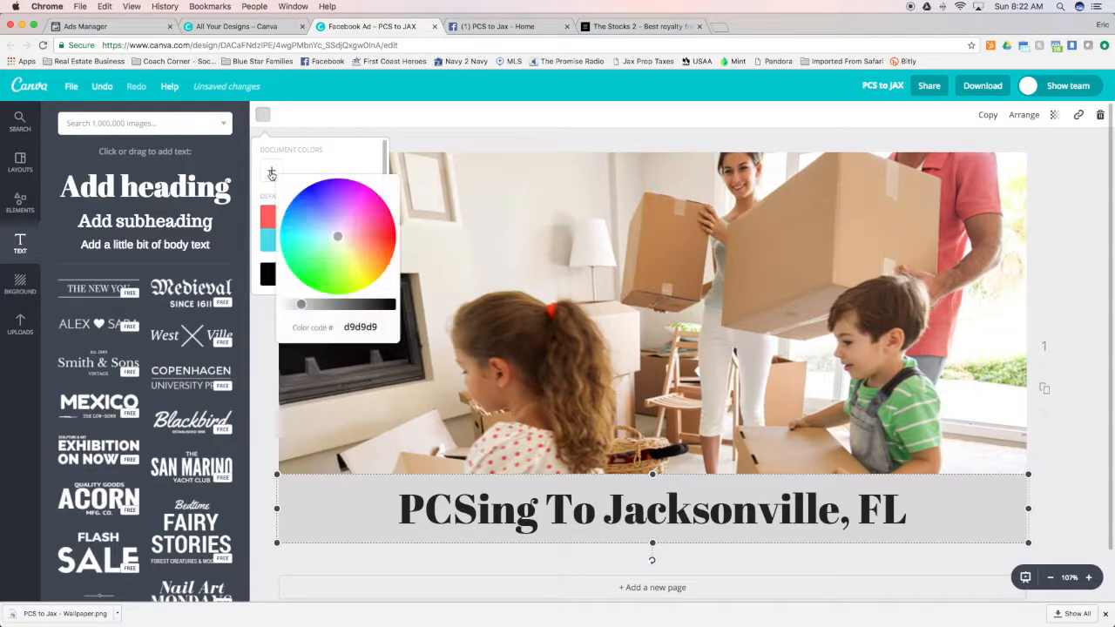
{"action": "left_click_drag", "start_coordinate": [381, 326], "coordinate": [296, 323]}
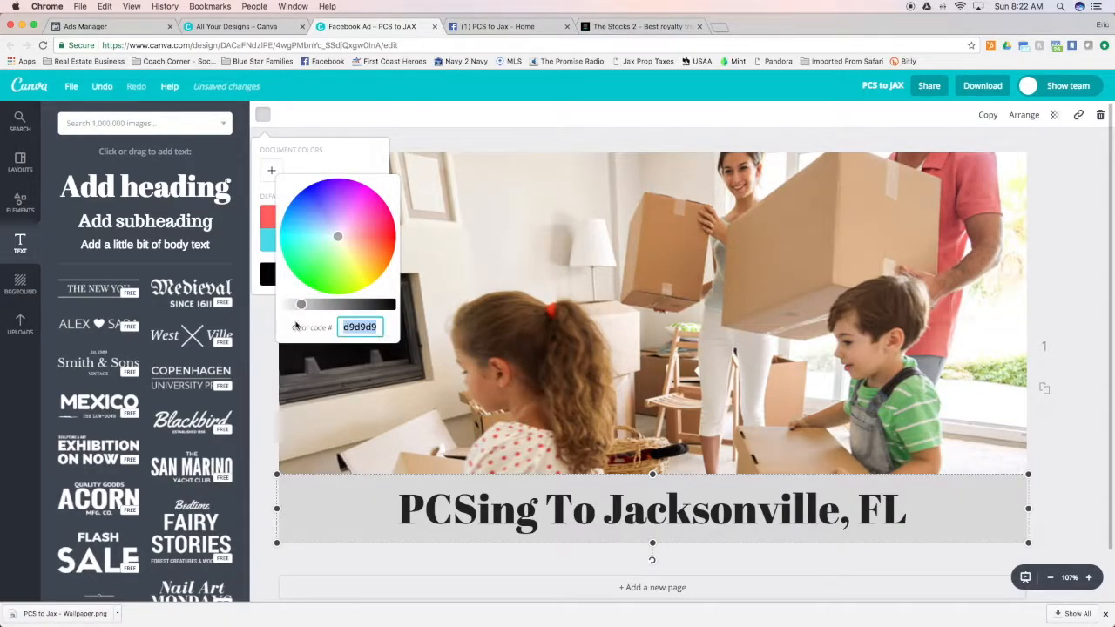
{"action": "type", "text": "1"}
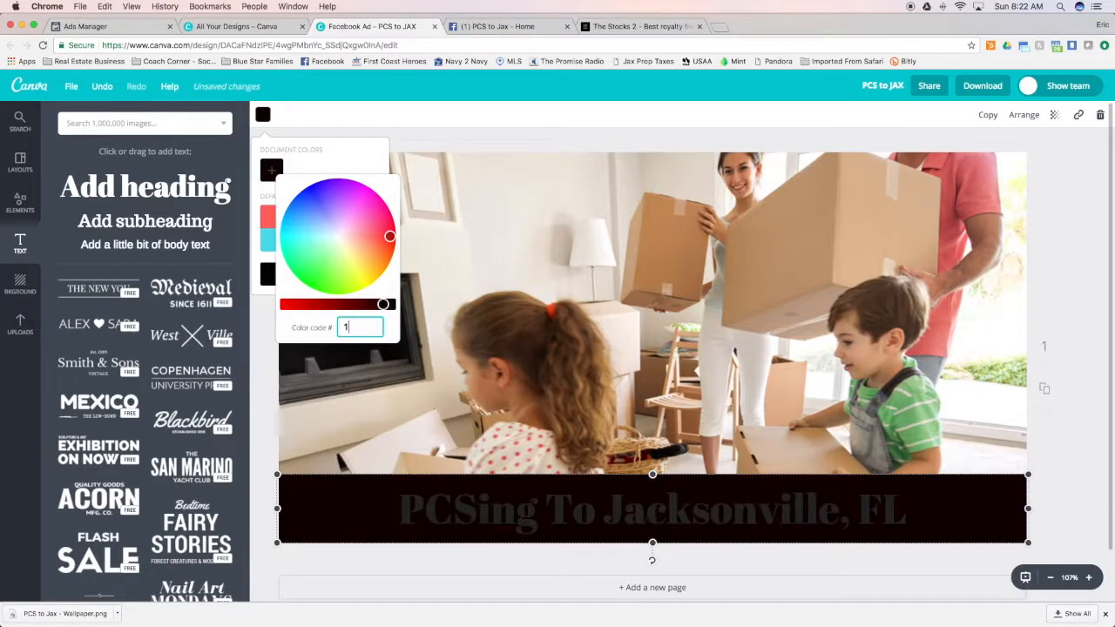
{"action": "type", "text": "f316"}
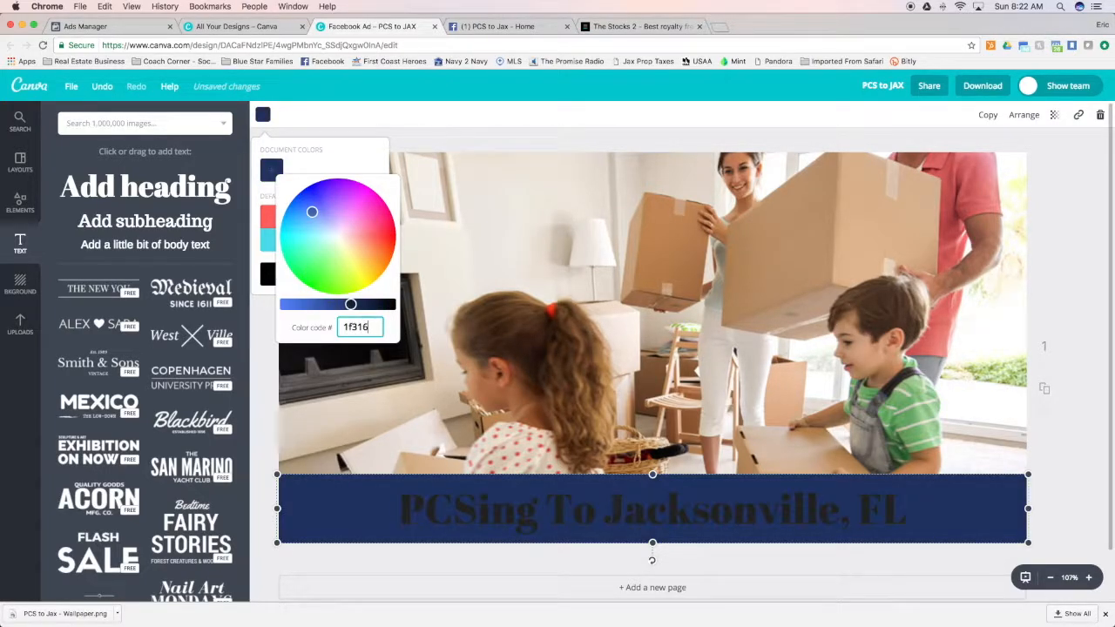
{"action": "type", "text": "2"}
{"action": "key", "text": "Return"}
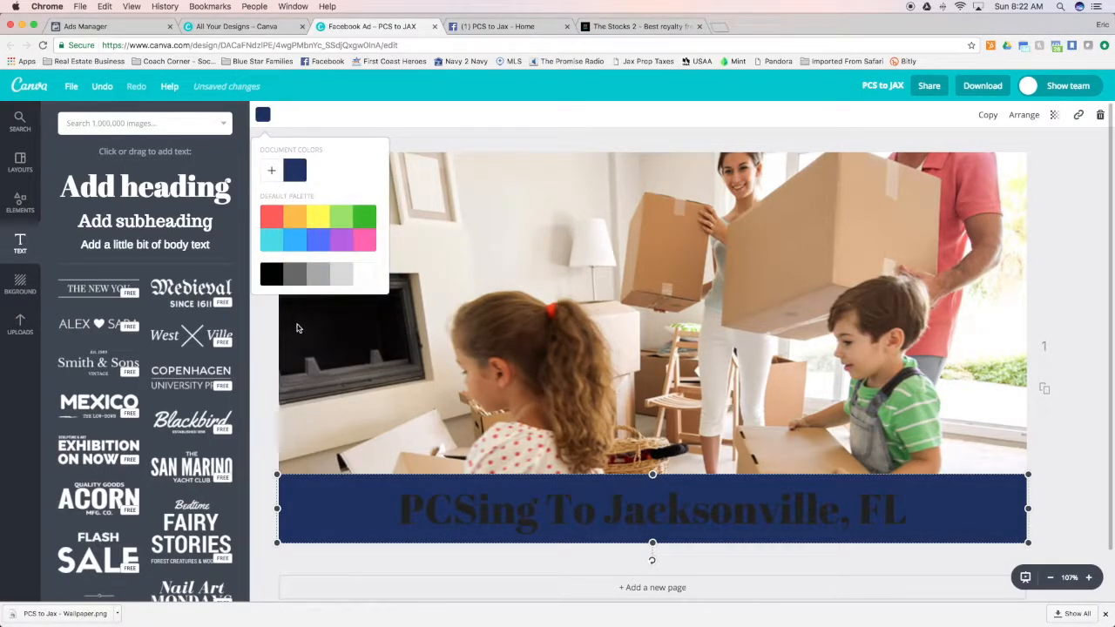
Change the heading's text color to white
{"action": "left_click", "coordinate": [477, 512]}
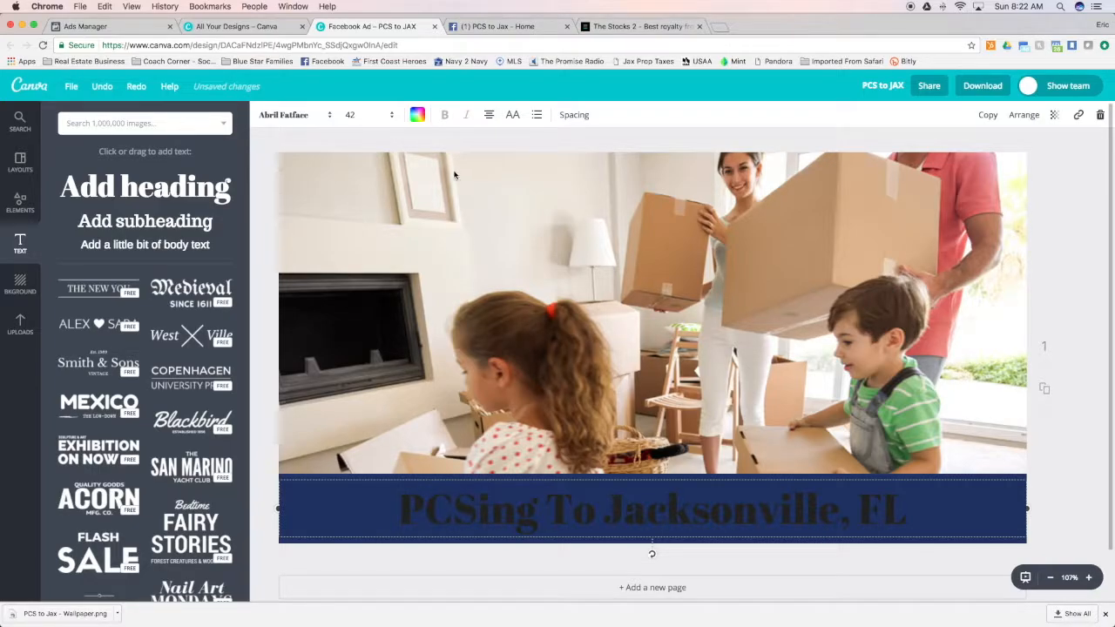
{"action": "left_click", "coordinate": [417, 114]}
{"action": "left_click", "coordinate": [519, 276]}
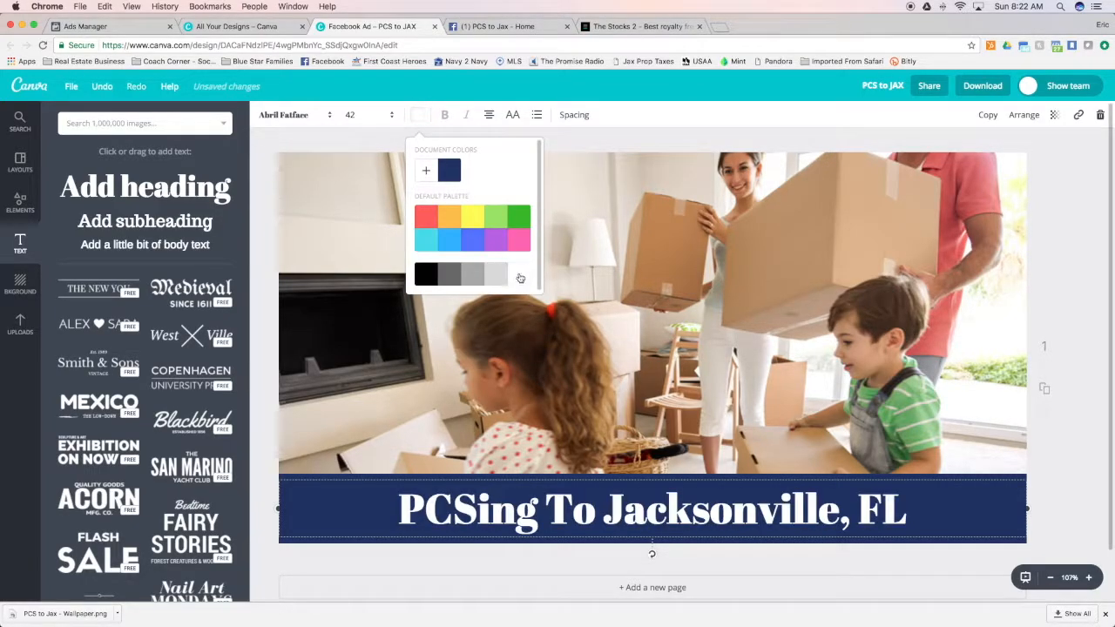
{"action": "left_click", "coordinate": [265, 361]}
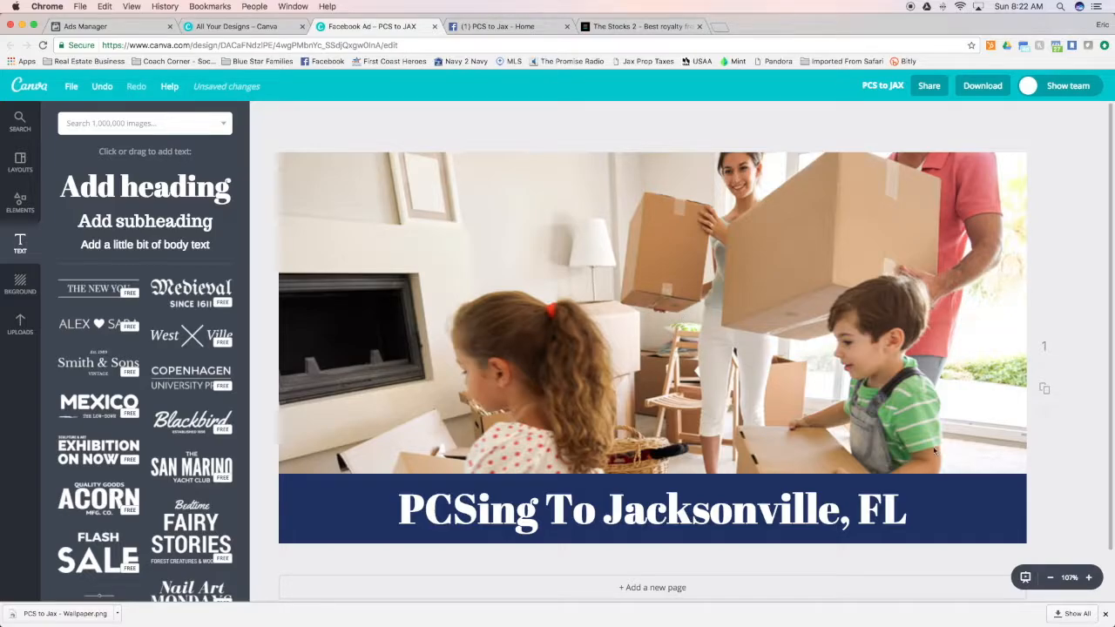
Set the navy band's transparency to 94 so the photo shows faintly through it
{"action": "left_click", "coordinate": [998, 492]}
{"action": "left_click", "coordinate": [1078, 447]}
{"action": "left_click", "coordinate": [1004, 476]}
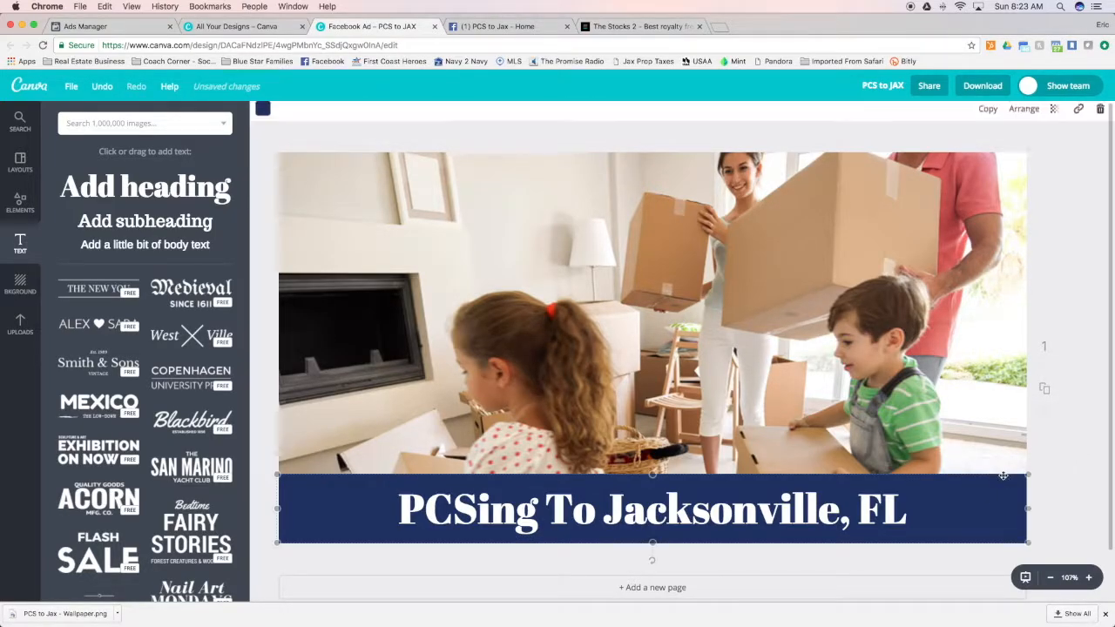
{"action": "left_click", "coordinate": [1054, 114]}
{"action": "left_click_drag", "start_coordinate": [1033, 149], "coordinate": [1025, 150]}
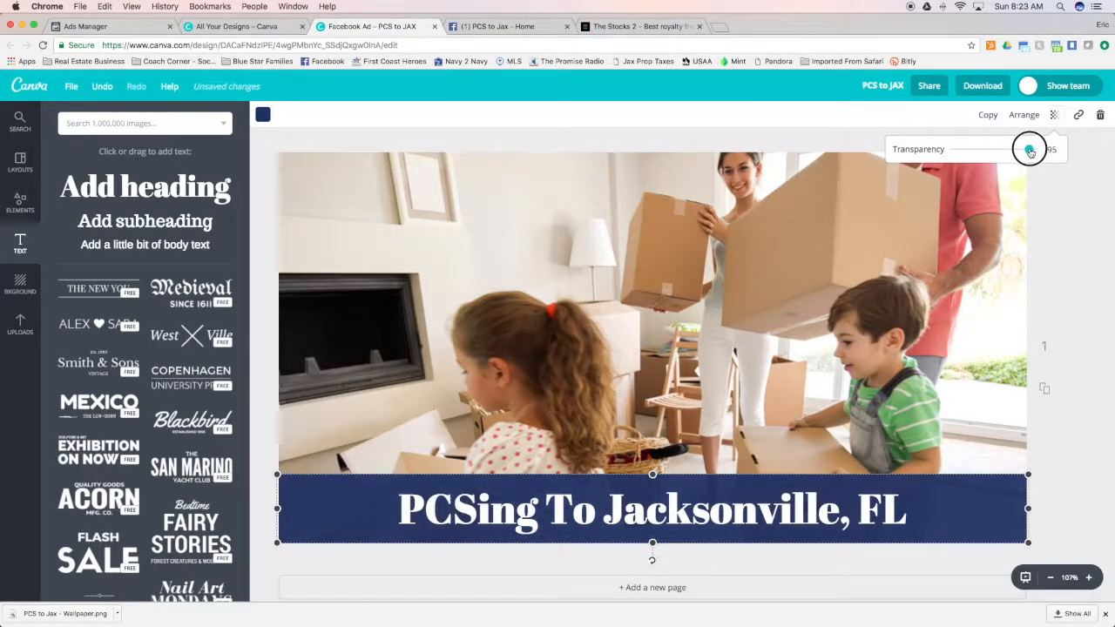
{"action": "left_click", "coordinate": [1090, 246]}
{"action": "left_click", "coordinate": [1090, 245]}
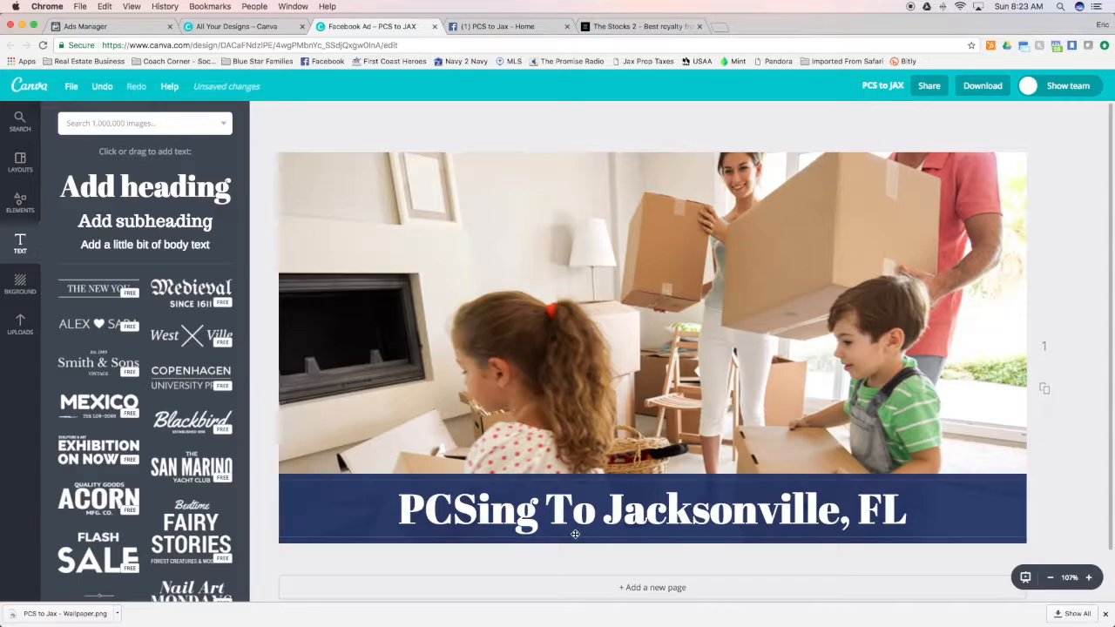
{"action": "left_click", "coordinate": [1010, 478]}
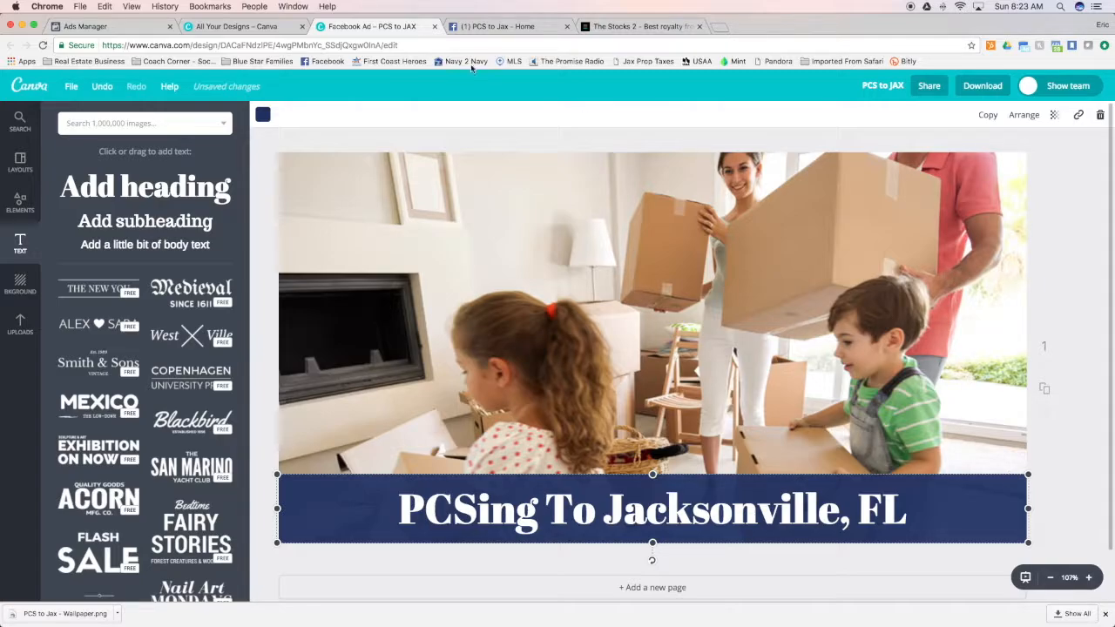
Recolor the band white and overlay the heading with a black duplicate offset slightly to its right
{"action": "left_click", "coordinate": [263, 116]}
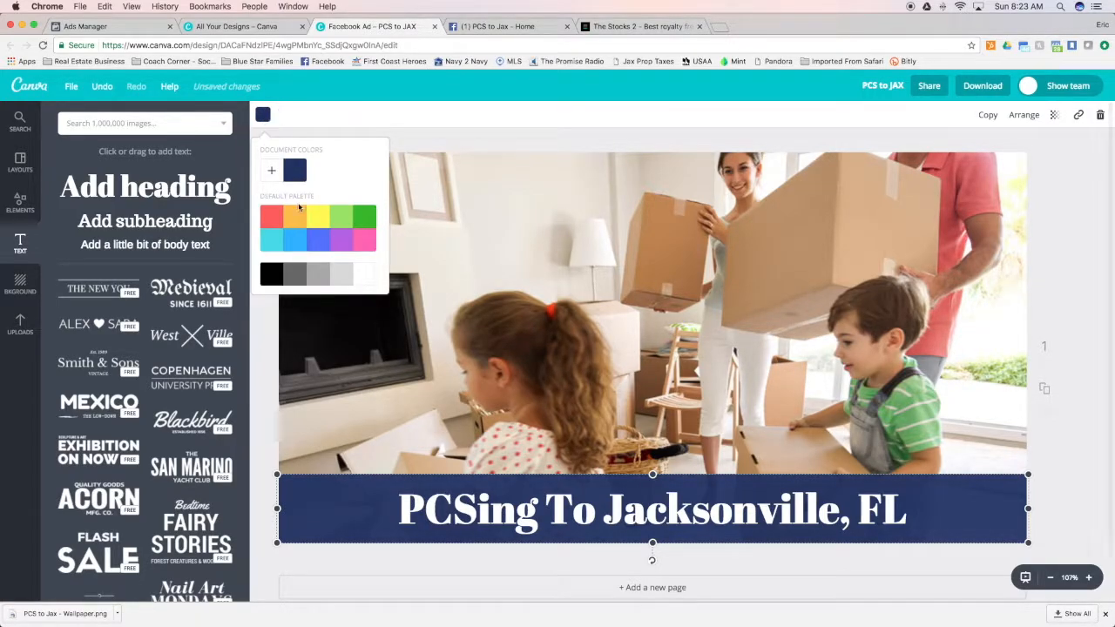
{"action": "left_click", "coordinate": [363, 274]}
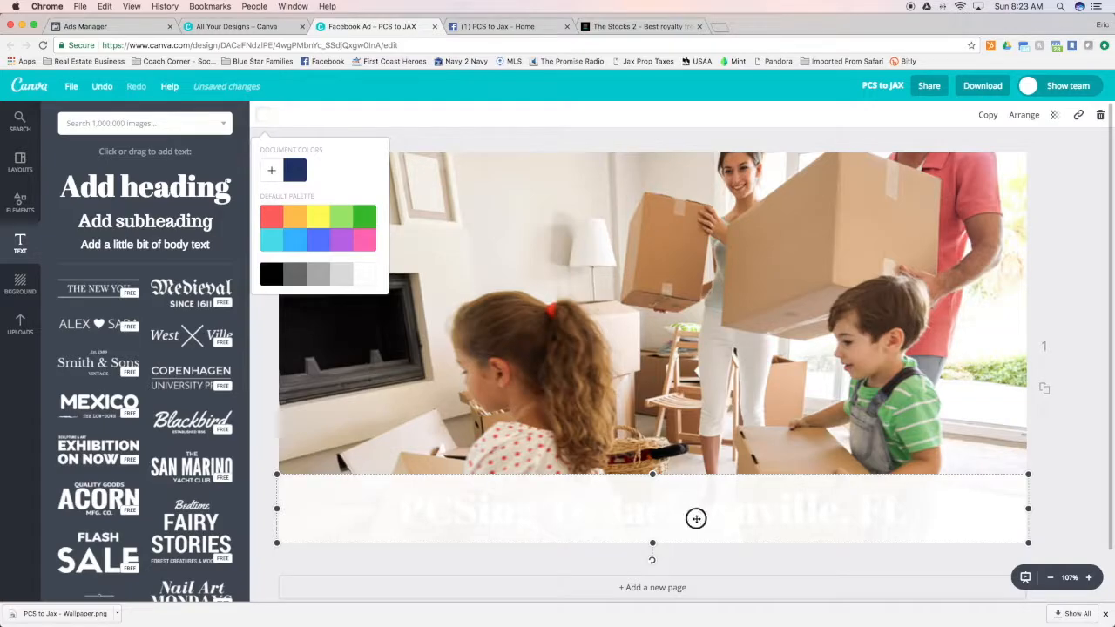
{"action": "left_click", "coordinate": [697, 518]}
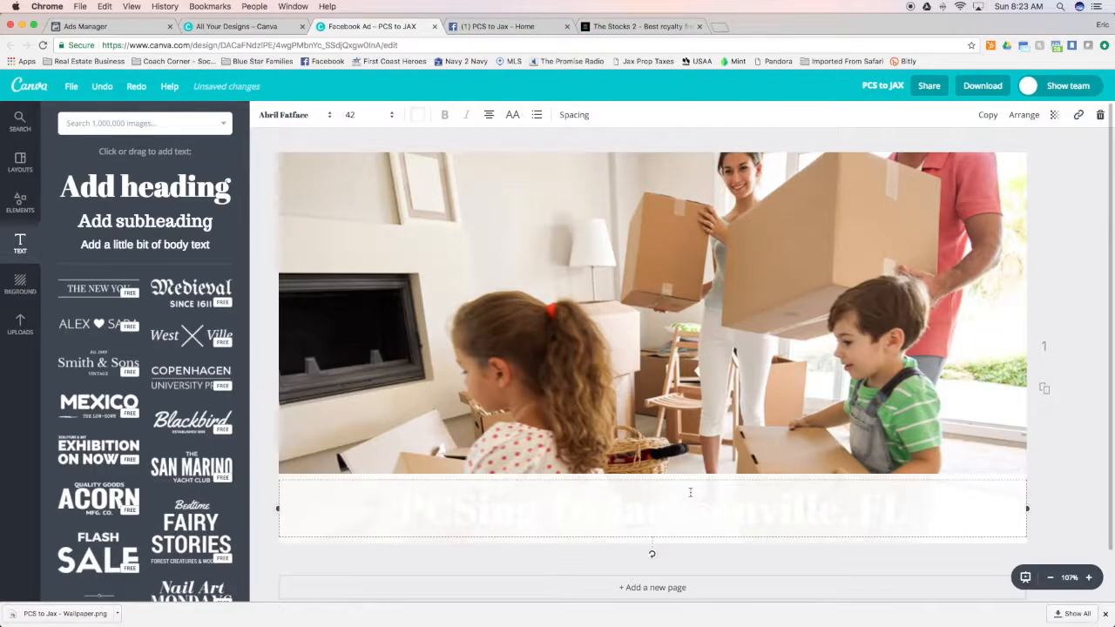
{"action": "left_click", "coordinate": [988, 116]}
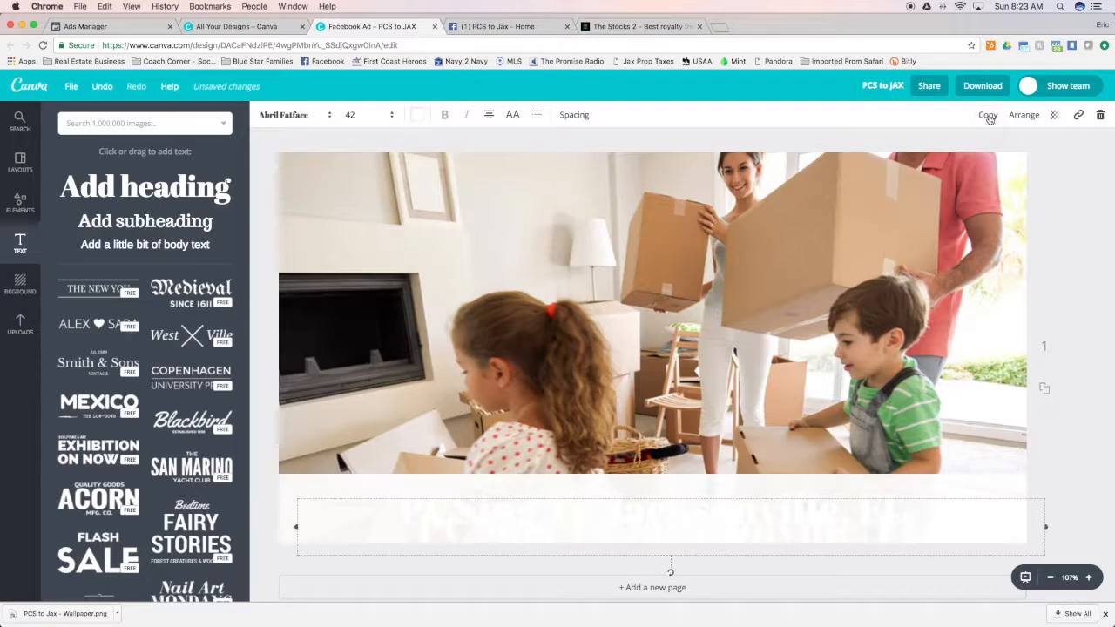
{"action": "left_click", "coordinate": [419, 115]}
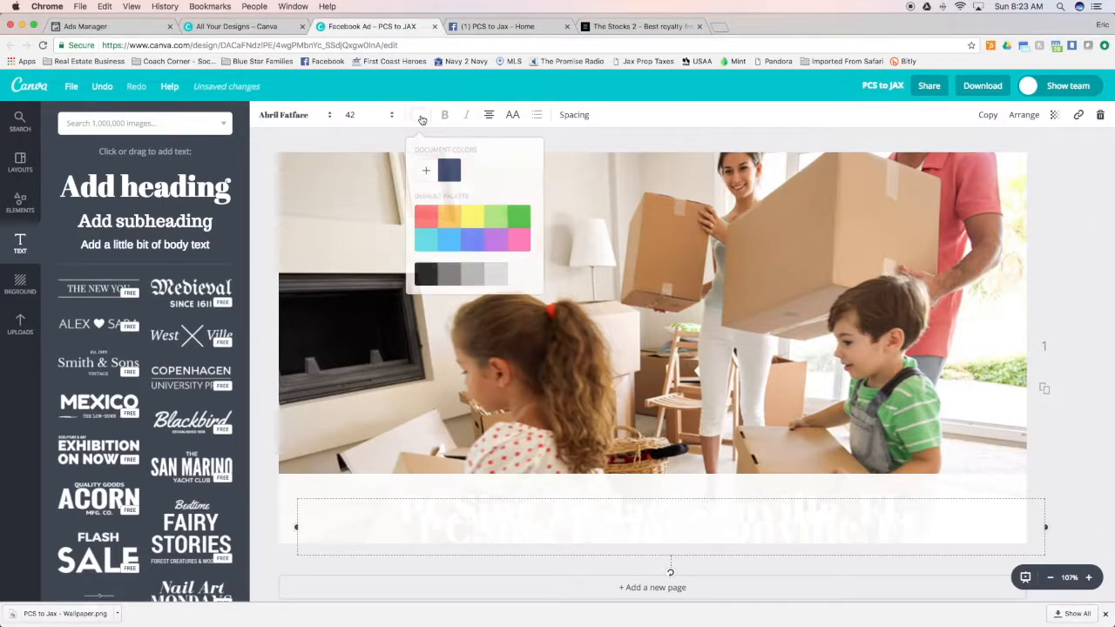
{"action": "left_click", "coordinate": [427, 274]}
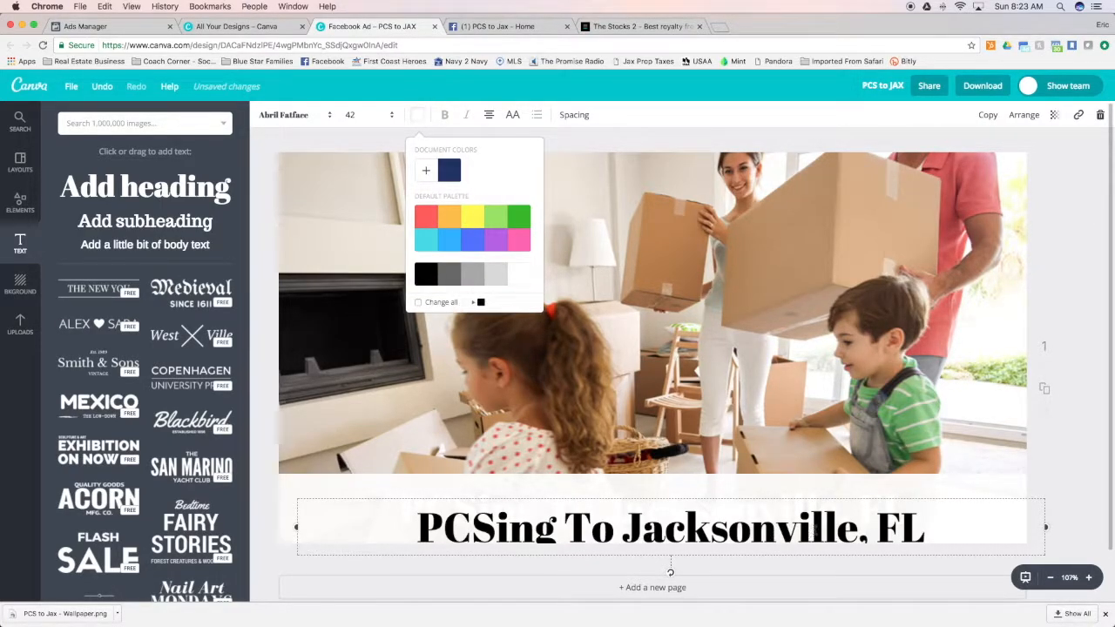
{"action": "mouse_move", "coordinate": [827, 497]}
{"action": "left_mouse_down"}
{"action": "mouse_move", "coordinate": [826, 483]}
{"action": "mouse_move", "coordinate": [815, 484]}
{"action": "left_mouse_up"}
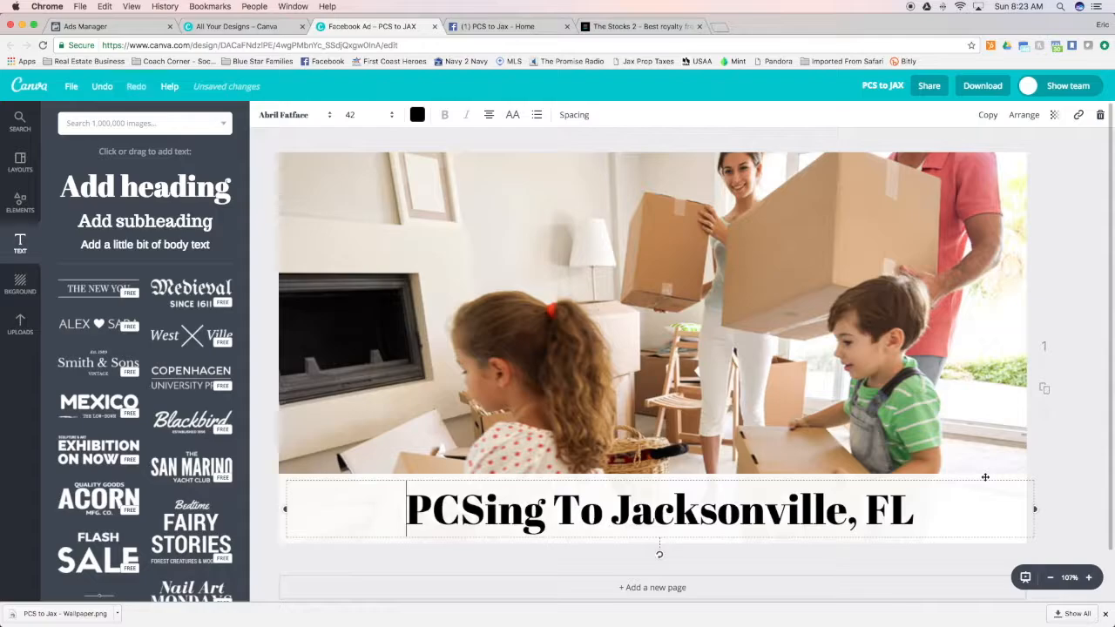
Recolor the band behind the heading with the custom red color code b31f36
{"action": "left_click", "coordinate": [1077, 470]}
{"action": "left_click", "coordinate": [1023, 479]}
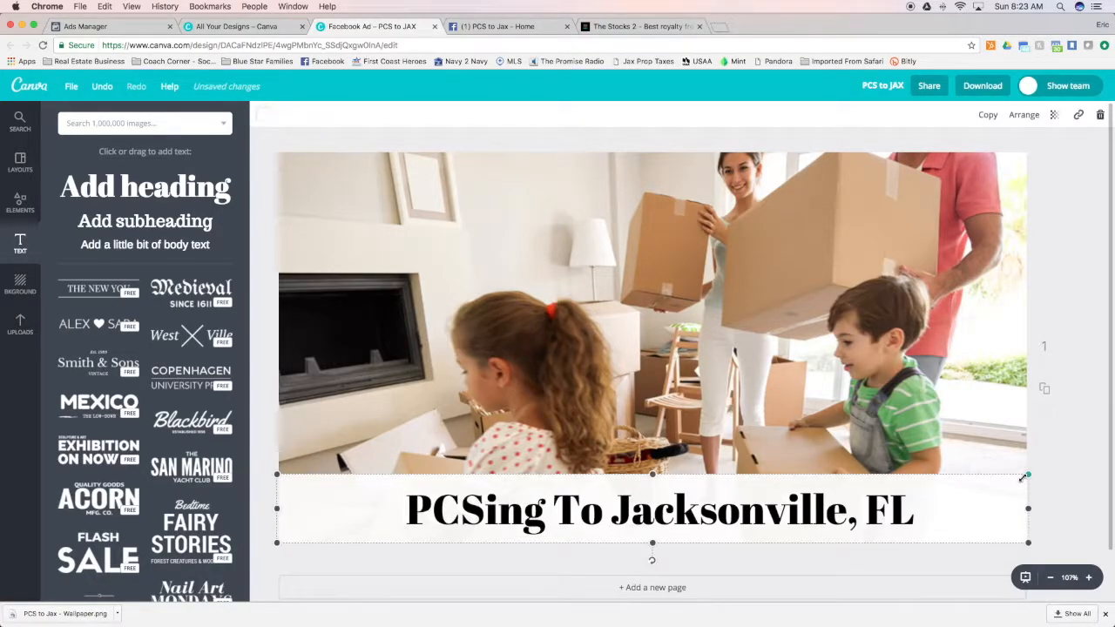
{"action": "left_click", "coordinate": [271, 123]}
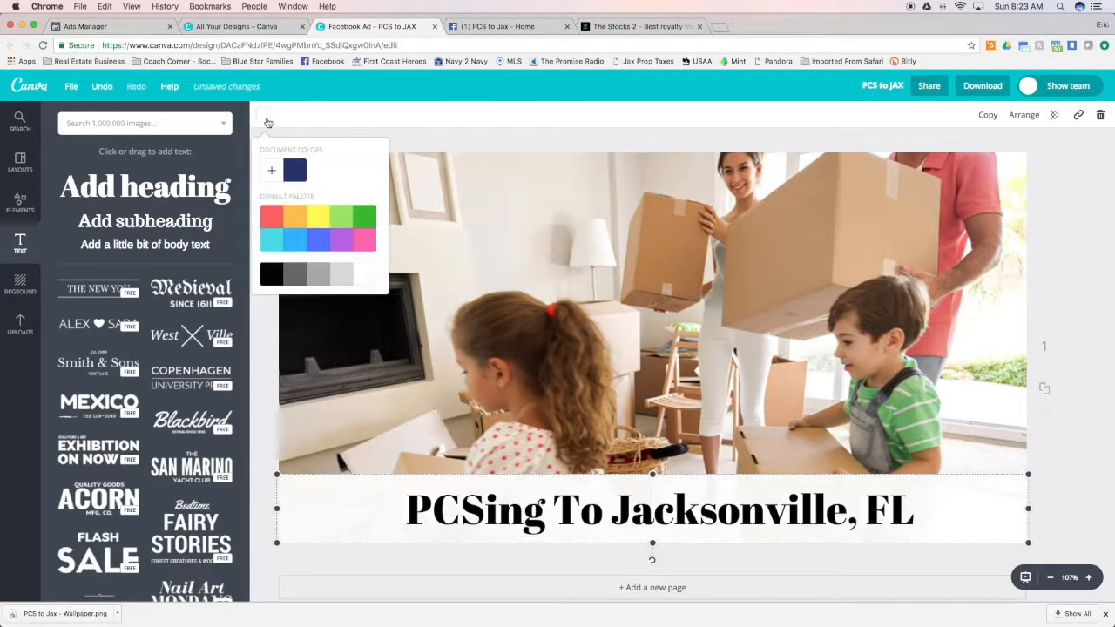
{"action": "left_click", "coordinate": [271, 170]}
{"action": "left_click_drag", "start_coordinate": [386, 334], "coordinate": [309, 325]}
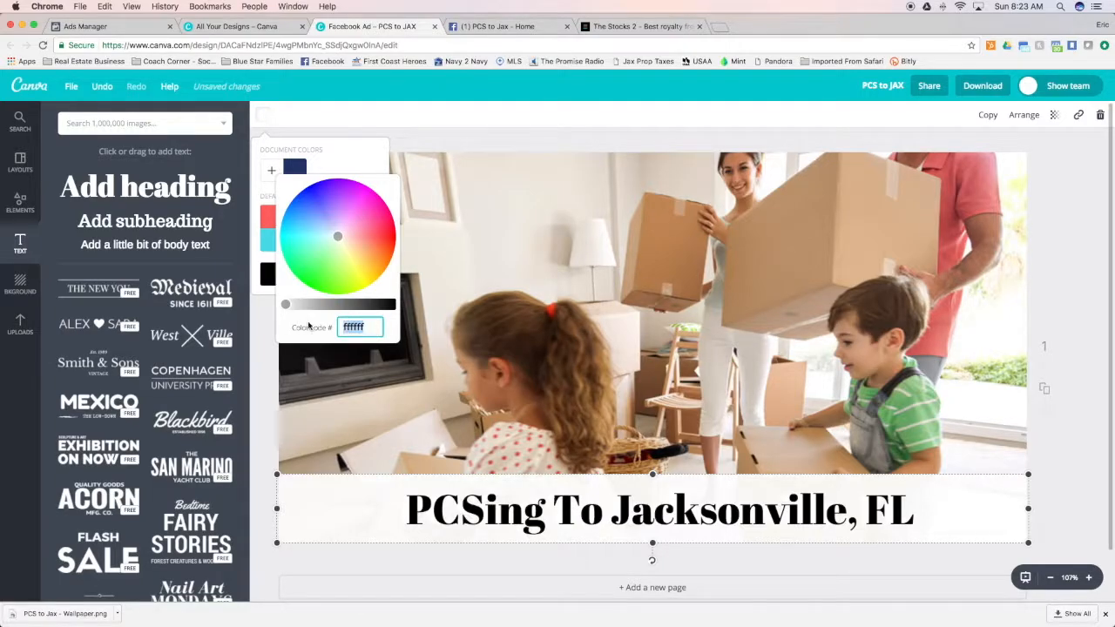
{"action": "type", "text": "b31"}
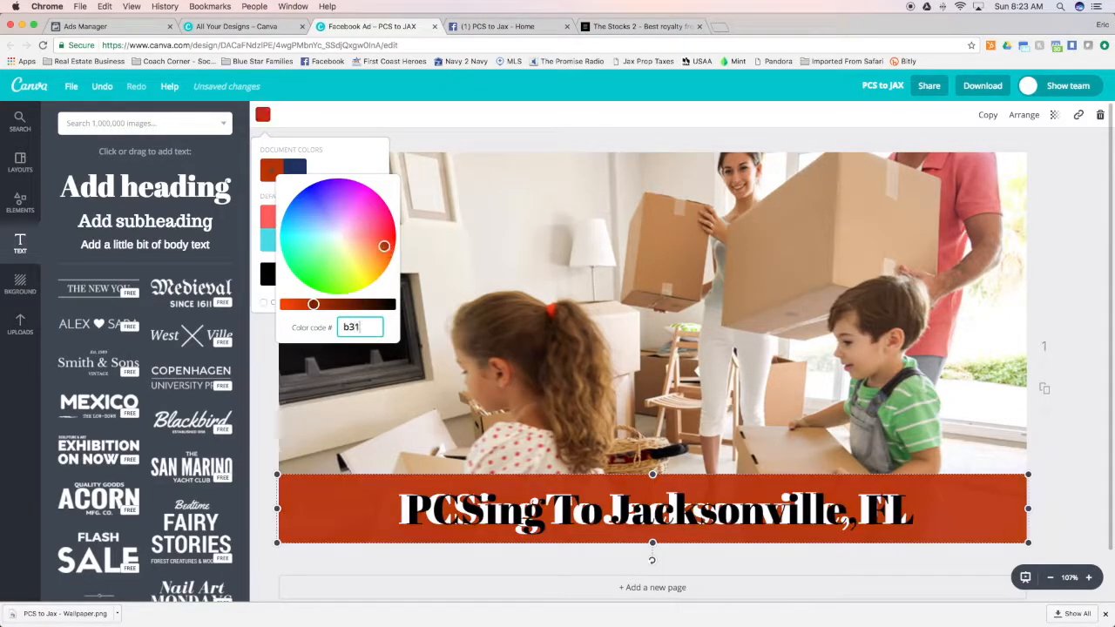
{"action": "type", "text": "f36"}
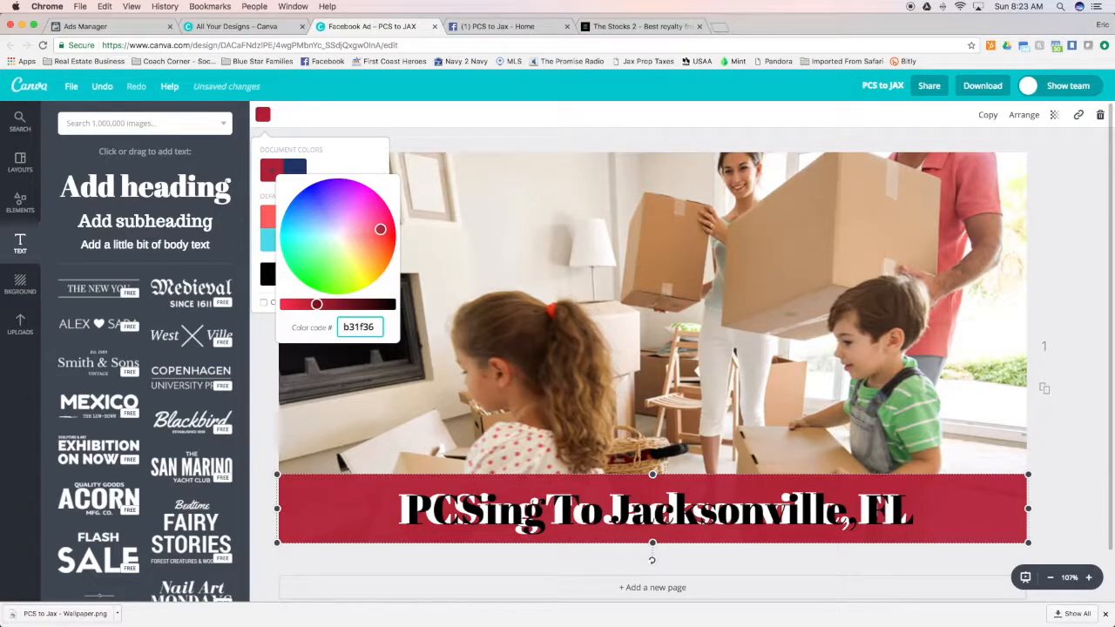
{"action": "key", "text": "Return"}
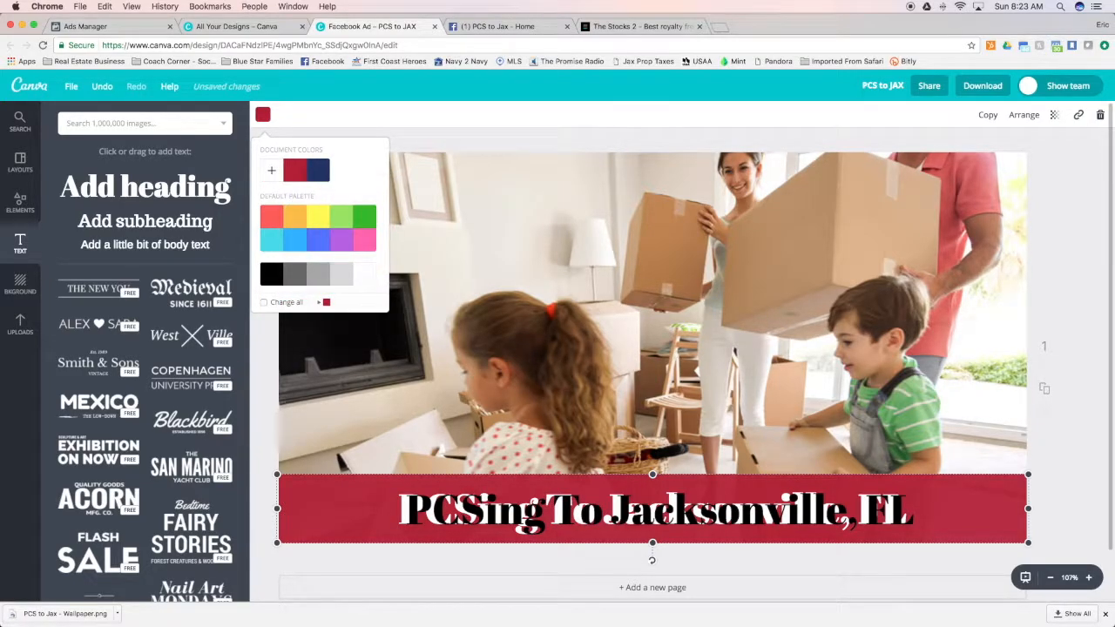
Align the black heading copy with the white heading and nudge it slightly up and right for a shadow effect
{"action": "left_click", "coordinate": [679, 521]}
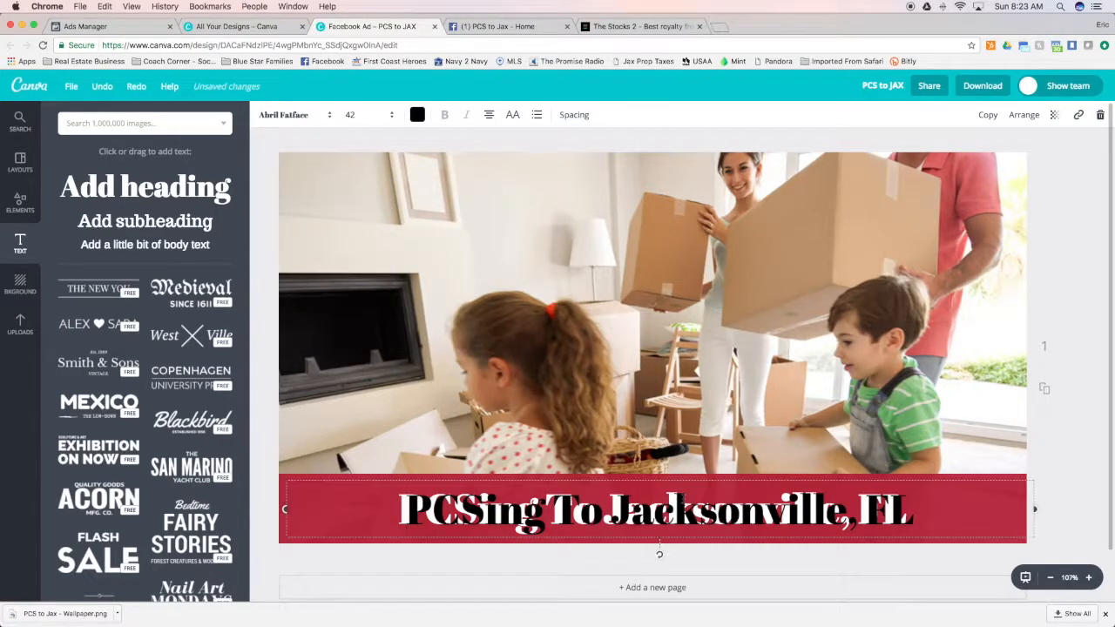
{"action": "left_click_drag", "start_coordinate": [687, 480], "coordinate": [681, 474]}
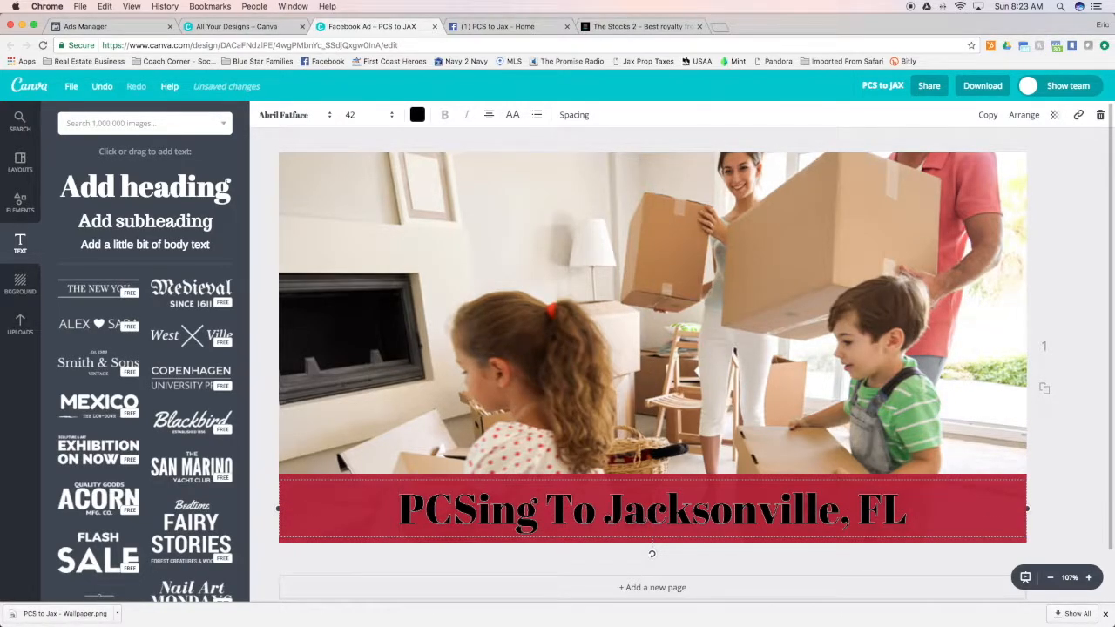
{"action": "key", "text": "Up"}
{"action": "key", "text": "Up"}
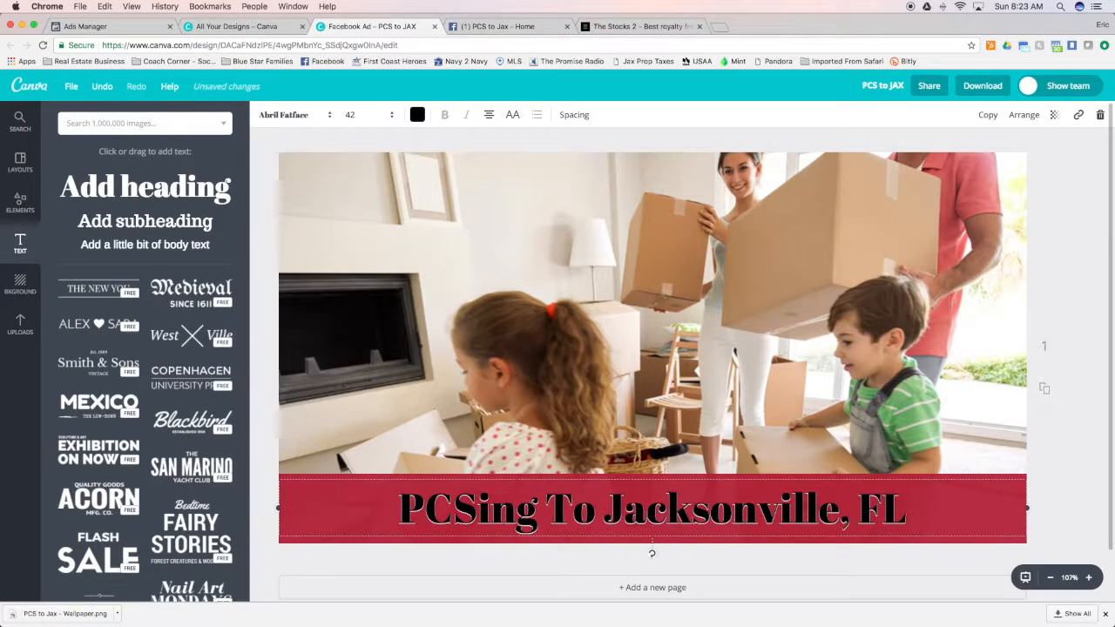
{"action": "key", "text": "Right"}
{"action": "key", "text": "Right"}
{"action": "key", "text": "Down"}
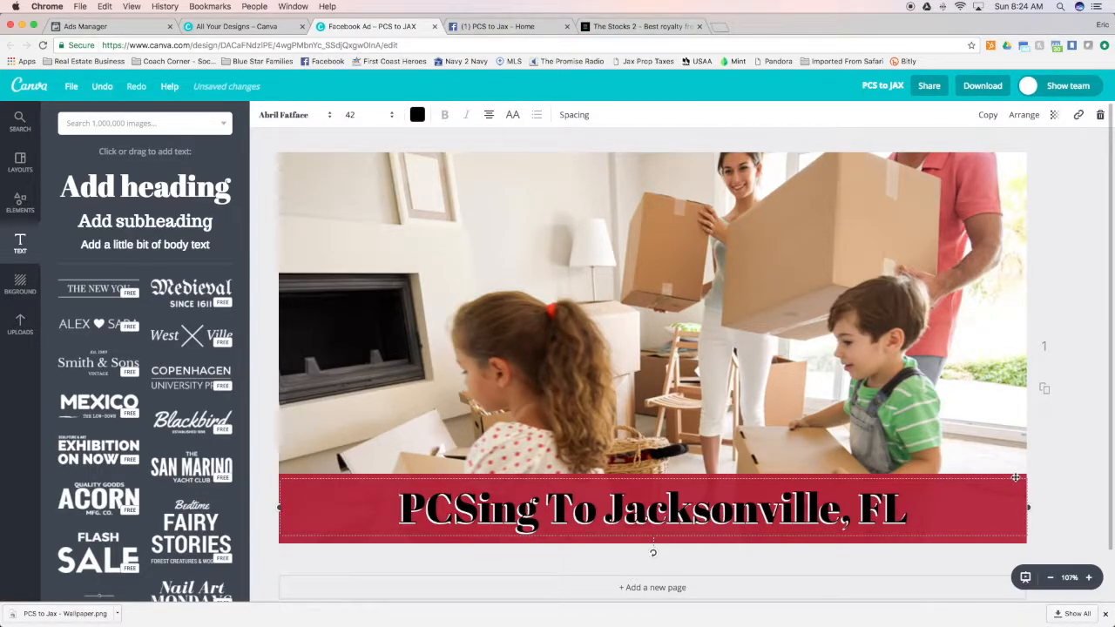
Try the custom gray color code 89857a on the band, and return the band to navy 1f3162
{"action": "left_click", "coordinate": [1012, 535]}
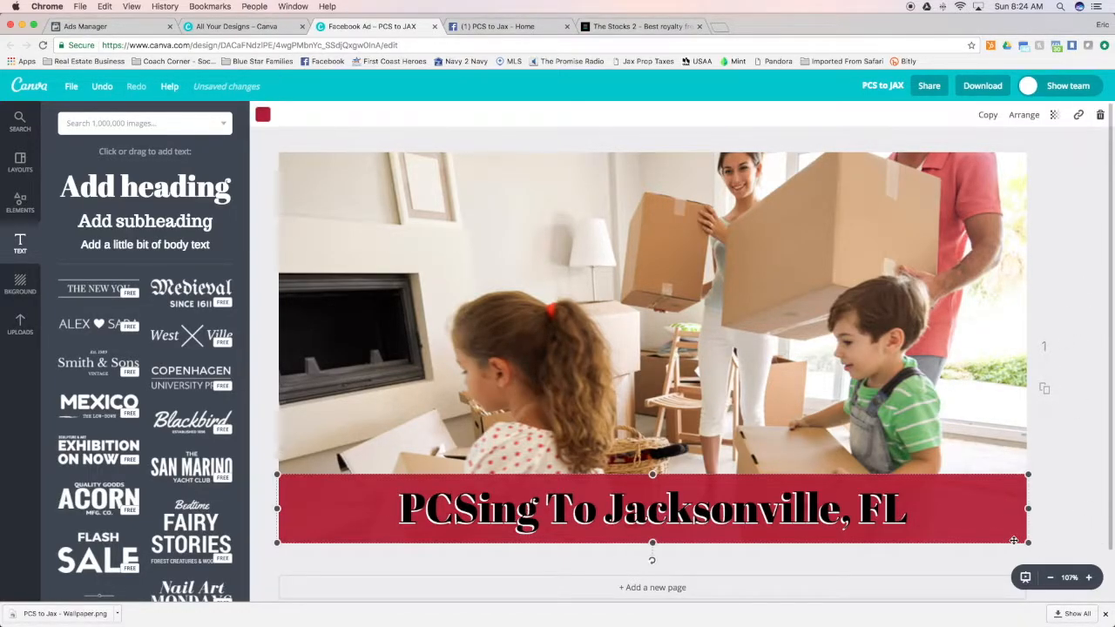
{"action": "left_click", "coordinate": [263, 115]}
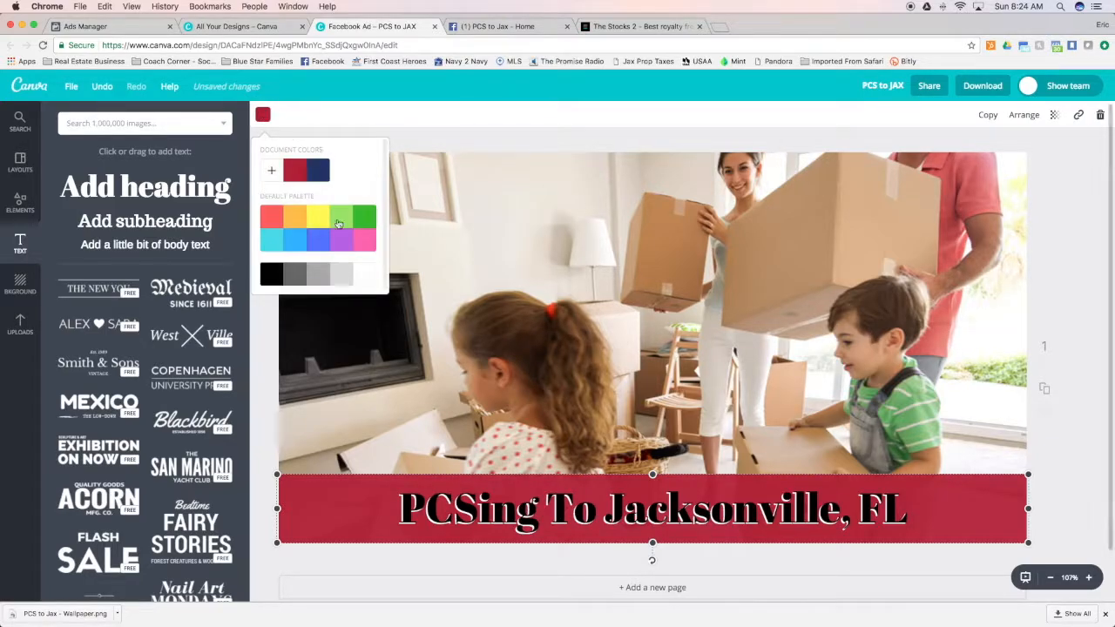
{"action": "left_click", "coordinate": [271, 170]}
{"action": "left_click", "coordinate": [370, 327]}
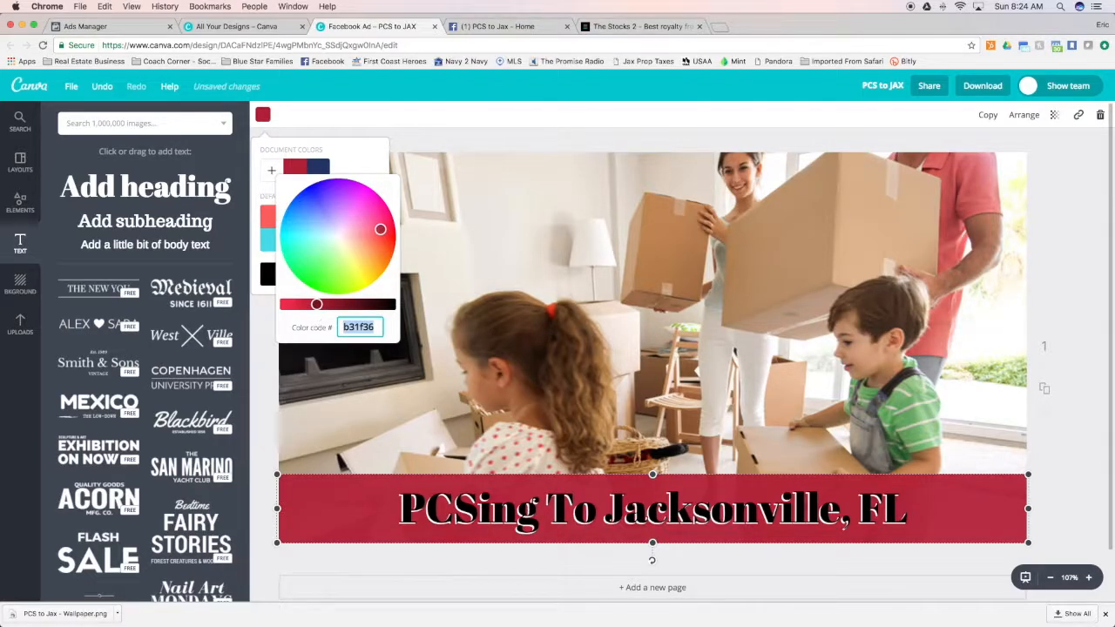
{"action": "type", "text": "89857a"}
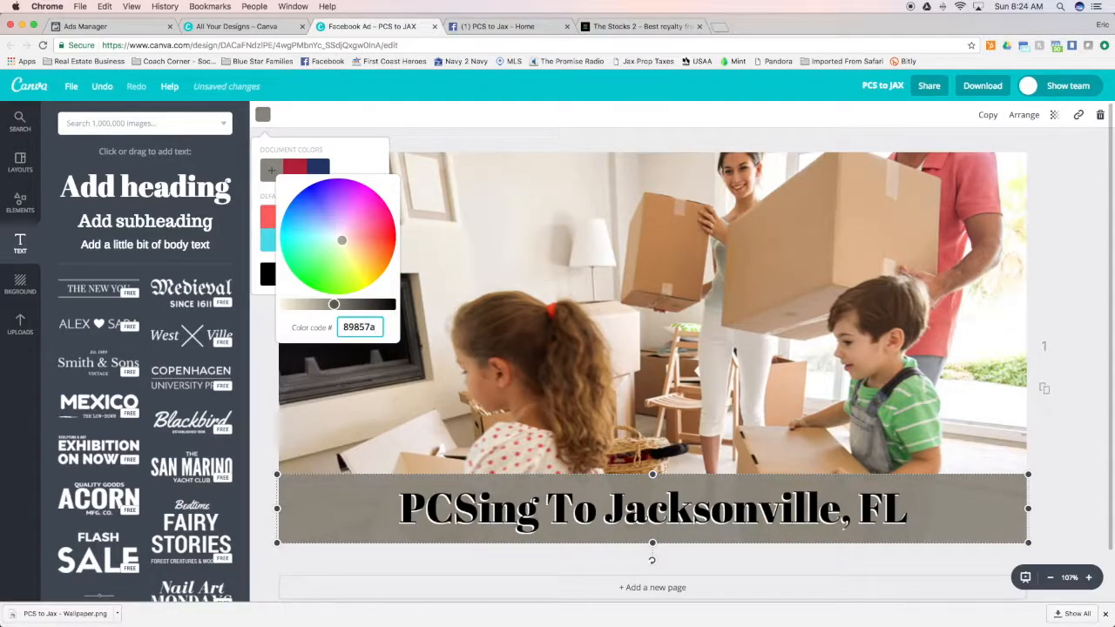
{"action": "key", "text": "BackSpace"}
{"action": "key", "text": "BackSpace"}
{"action": "key", "text": "BackSpace"}
{"action": "key", "text": "BackSpace"}
{"action": "key", "text": "BackSpace"}
{"action": "key", "text": "BackSpace"}
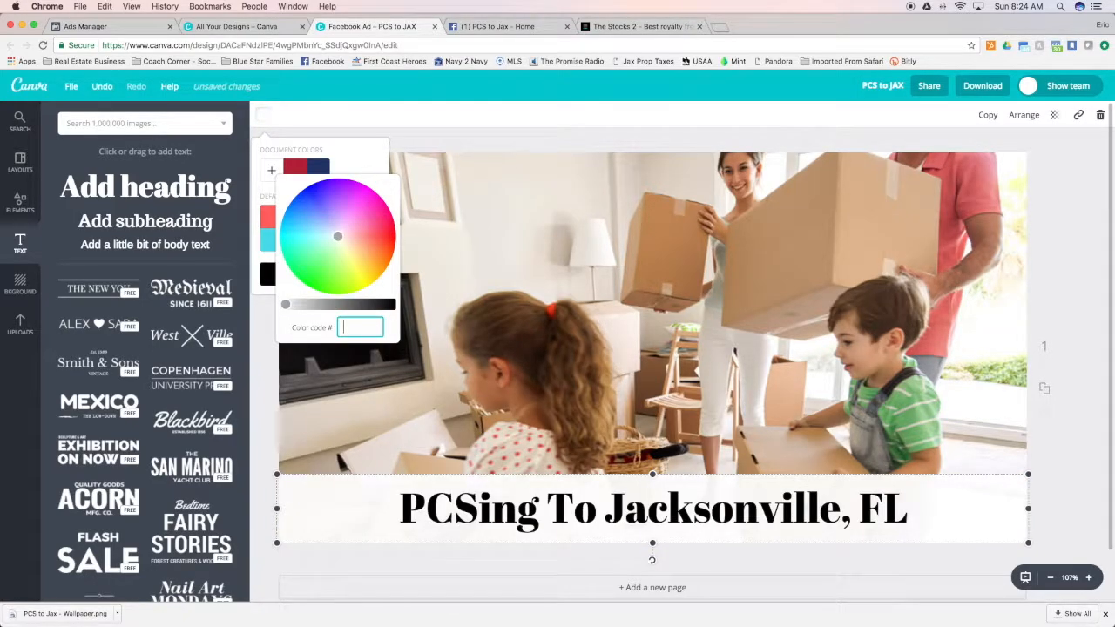
{"action": "left_click", "coordinate": [315, 165]}
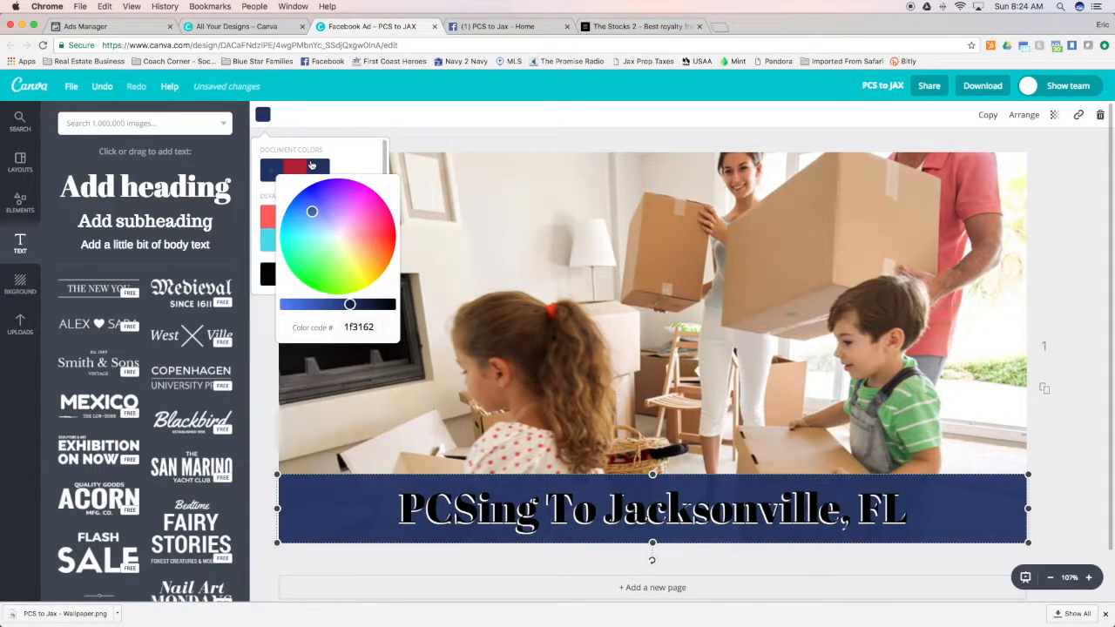
Delete the black heading copy and the navy band, leaving only the white heading over the photo
{"action": "left_click", "coordinate": [718, 513]}
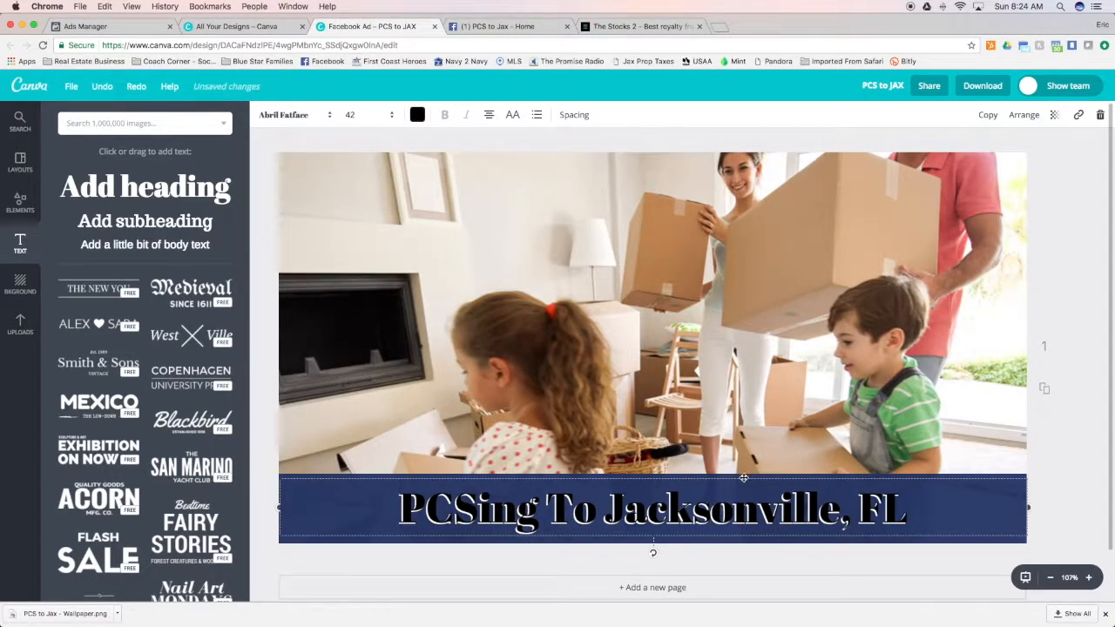
{"action": "key", "text": "Delete"}
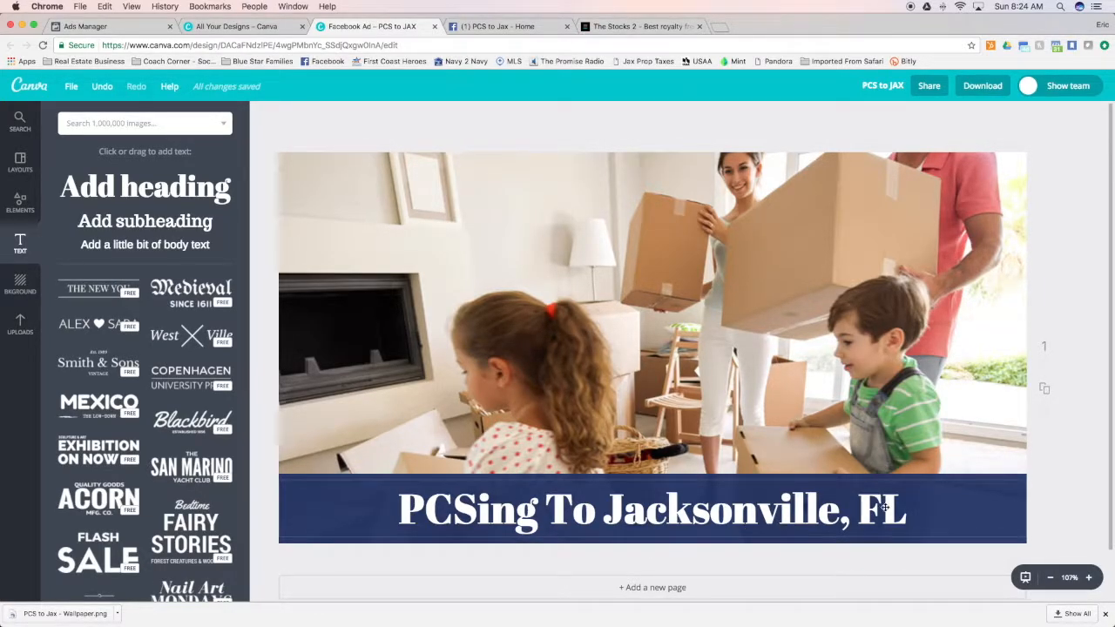
{"action": "left_click", "coordinate": [995, 477]}
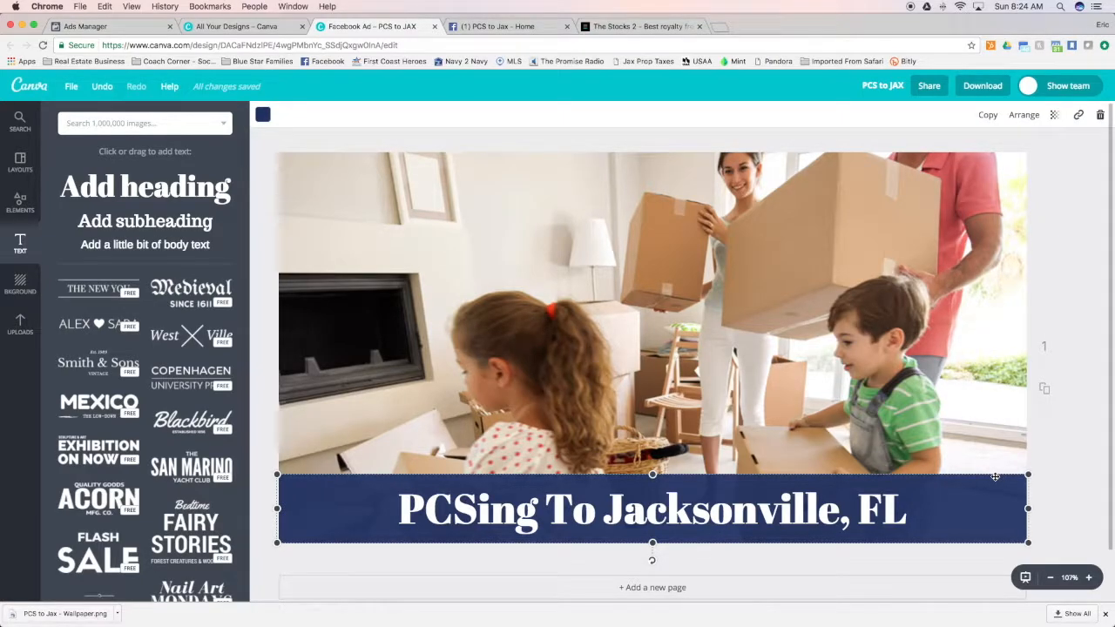
{"action": "key", "text": "BackSpace"}
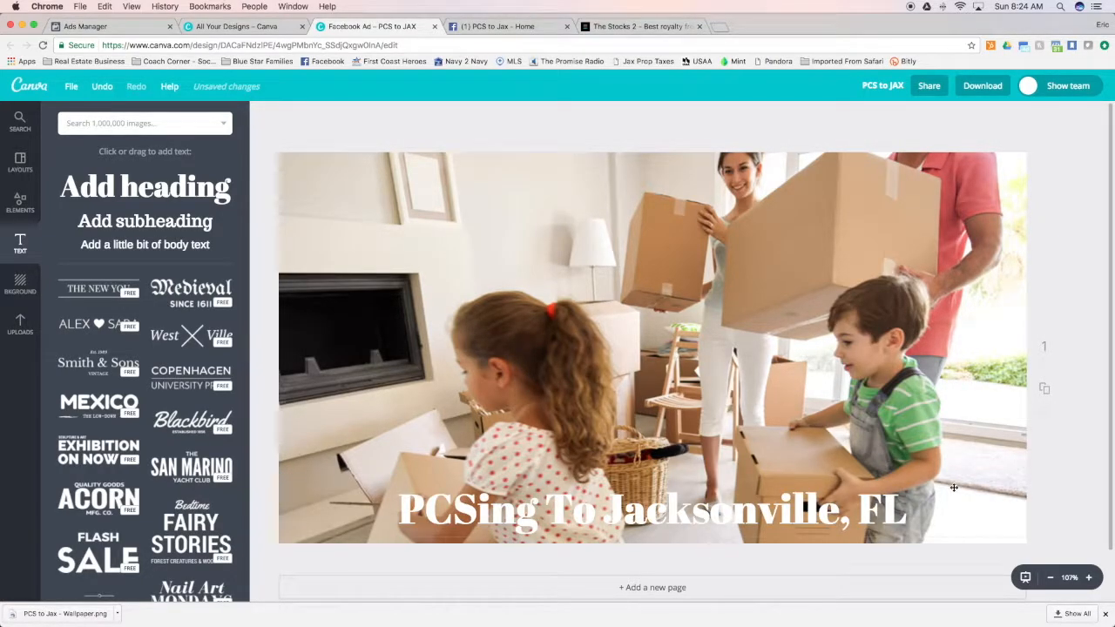
Duplicate the white heading, color the copy black, and place it over the original offset slightly up and right
{"action": "left_click", "coordinate": [681, 516]}
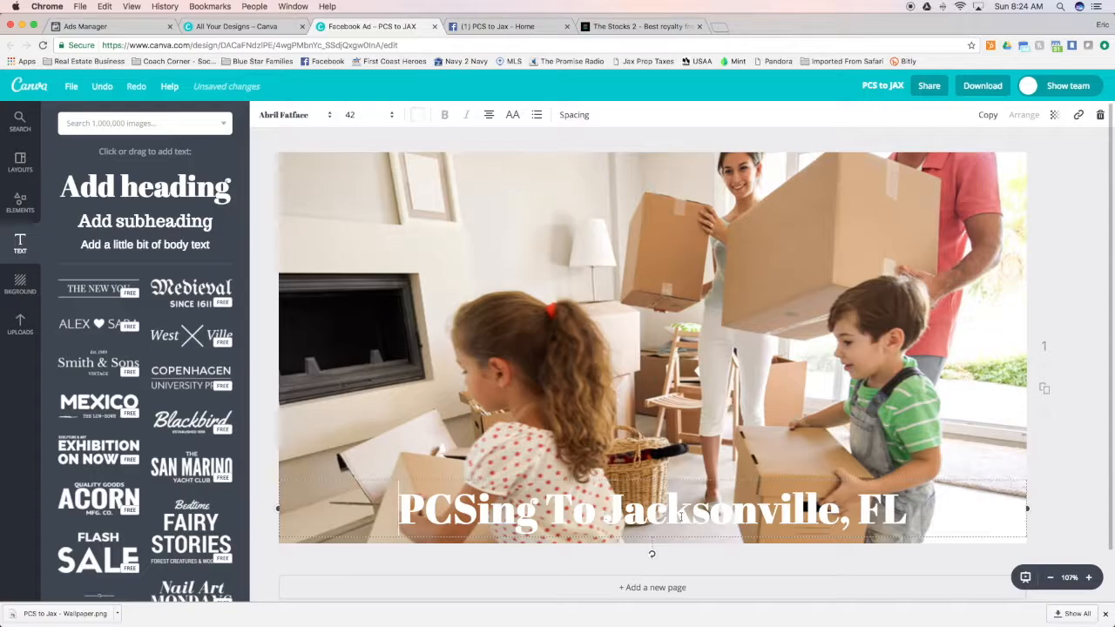
{"action": "left_click", "coordinate": [988, 115]}
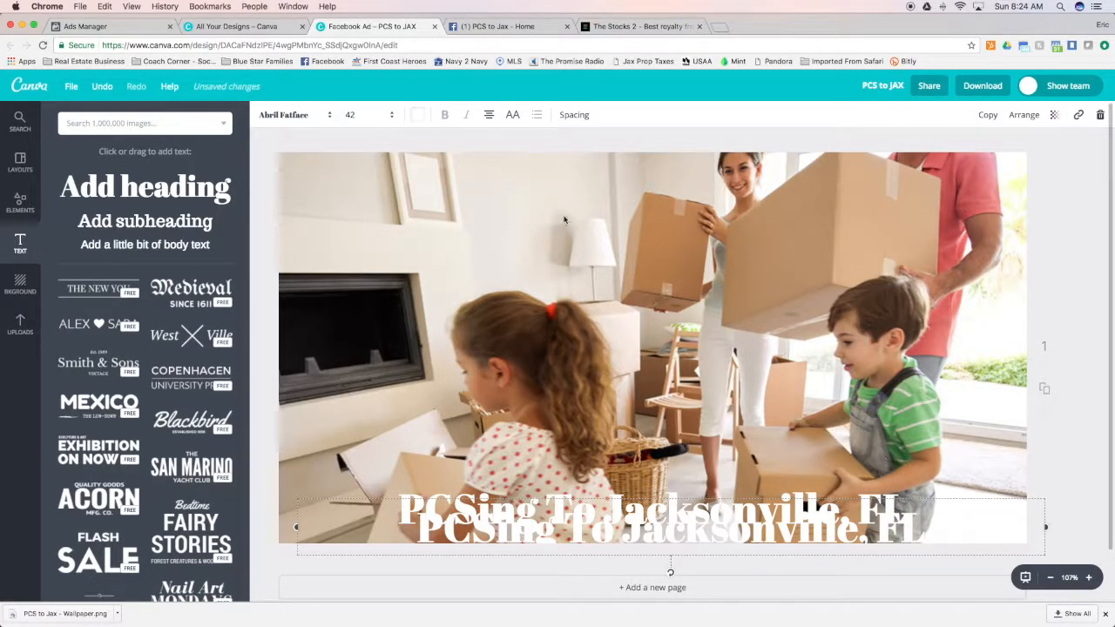
{"action": "left_click", "coordinate": [418, 115]}
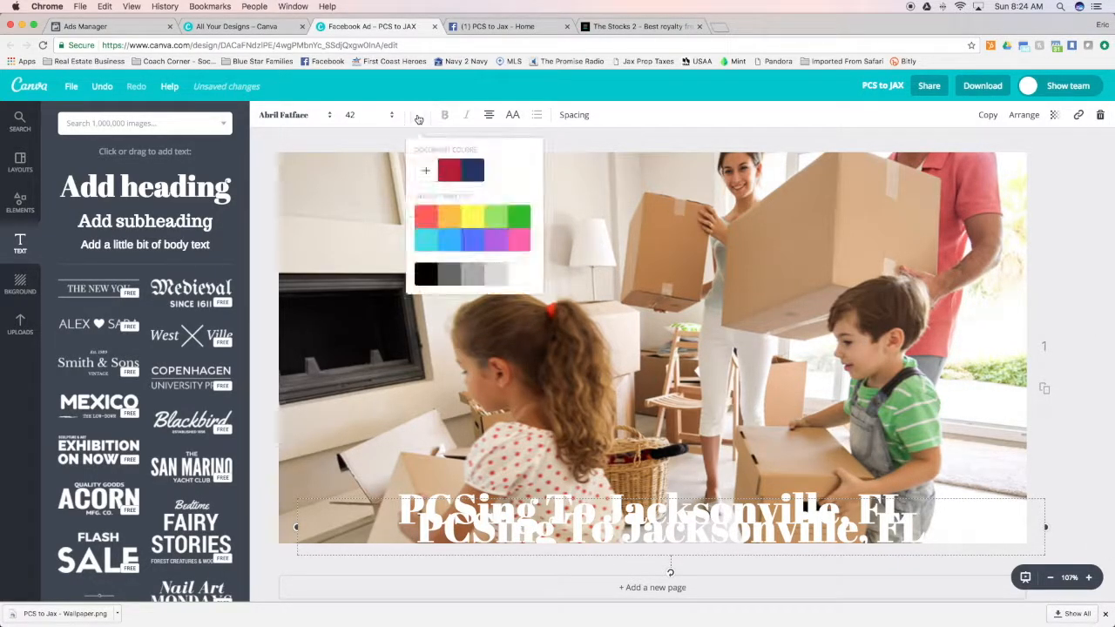
{"action": "left_click", "coordinate": [426, 274]}
{"action": "left_click_drag", "start_coordinate": [977, 500], "coordinate": [958, 477]}
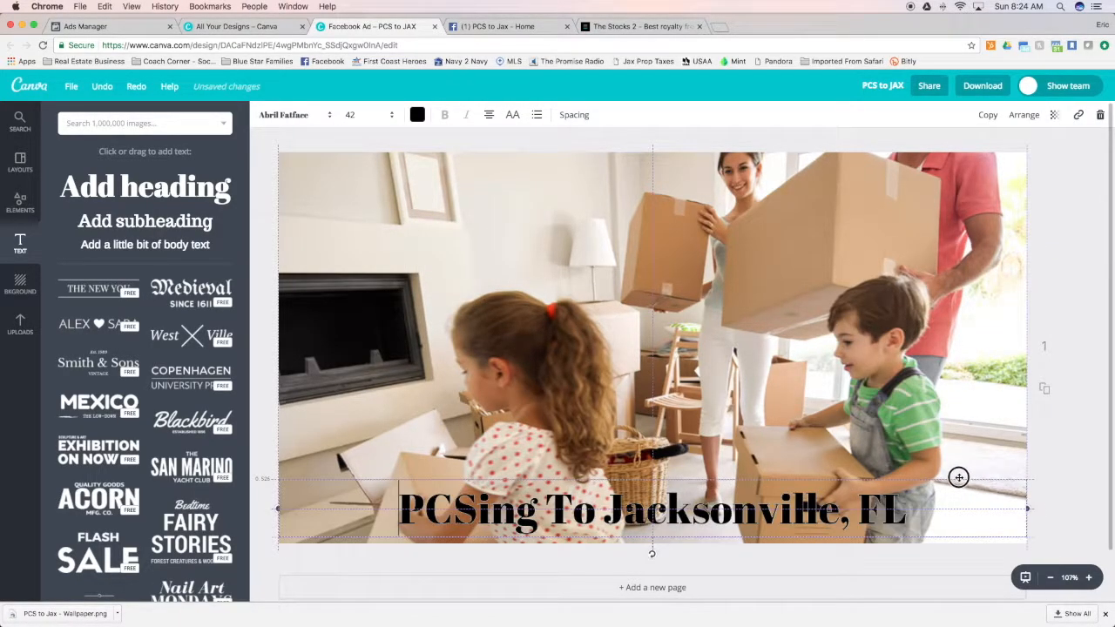
{"action": "key", "text": "Up"}
{"action": "key", "text": "Up"}
{"action": "key", "text": "Right"}
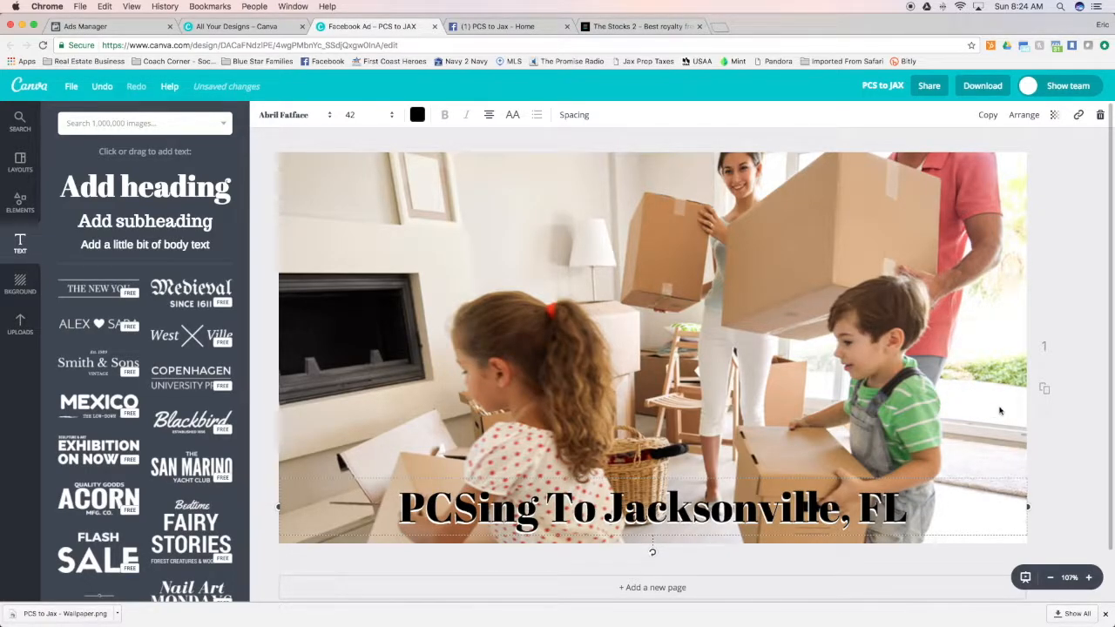
Delete the black heading copy that lies over the white heading
{"action": "left_click", "coordinate": [1045, 277]}
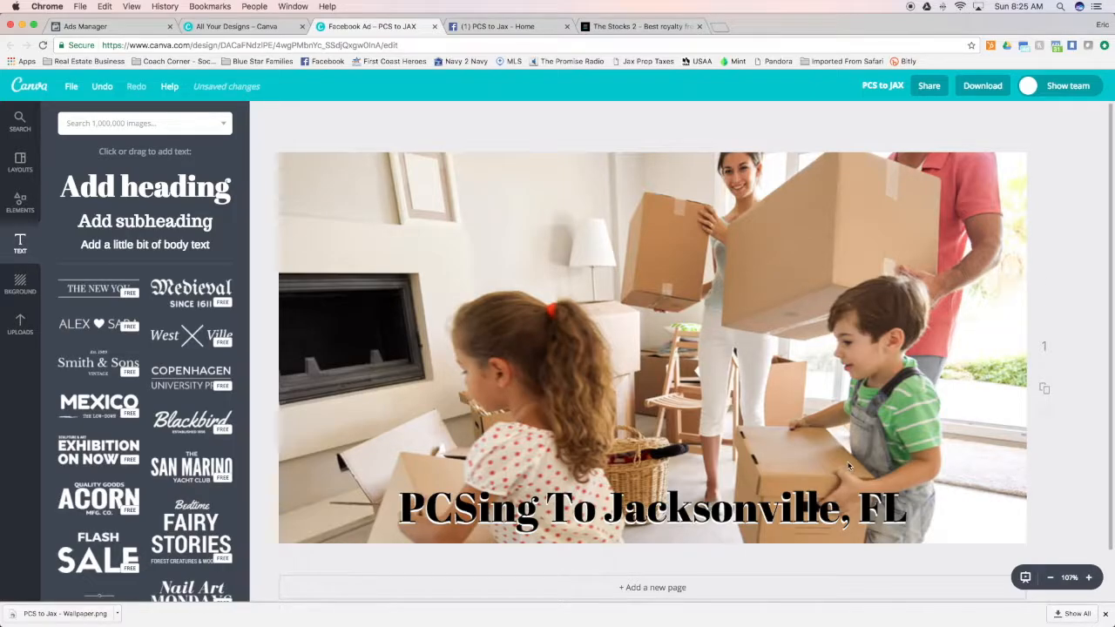
{"action": "left_click", "coordinate": [773, 482]}
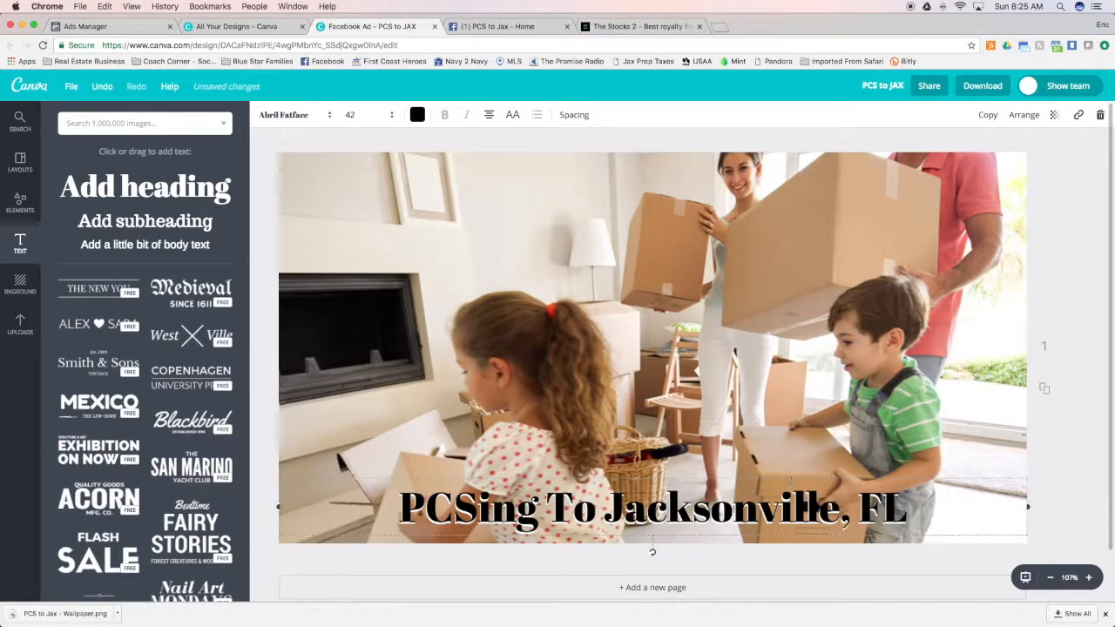
{"action": "left_click", "coordinate": [796, 477]}
{"action": "key", "text": "Delete"}
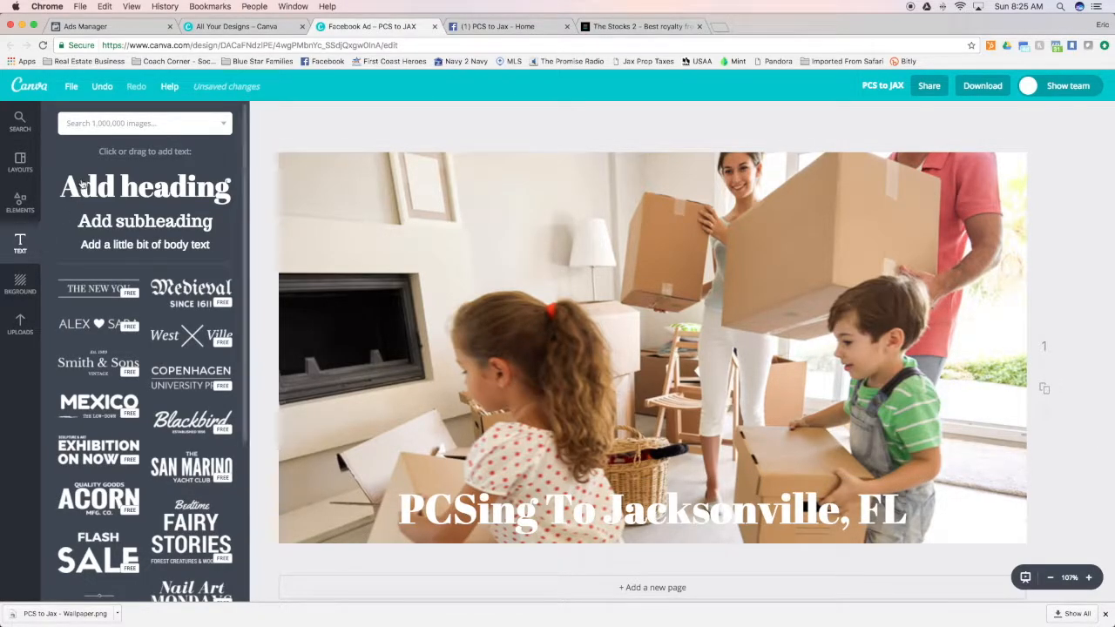
Add a white square shape and stretch it into a full-width band across the lower edge of the photo, covering the headline
{"action": "left_click", "coordinate": [20, 204]}
{"action": "left_click_drag", "start_coordinate": [85, 357], "coordinate": [531, 296]}
{"action": "left_click_drag", "start_coordinate": [736, 172], "coordinate": [389, 400]}
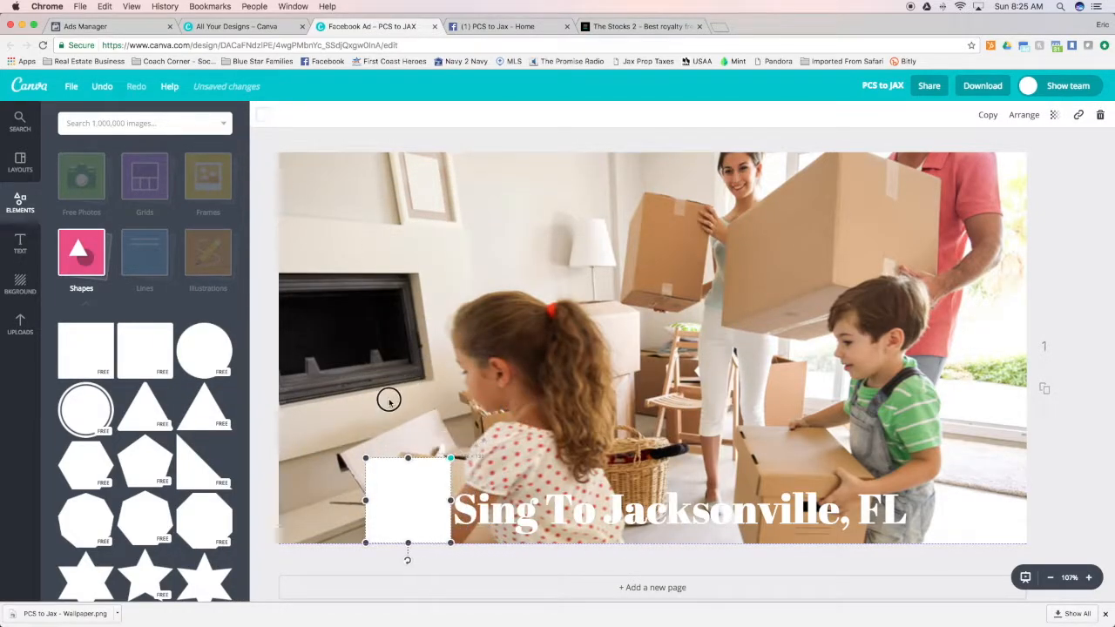
{"action": "left_click_drag", "start_coordinate": [410, 489], "coordinate": [1027, 511]}
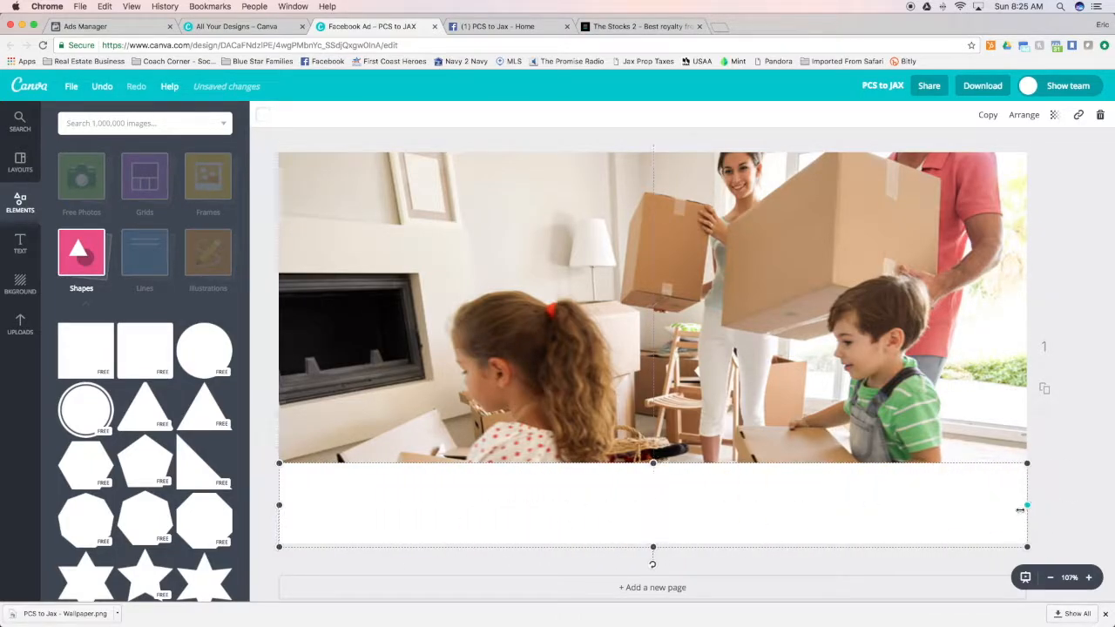
Send the band behind the white headline and color it with the navy from the document colors
{"action": "left_click", "coordinate": [1022, 117]}
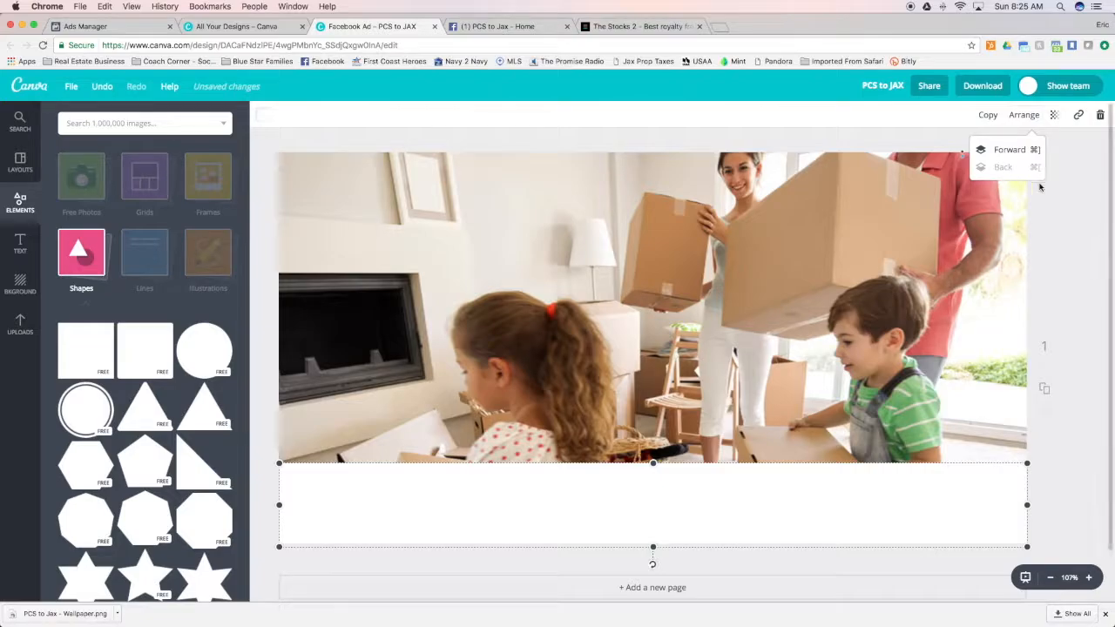
{"action": "left_click", "coordinate": [669, 497]}
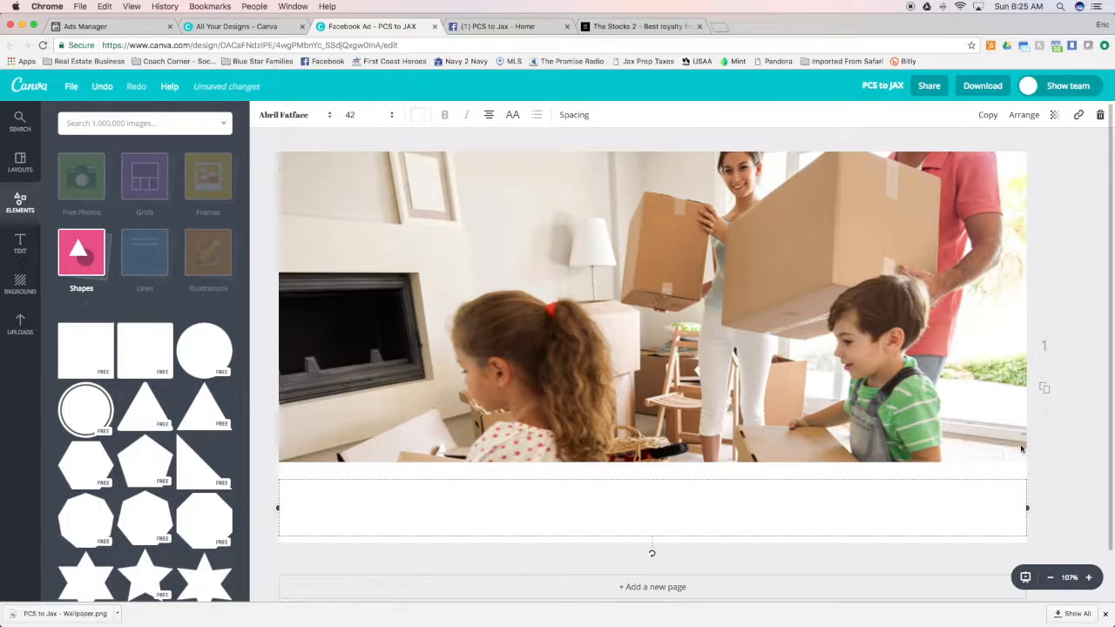
{"action": "left_click", "coordinate": [994, 471]}
{"action": "left_click", "coordinate": [264, 116]}
{"action": "left_click", "coordinate": [318, 171]}
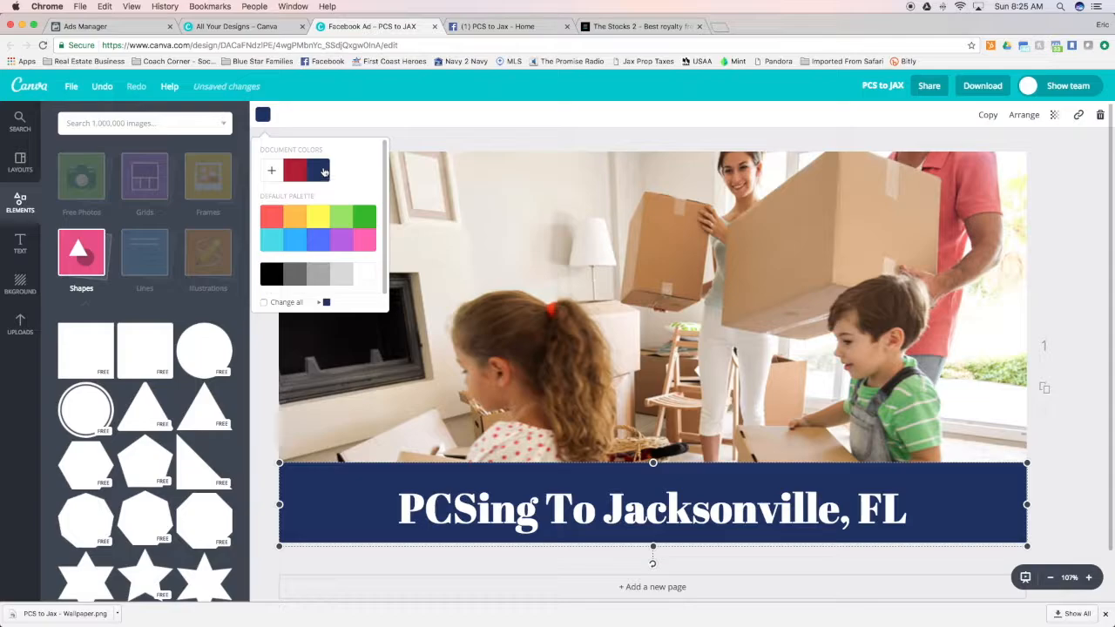
{"action": "left_click", "coordinate": [1080, 381]}
Make the navy band thinner by lowering its upper edge, and shift the headline slightly down so it sits centered in the band
{"action": "left_click_drag", "start_coordinate": [653, 466], "coordinate": [671, 515]}
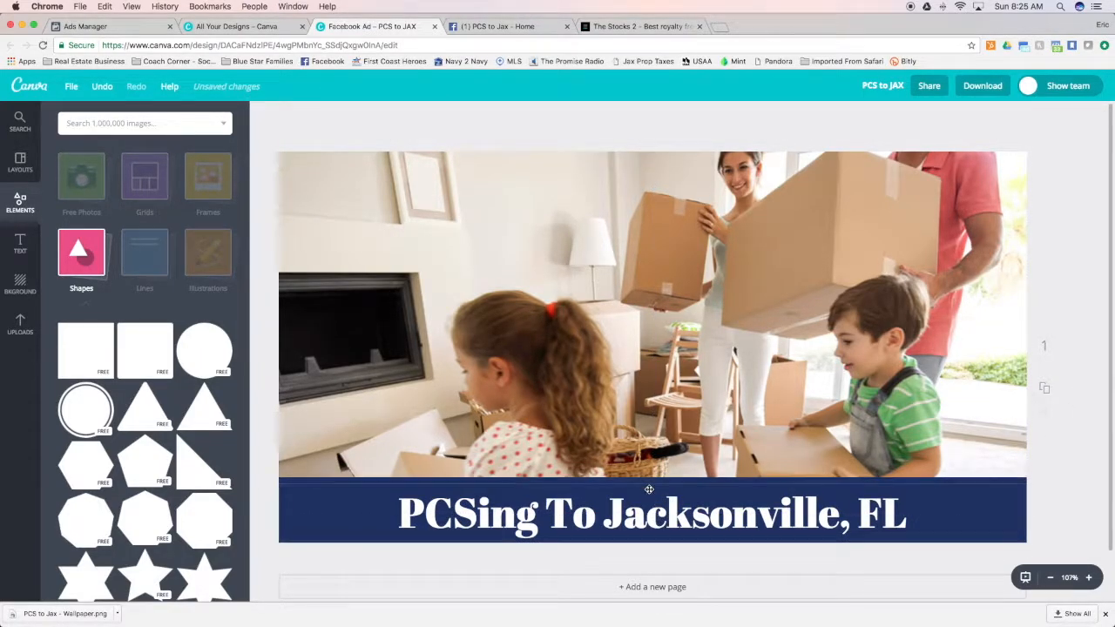
{"action": "left_click", "coordinate": [649, 490]}
{"action": "left_click", "coordinate": [489, 439]}
{"action": "left_click", "coordinate": [485, 475]}
{"action": "left_click", "coordinate": [495, 481]}
{"action": "left_click_drag", "start_coordinate": [651, 479], "coordinate": [651, 485]}
Add two question marks to the headline so it reads "PCSing To Jacksonville, FL??"
{"action": "left_click", "coordinate": [910, 509]}
{"action": "left_click", "coordinate": [911, 510]}
{"action": "type", "text": "?"}
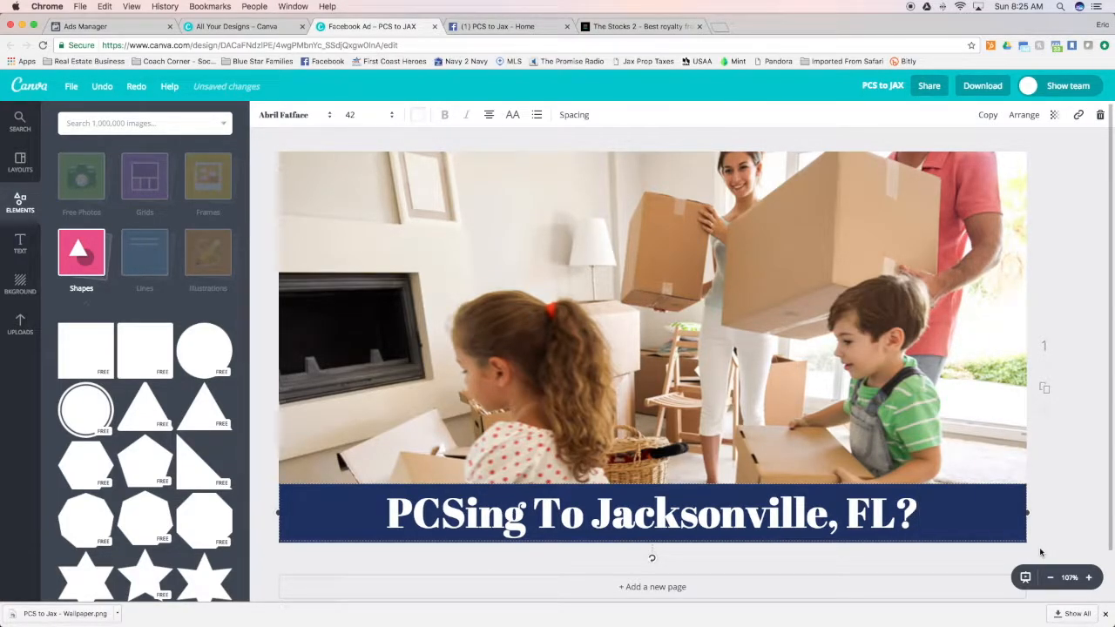
{"action": "type", "text": "?"}
{"action": "left_click", "coordinate": [1052, 205]}
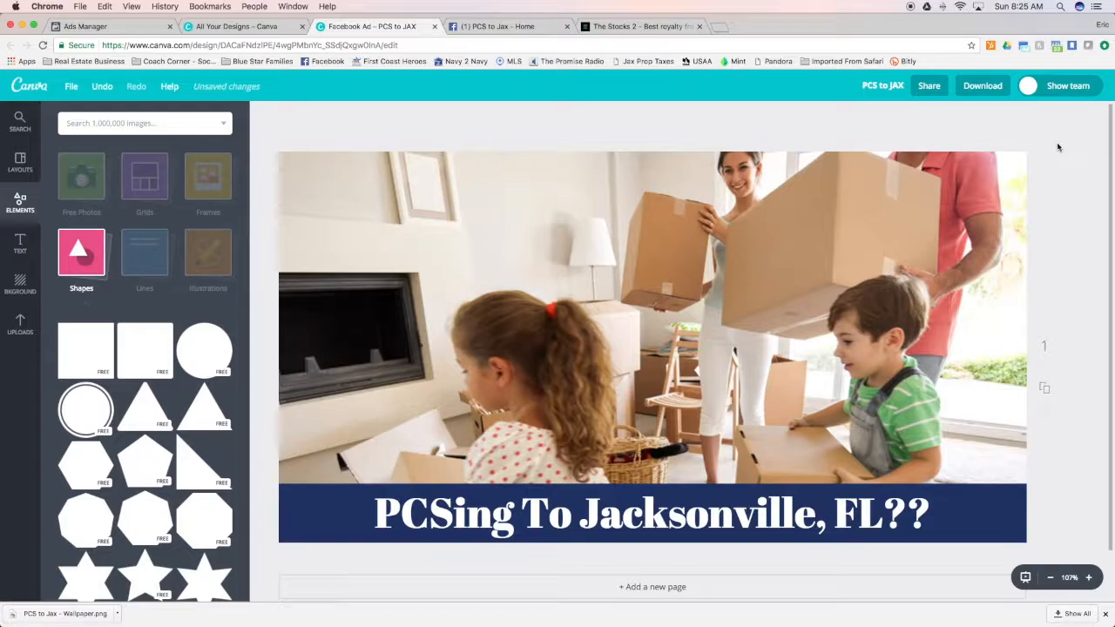
Download the finished ad design with the file type PNG (Recommended)
{"action": "left_click", "coordinate": [985, 87]}
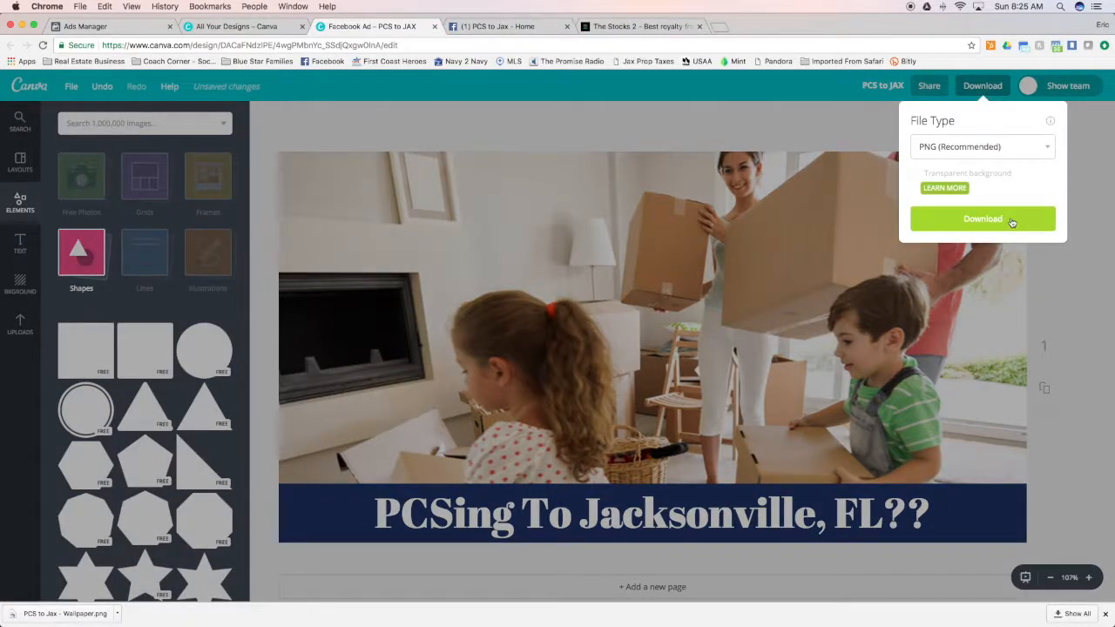
{"action": "left_click", "coordinate": [1045, 150]}
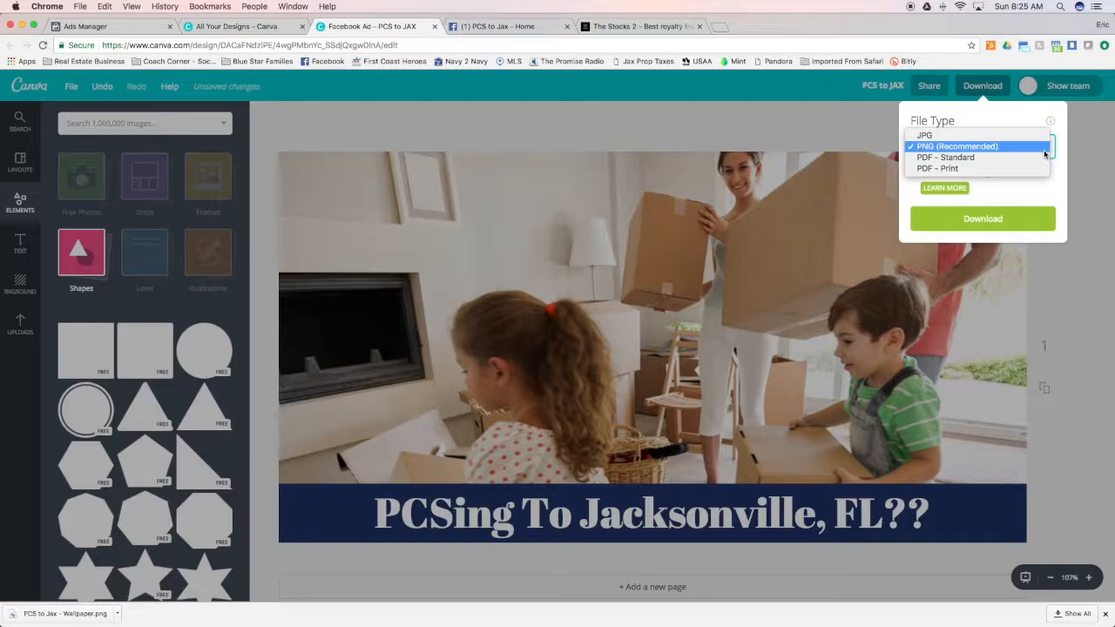
{"action": "left_click", "coordinate": [976, 146]}
{"action": "left_click", "coordinate": [1002, 221]}
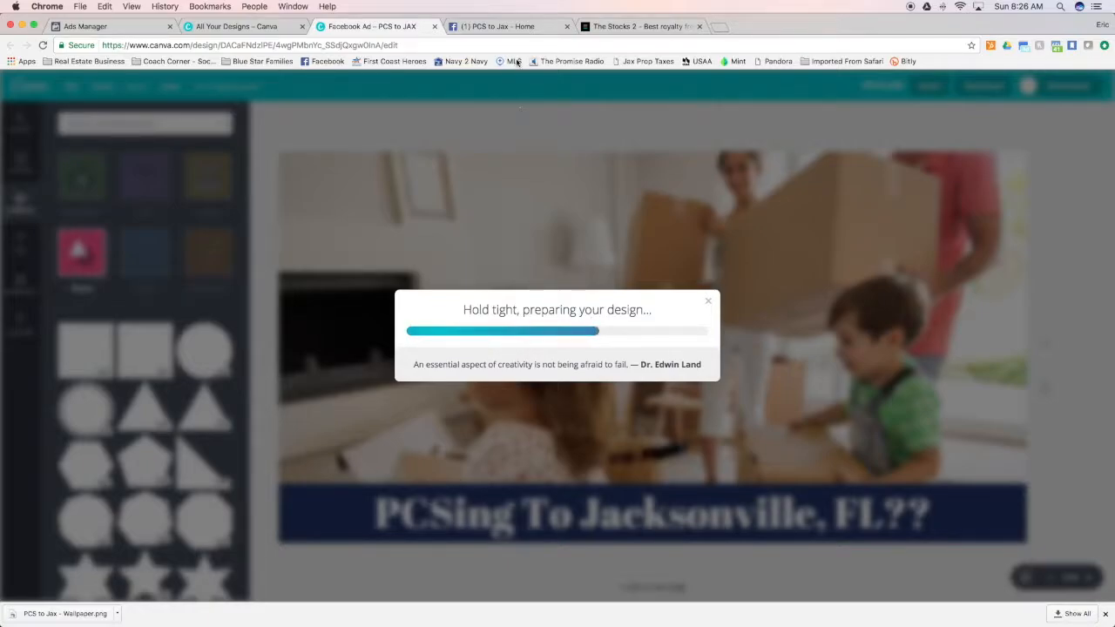
Switch to the PCS to Jax Facebook page and look over its posting and promotion options
{"action": "left_click", "coordinate": [503, 26]}
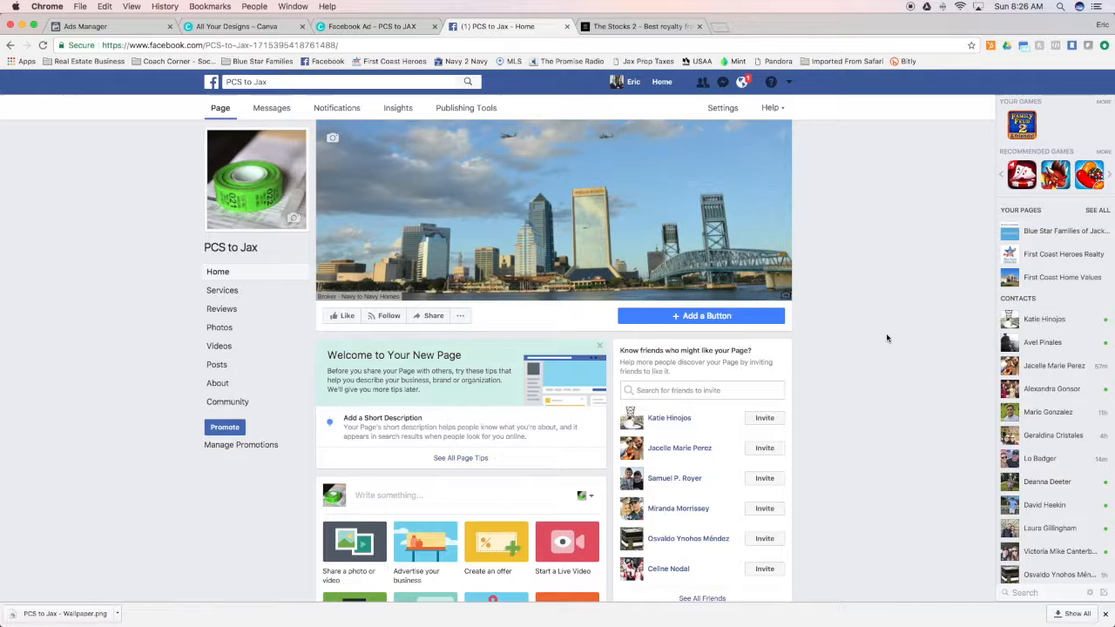
{"action": "scroll", "coordinate": [847, 359], "scroll_direction": "down", "scroll_amount": 5}
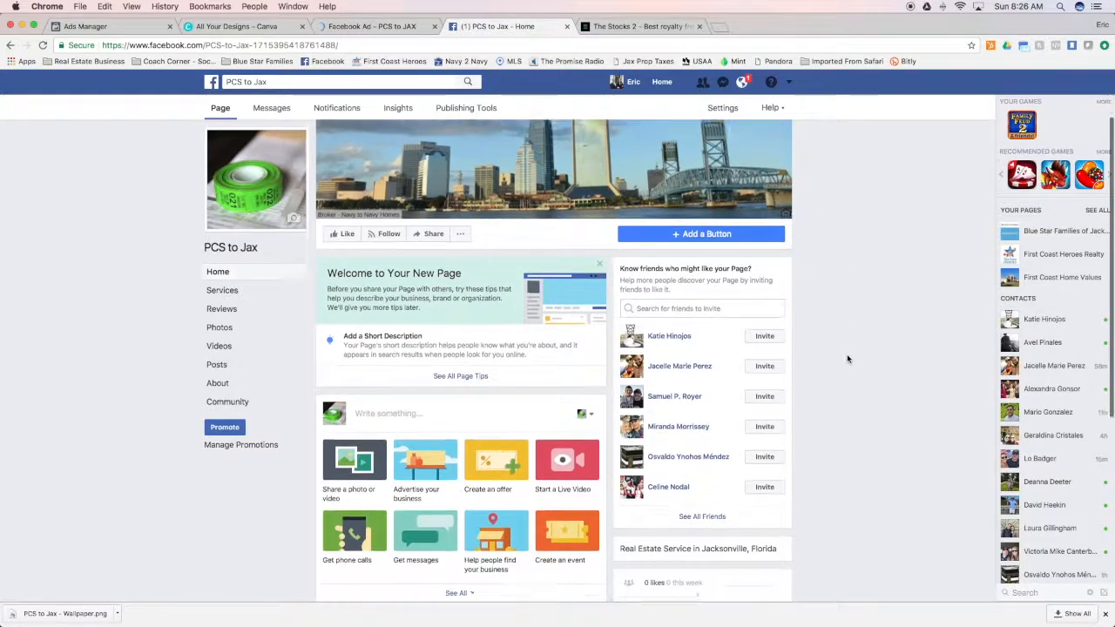
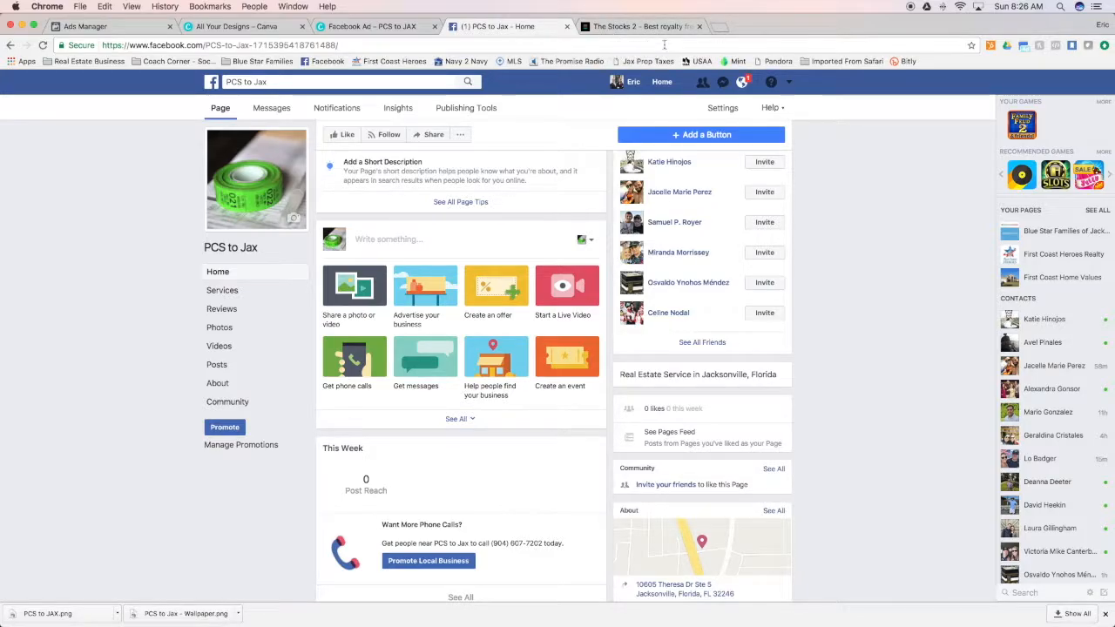
Open the First Coast Heroes website separately and select its web address for reuse
{"action": "left_click", "coordinate": [721, 30]}
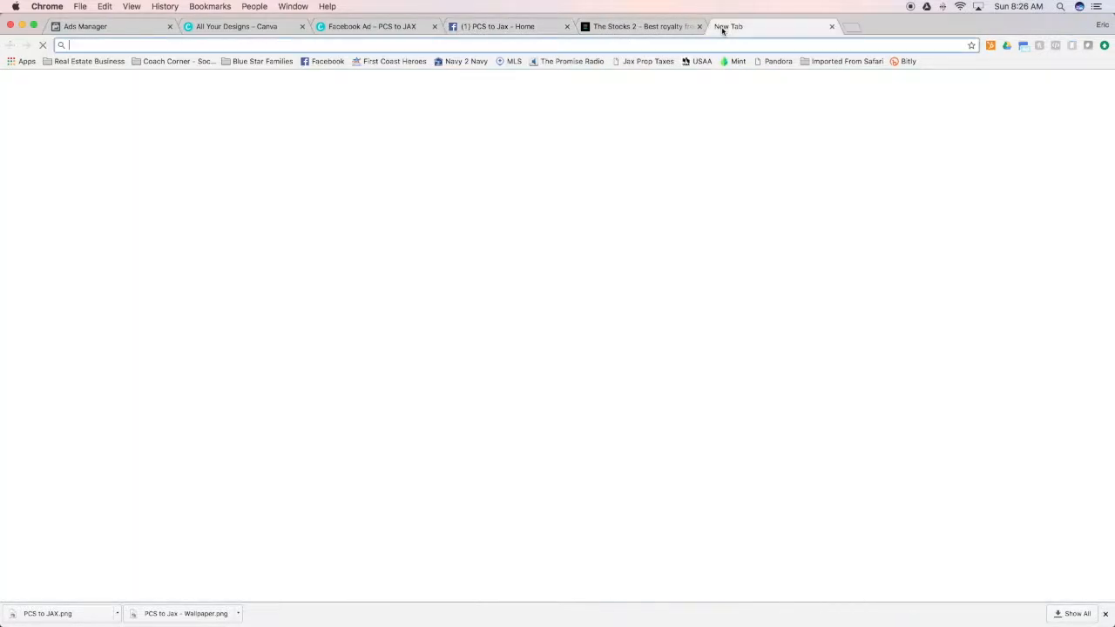
{"action": "left_click", "coordinate": [399, 65]}
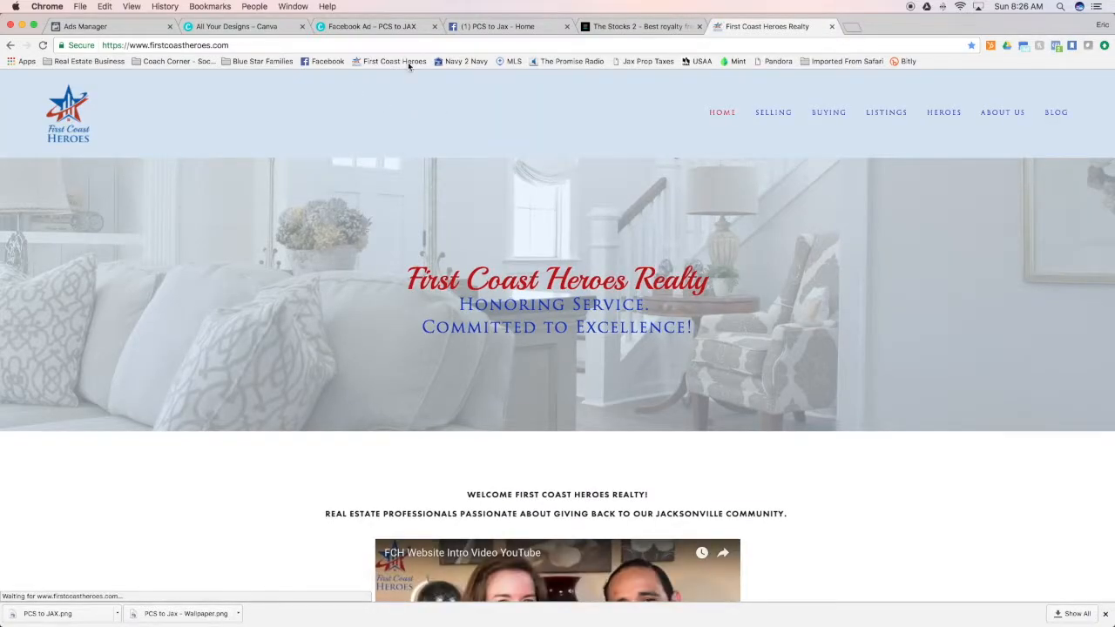
{"action": "left_click", "coordinate": [392, 48]}
{"action": "key", "text": "super+c"}
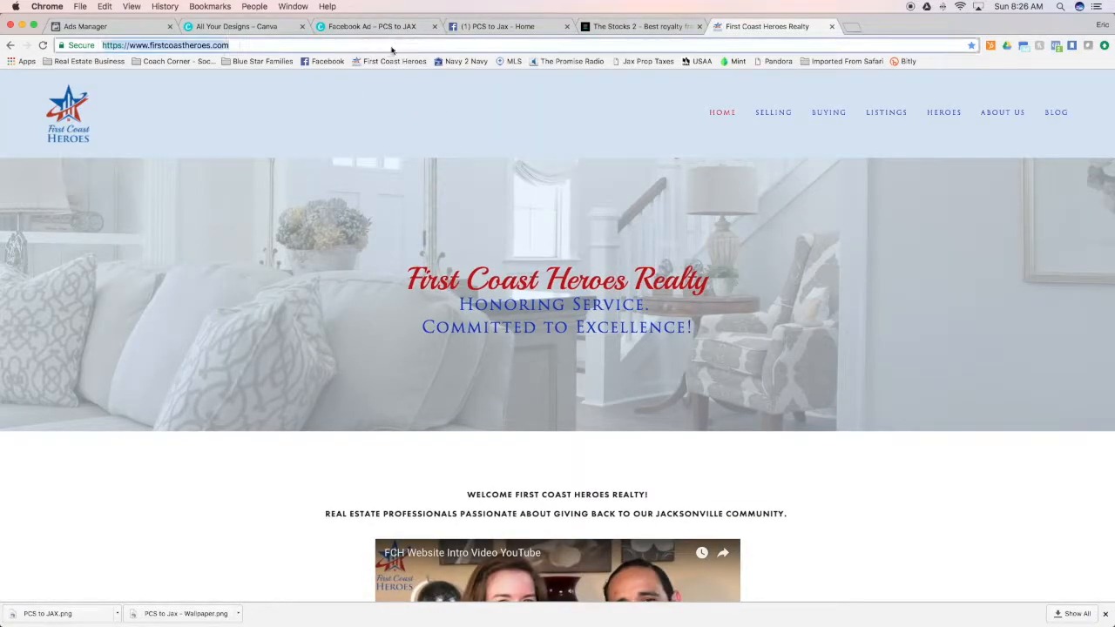
{"action": "left_click", "coordinate": [501, 27]}
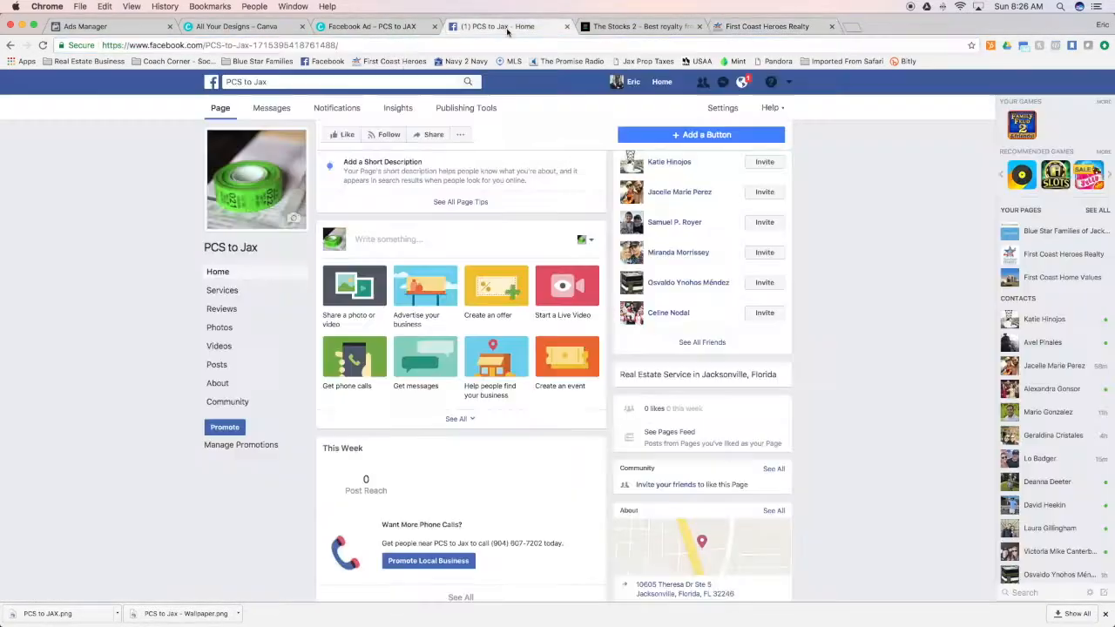
{"action": "scroll", "coordinate": [518, 348], "scroll_direction": "up", "scroll_amount": 5}
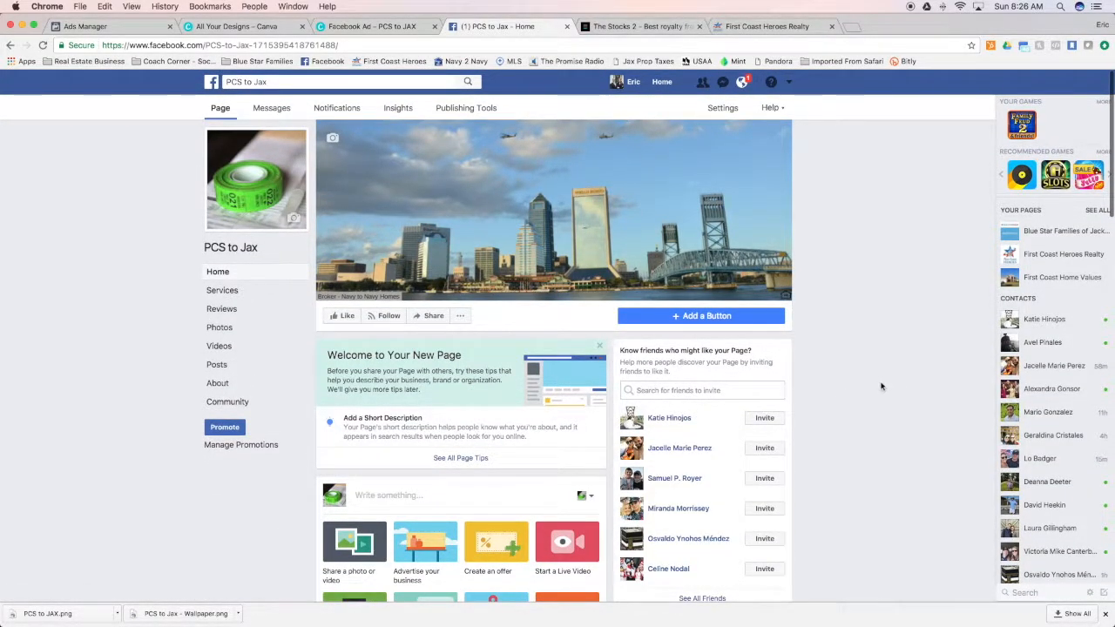
{"action": "scroll", "coordinate": [882, 383], "scroll_direction": "down", "scroll_amount": 2}
{"action": "left_click", "coordinate": [383, 389]}
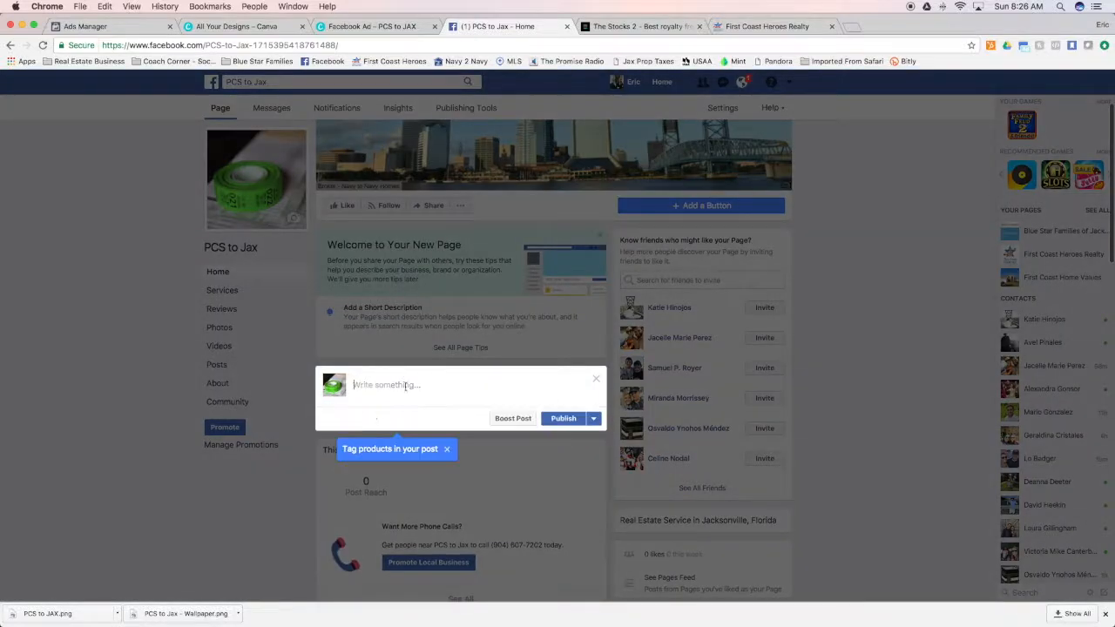
{"action": "key", "text": "super+v"}
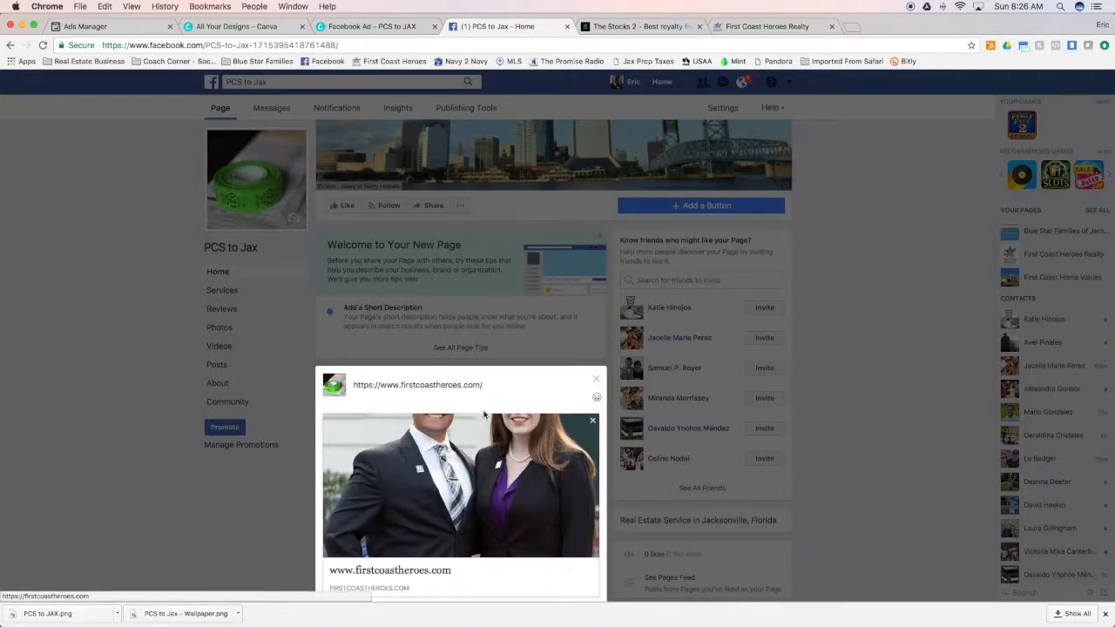
Replace the link text with "ATTENTION MILITARY!! Are you PCSing This Summer To Jacksonville FL? Or did you just get orders and don't know where to live?"
{"action": "left_click_drag", "start_coordinate": [483, 386], "coordinate": [340, 385]}
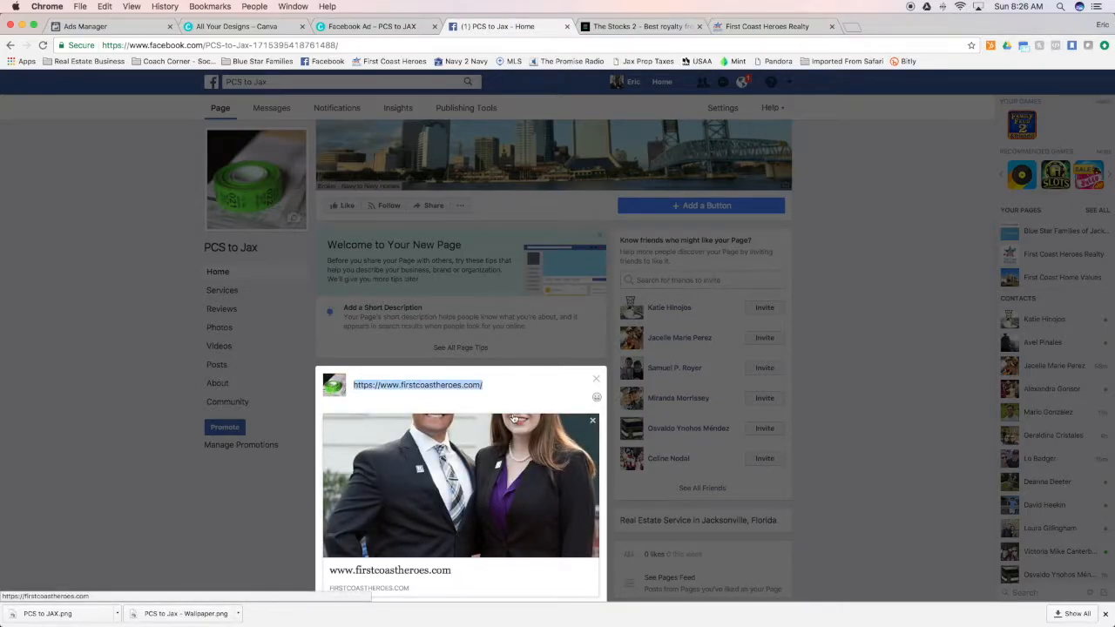
{"action": "type", "text": "ATTENTION MILITARY!! Are you PCSIN"}
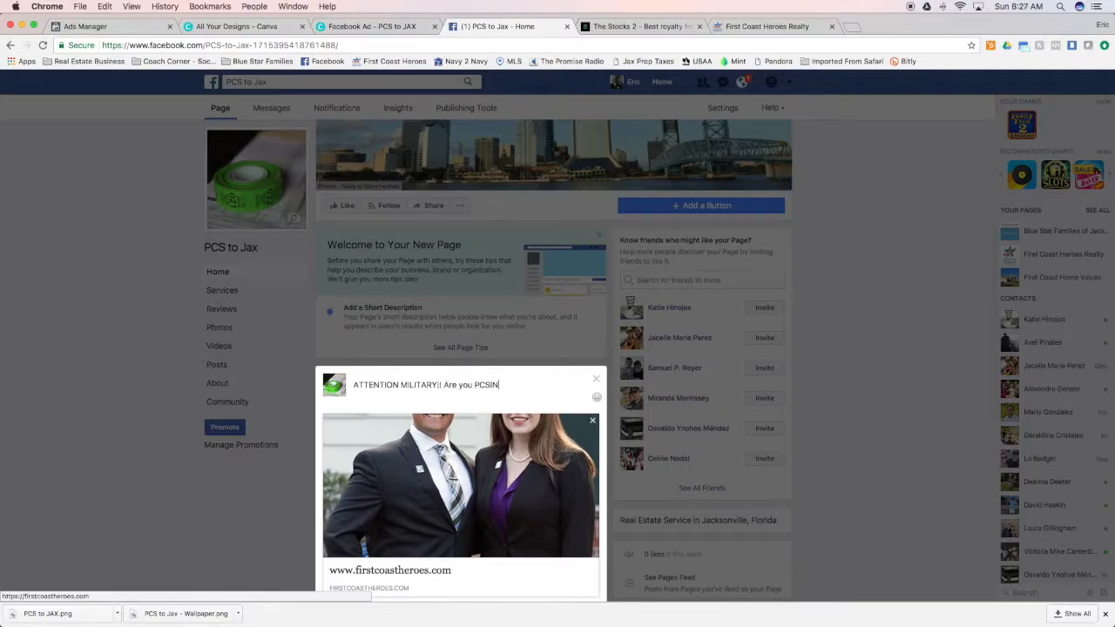
{"action": "key", "text": "BackSpace"}
{"action": "key", "text": "BackSpace"}
{"action": "type", "text": "ing This Summer TO"}
{"action": "type", "text": " Jacksovn"}
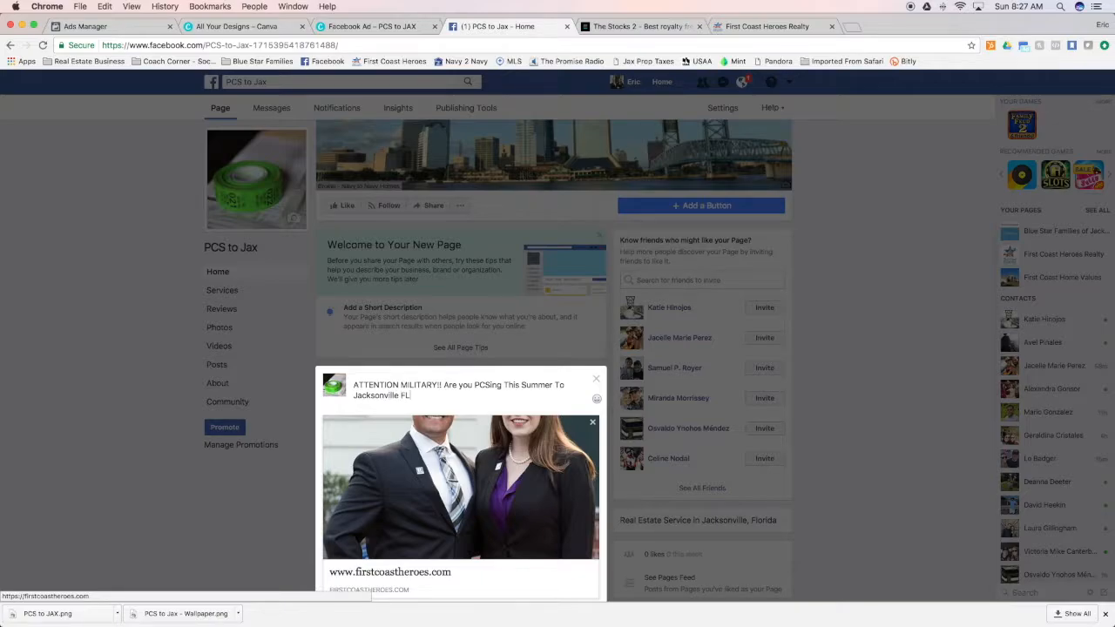
{"action": "type", "text": "did you just get orders and don't know where to live?"}
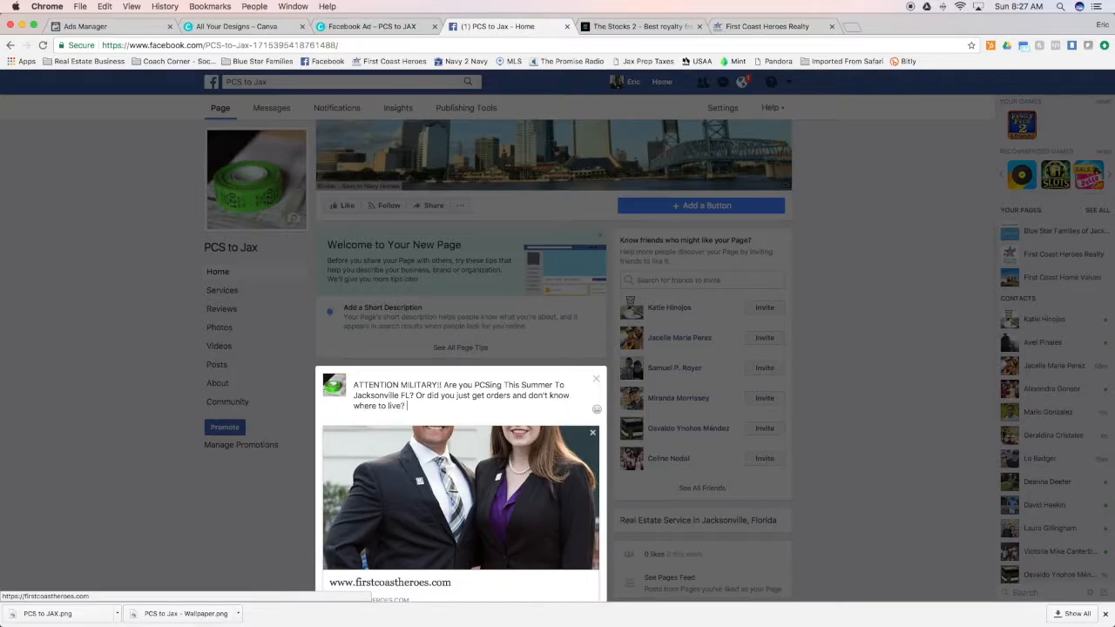
Add a second paragraph to the post reading "Let your local military Real Estate Experts help you out!"
{"action": "key", "text": "Return"}
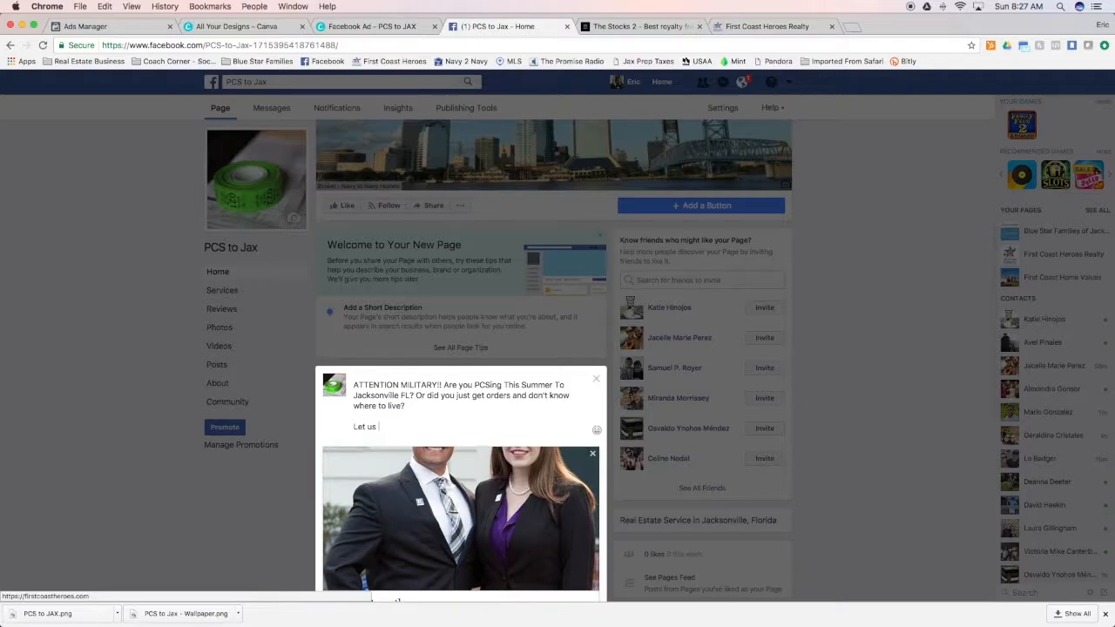
{"action": "type", "text": "Let your local military Real Estate Expe"}
{"action": "type", "text": "rts help you out!"}
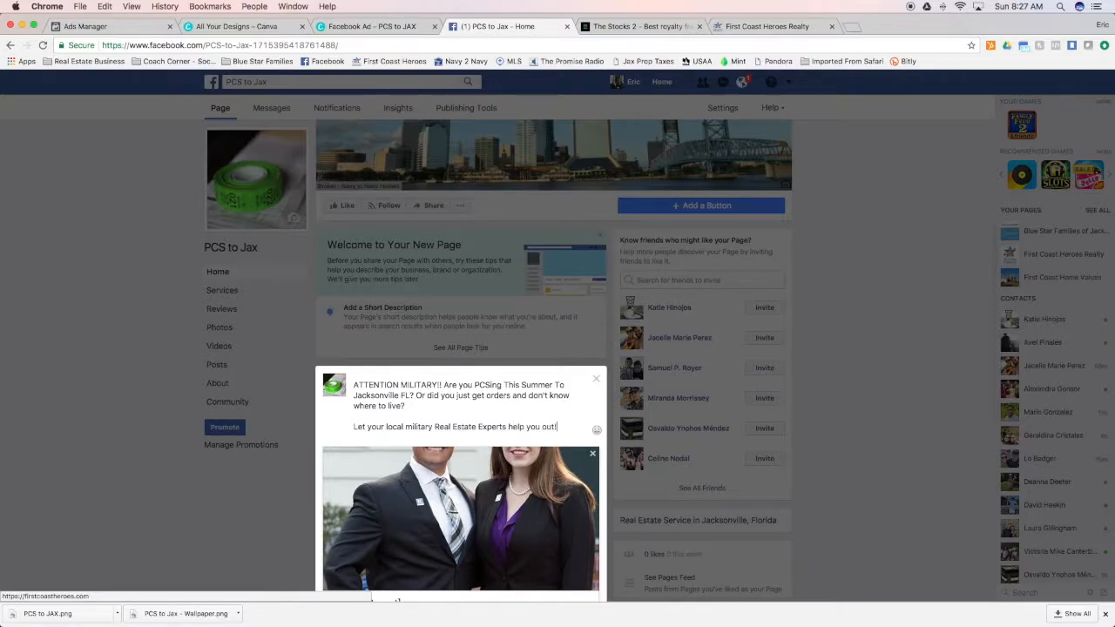
{"action": "scroll", "coordinate": [475, 453], "scroll_direction": "down", "scroll_amount": 3}
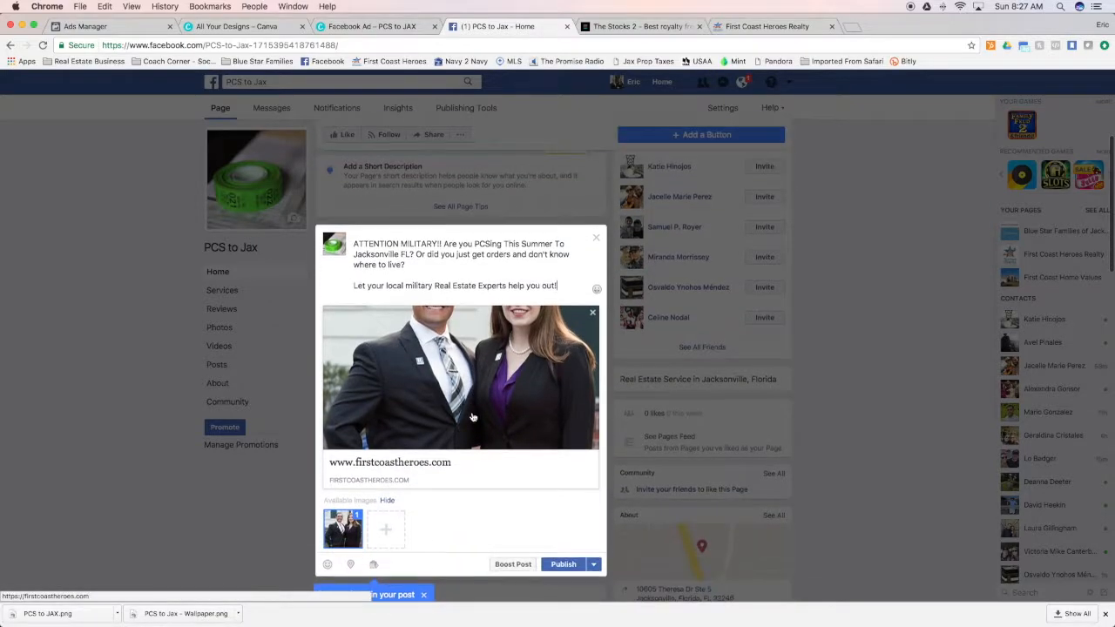
{"action": "left_click", "coordinate": [352, 287]}
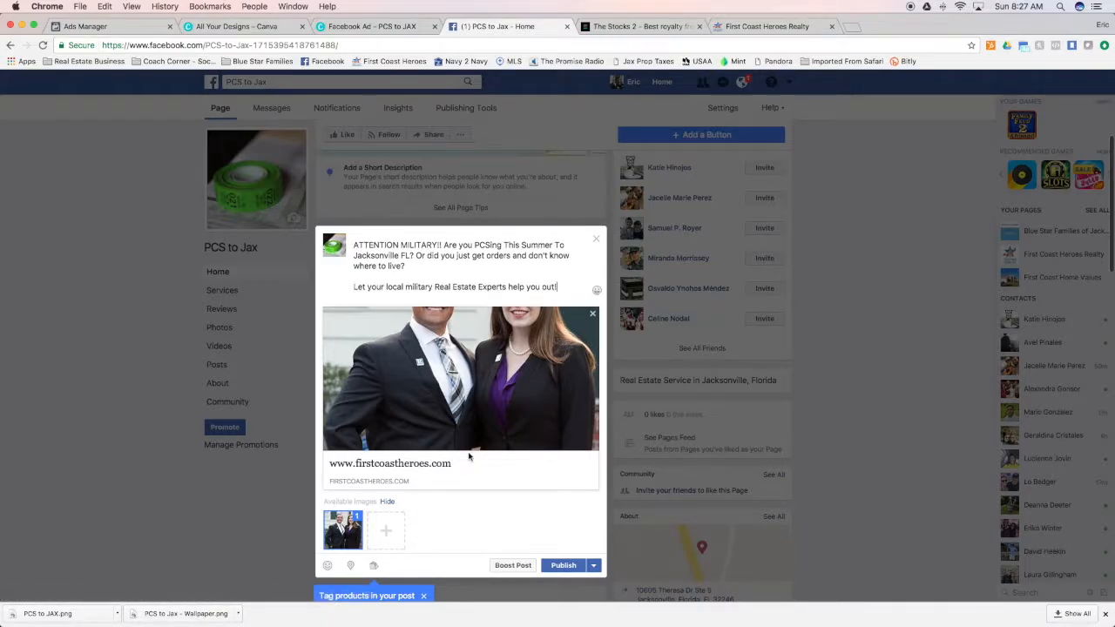
Add the downloaded ad image from the external drive's Chrome Downloads folder to the link preview, and deselect the photo of the couple
{"action": "left_click", "coordinate": [388, 537]}
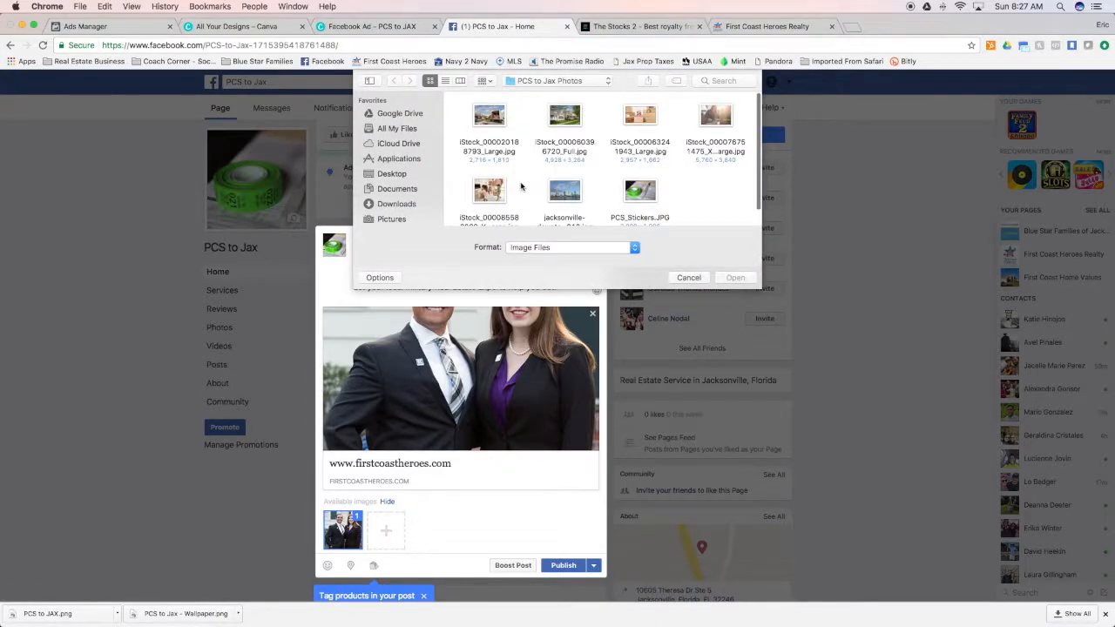
{"action": "scroll", "coordinate": [388, 157], "scroll_direction": "down", "scroll_amount": 5}
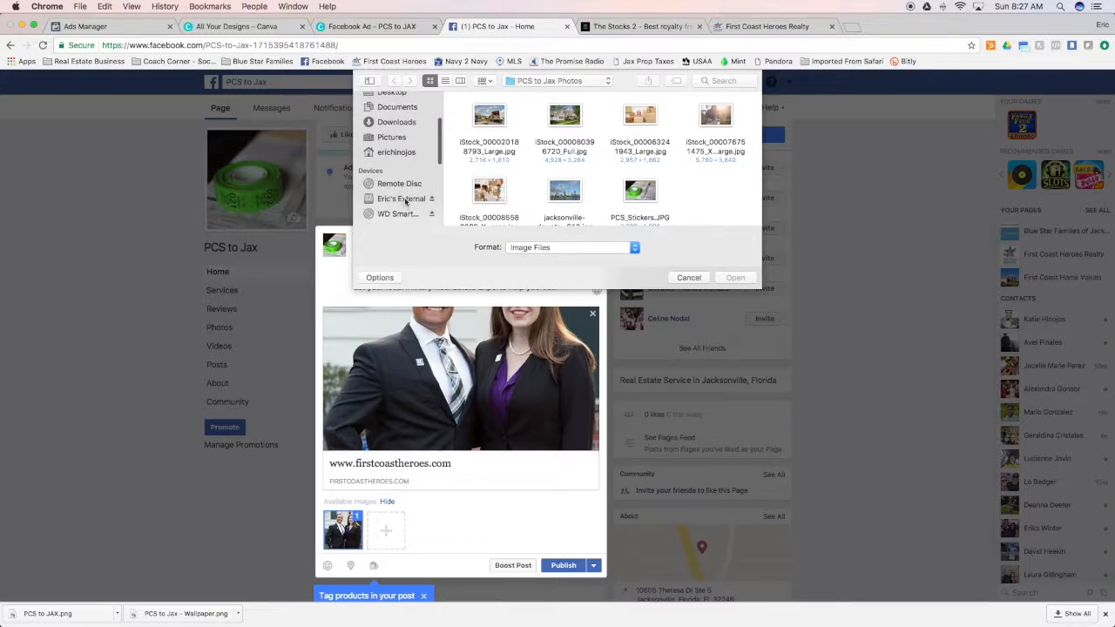
{"action": "left_click", "coordinate": [401, 199]}
{"action": "scroll", "coordinate": [567, 174], "scroll_direction": "down", "scroll_amount": 1}
{"action": "double_click", "coordinate": [568, 183]}
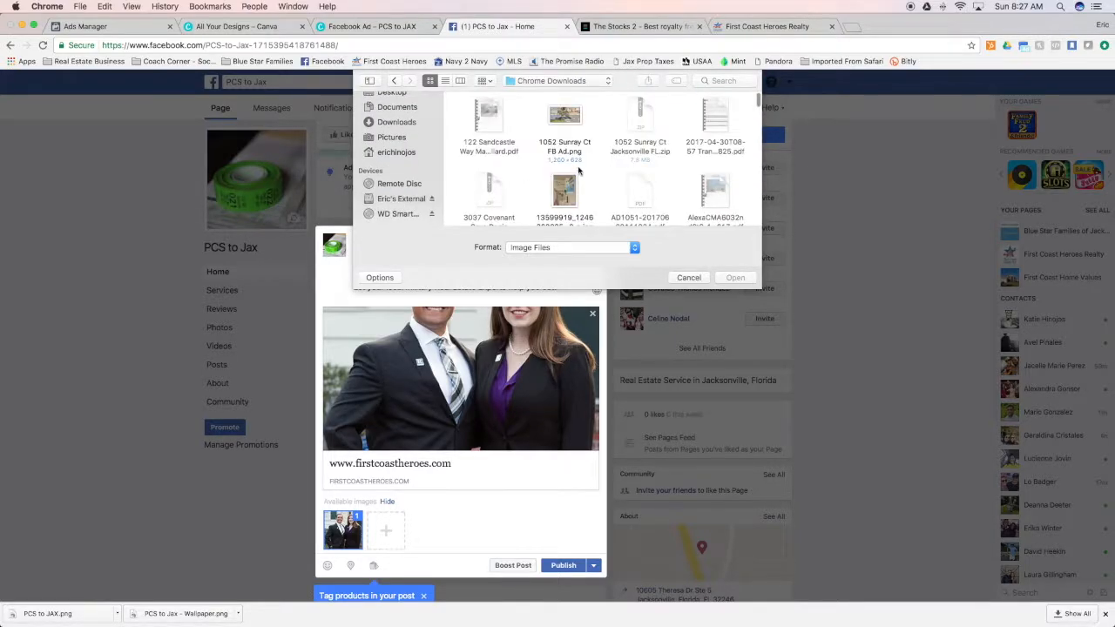
{"action": "left_click", "coordinate": [445, 81]}
{"action": "left_click", "coordinate": [510, 114]}
{"action": "left_click", "coordinate": [736, 278]}
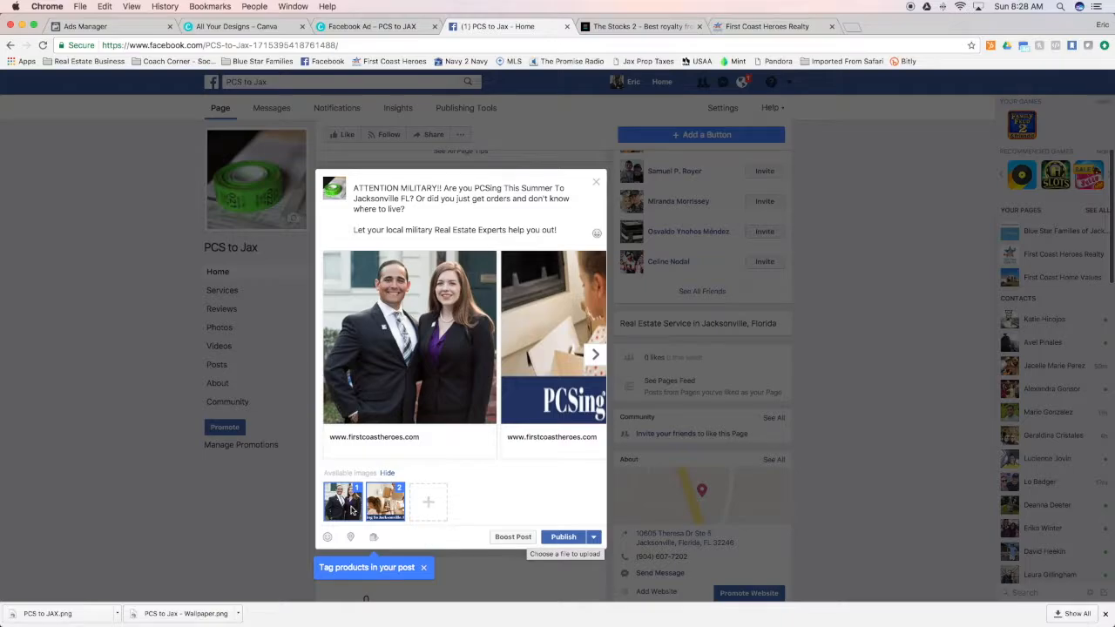
{"action": "left_click", "coordinate": [354, 510]}
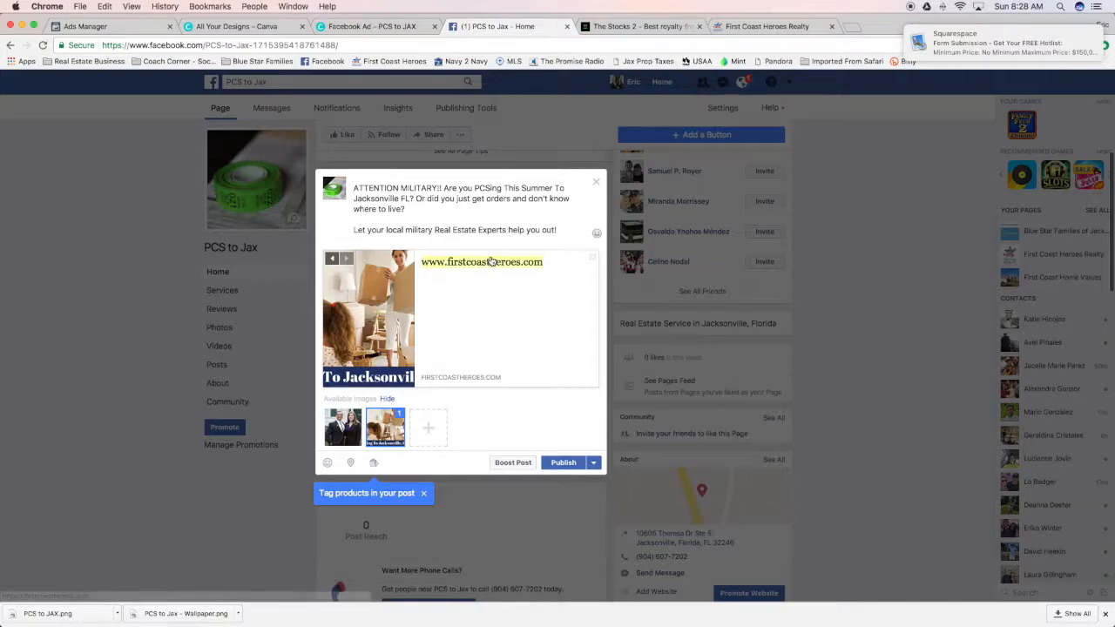
Change the link preview's headline to "ATTENTION MILITARY PERSONNEL!!"
{"action": "left_click", "coordinate": [521, 262]}
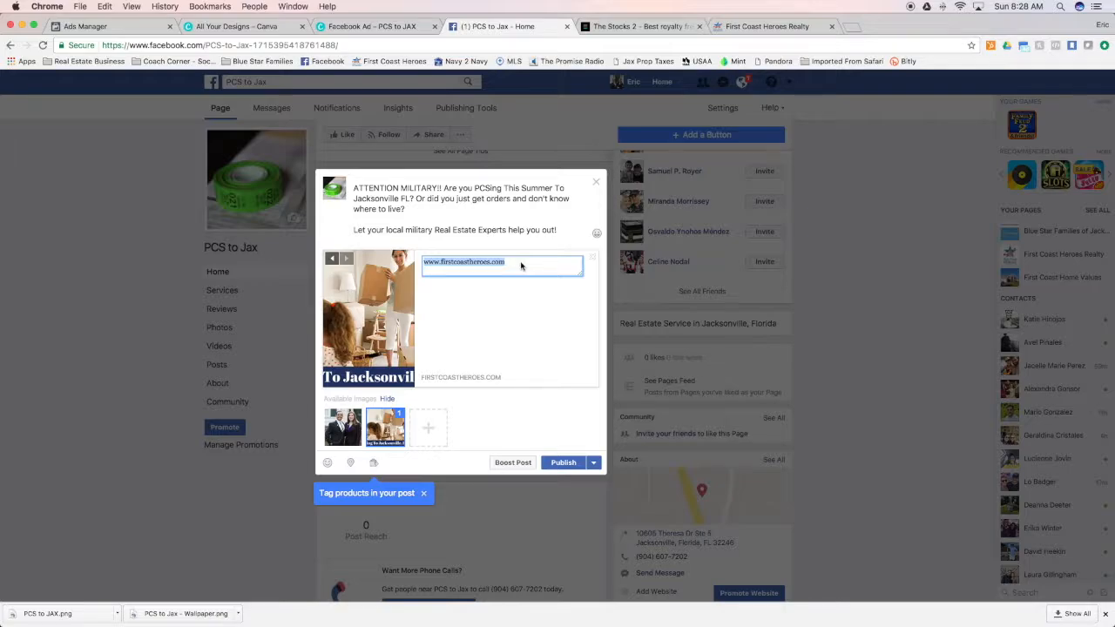
{"action": "type", "text": "ATTENTION"}
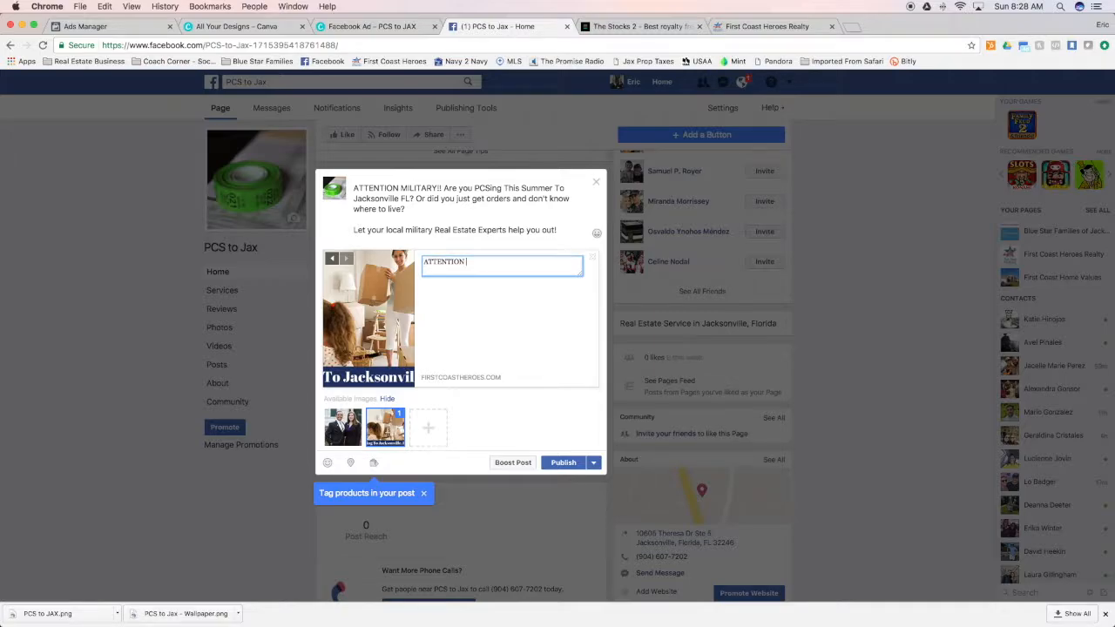
{"action": "type", "text": "MILITARY PERSONNEL!!"}
{"action": "left_click", "coordinate": [533, 423]}
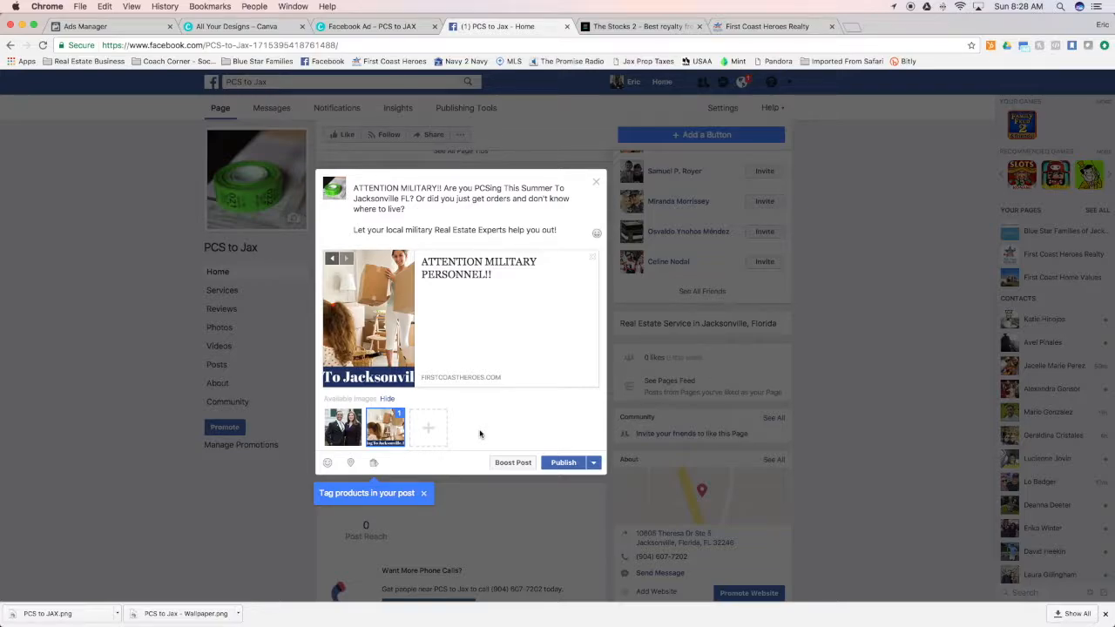
Schedule the post for publication on 7/2/2017 at 12:39 PM
{"action": "left_click", "coordinate": [594, 463]}
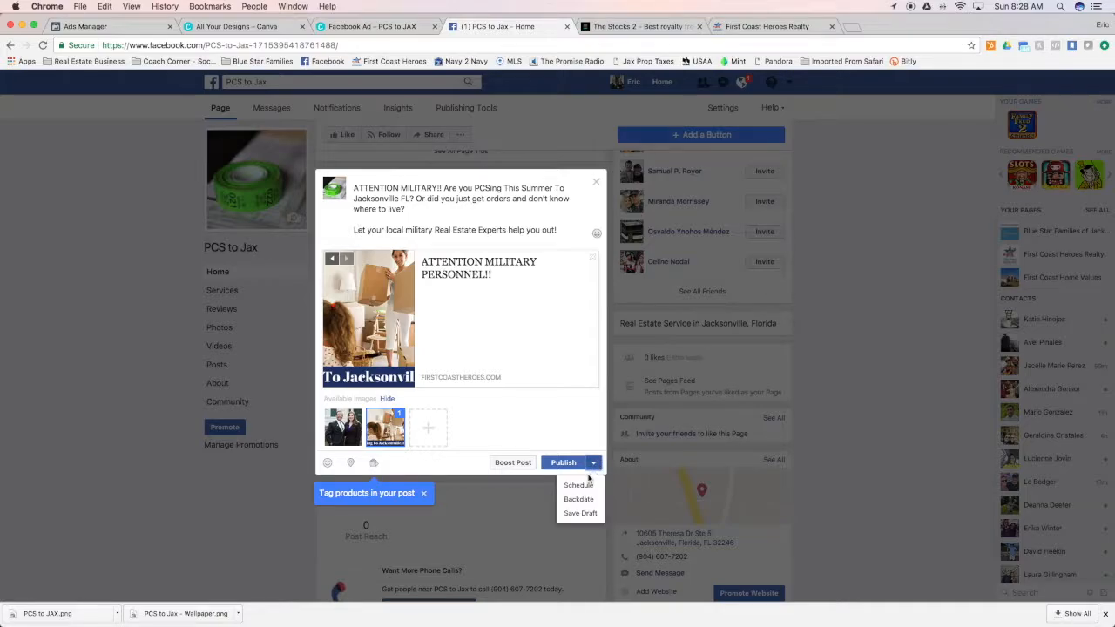
{"action": "left_click", "coordinate": [589, 489]}
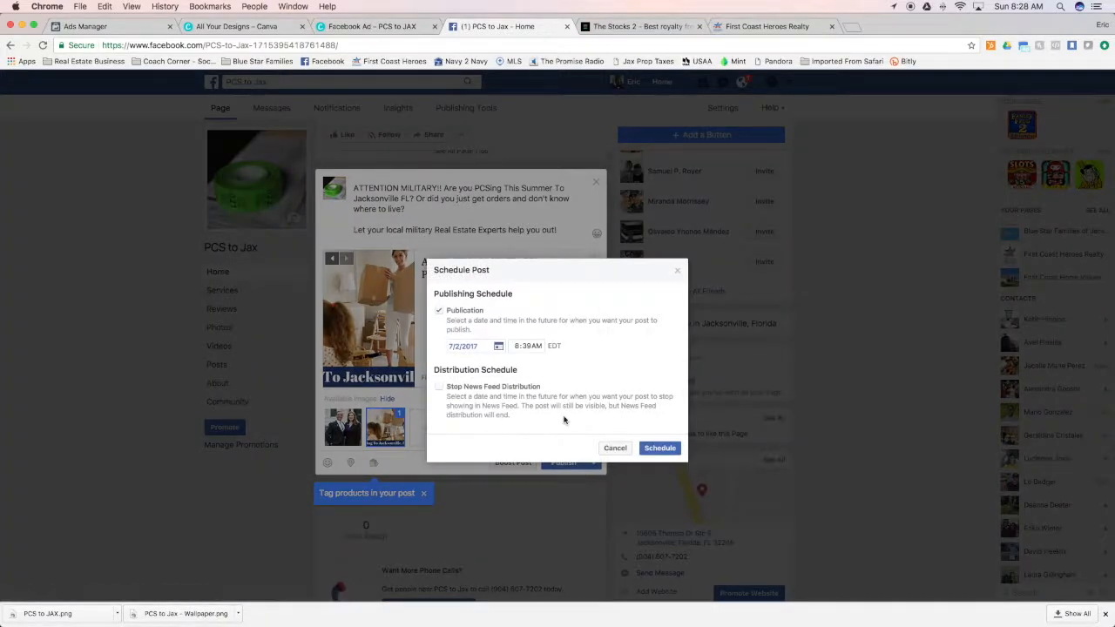
{"action": "left_click", "coordinate": [519, 349]}
{"action": "type", "text": "10"}
{"action": "type", "text": "12"}
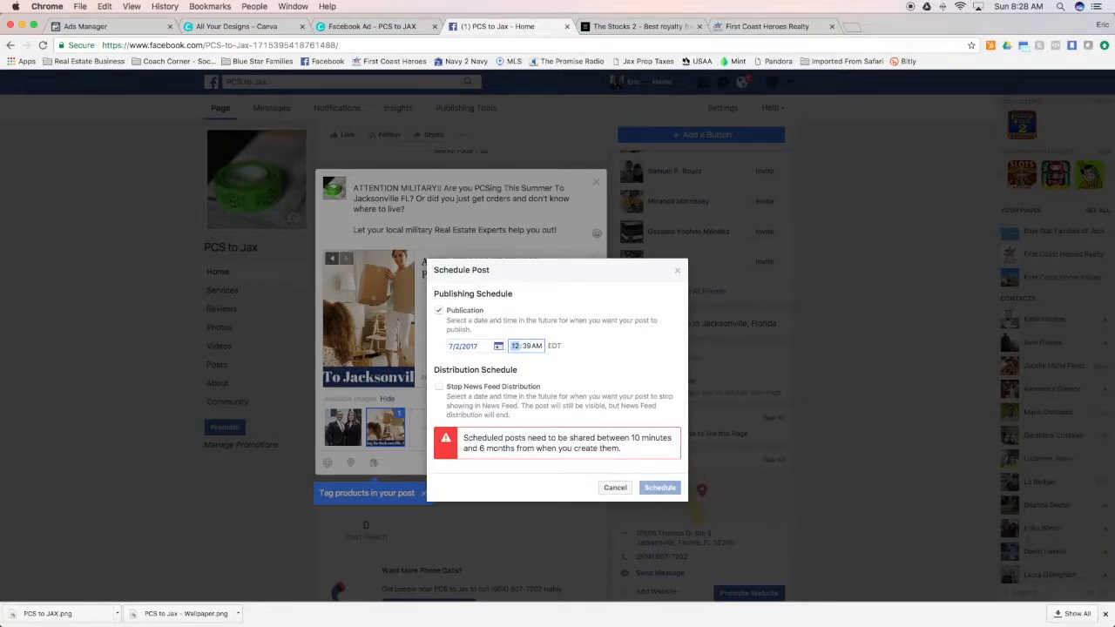
{"action": "left_click", "coordinate": [525, 346]}
{"action": "left_click", "coordinate": [537, 347]}
{"action": "type", "text": "p"}
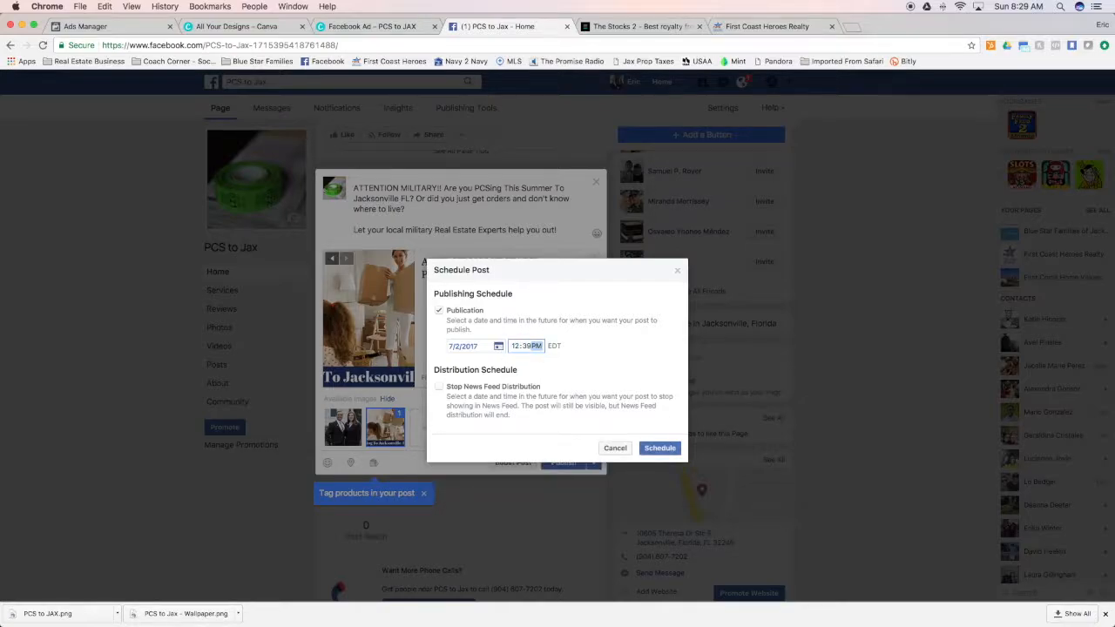
{"action": "left_click", "coordinate": [556, 379]}
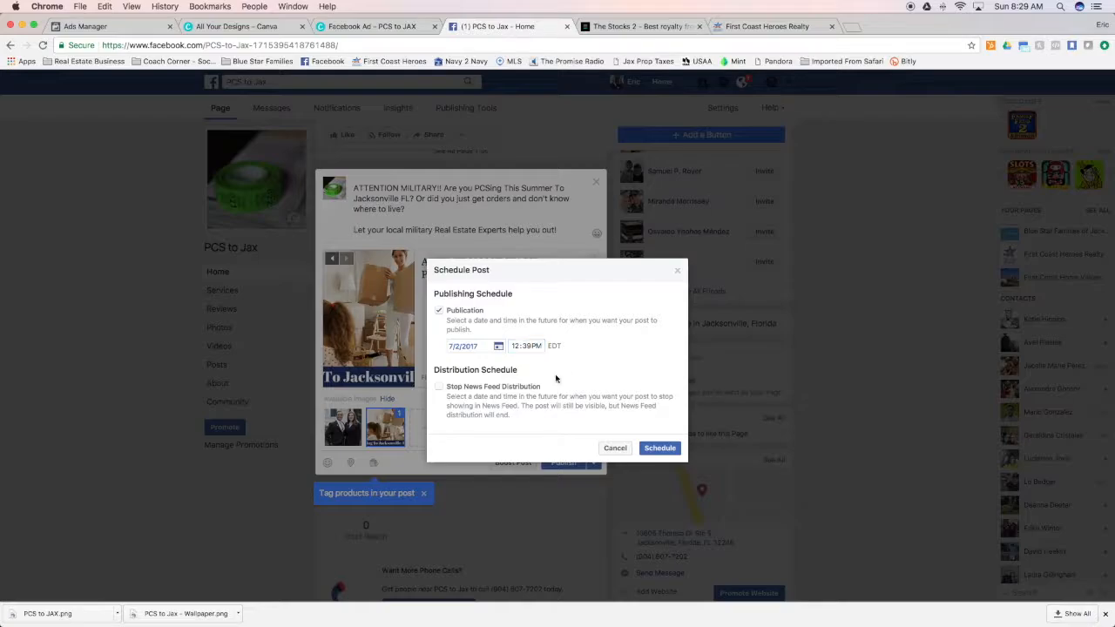
{"action": "left_click", "coordinate": [660, 447]}
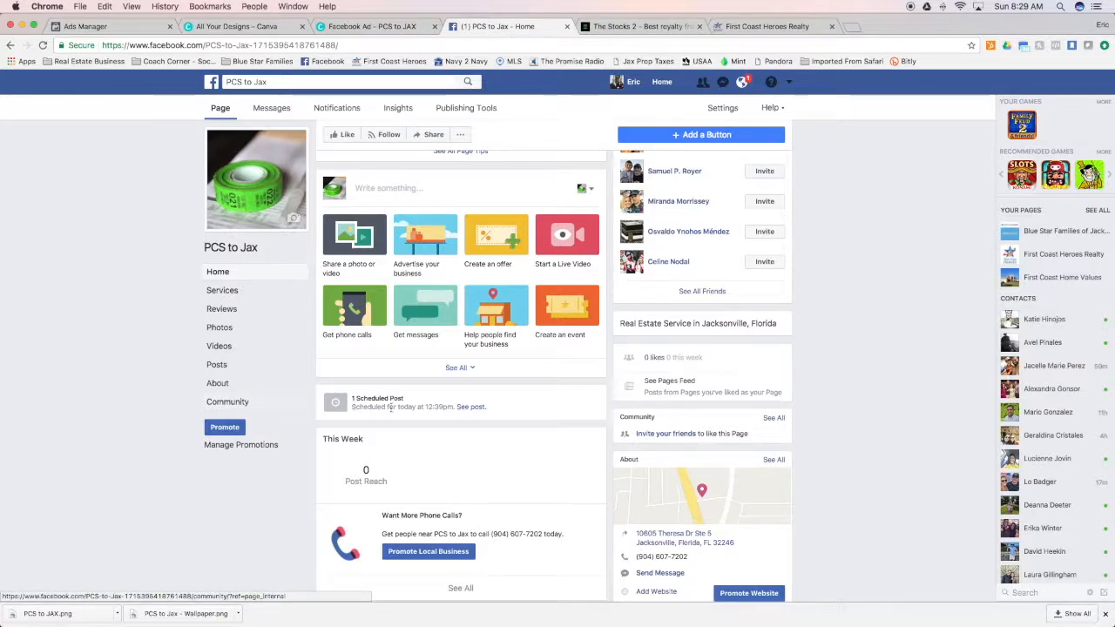
Open the scheduled post's desktop preview and view the post on its own page
{"action": "left_click", "coordinate": [473, 407]}
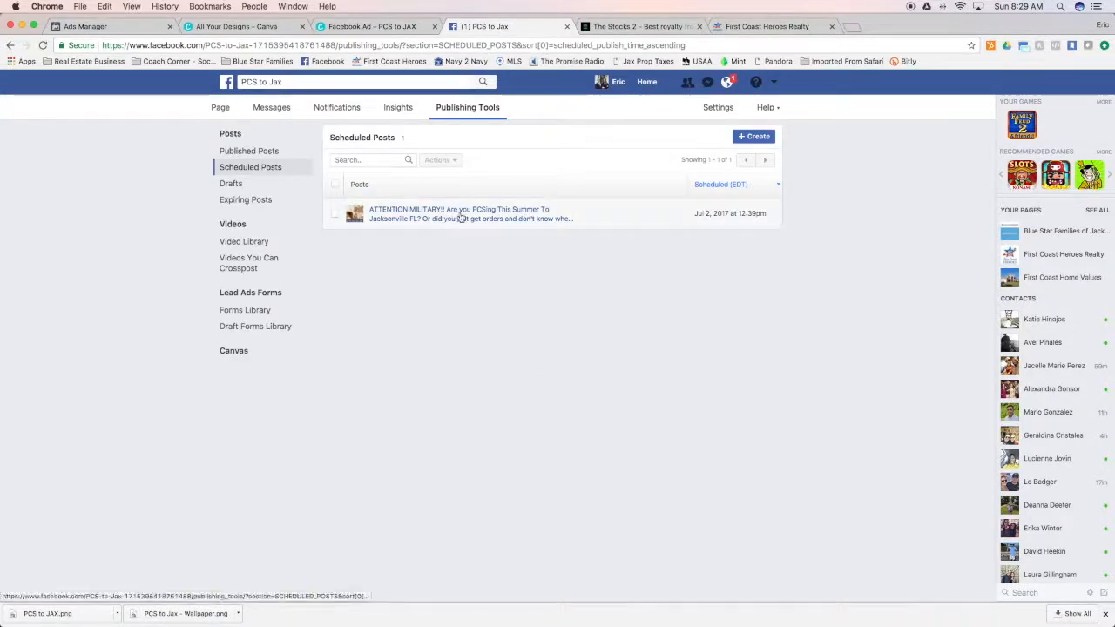
{"action": "left_click", "coordinate": [518, 218]}
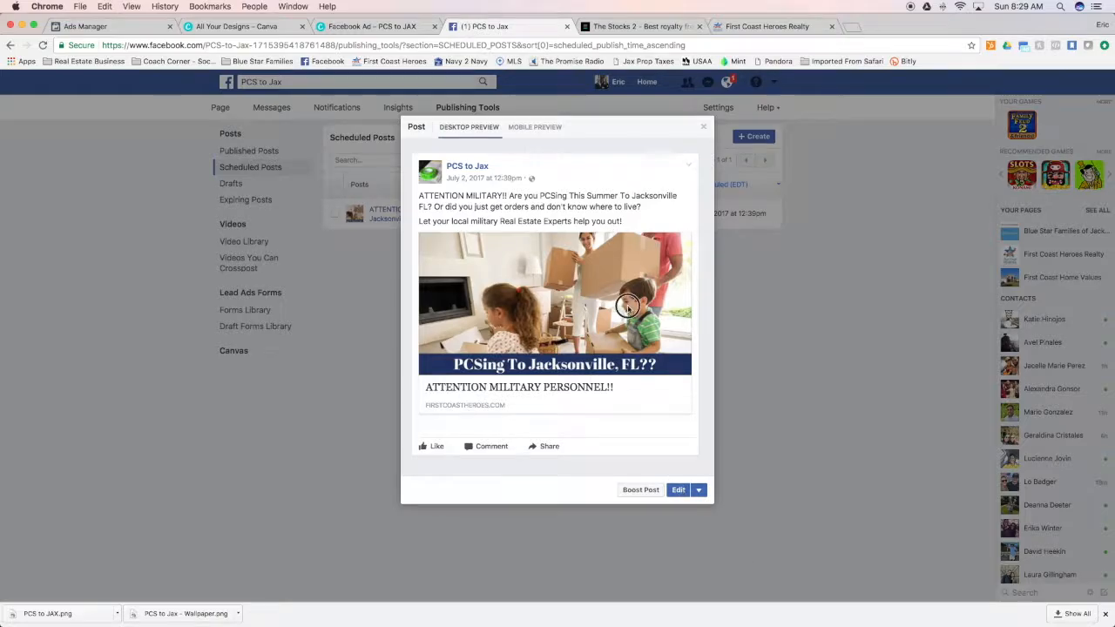
{"action": "left_click", "coordinate": [677, 489]}
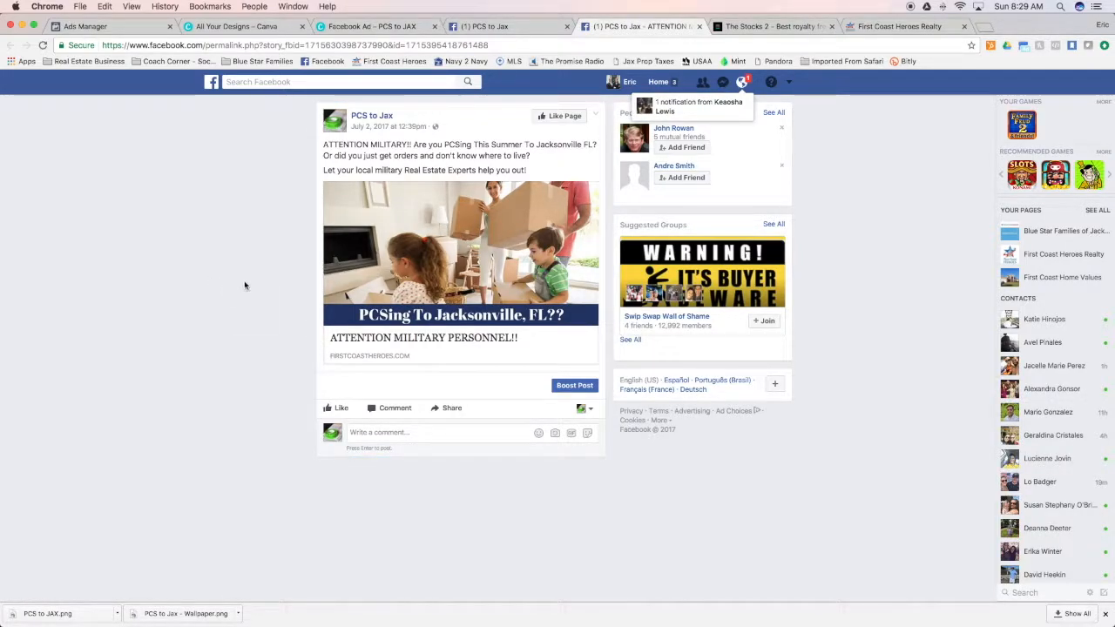
Test the ad image's link to the First Coast Heroes website, close both opened pages and return to the scheduled post's preview
{"action": "left_click", "coordinate": [535, 238]}
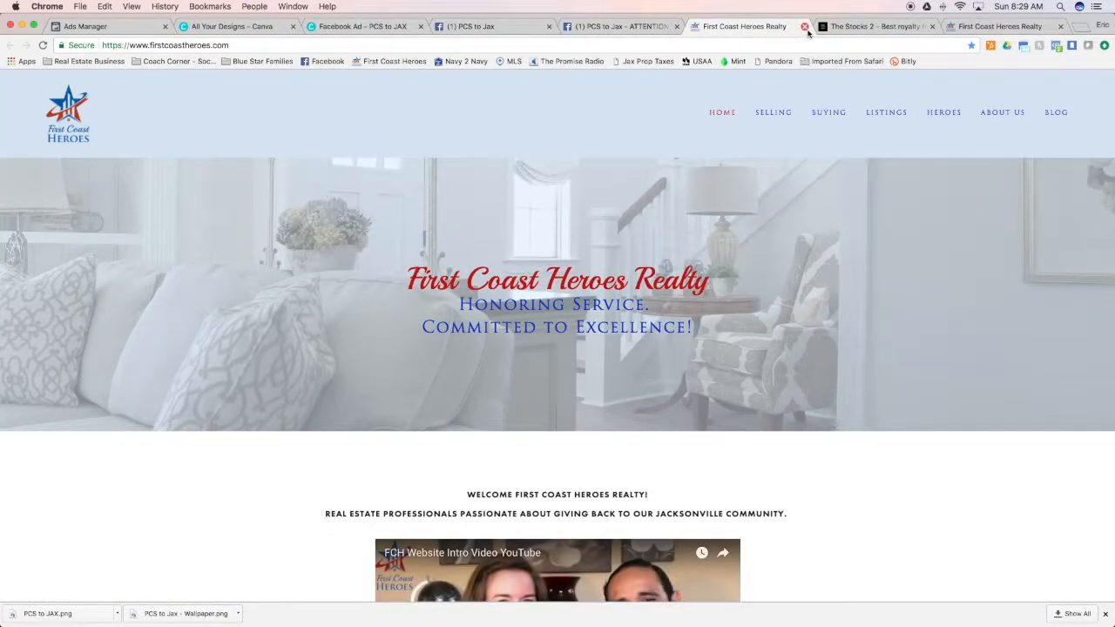
{"action": "left_click", "coordinate": [804, 26]}
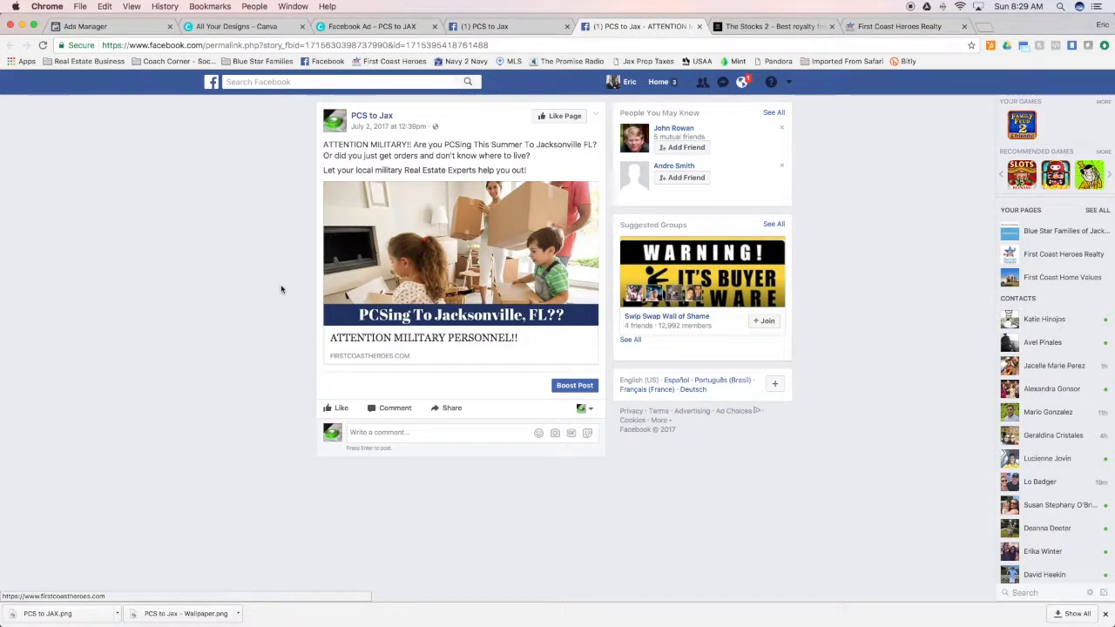
{"action": "left_click", "coordinate": [700, 27]}
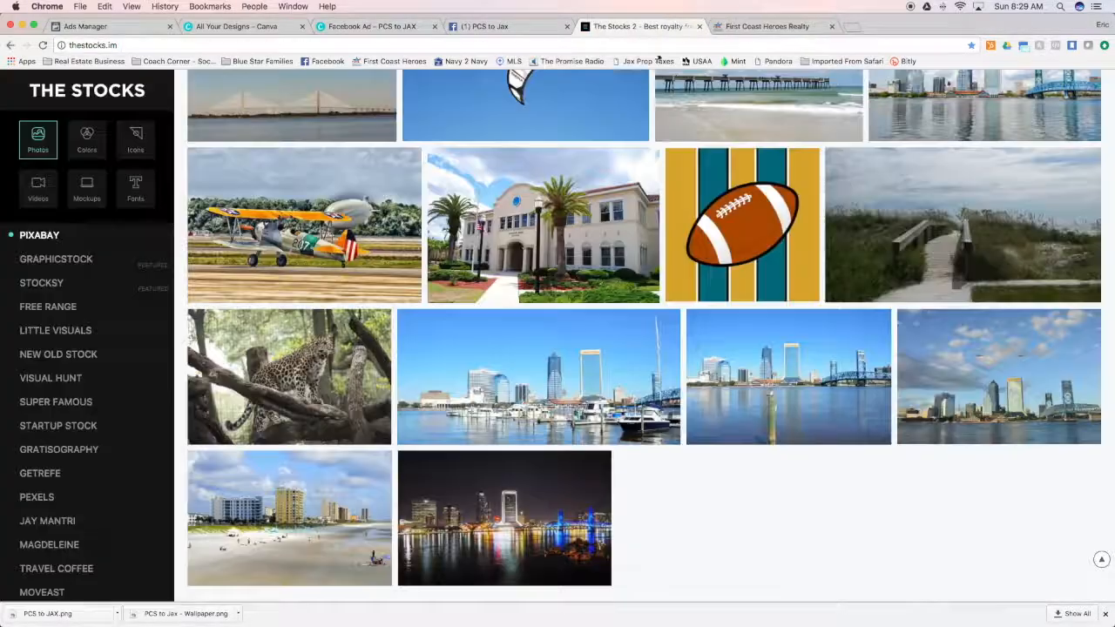
{"action": "left_click", "coordinate": [488, 26]}
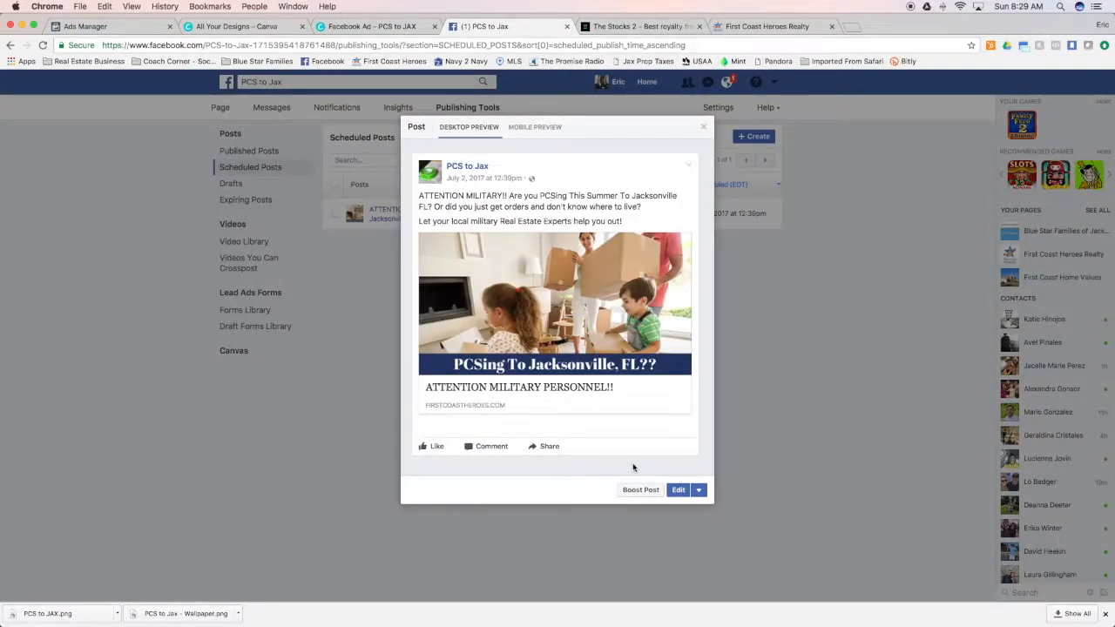
Publish the scheduled PCS to Jax post immediately instead of waiting for its scheduled time
{"action": "left_click", "coordinate": [698, 490]}
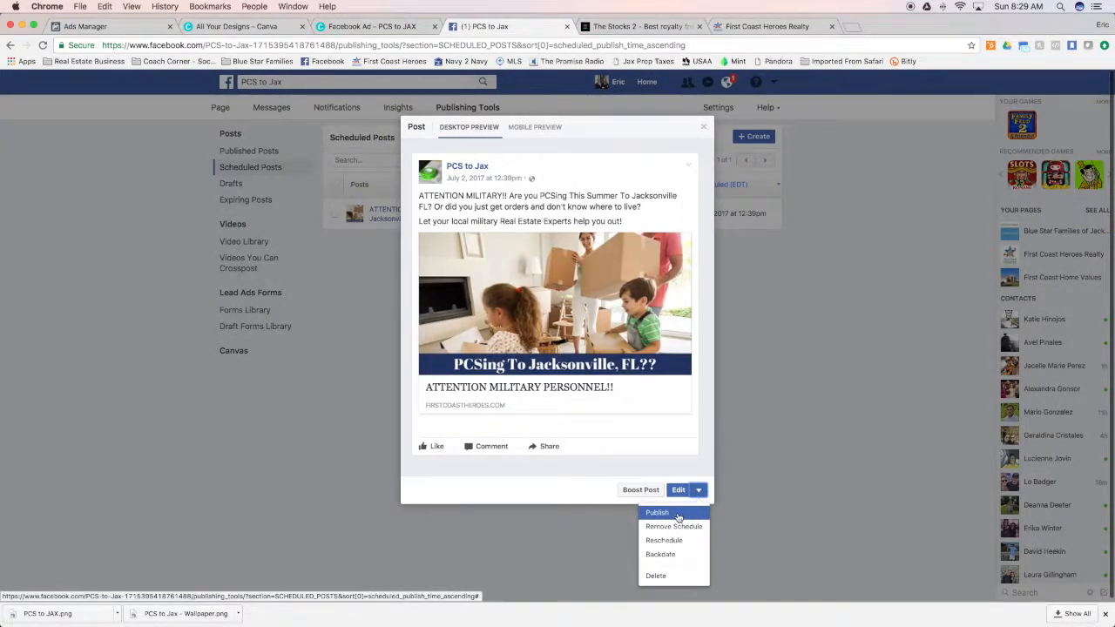
{"action": "left_click", "coordinate": [668, 515]}
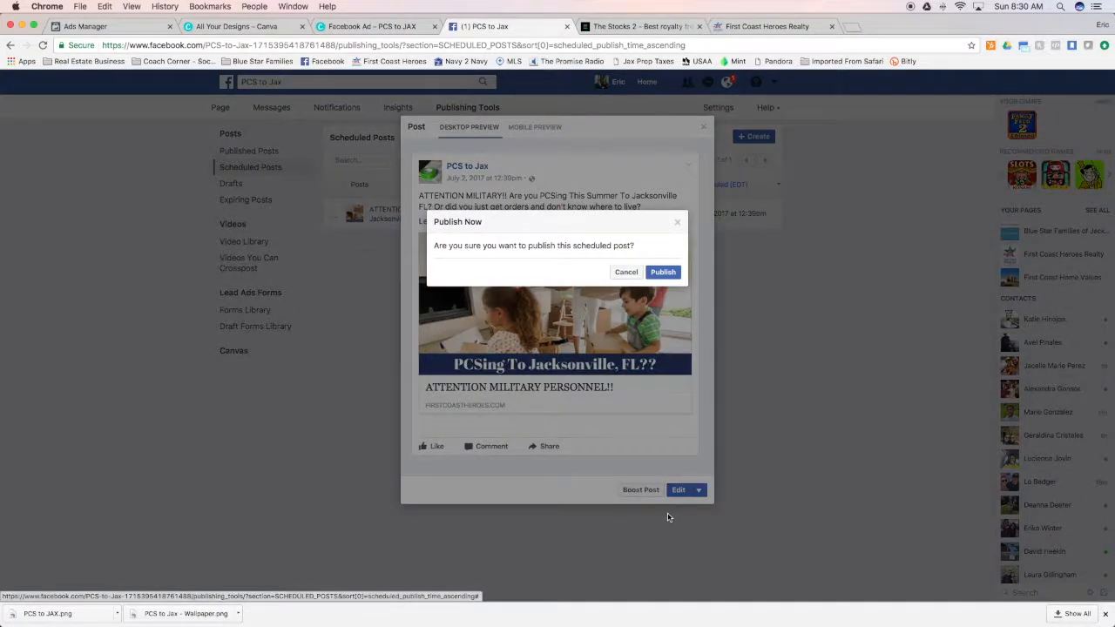
{"action": "left_click", "coordinate": [663, 271]}
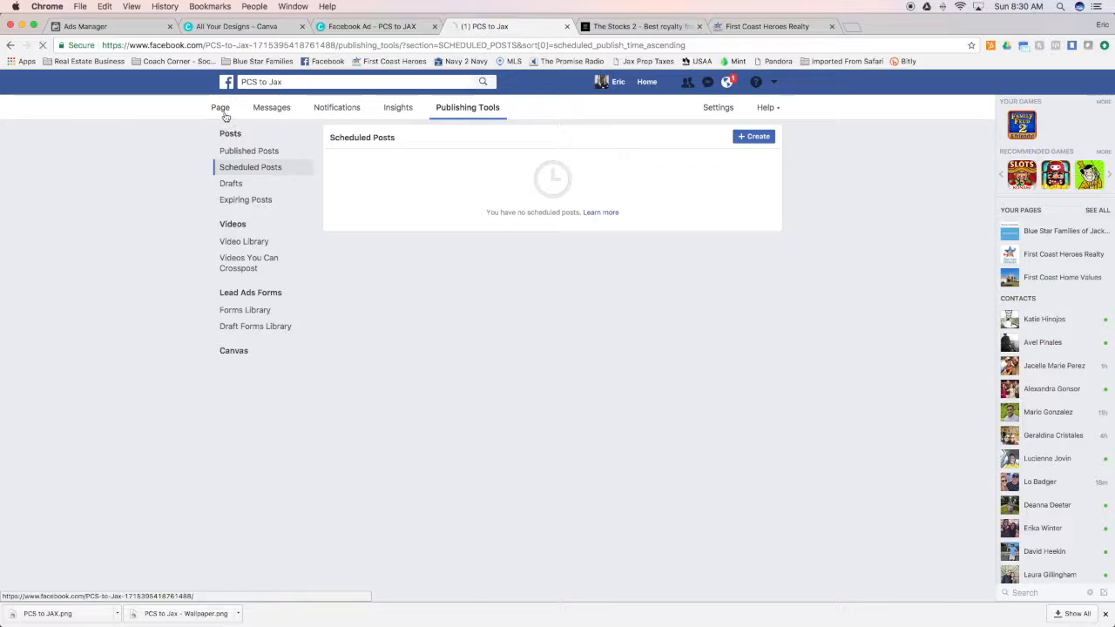
Go to the PCS to Jax page's home and look for the newly published post
{"action": "left_click", "coordinate": [221, 108]}
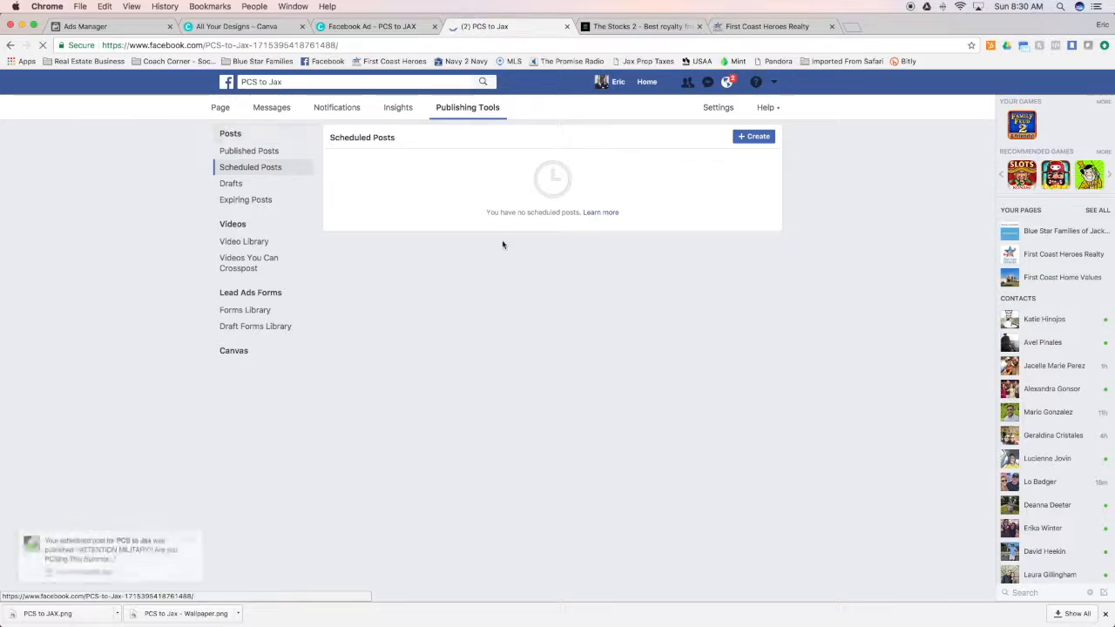
{"action": "scroll", "coordinate": [493, 391], "scroll_direction": "down", "scroll_amount": 10}
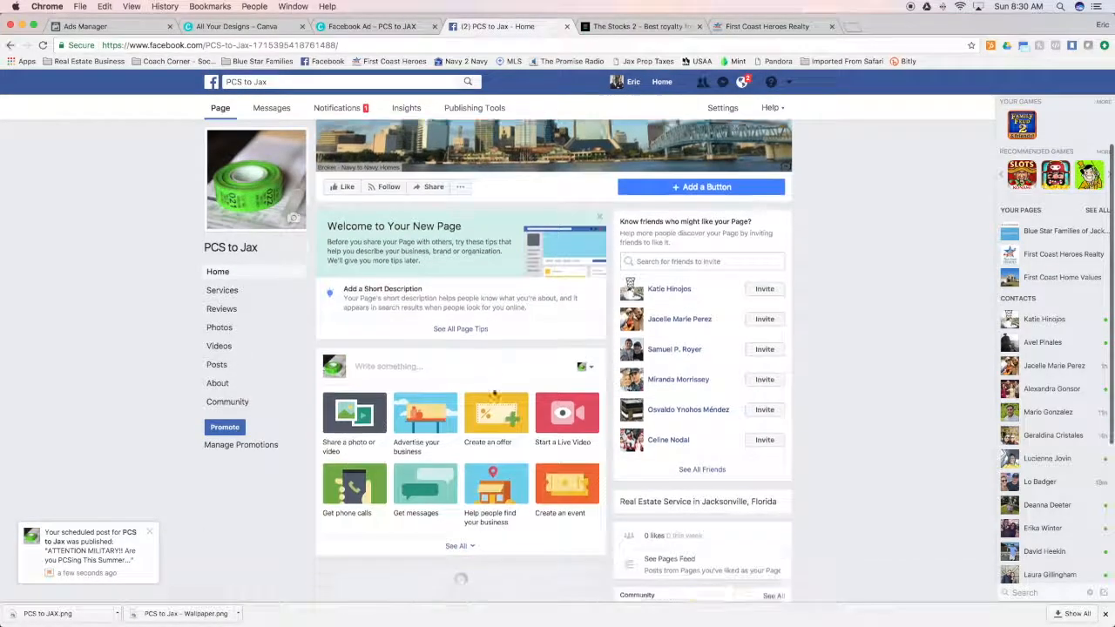
{"action": "scroll", "coordinate": [510, 402], "scroll_direction": "down", "scroll_amount": 10}
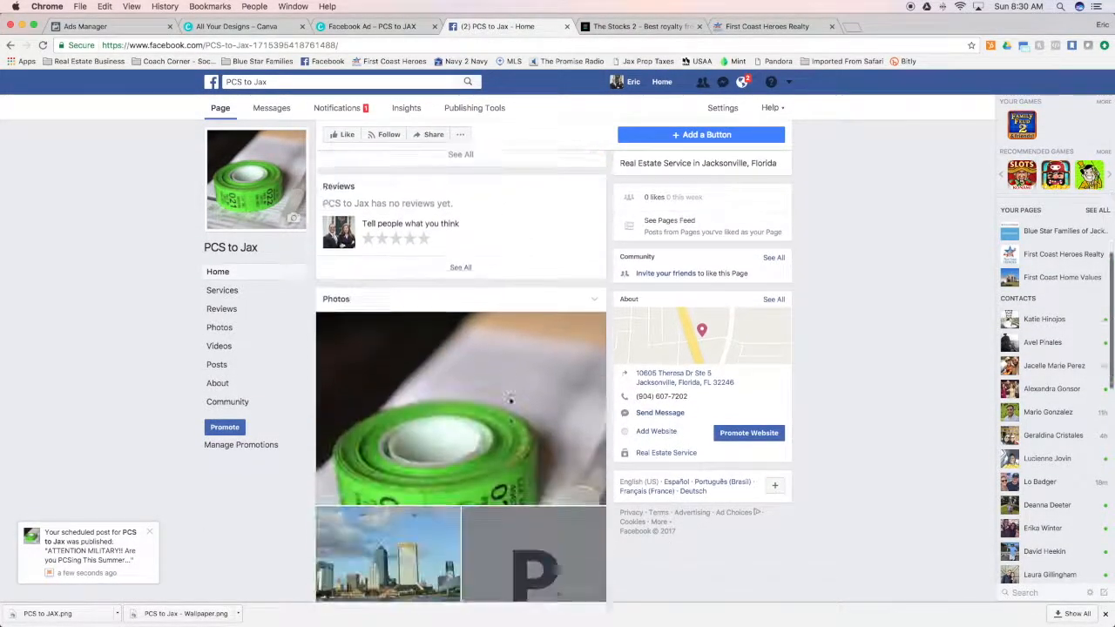